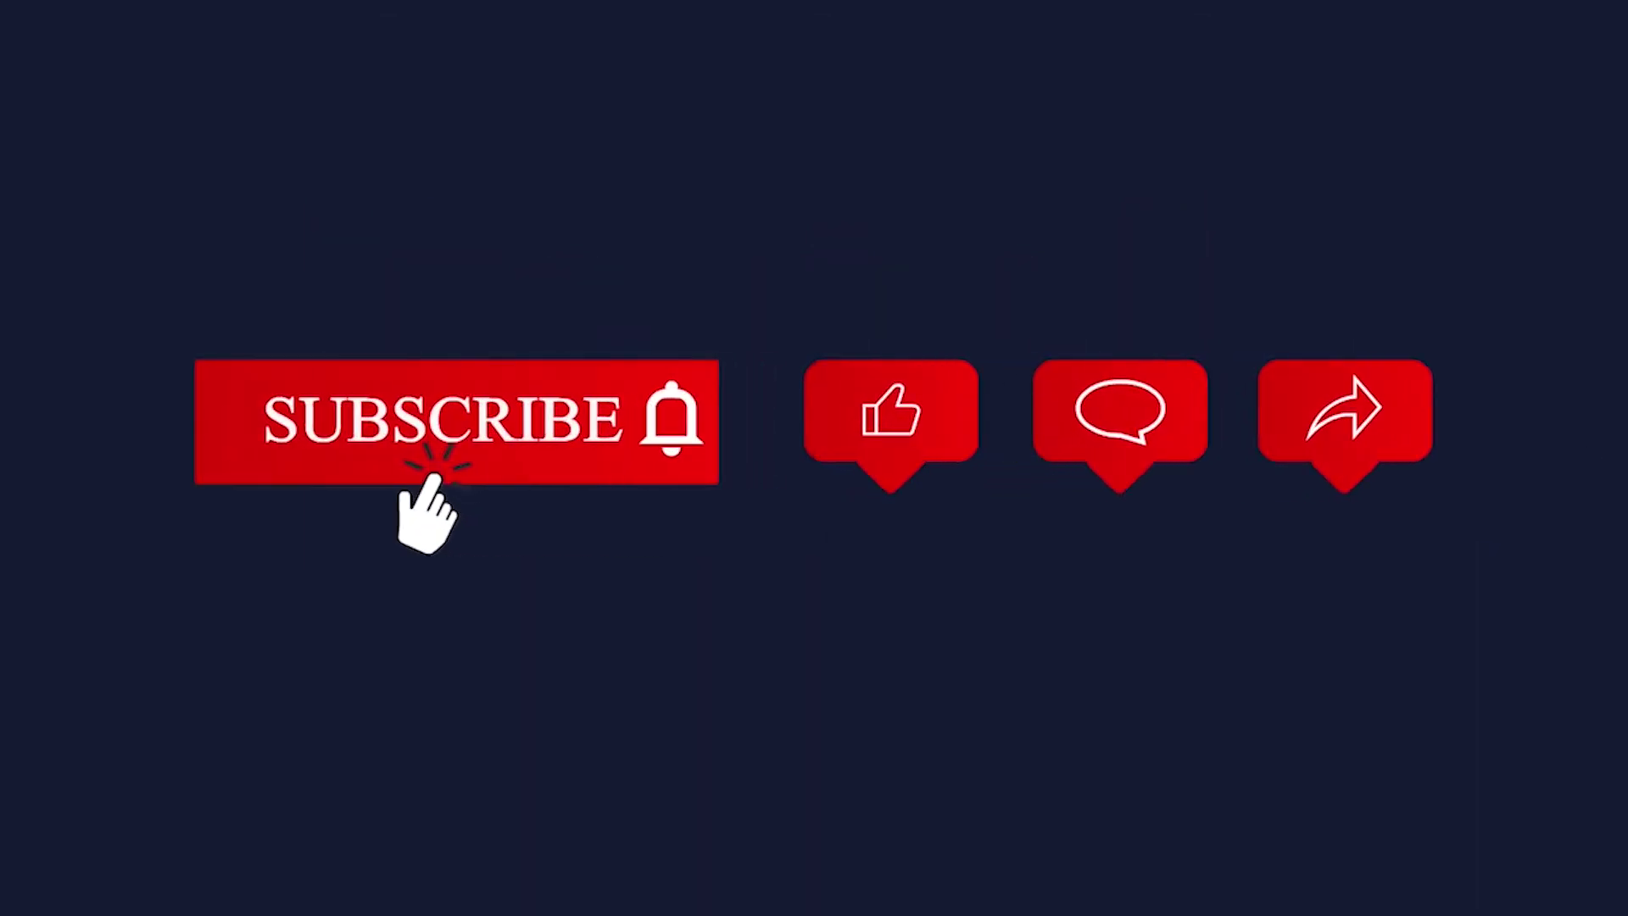
Create a new Illustrator document using the A4 preset from File > New
click(86, 14)
click(93, 34)
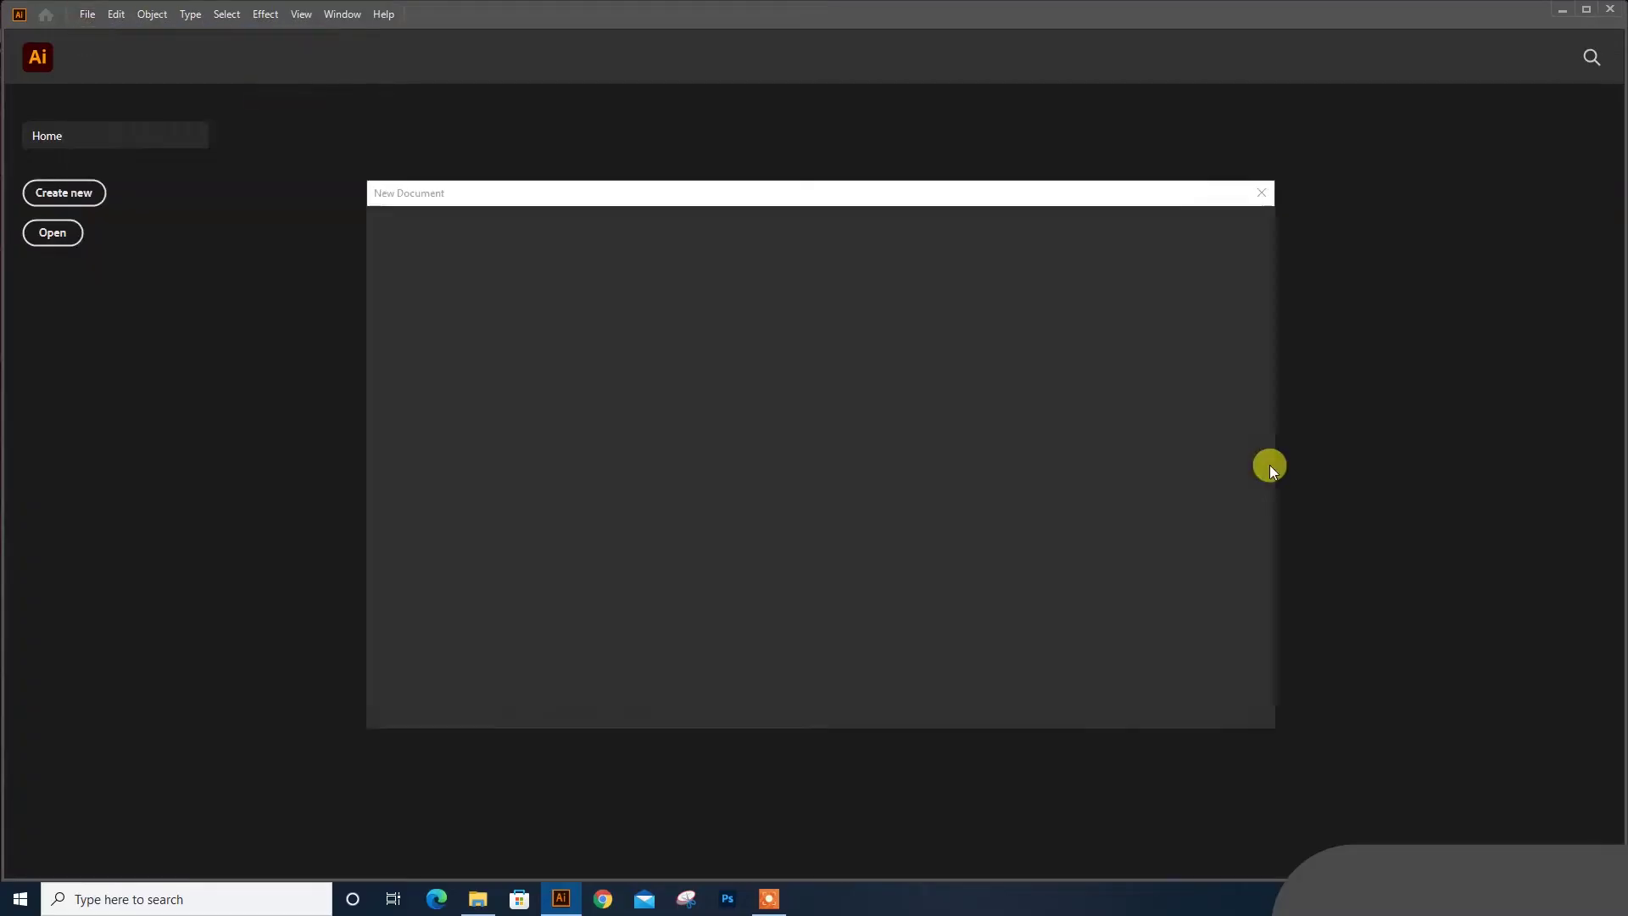
click(612, 508)
click(1163, 707)
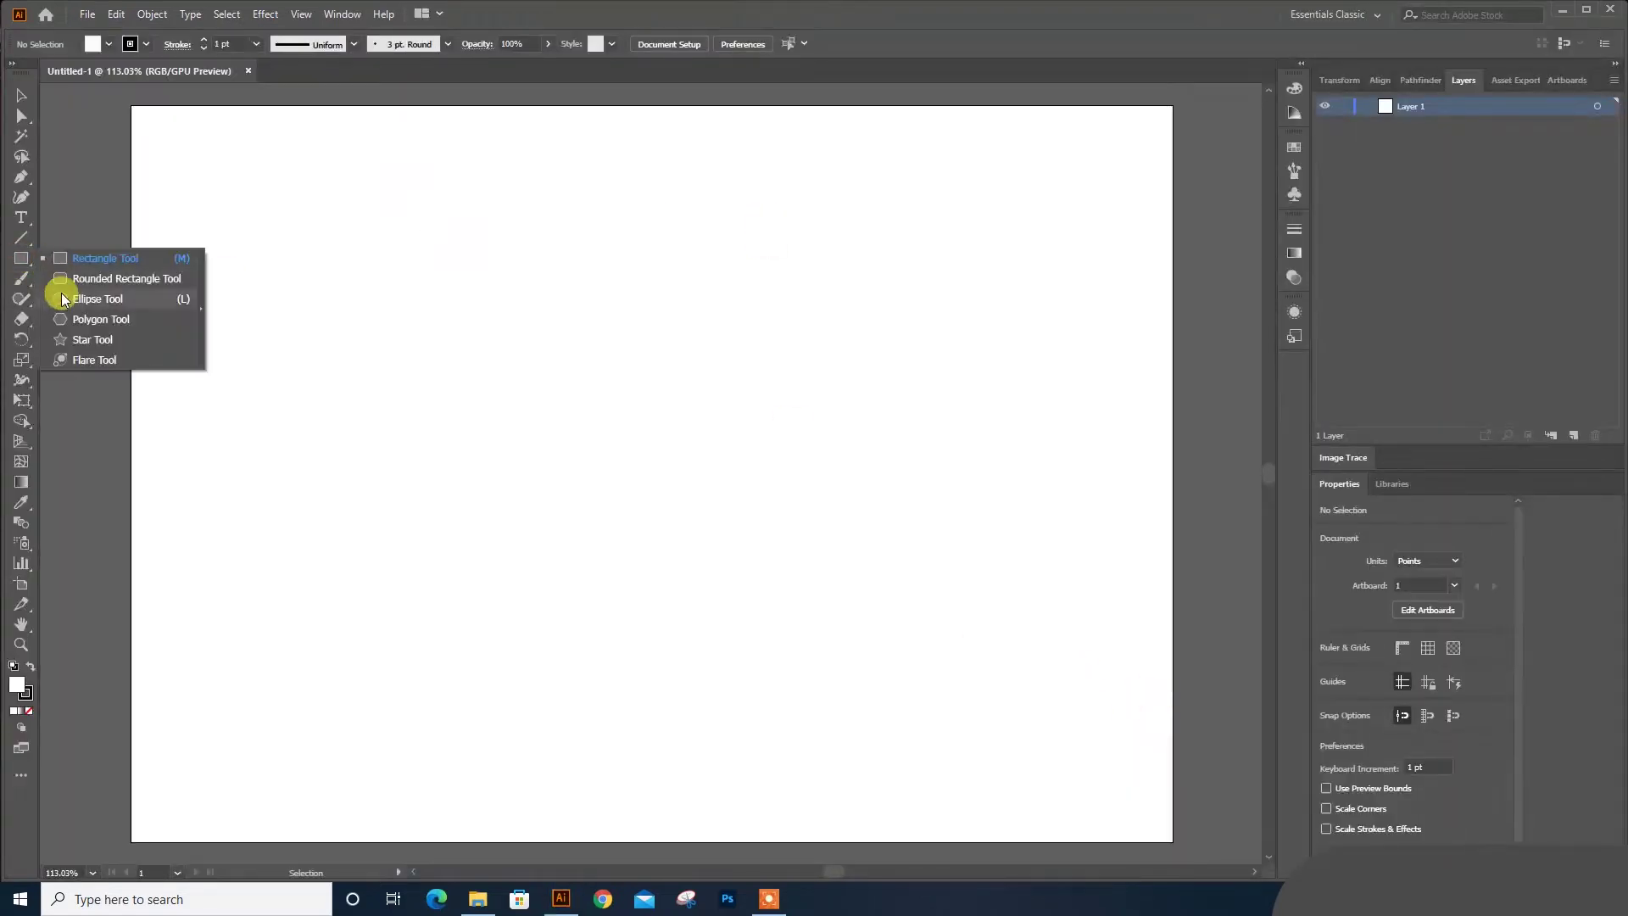
Draw a large oval near the page centre and fill it with a pale tan colour
drag(11, 271, 59, 294)
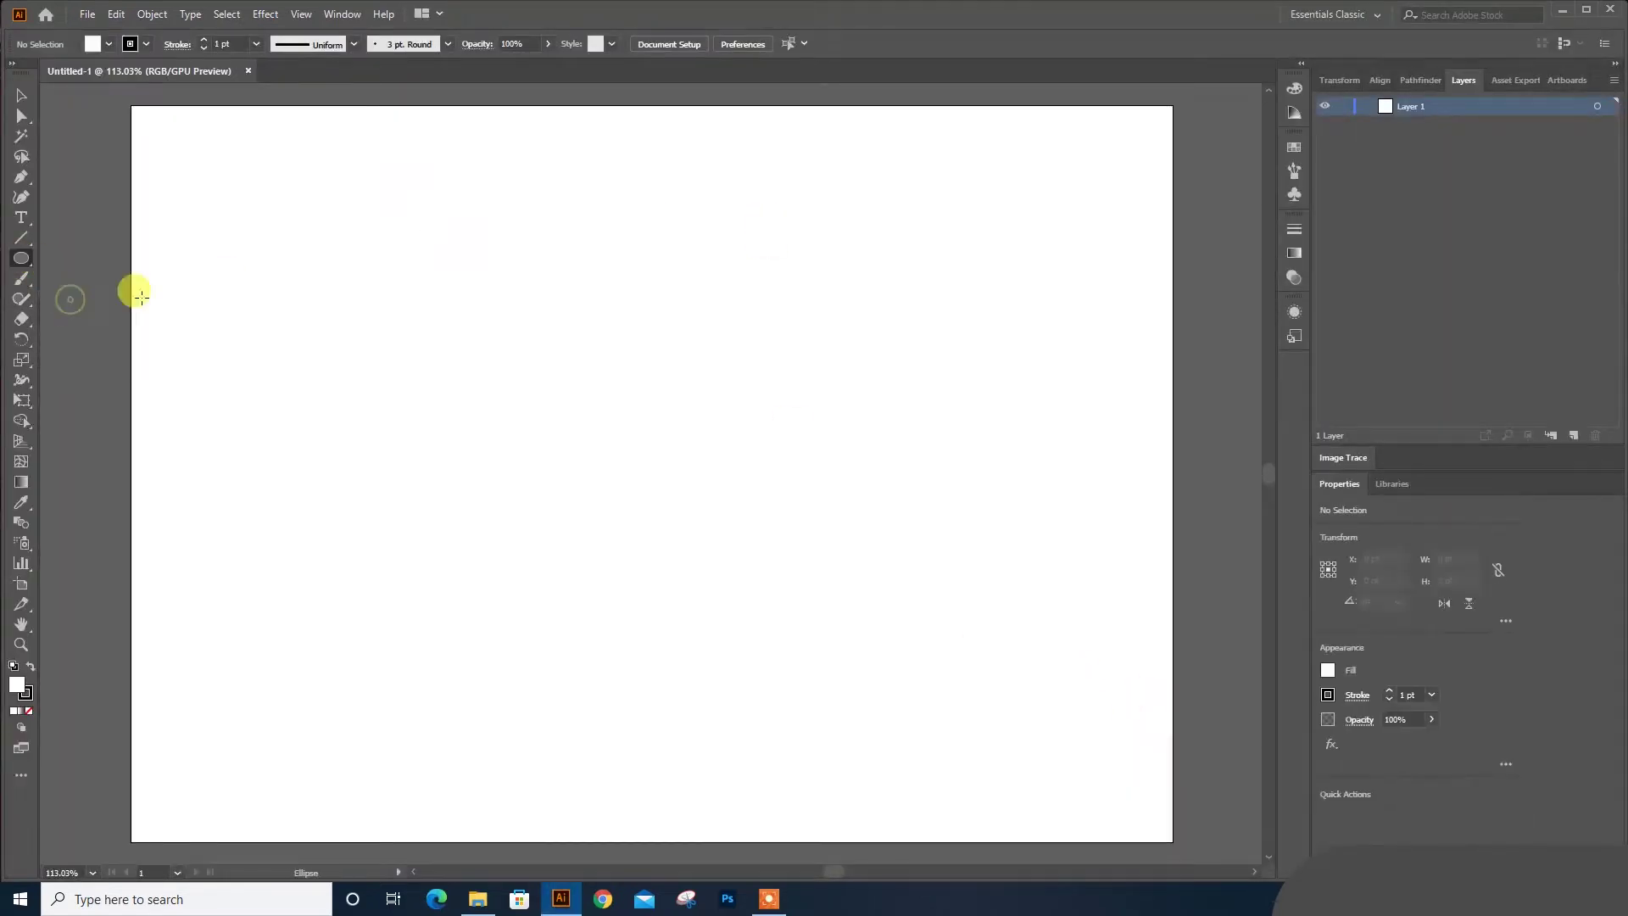
drag(582, 413, 834, 640)
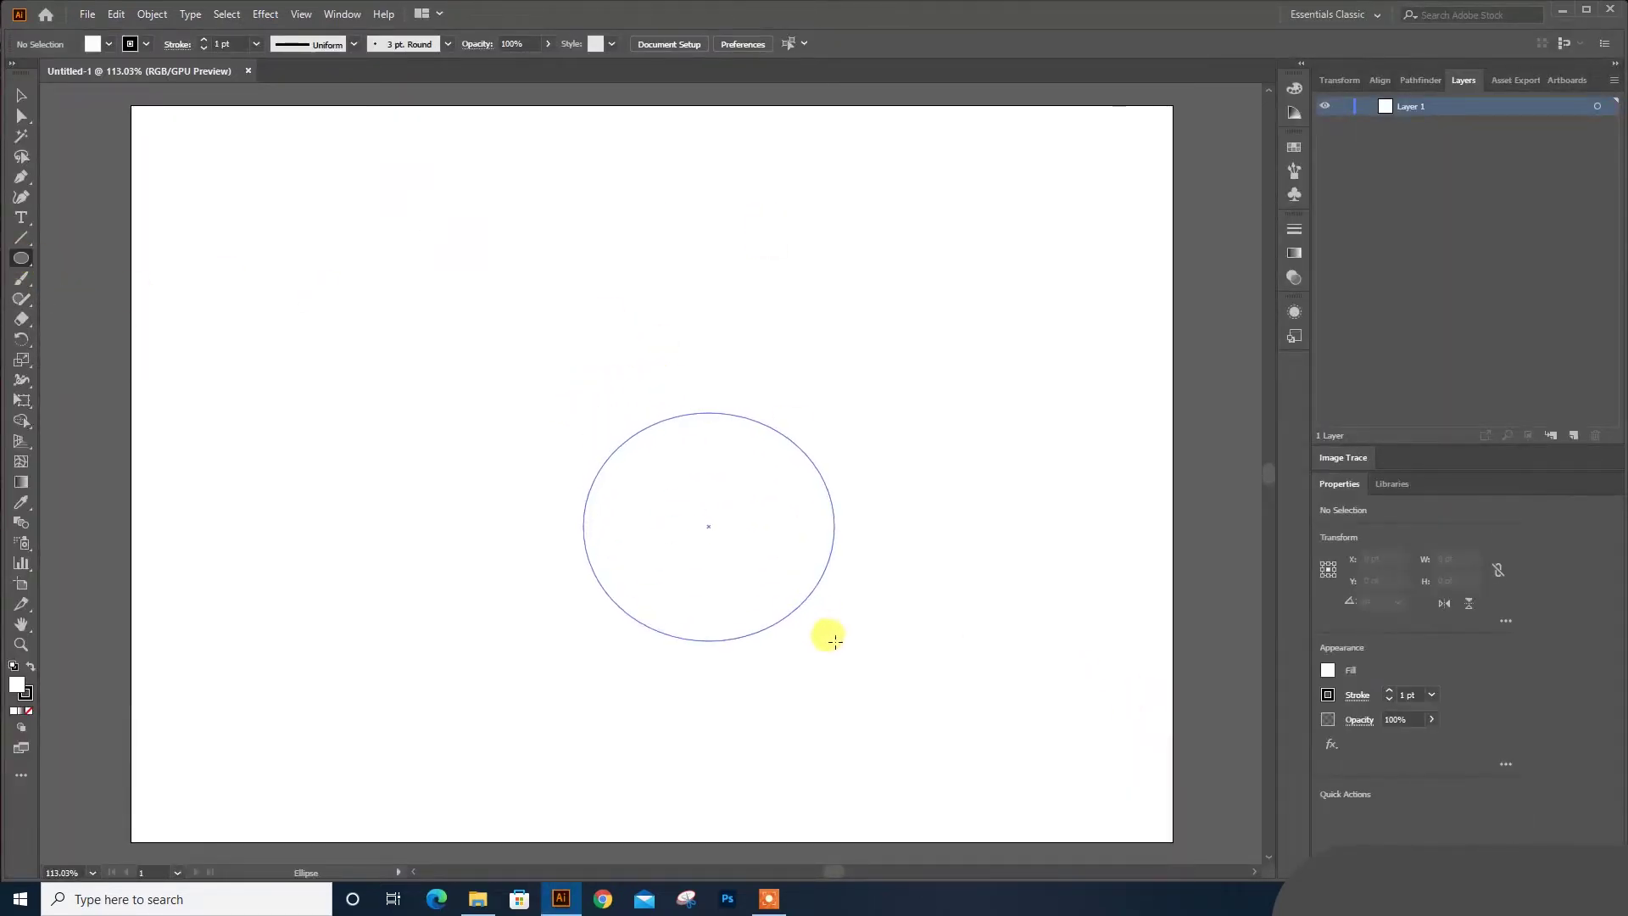
double_click(17, 691)
click(1253, 189)
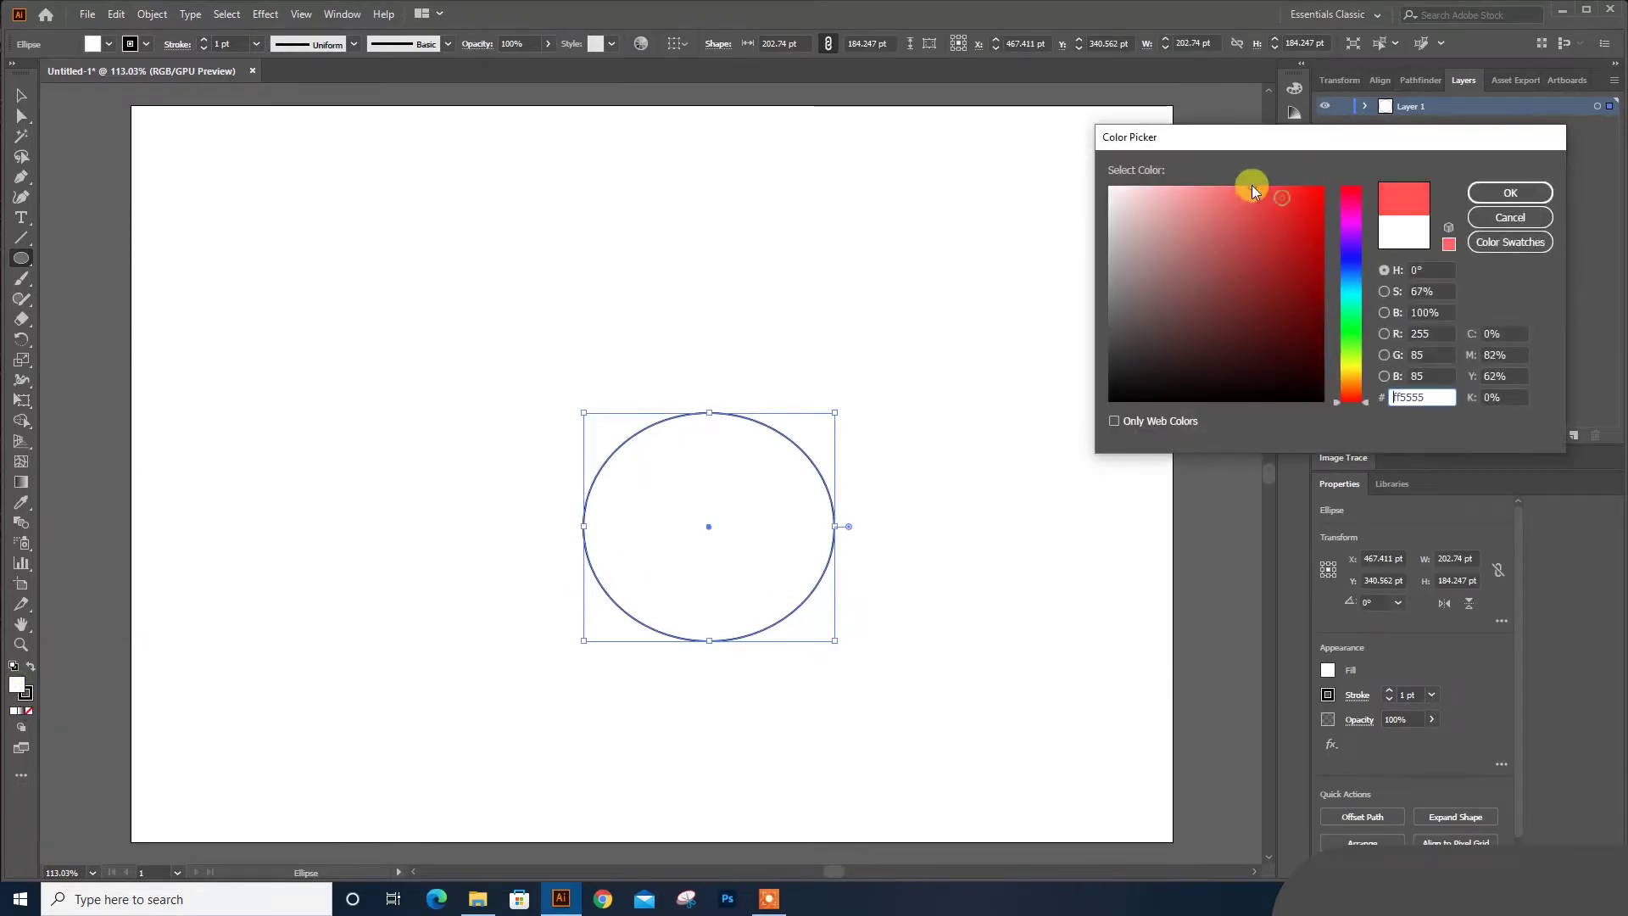
mouse_move(1215, 185)
mouse_down()
mouse_move(1195, 184)
mouse_move(1192, 207)
mouse_up()
click(1510, 193)
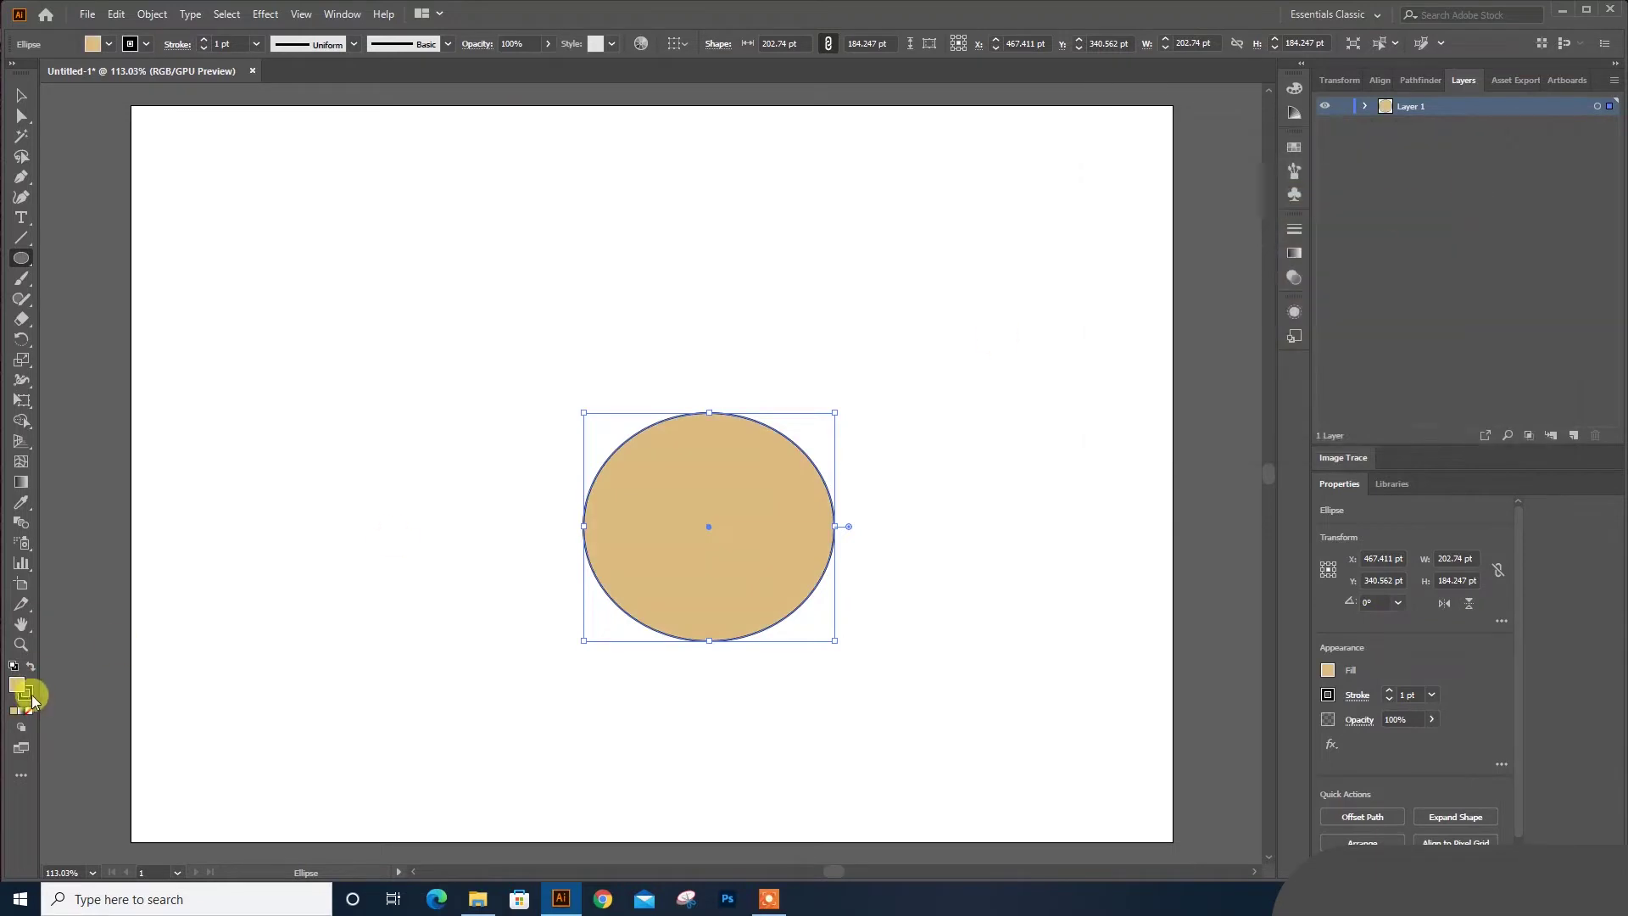
click(25, 692)
Remove the oval's outline so it has no stroke, then reselect it
click(21, 95)
click(424, 339)
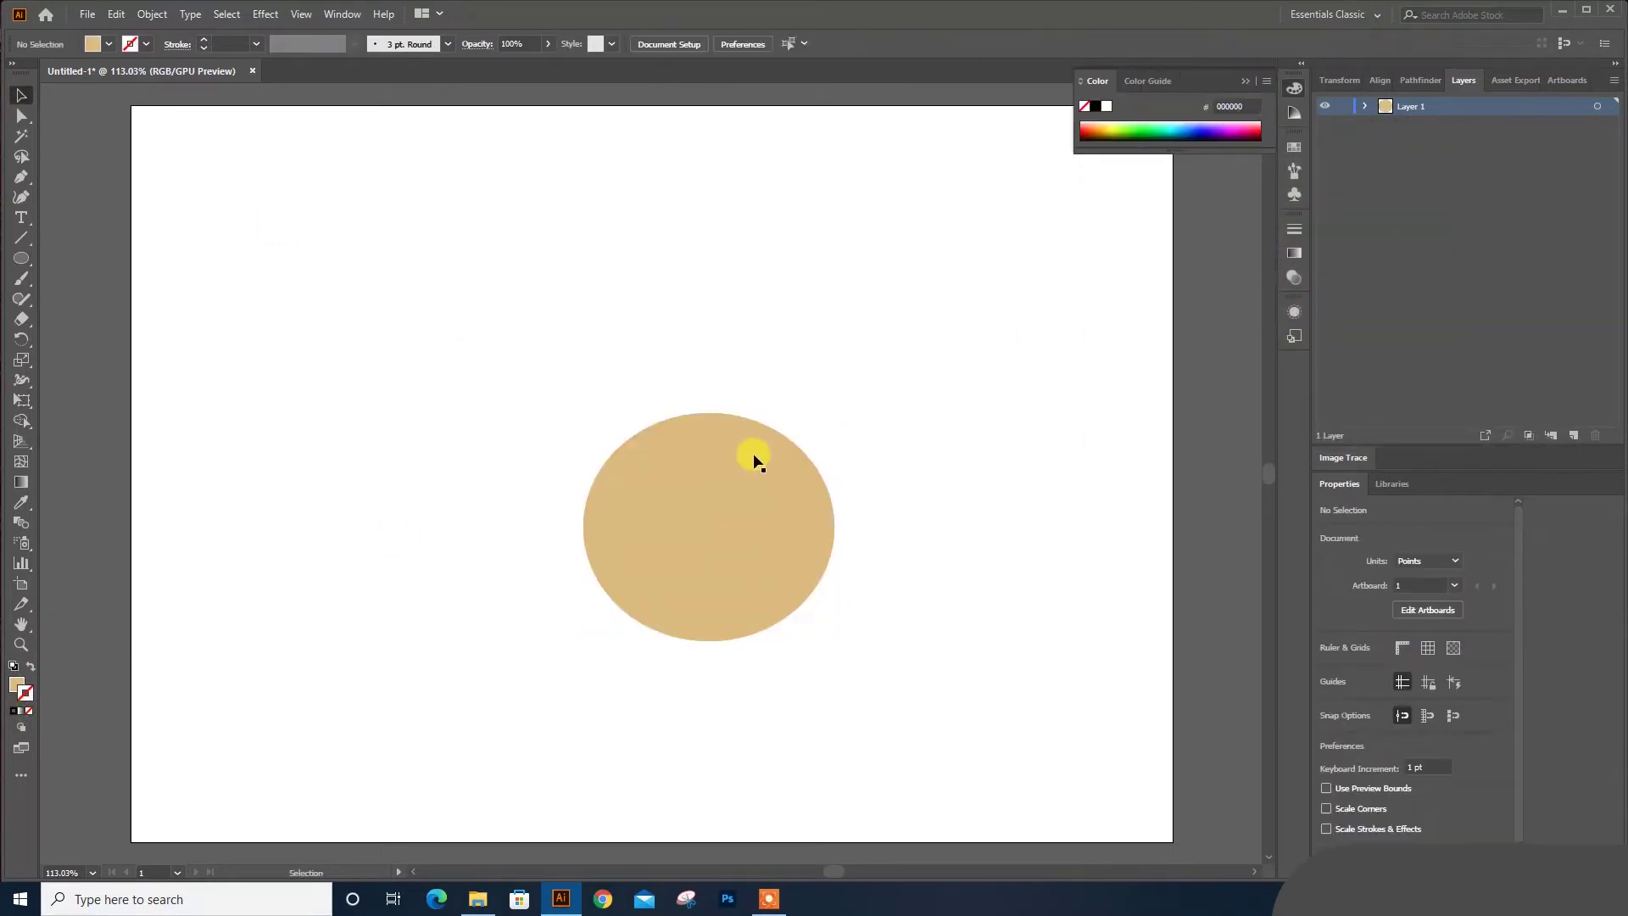
key(ctrl+plus)
key(ctrl+plus)
key(ctrl+plus)
key(ctrl+minus)
click(752, 466)
Copy the oval left, shrink it onto the face and fill it near-black as an eye
drag(753, 465, 618, 392)
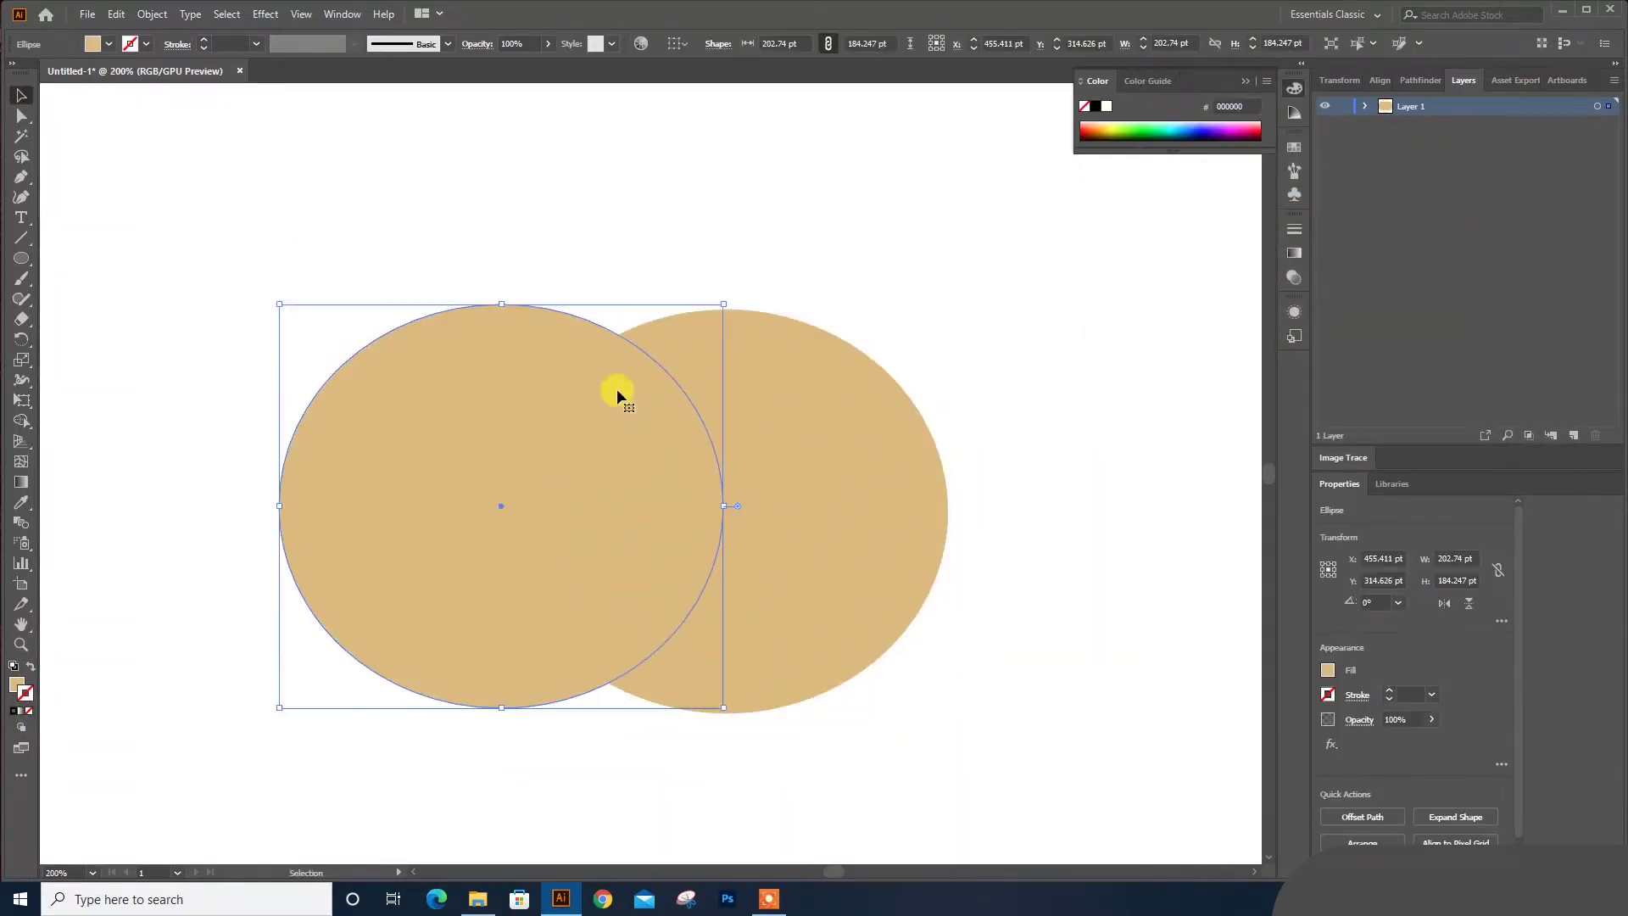
mouse_move(723, 304)
mouse_down()
mouse_move(679, 308)
mouse_move(389, 611)
mouse_move(695, 390)
mouse_move(679, 409)
mouse_up()
scroll(646, 395, up, 2)
double_click(14, 667)
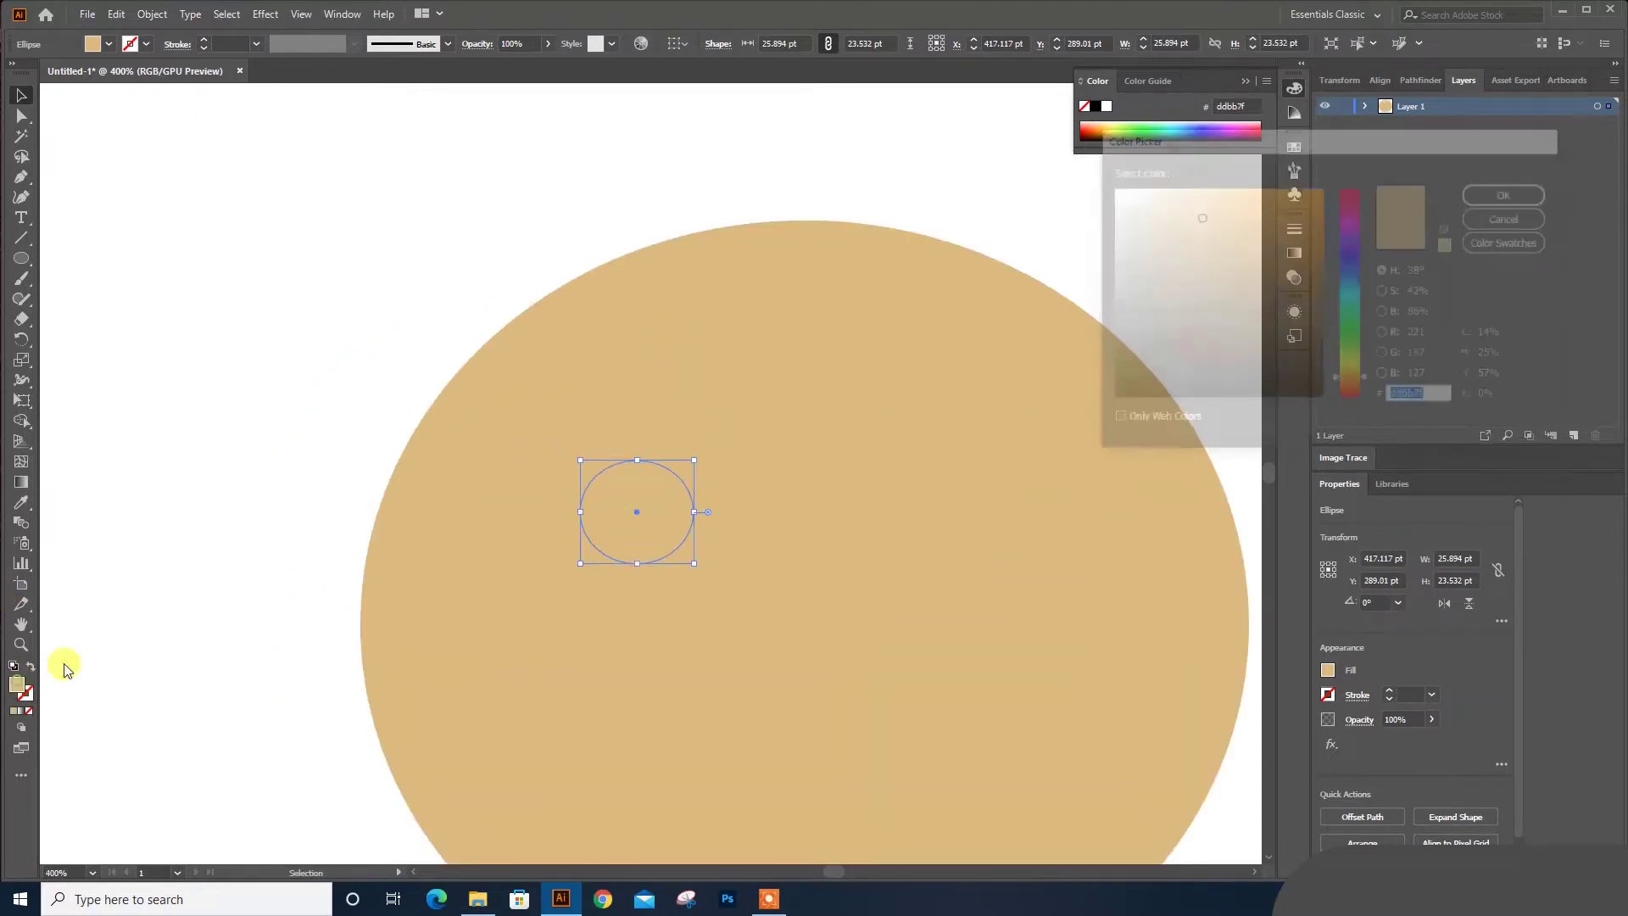
click(1145, 374)
click(1492, 191)
click(339, 240)
Make the black eye taller and duplicate it into a small upper-left highlight
click(636, 509)
drag(636, 460, 636, 448)
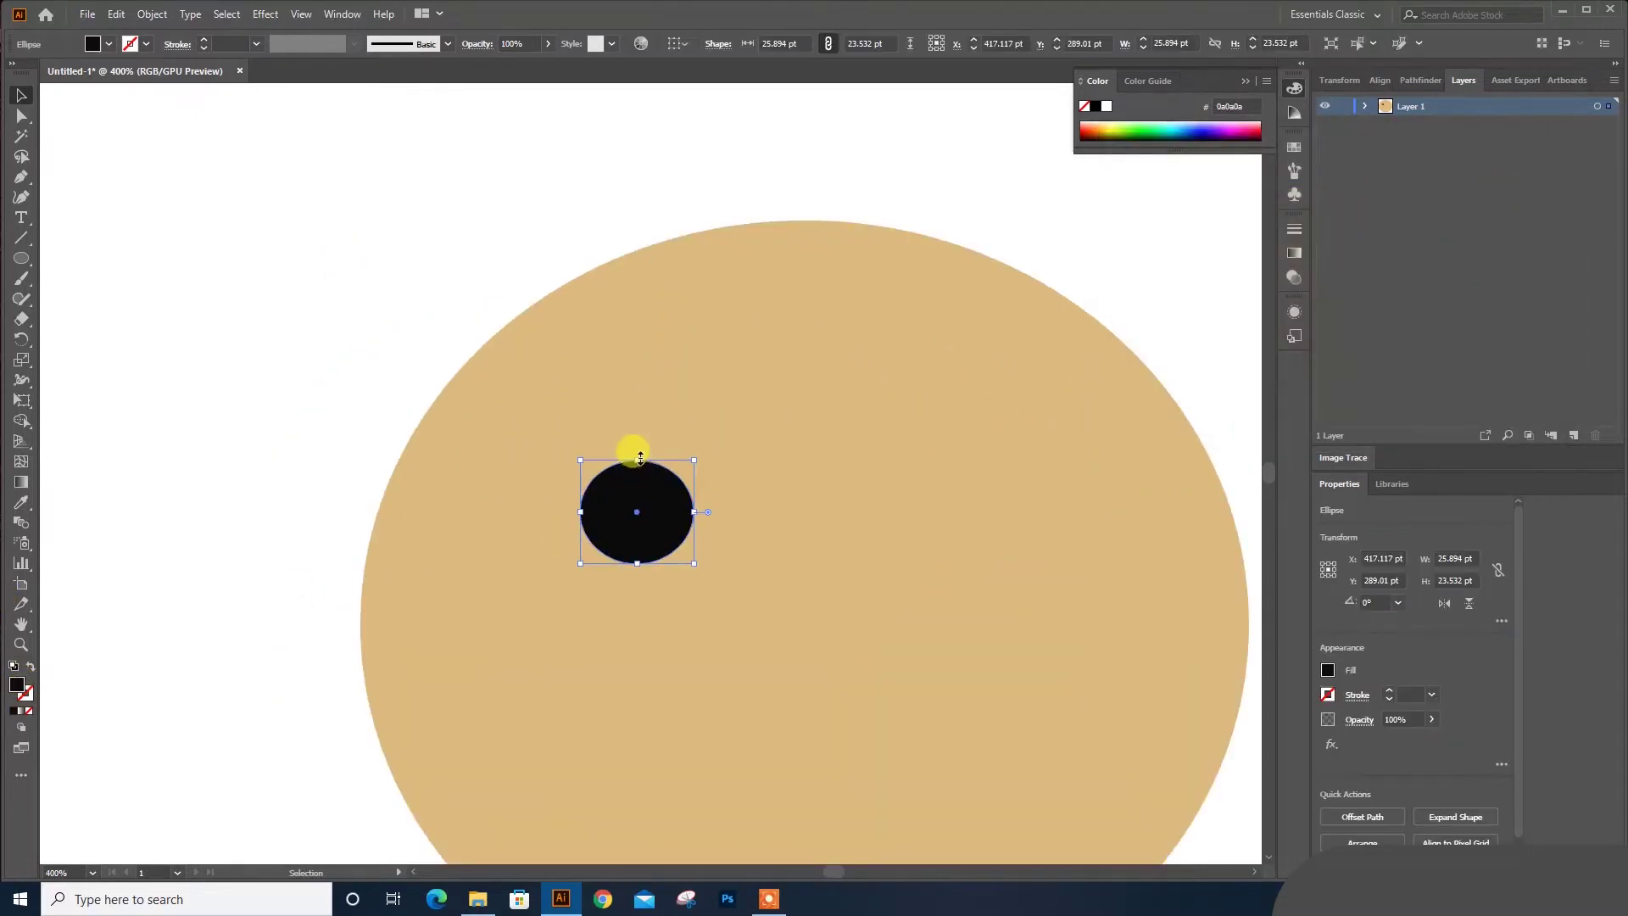
click(331, 174)
mouse_move(638, 537)
mouse_down()
mouse_move(651, 572)
mouse_move(632, 549)
mouse_up()
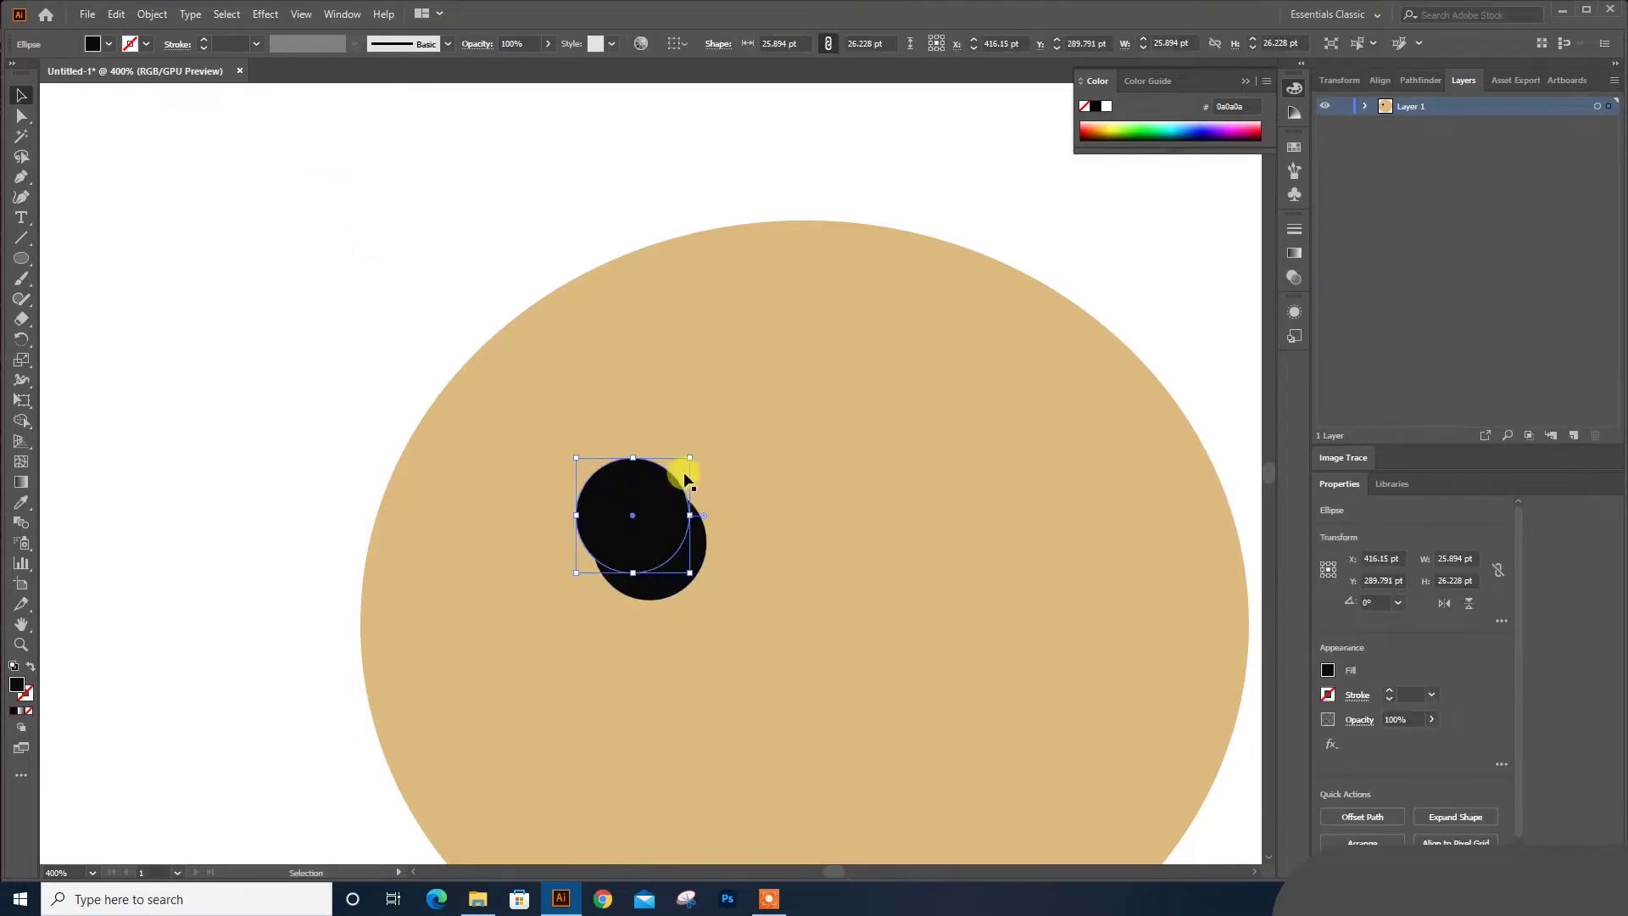
drag(690, 463, 655, 492)
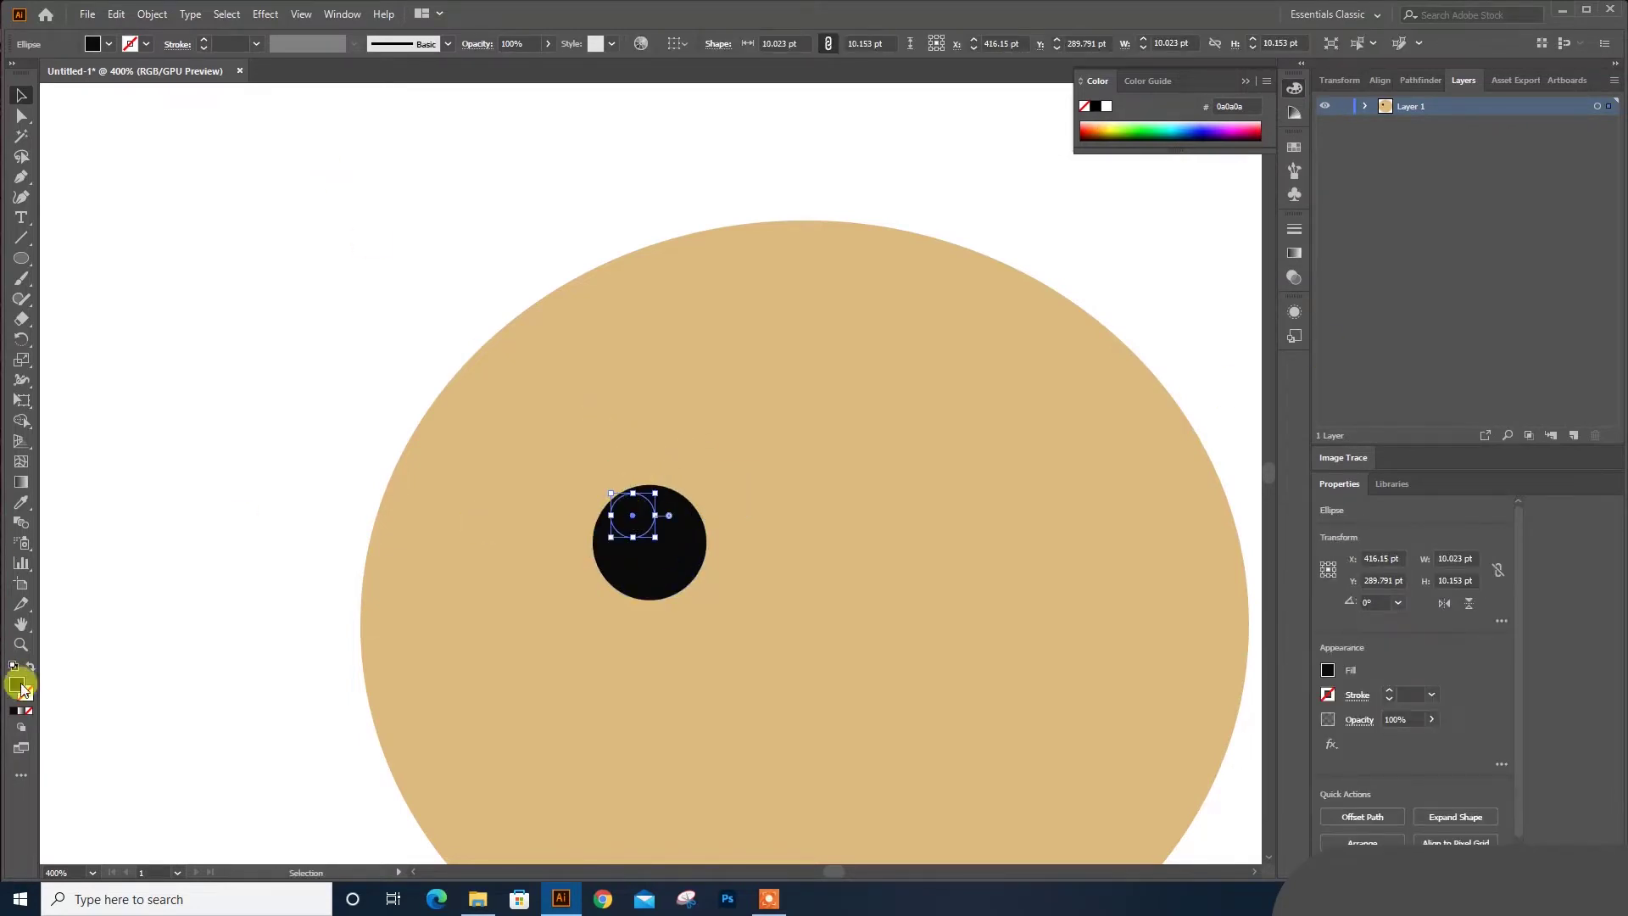
Fill the eye highlight with light grey
double_click(17, 687)
click(1119, 293)
click(1487, 190)
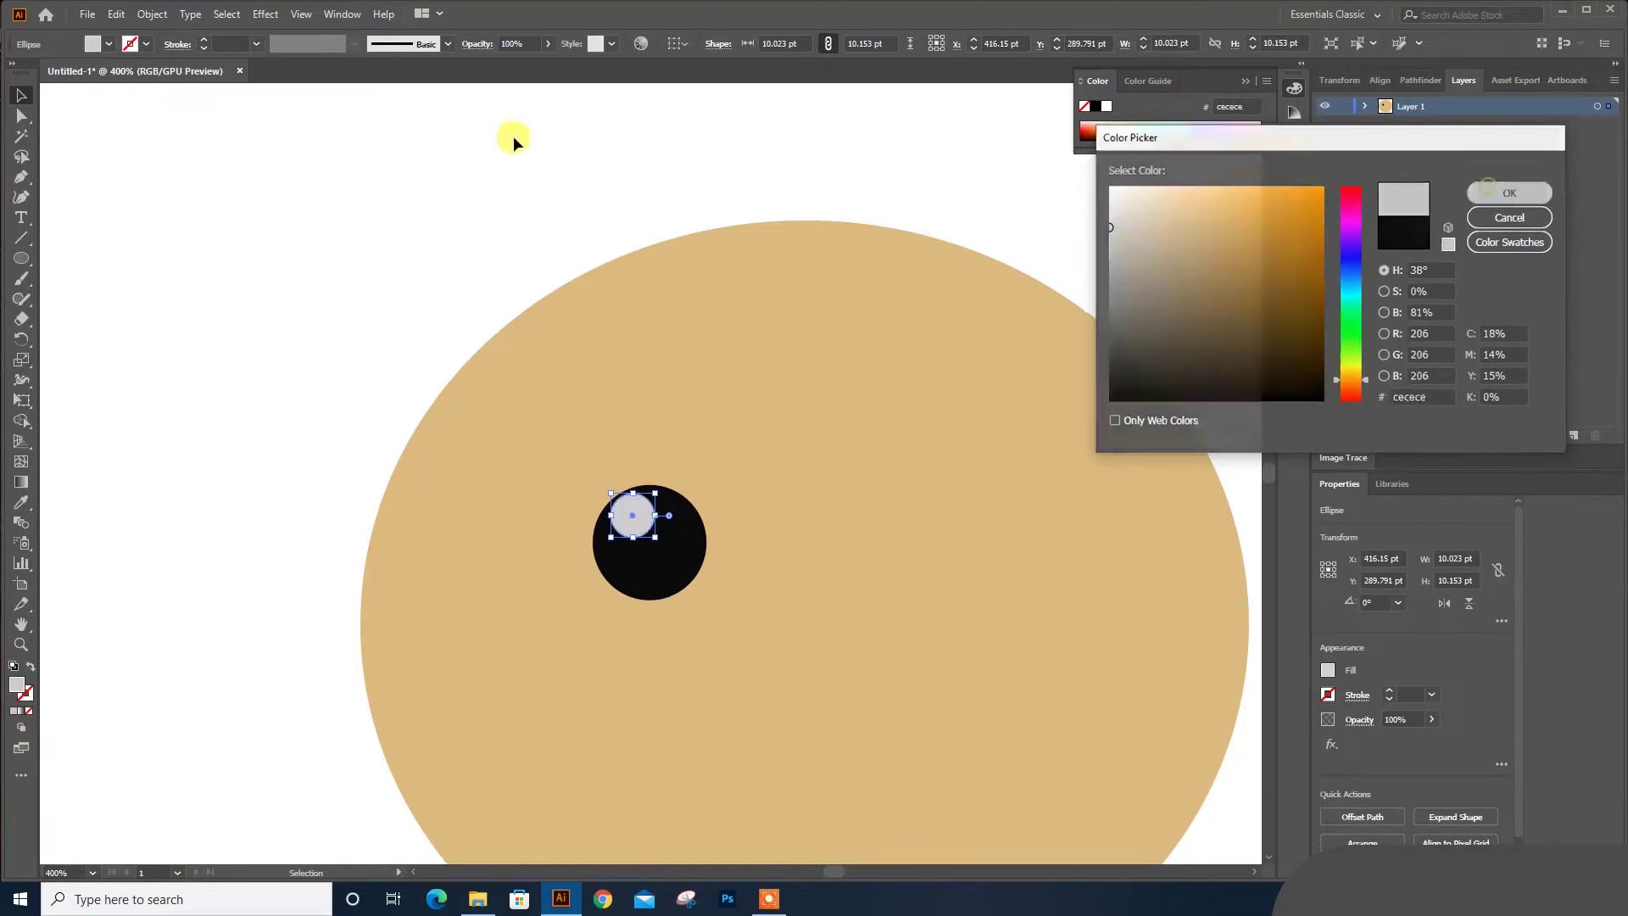
click(512, 139)
Group the grey highlight with the black circle and enlarge the eye slightly
click(624, 517)
shift+click(669, 561)
right_click(664, 557)
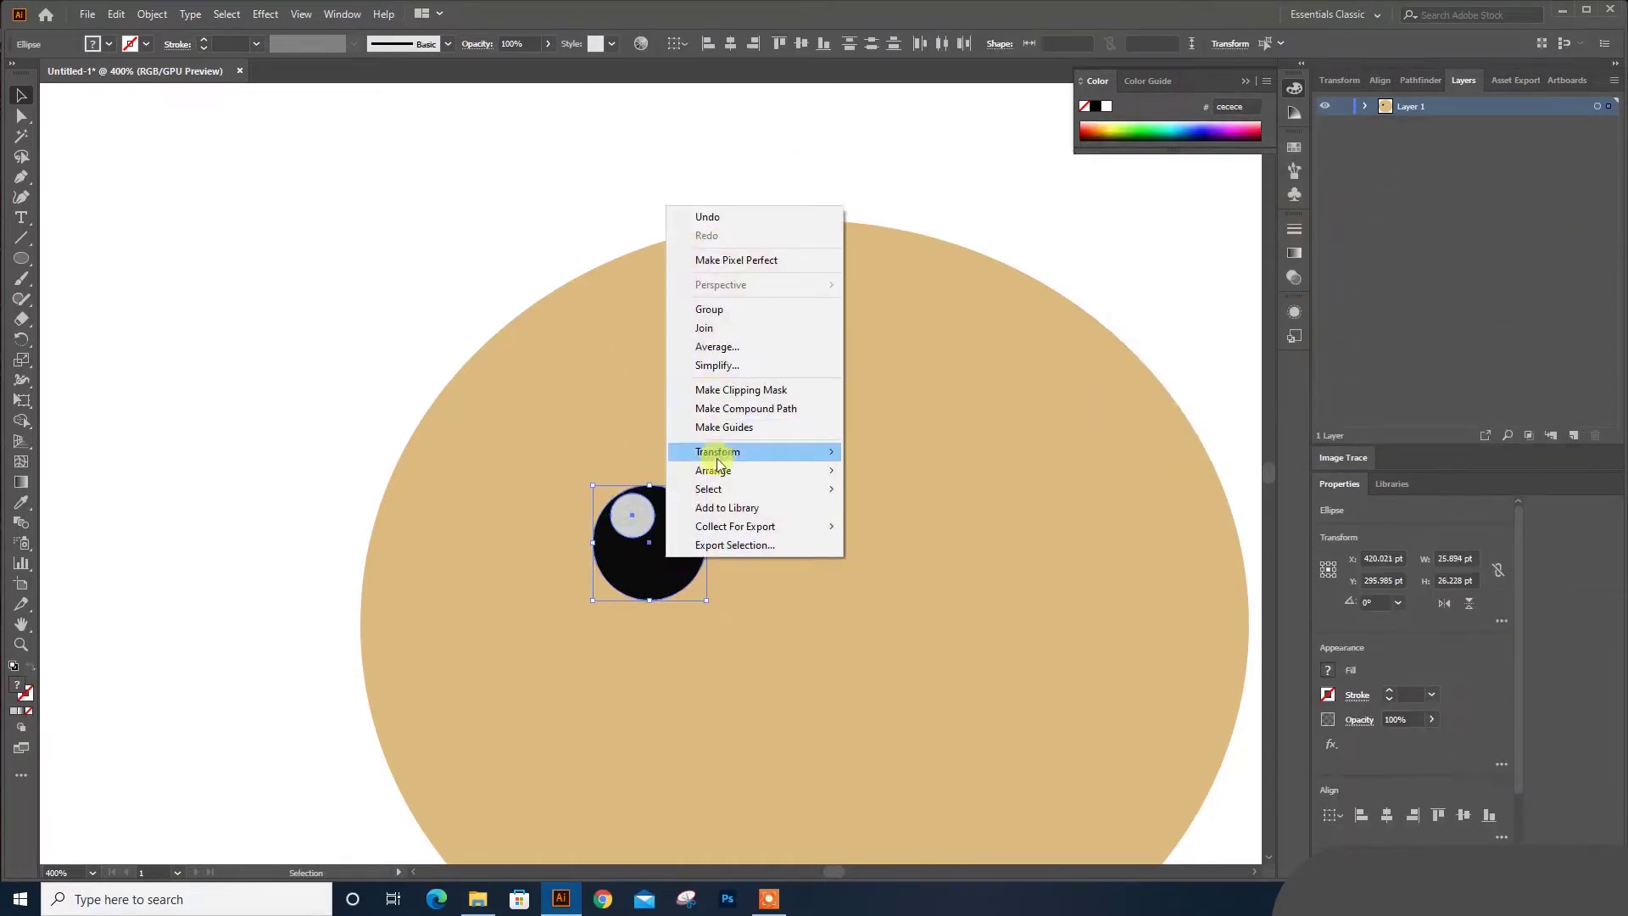
click(709, 308)
drag(706, 485, 721, 470)
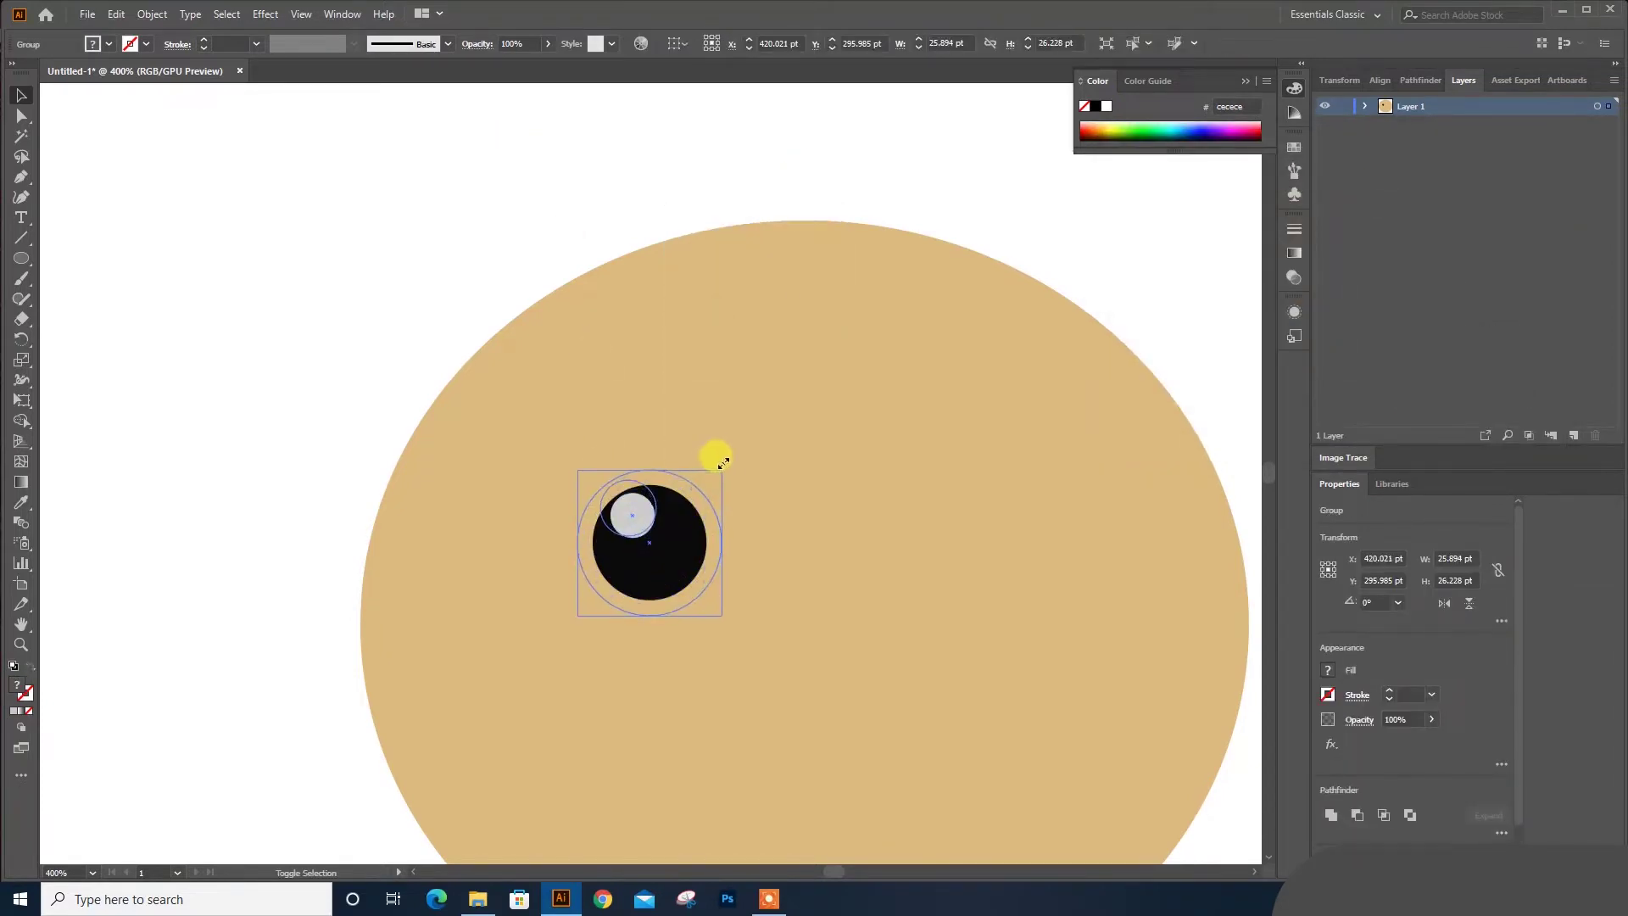
click(537, 247)
Copy the eye to the right side of the face and align both eyes level
scroll(589, 375, down, 3)
mouse_move(553, 407)
mouse_down()
mouse_move(491, 425)
mouse_move(858, 399)
mouse_move(908, 411)
mouse_up()
click(1141, 297)
click(433, 447)
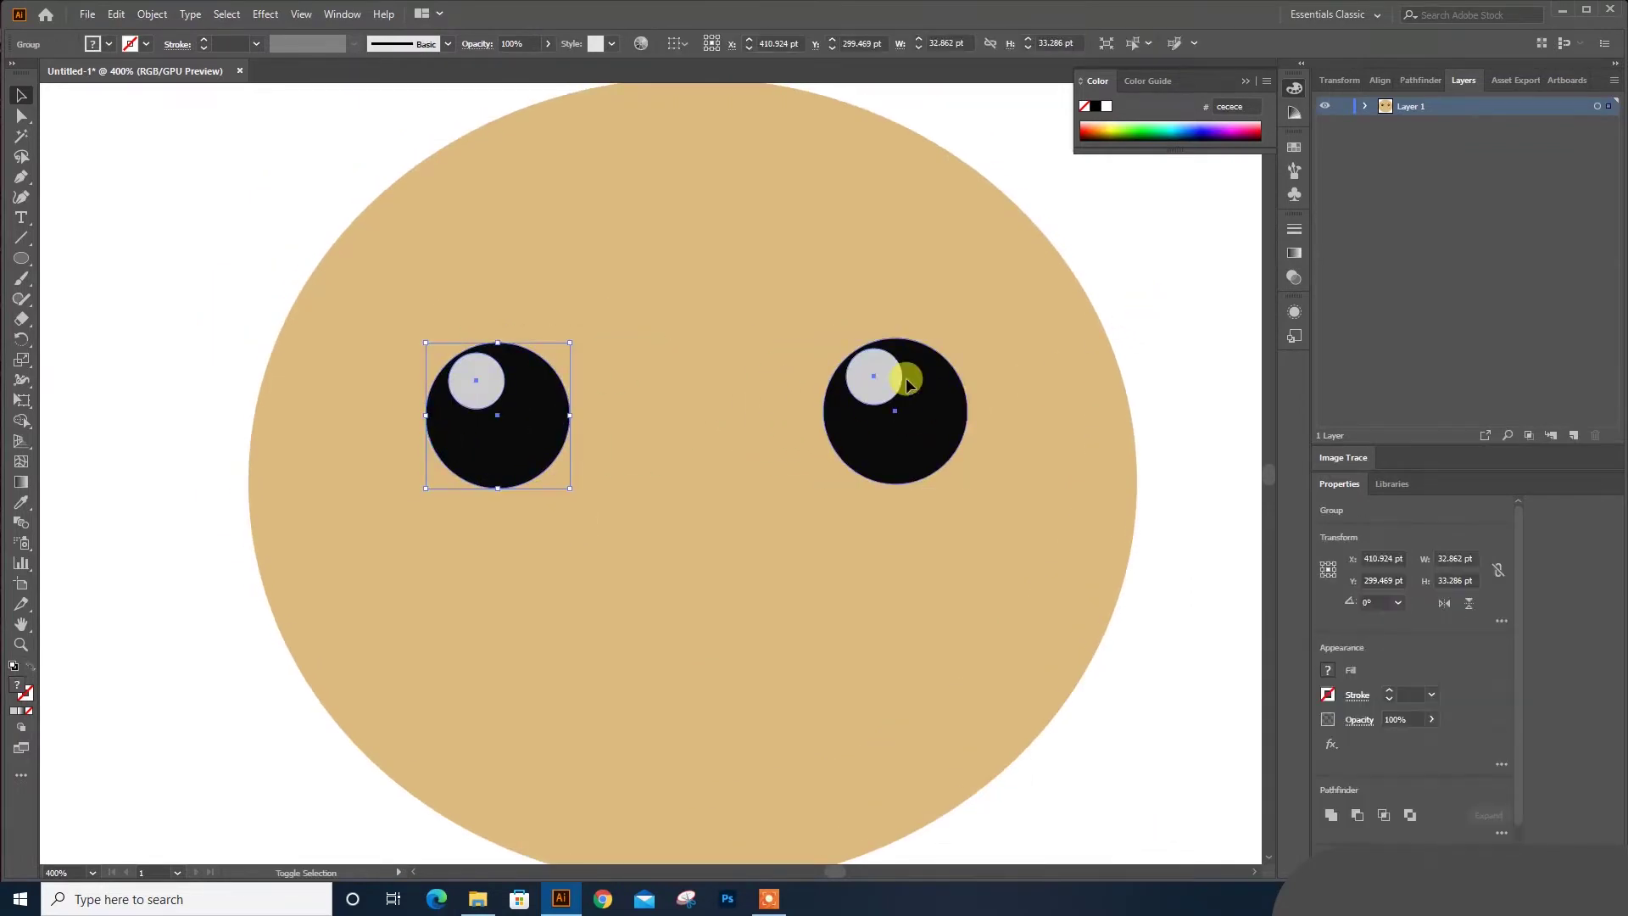
shift+click(908, 374)
click(1462, 819)
click(1191, 657)
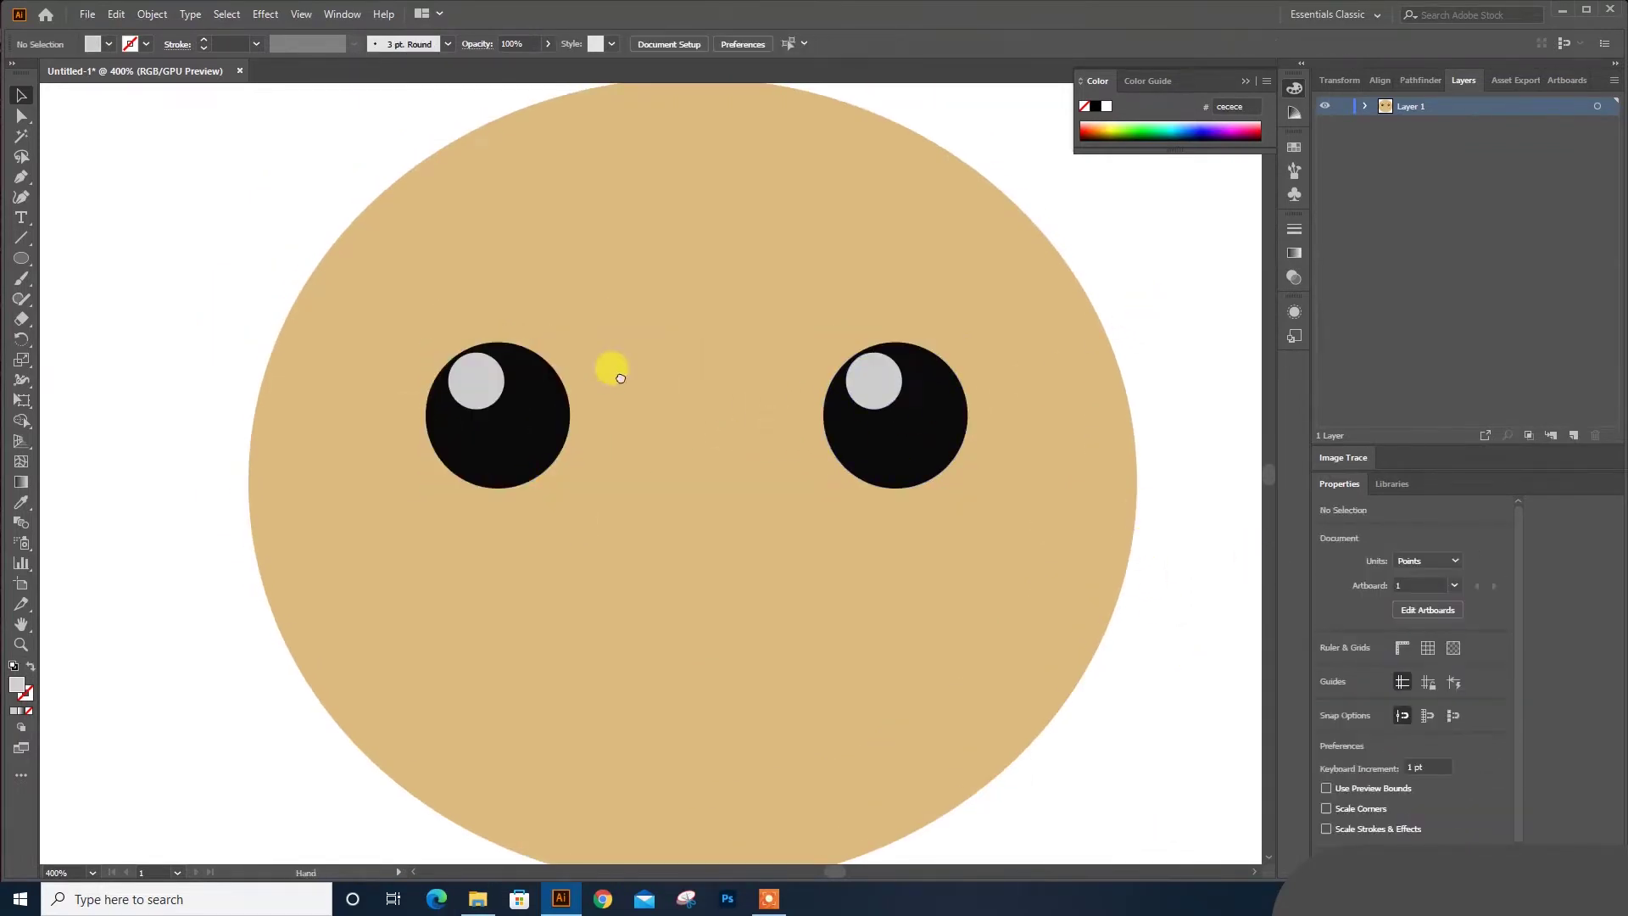
Group the two eyes and centre them horizontally on the face oval
drag(621, 378, 703, 474)
click(556, 508)
shift+click(1010, 512)
right_click(1012, 513)
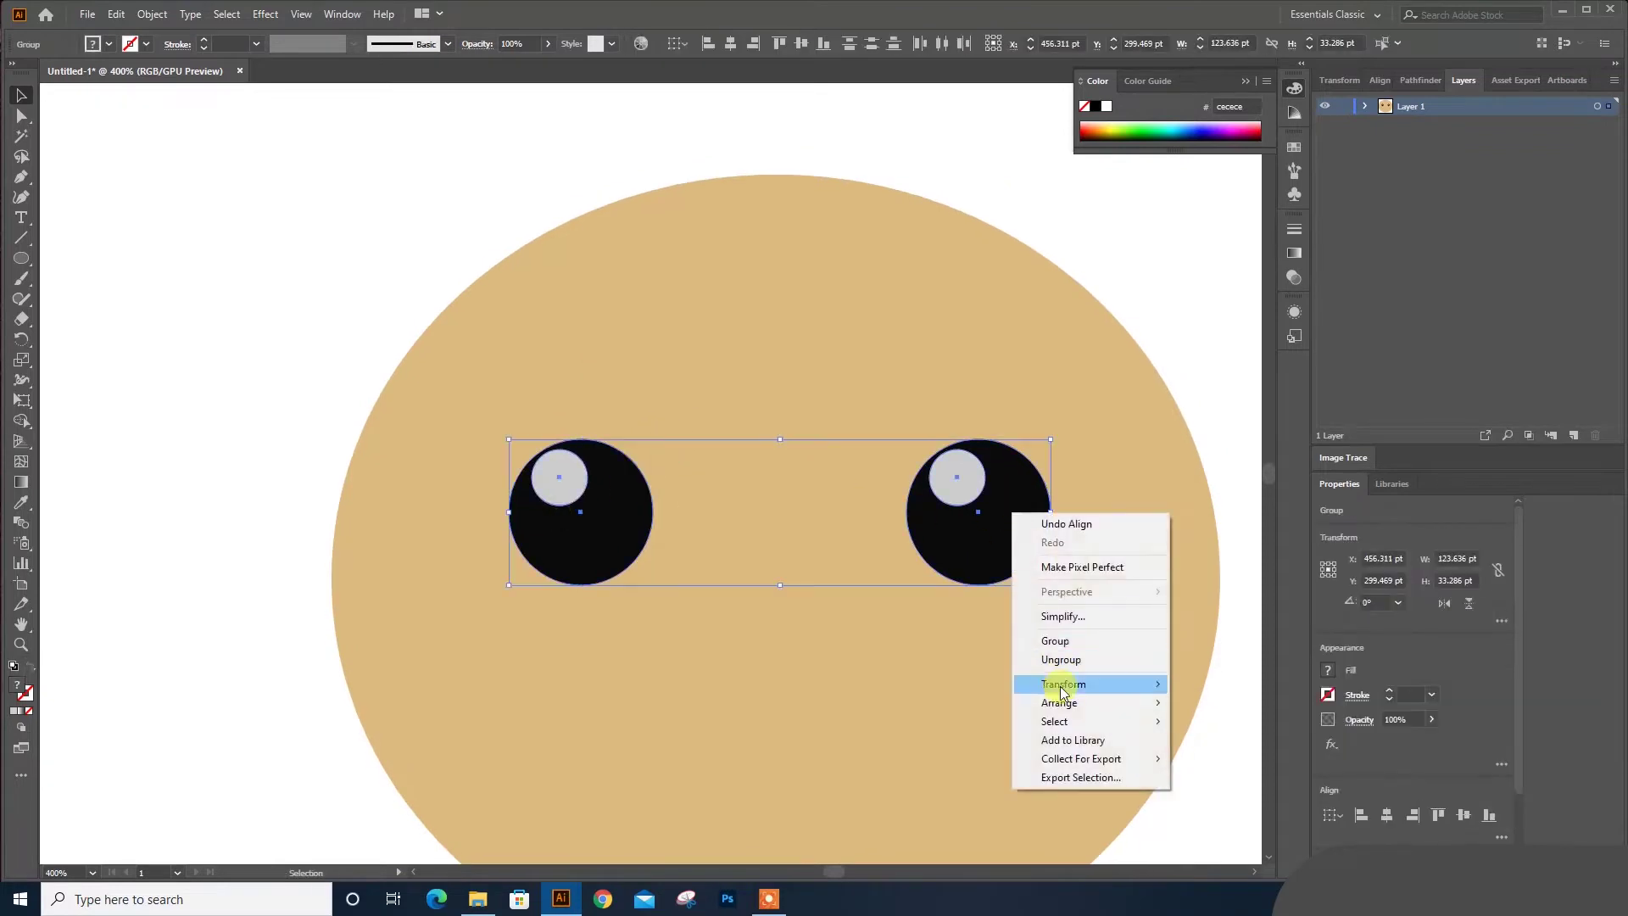
click(1055, 640)
shift+click(902, 331)
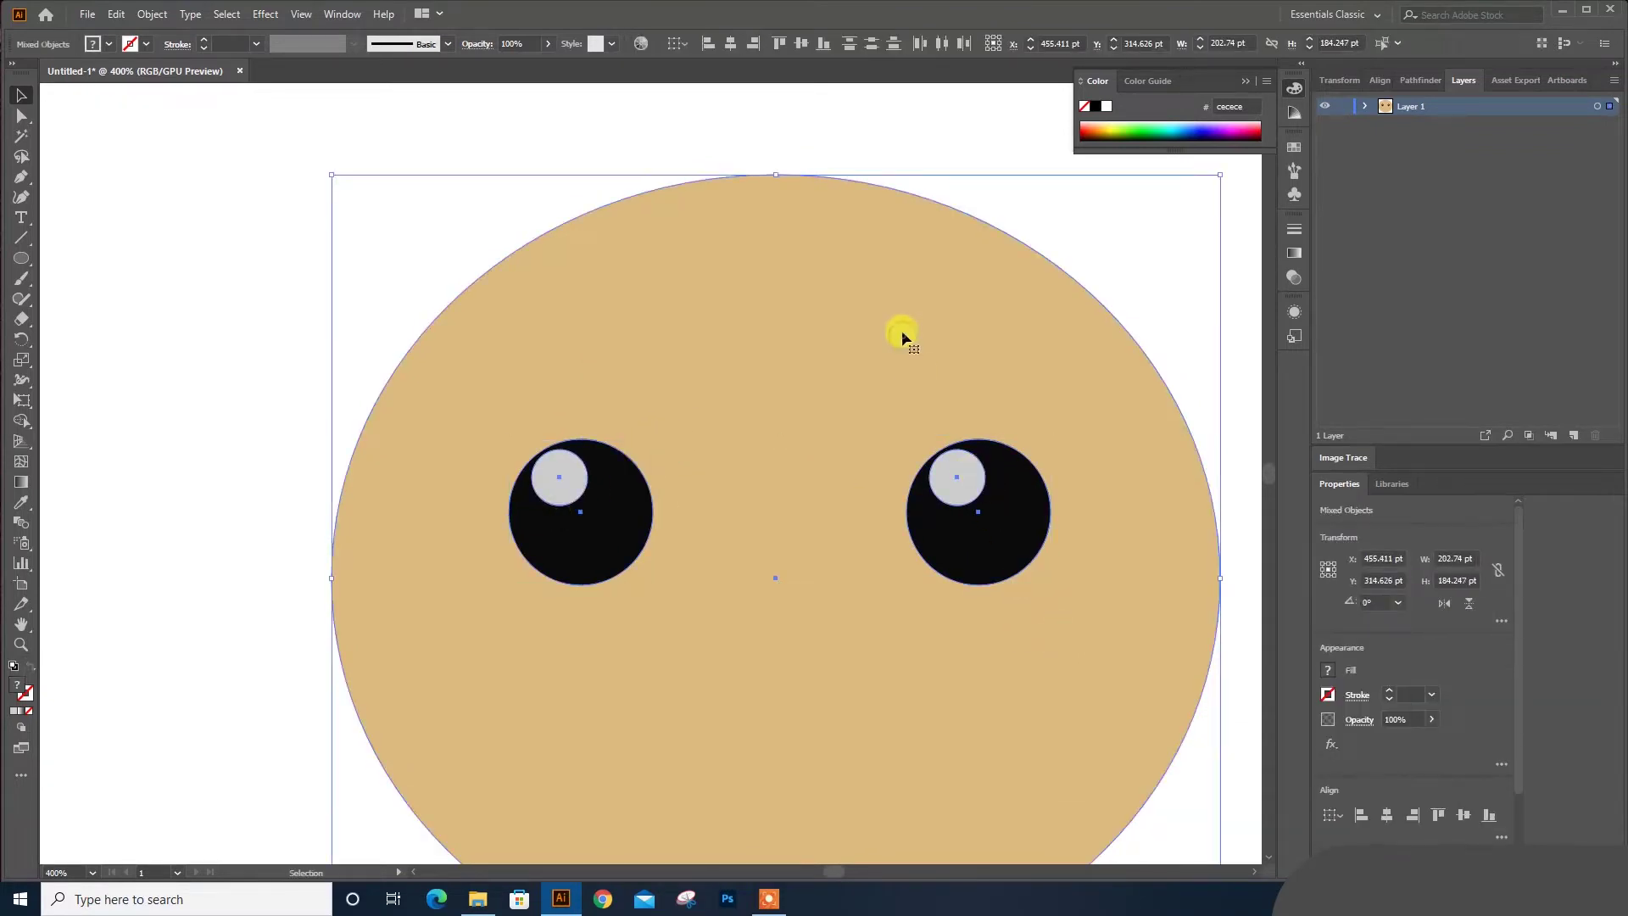
click(1386, 814)
click(1026, 164)
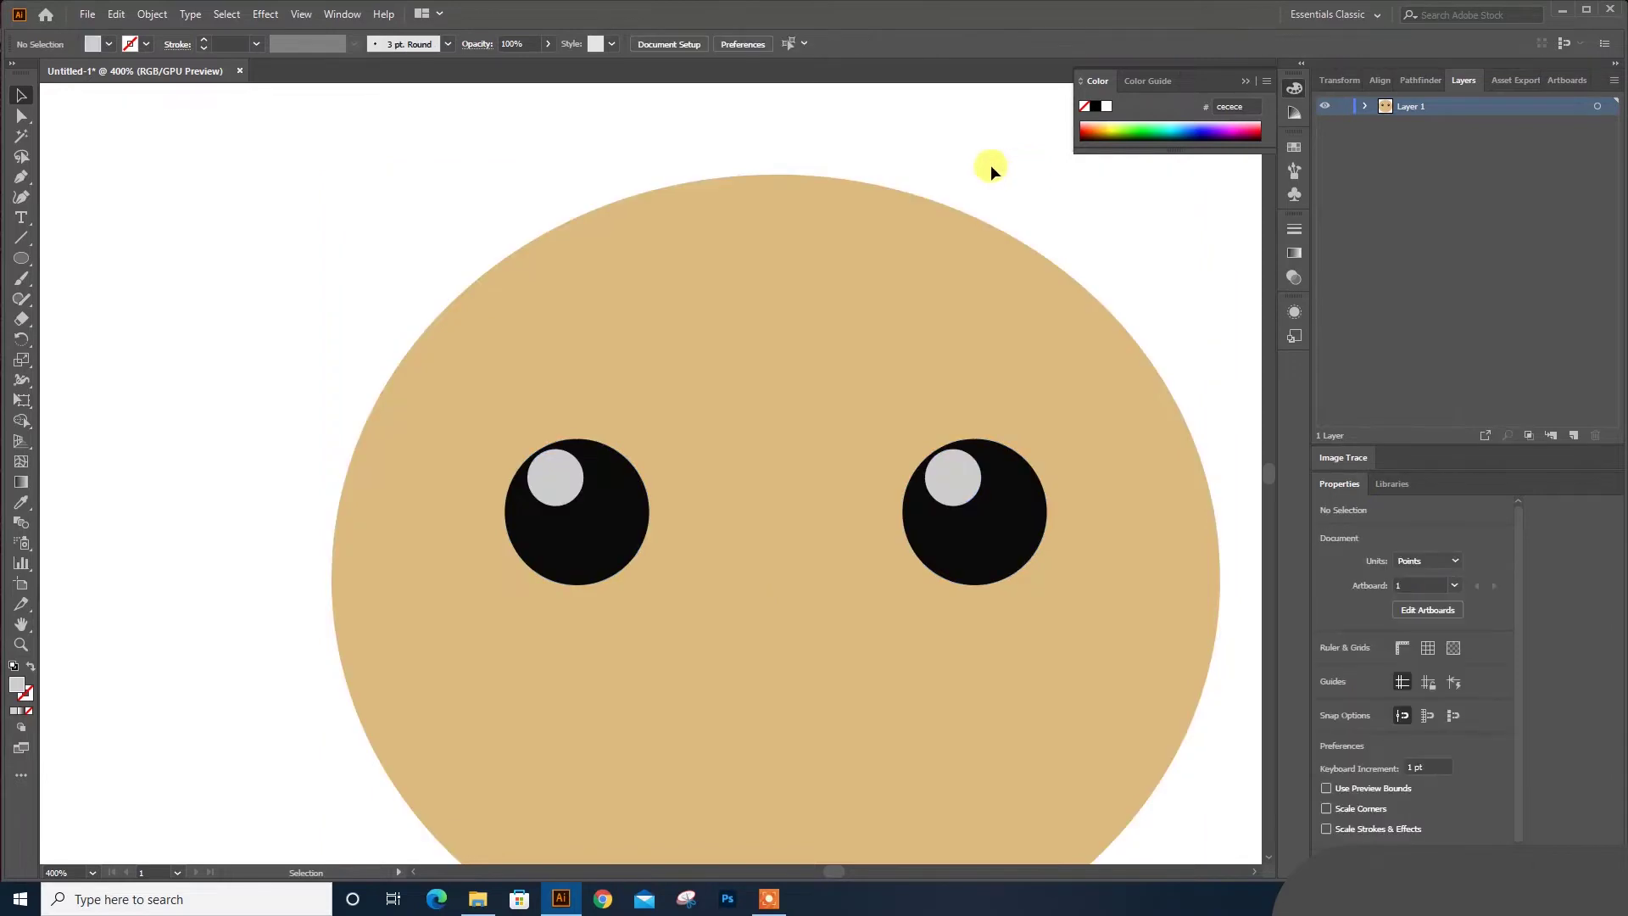
key(ctrl+minus)
scroll(863, 321, down, 1)
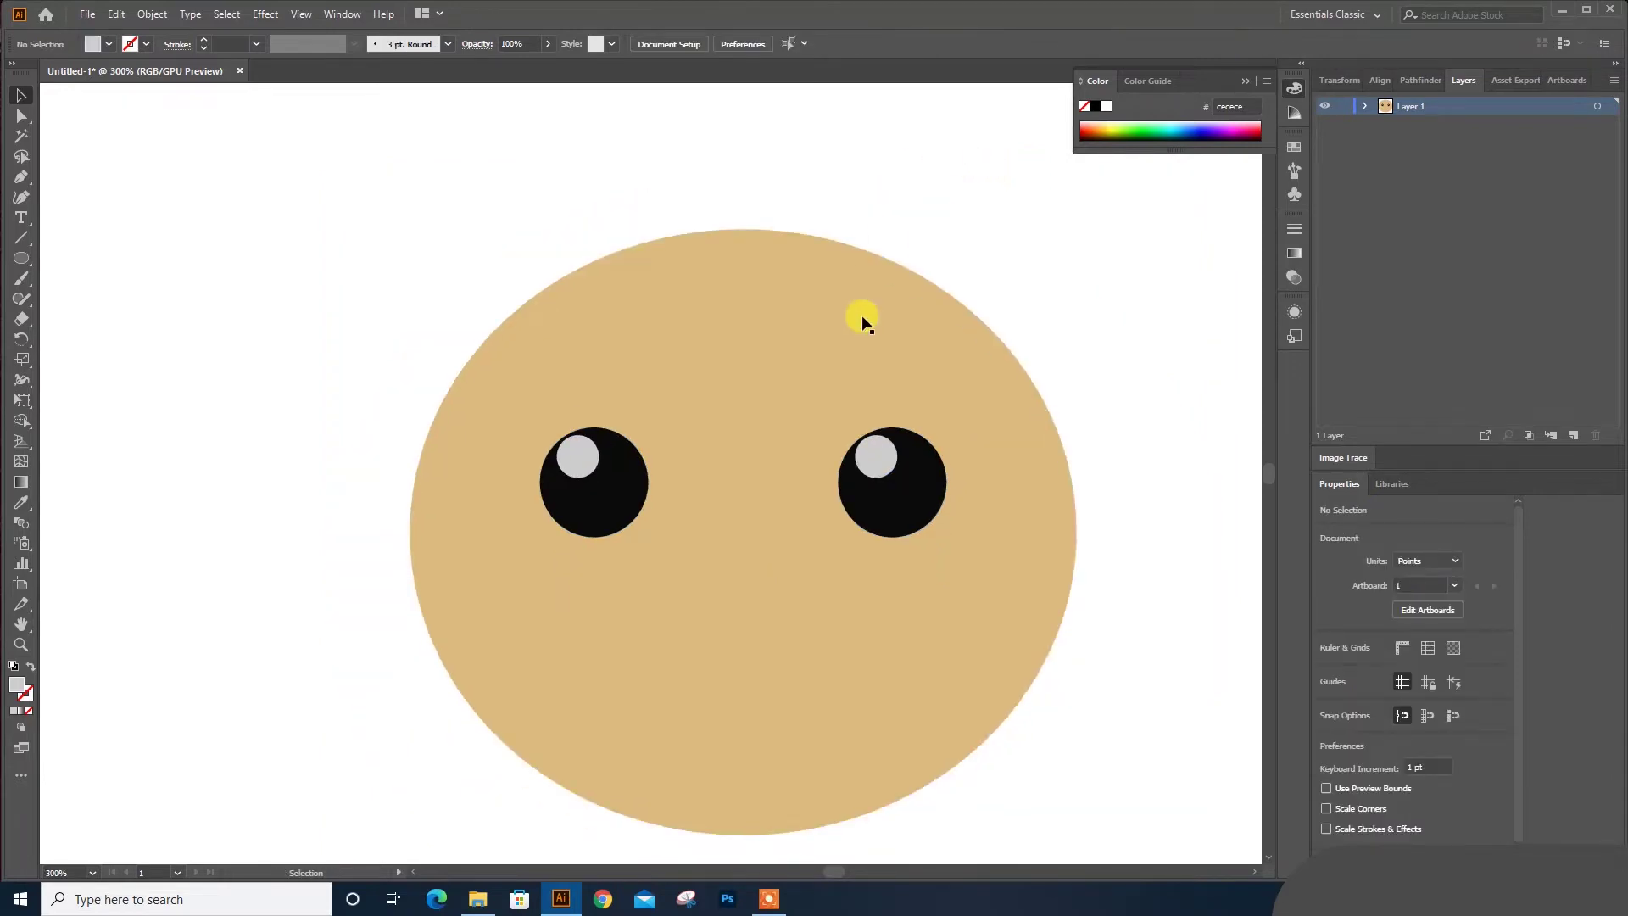
key(ctrl+plus)
key(ctrl+plus)
drag(21, 258, 72, 299)
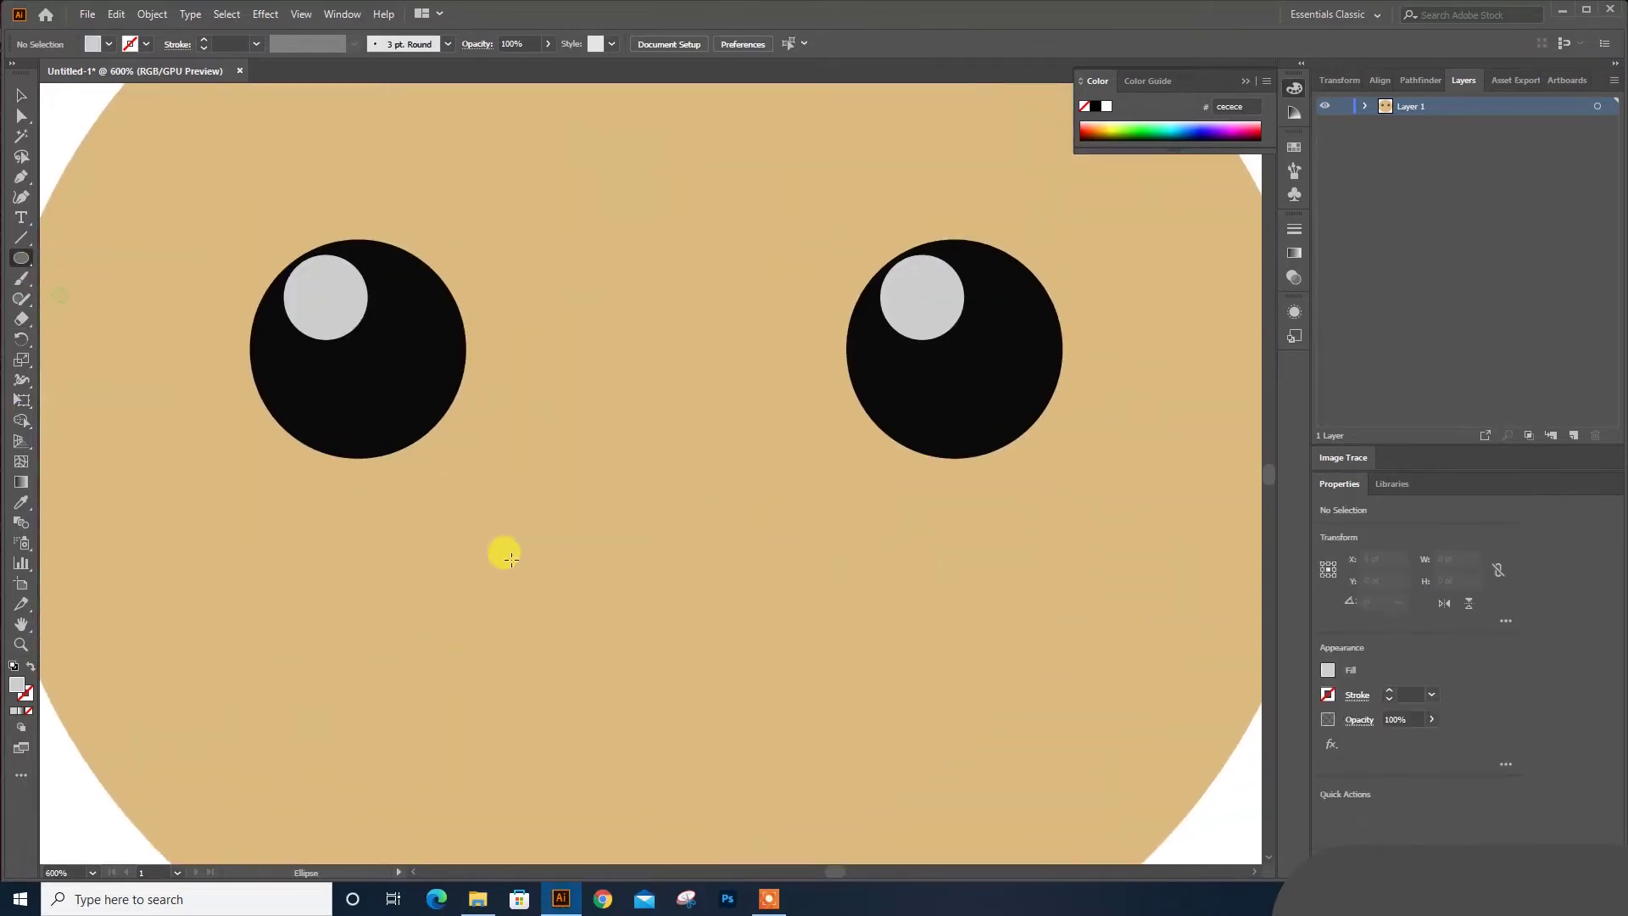
Draw an oval nose below the eyes, give it the eye's black fill, and stretch it taller
drag(533, 531, 822, 657)
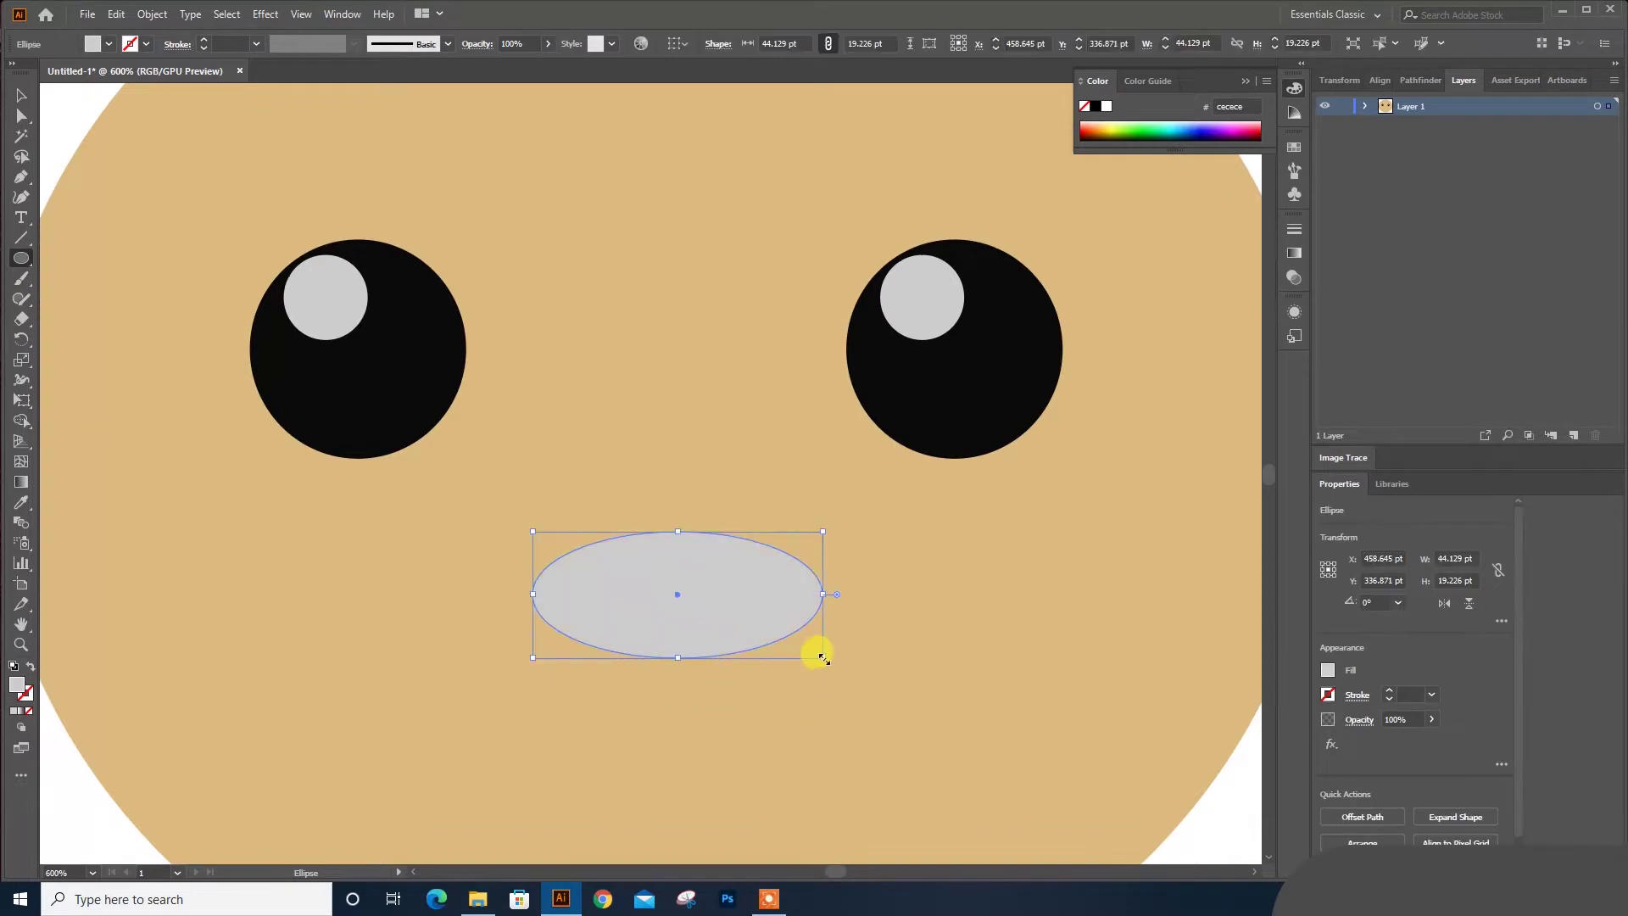
key(i)
click(965, 399)
click(21, 95)
scroll(701, 472, down, 3)
drag(704, 538, 707, 555)
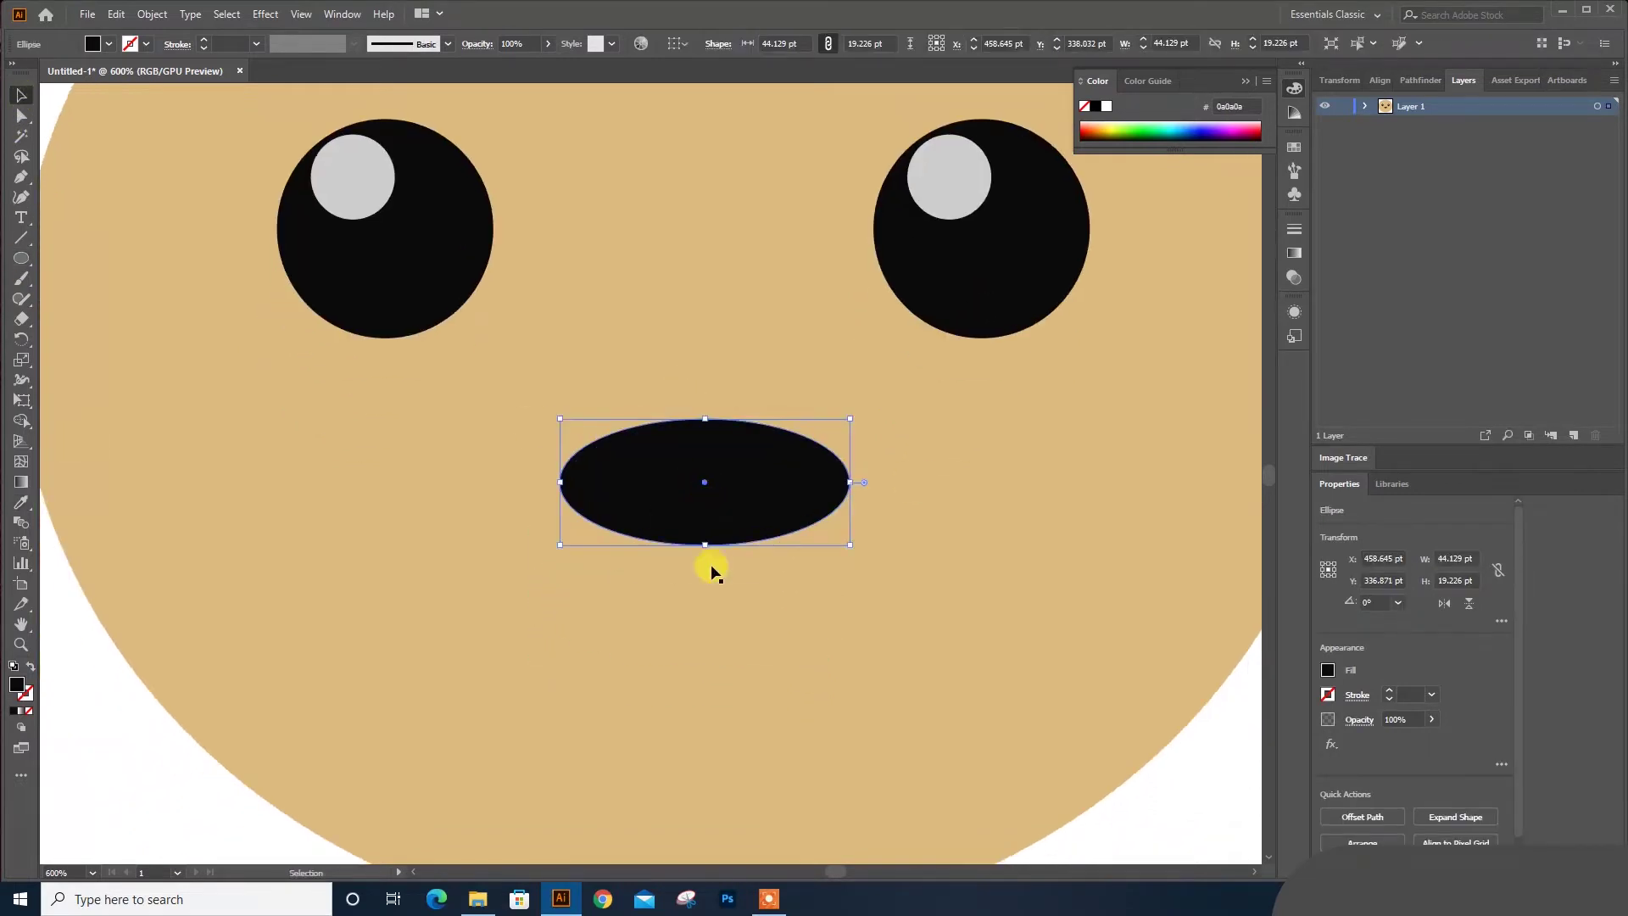
scroll(707, 557, up, 1)
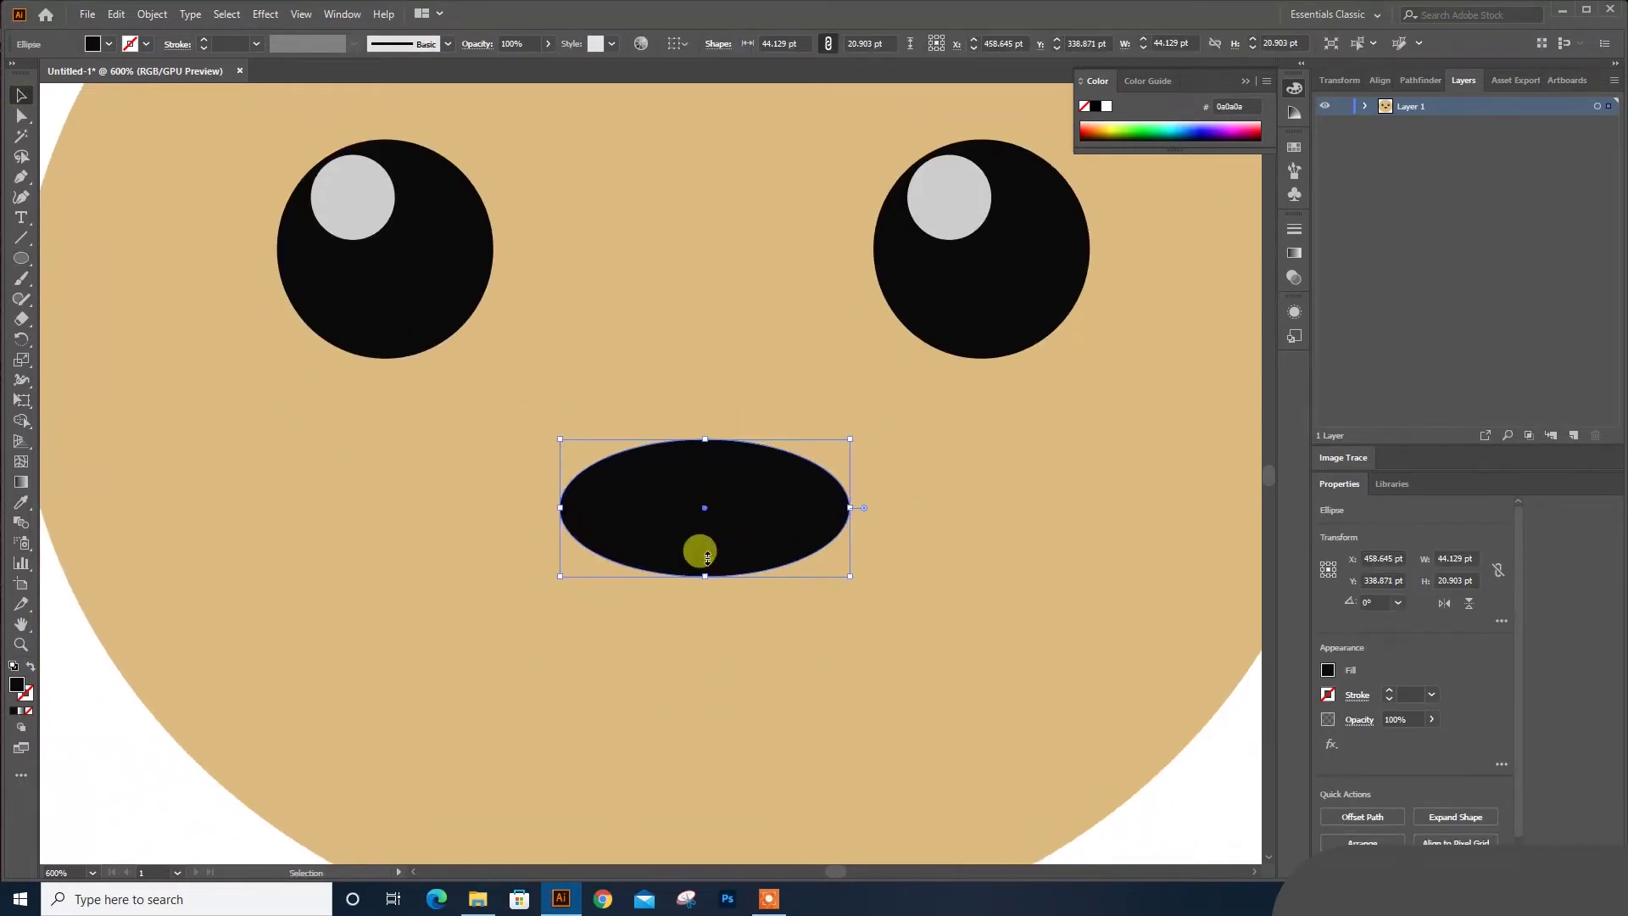
Pull the nose's lower-left and lower-right anchors inward to taper it to a point
key(a)
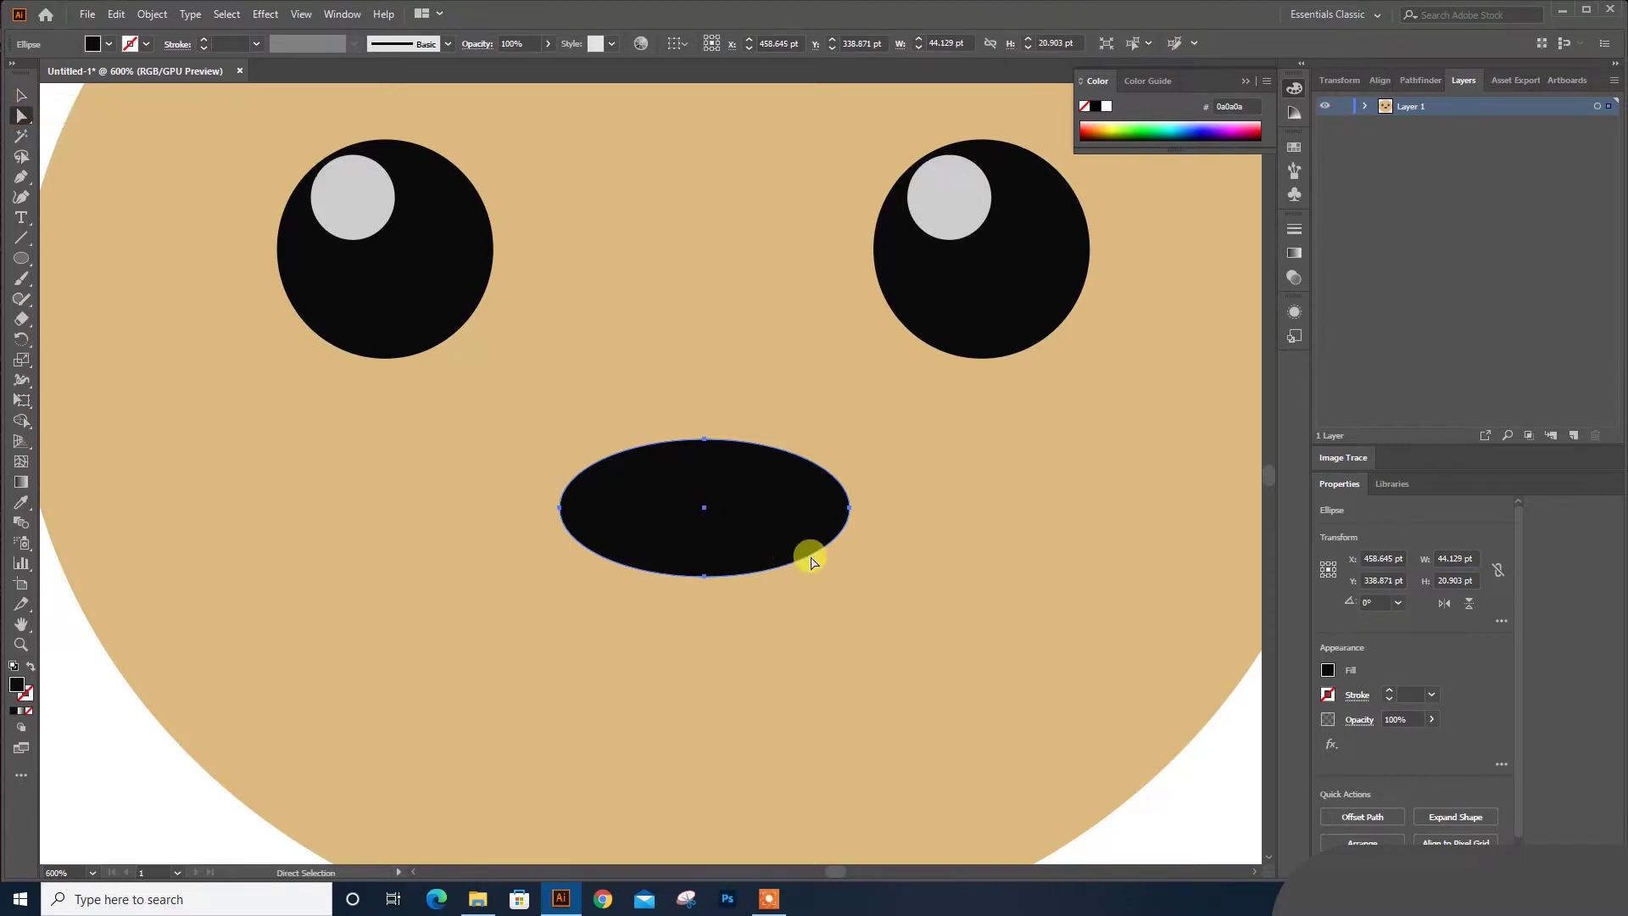
drag(24, 180, 99, 200)
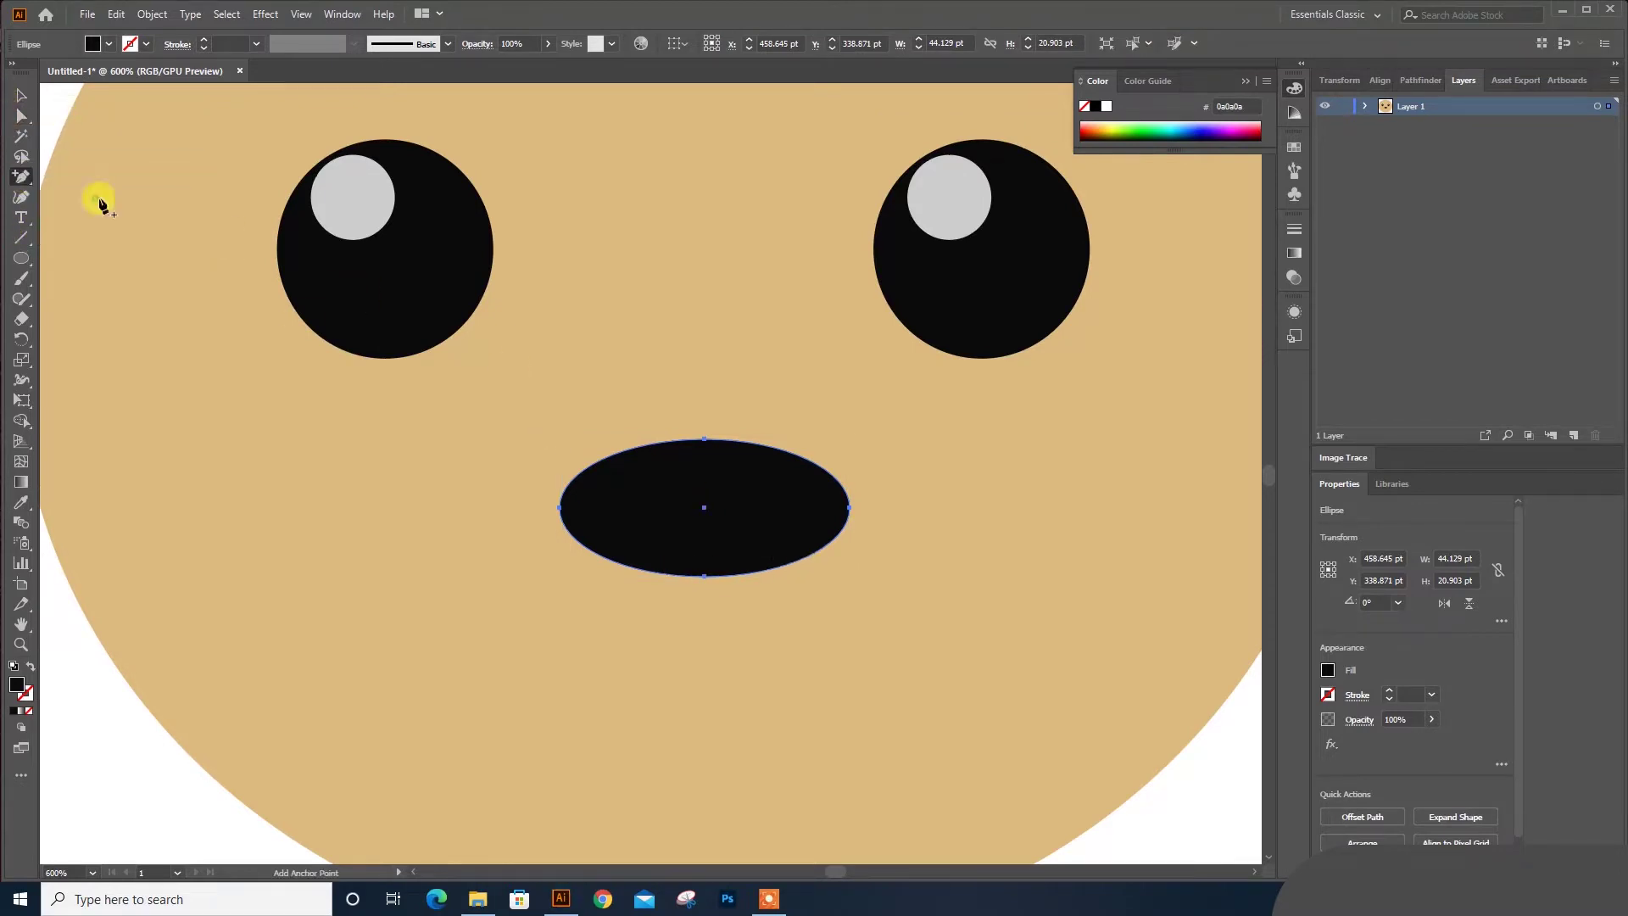
click(793, 570)
key(Return)
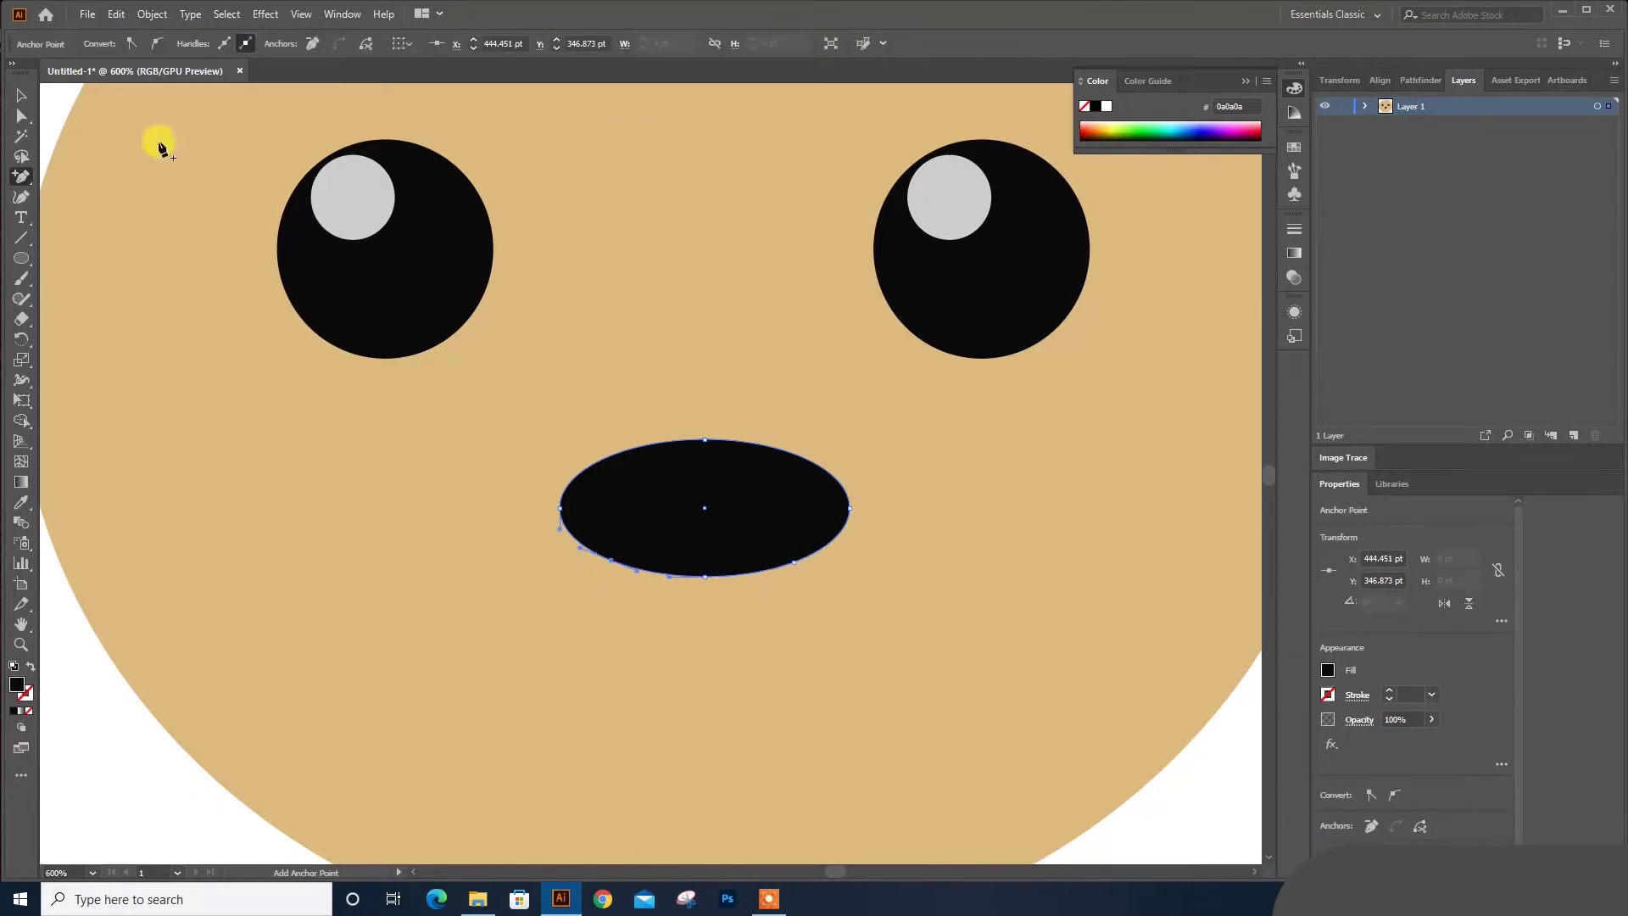
click(19, 117)
click(602, 535)
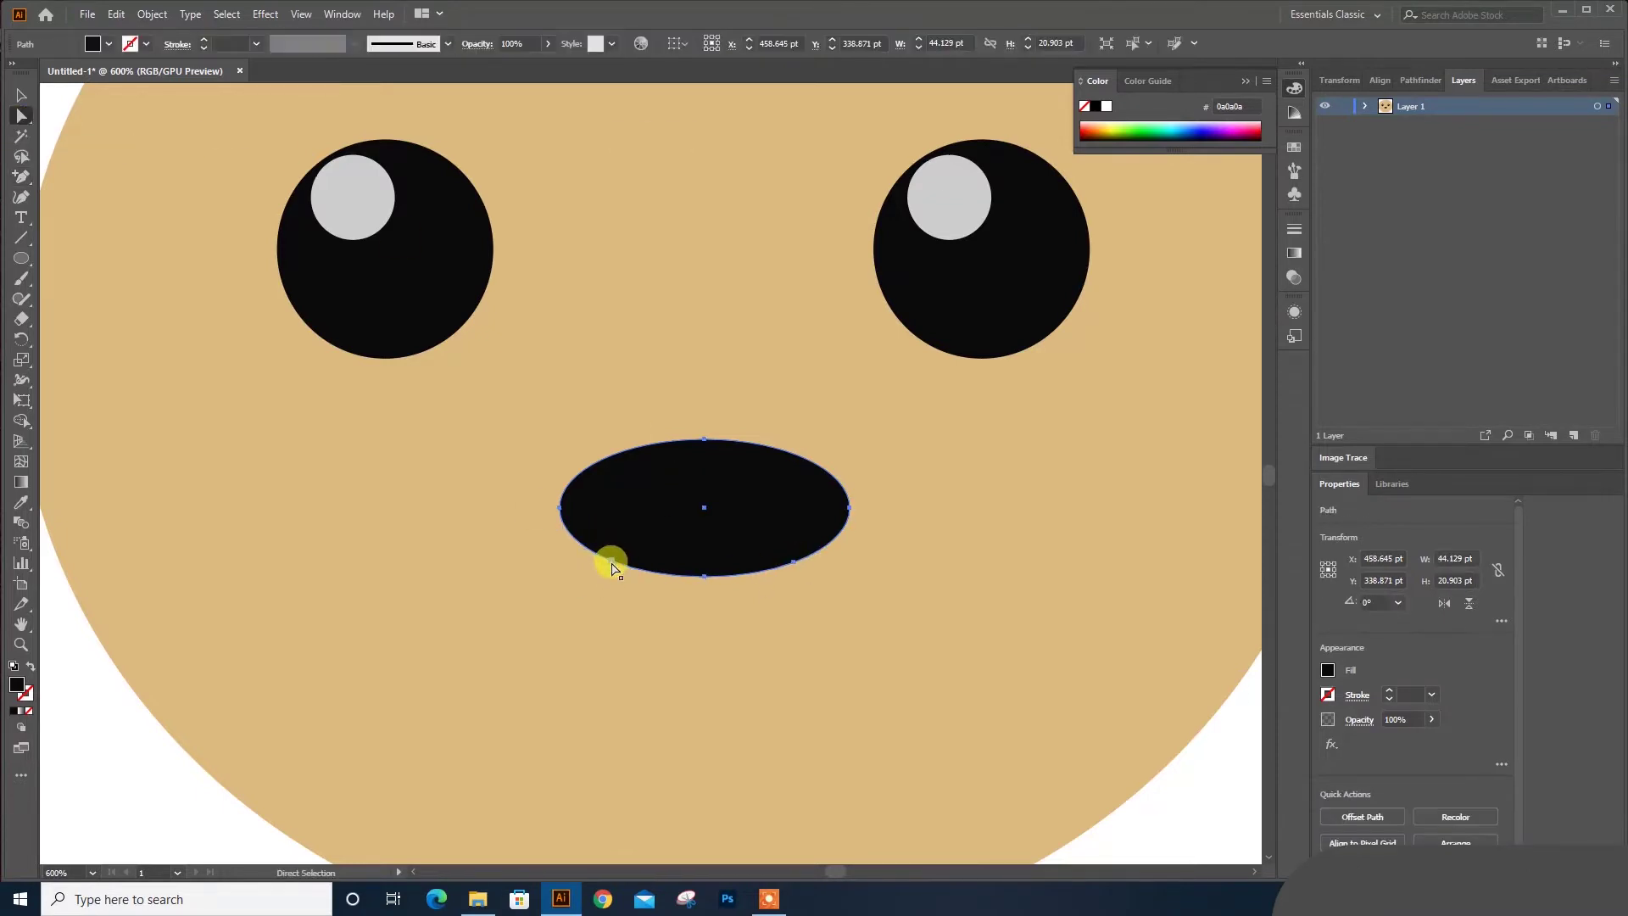
drag(612, 564, 630, 532)
drag(793, 568, 779, 532)
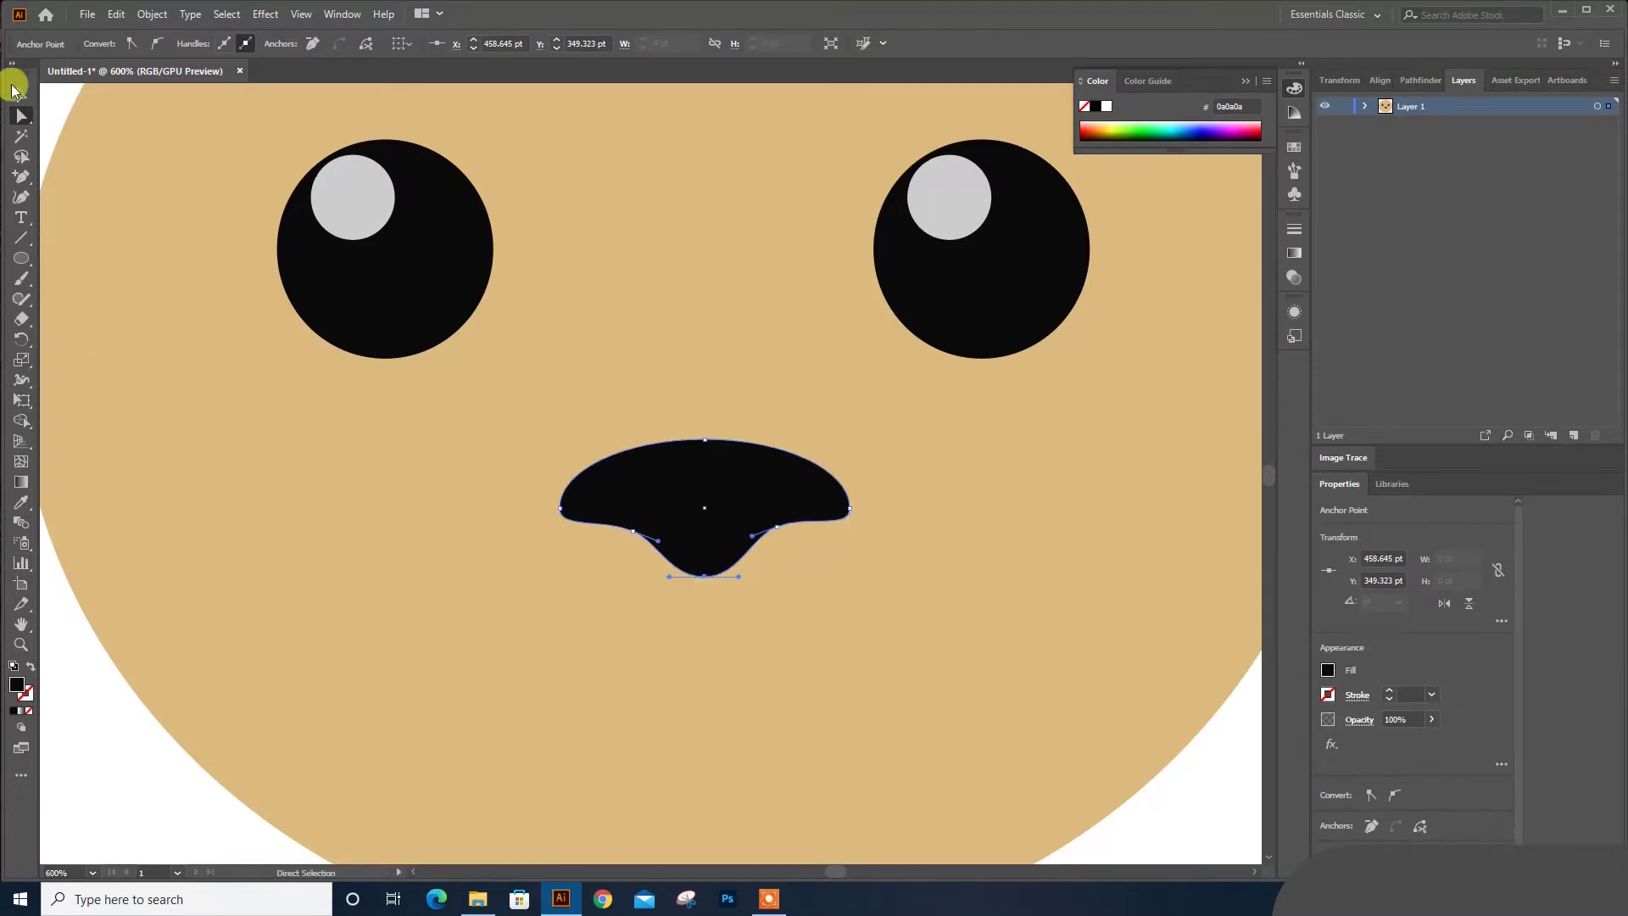
Scale the nose down from its top-right corner and clear the selection
click(20, 95)
click(513, 555)
click(701, 484)
drag(849, 440, 797, 454)
key(ctrl+minus)
key(ctrl+minus)
key(ctrl+shift+a)
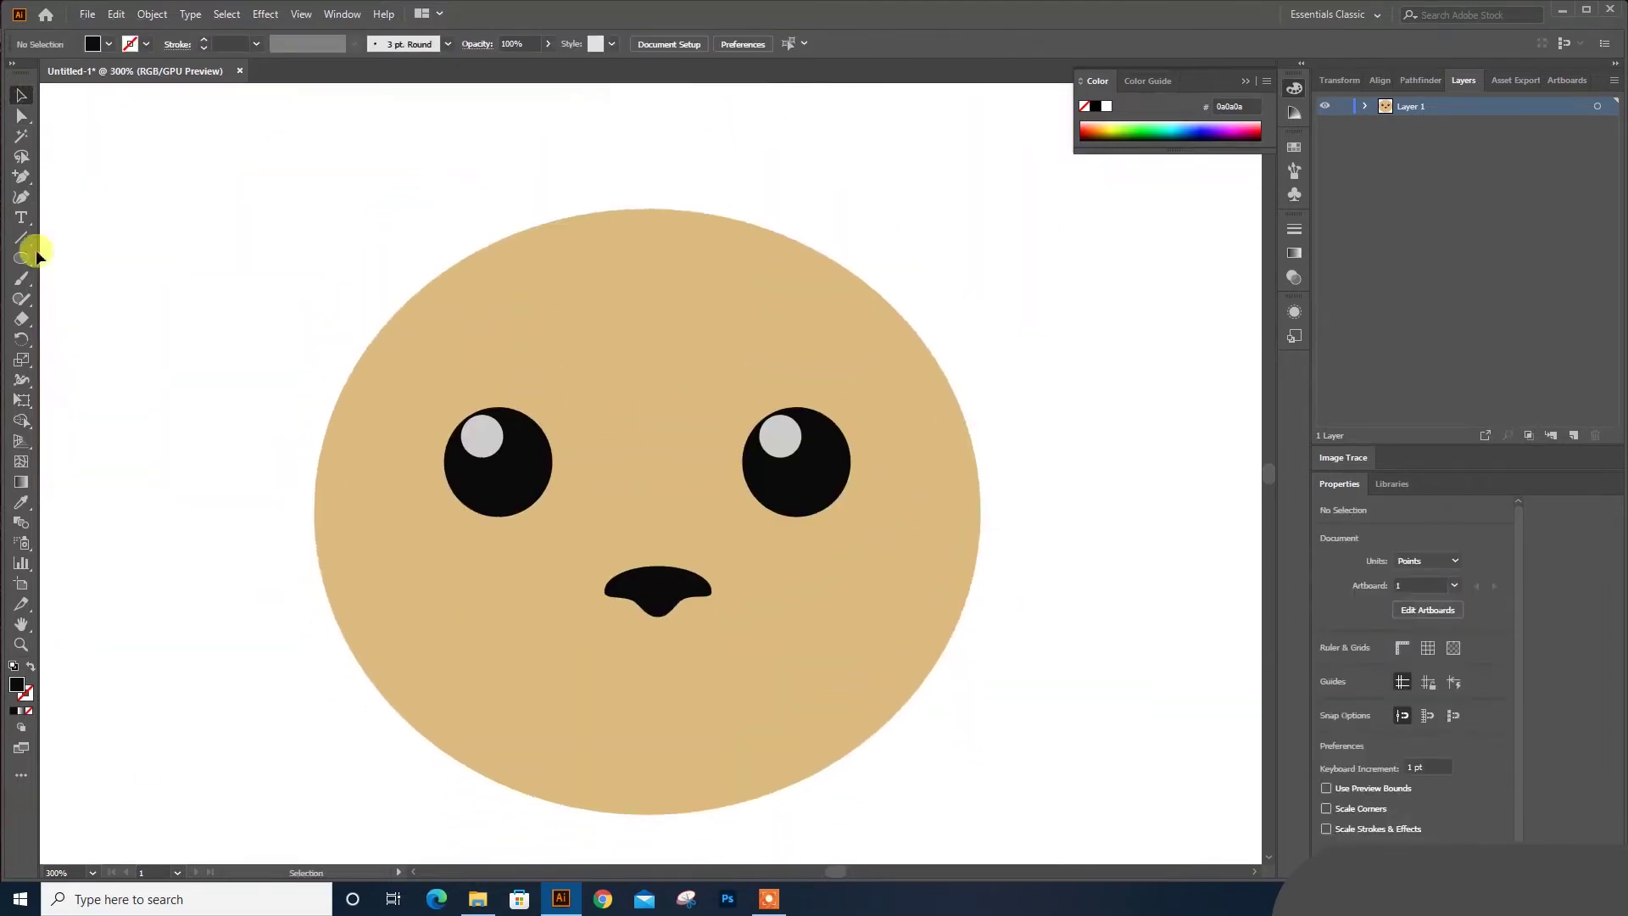
Copy the face up-left, send it behind the features, and fill it darker tan ccaa75
click(539, 256)
drag(546, 251, 356, 221)
right_click(370, 230)
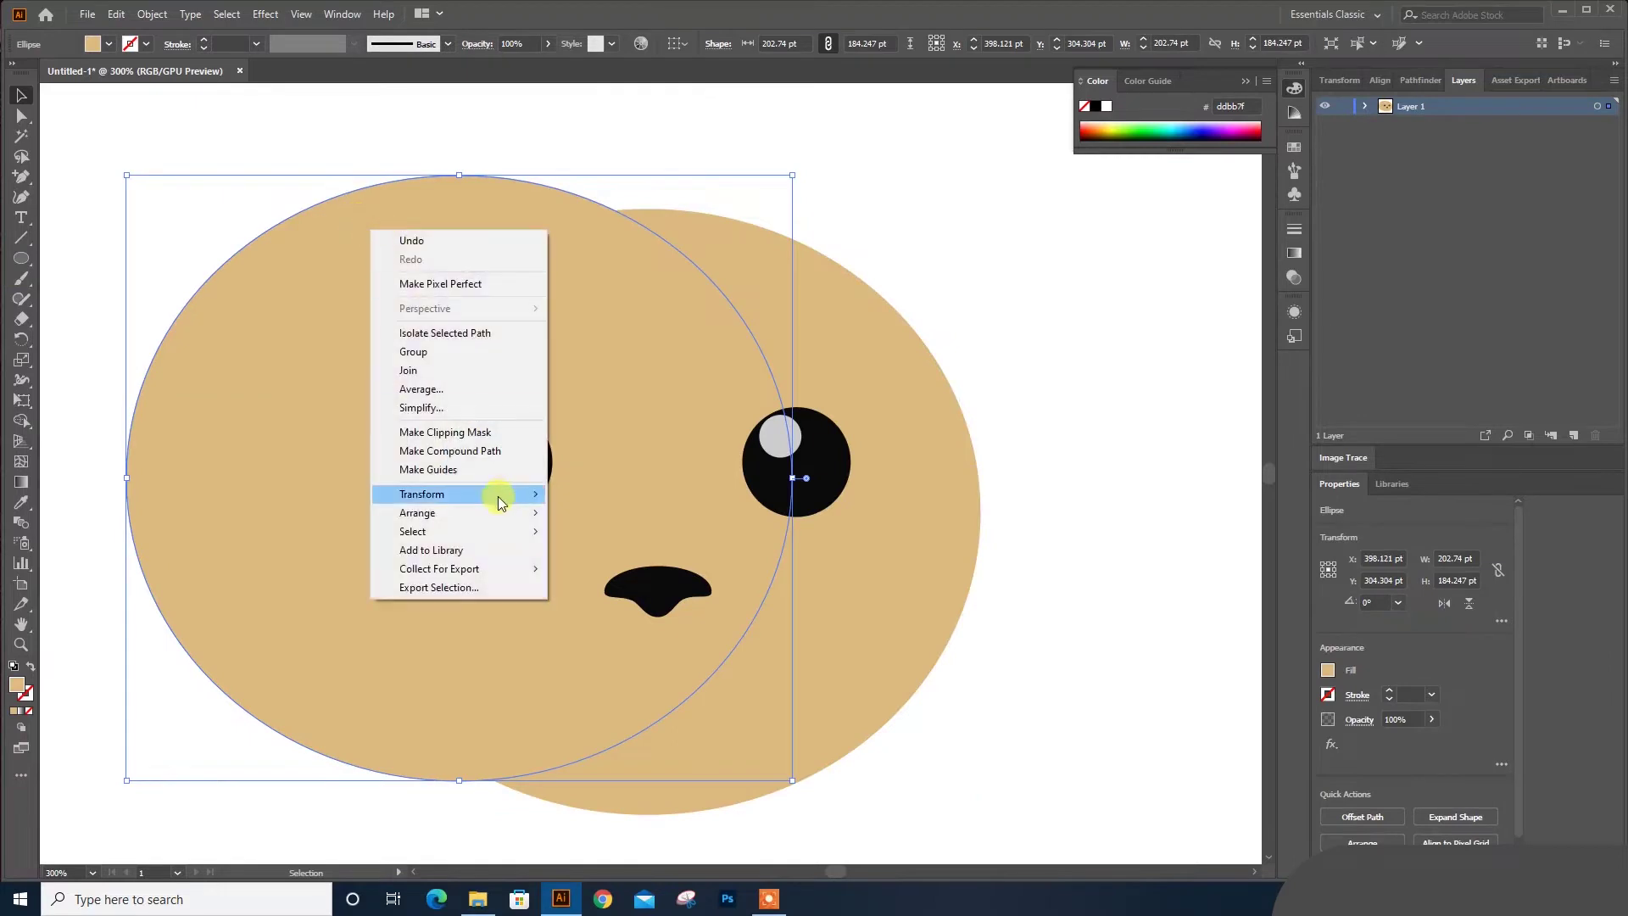
click(601, 568)
scroll(280, 319, up, 2)
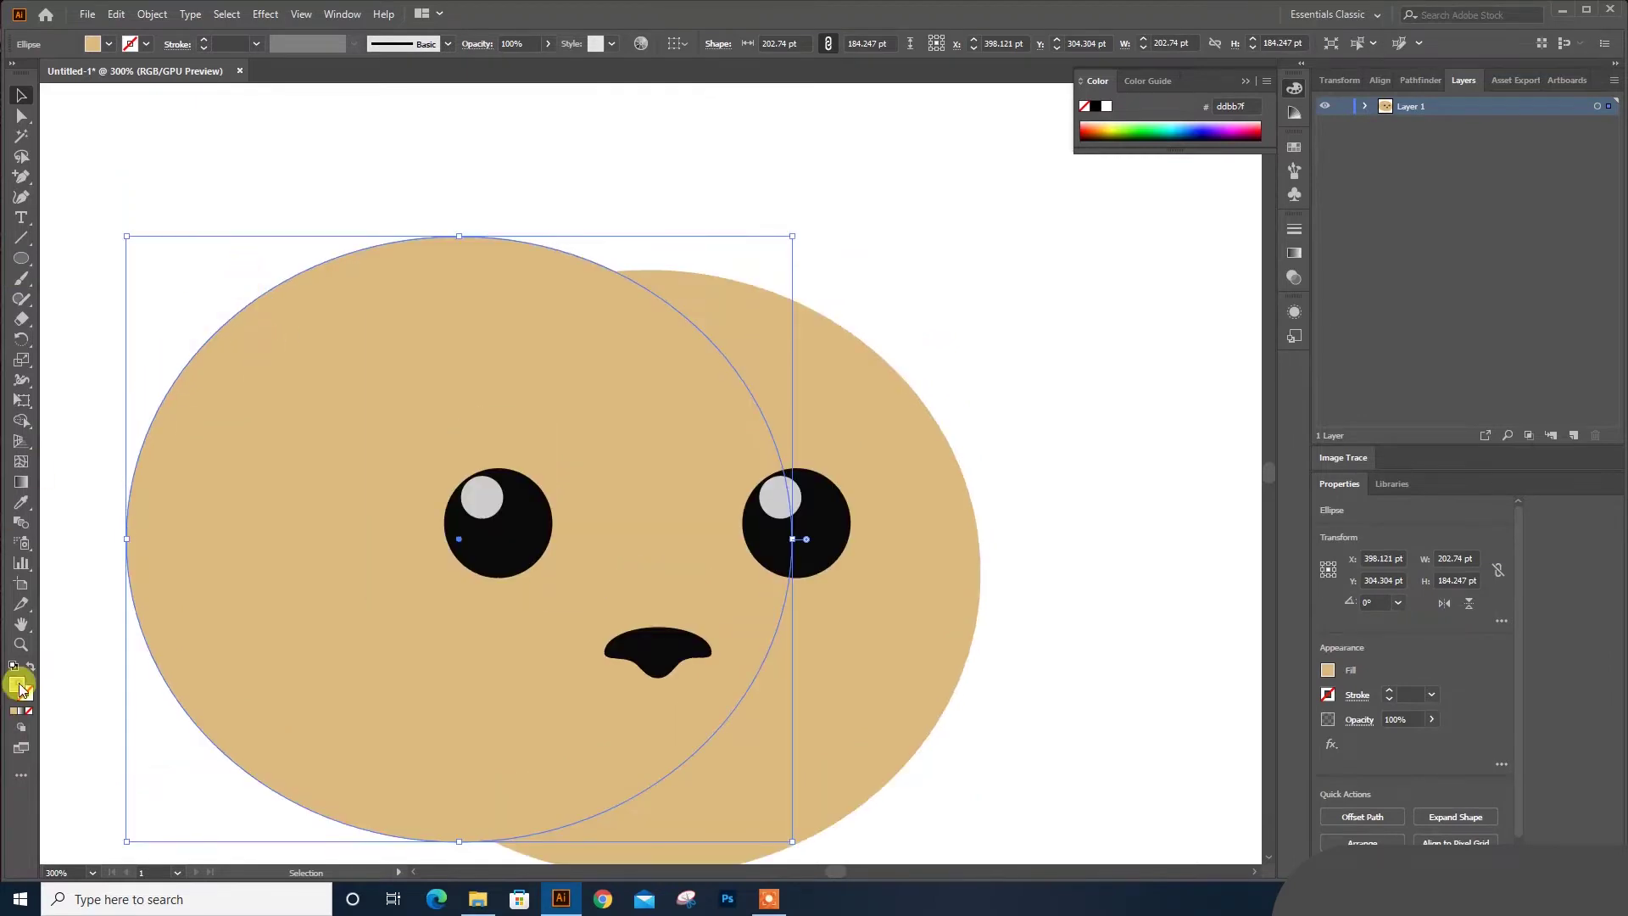
double_click(18, 689)
click(1195, 222)
click(1510, 188)
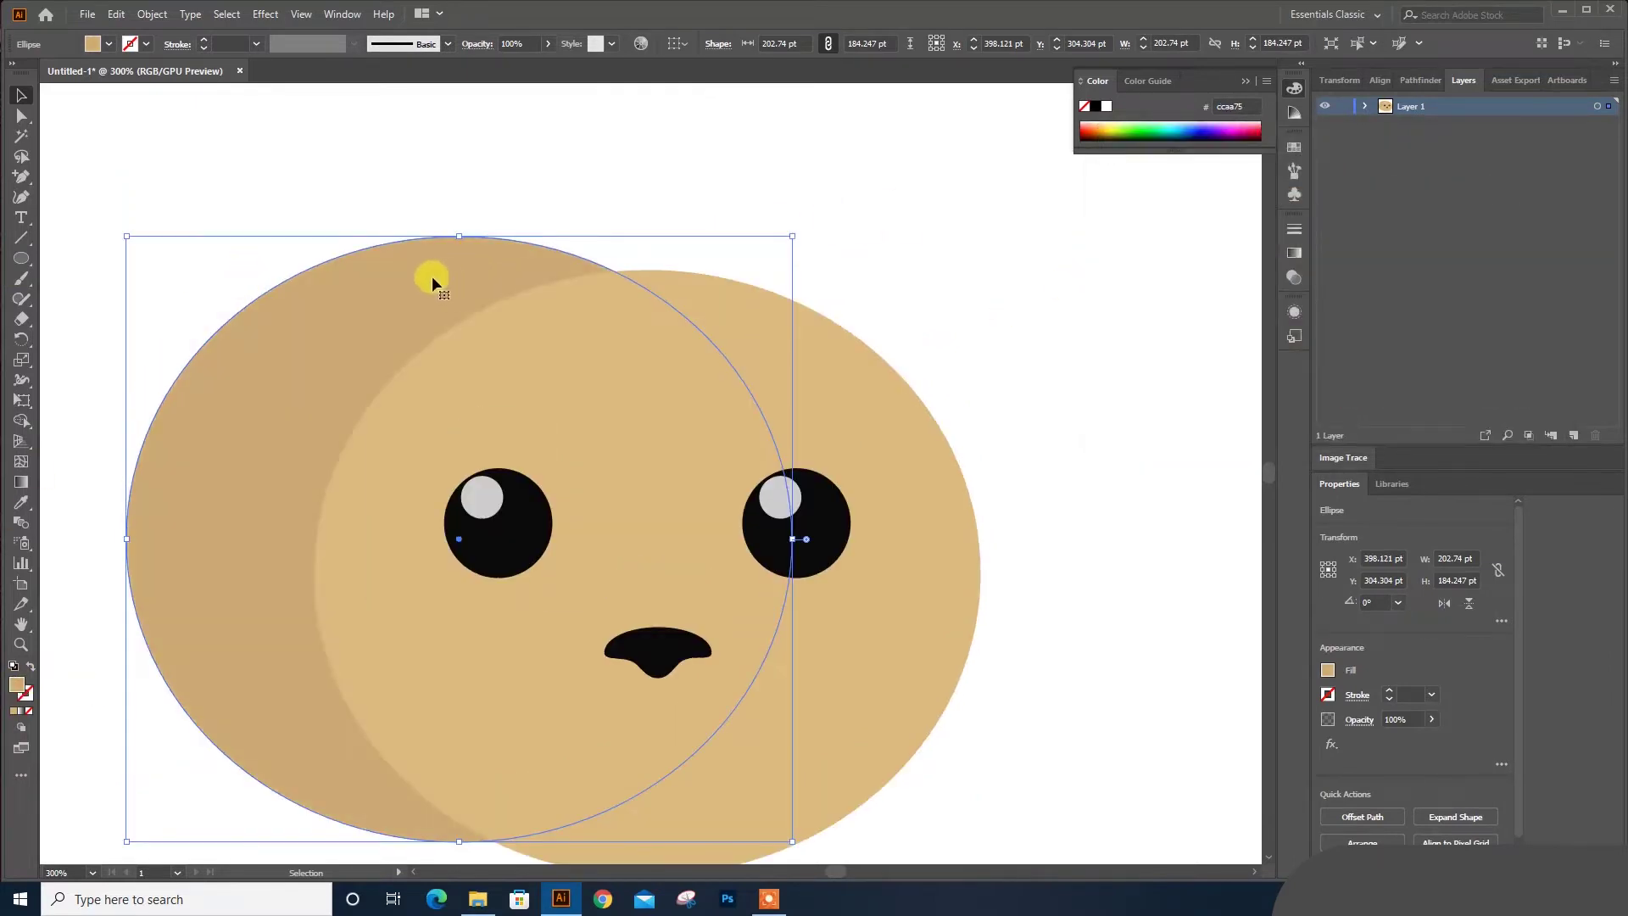
Shrink and narrow the darker copy into an ear-sized oval at the head's top left
drag(126, 237, 274, 370)
drag(277, 466, 288, 234)
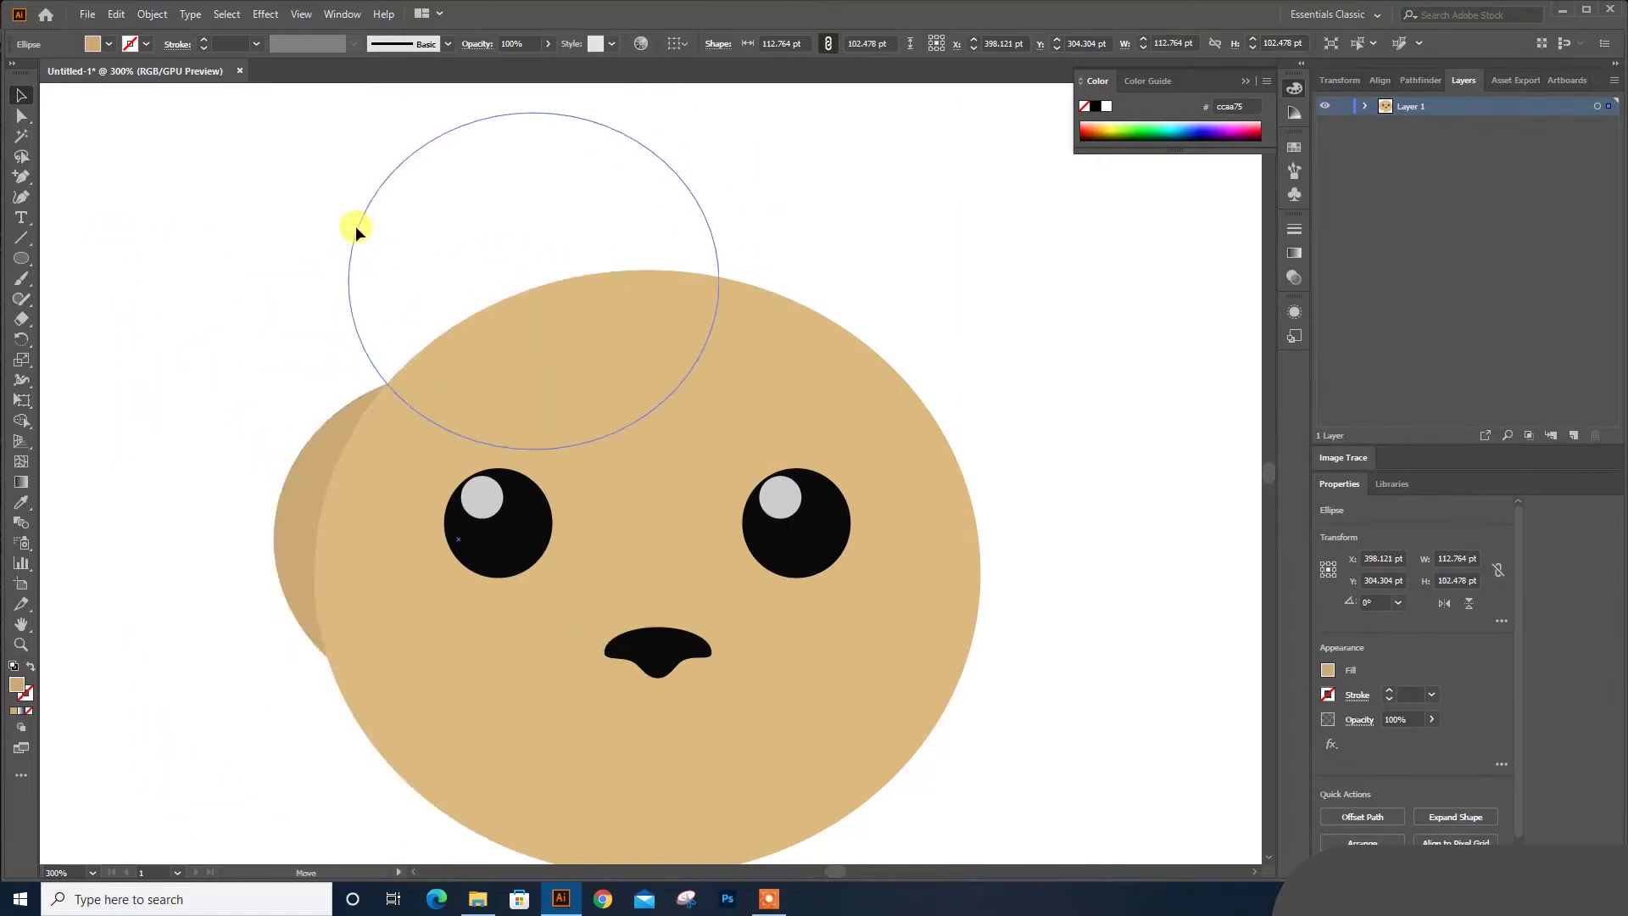
drag(456, 183, 533, 268)
drag(731, 226, 639, 309)
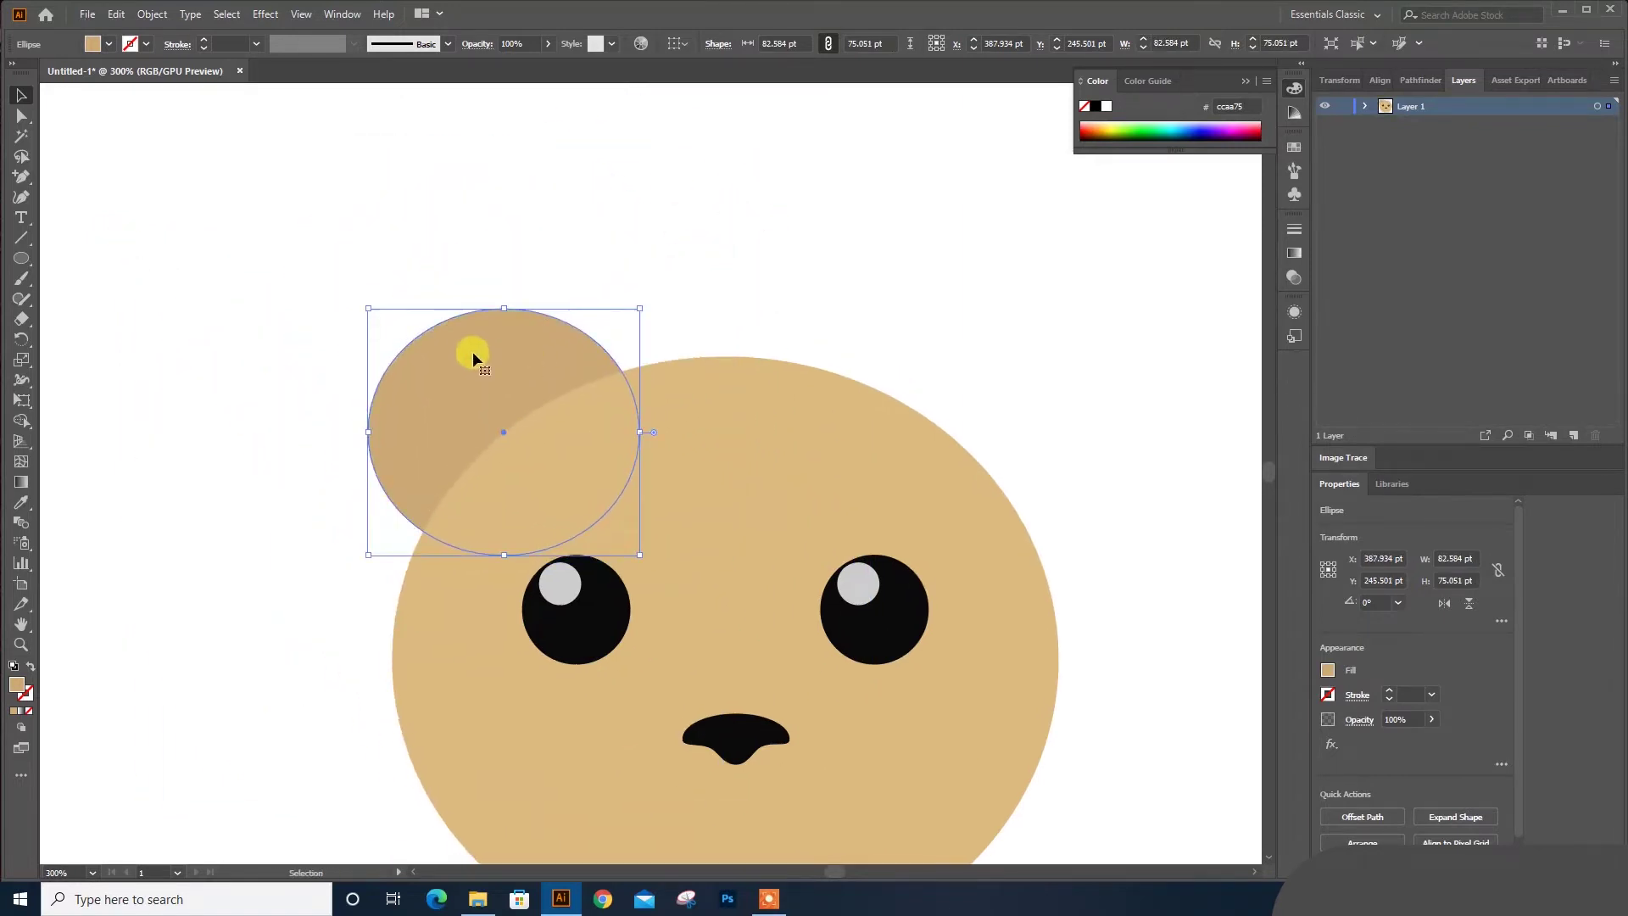
drag(368, 434, 419, 434)
drag(473, 374, 450, 386)
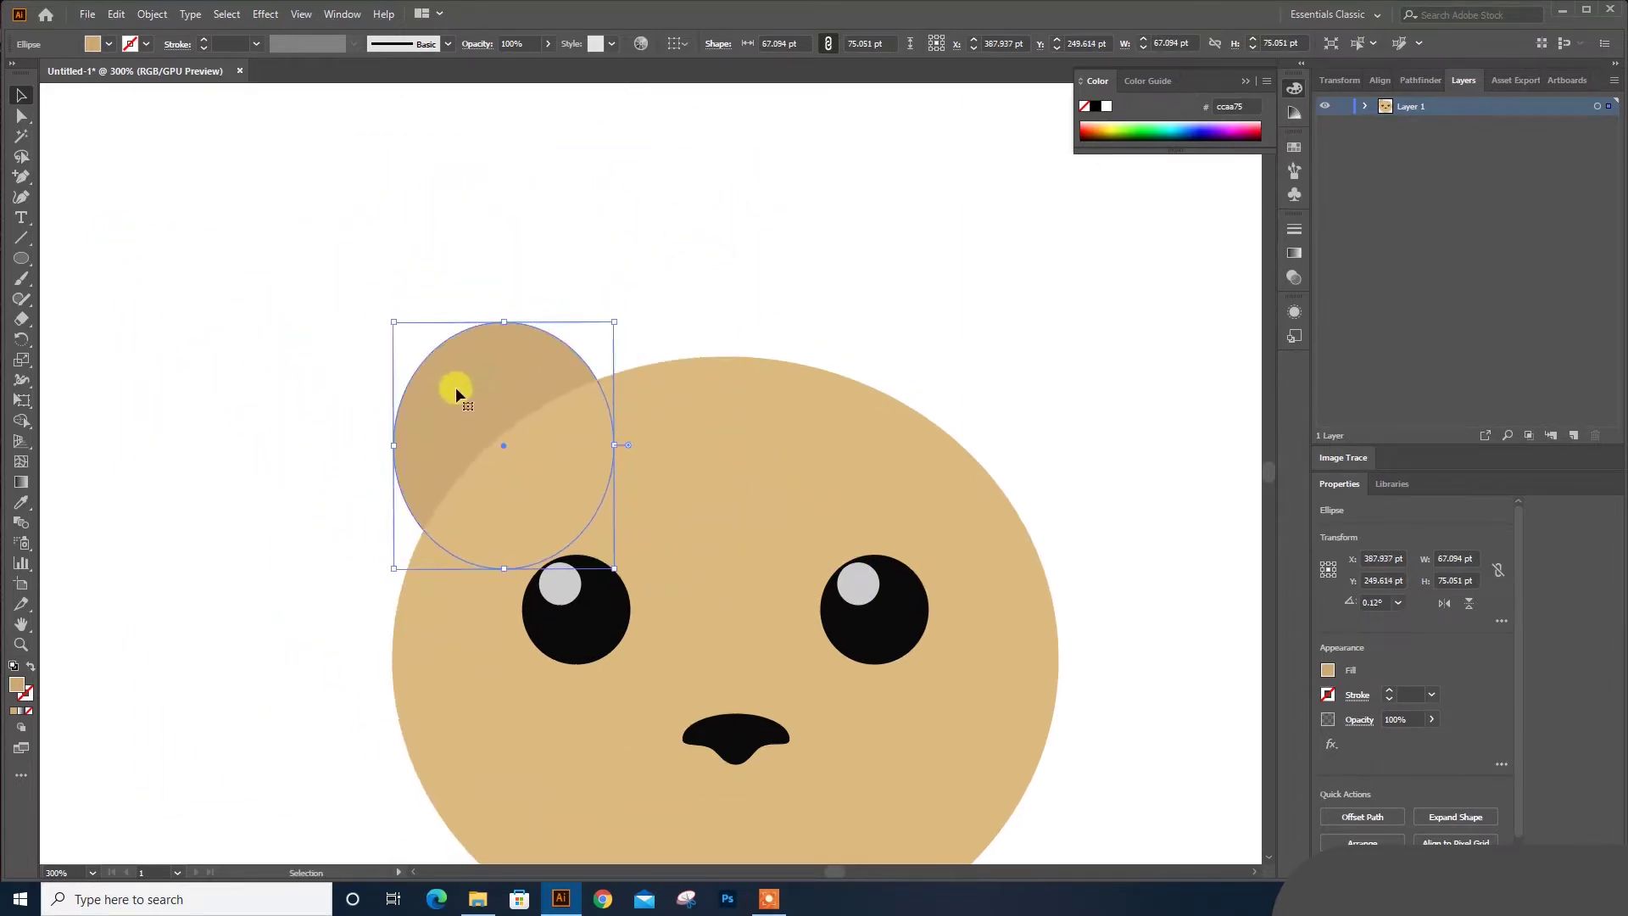
Pull the oval's top anchor upward into a pointed ear tip
key(a)
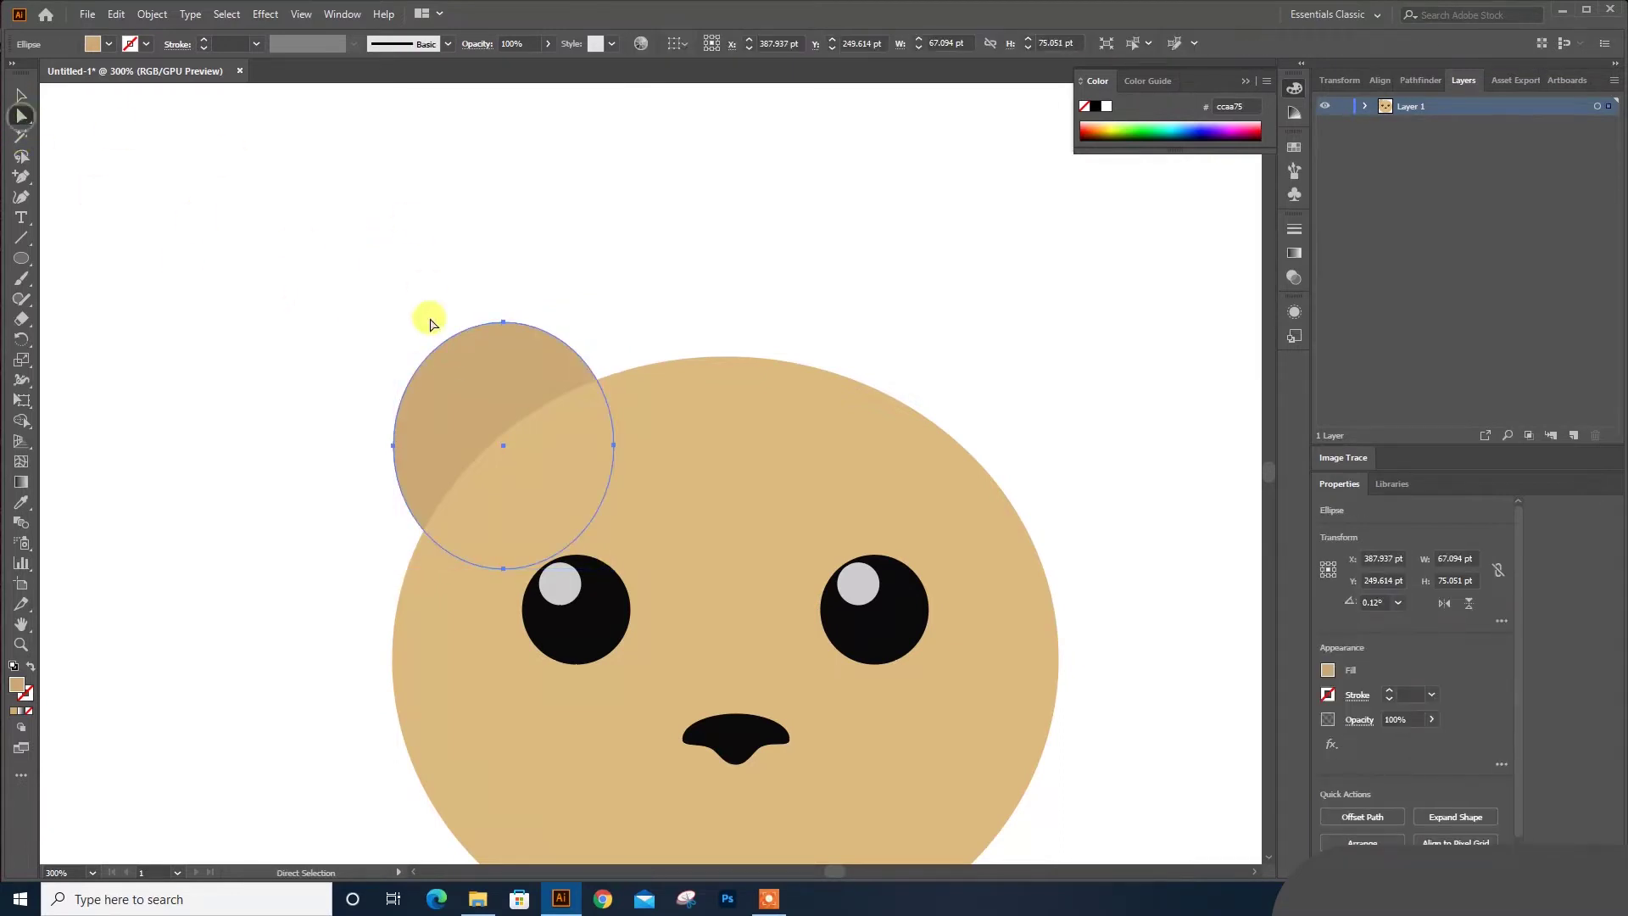
mouse_move(504, 322)
mouse_down()
mouse_move(498, 251)
mouse_move(448, 246)
mouse_move(486, 245)
mouse_up()
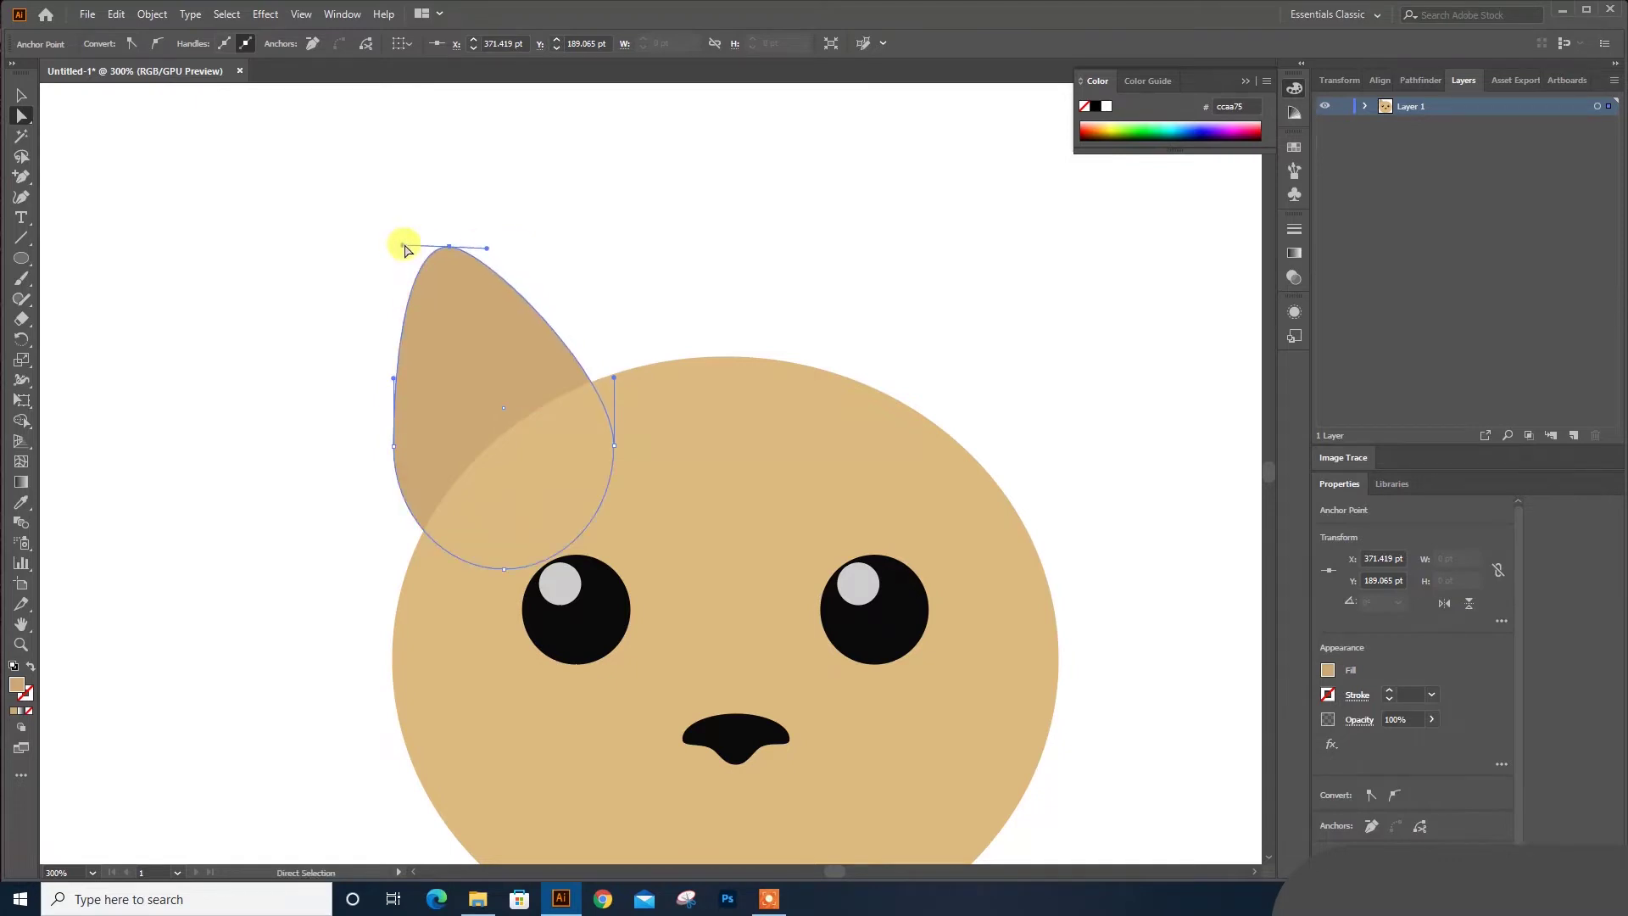
click(21, 95)
click(482, 375)
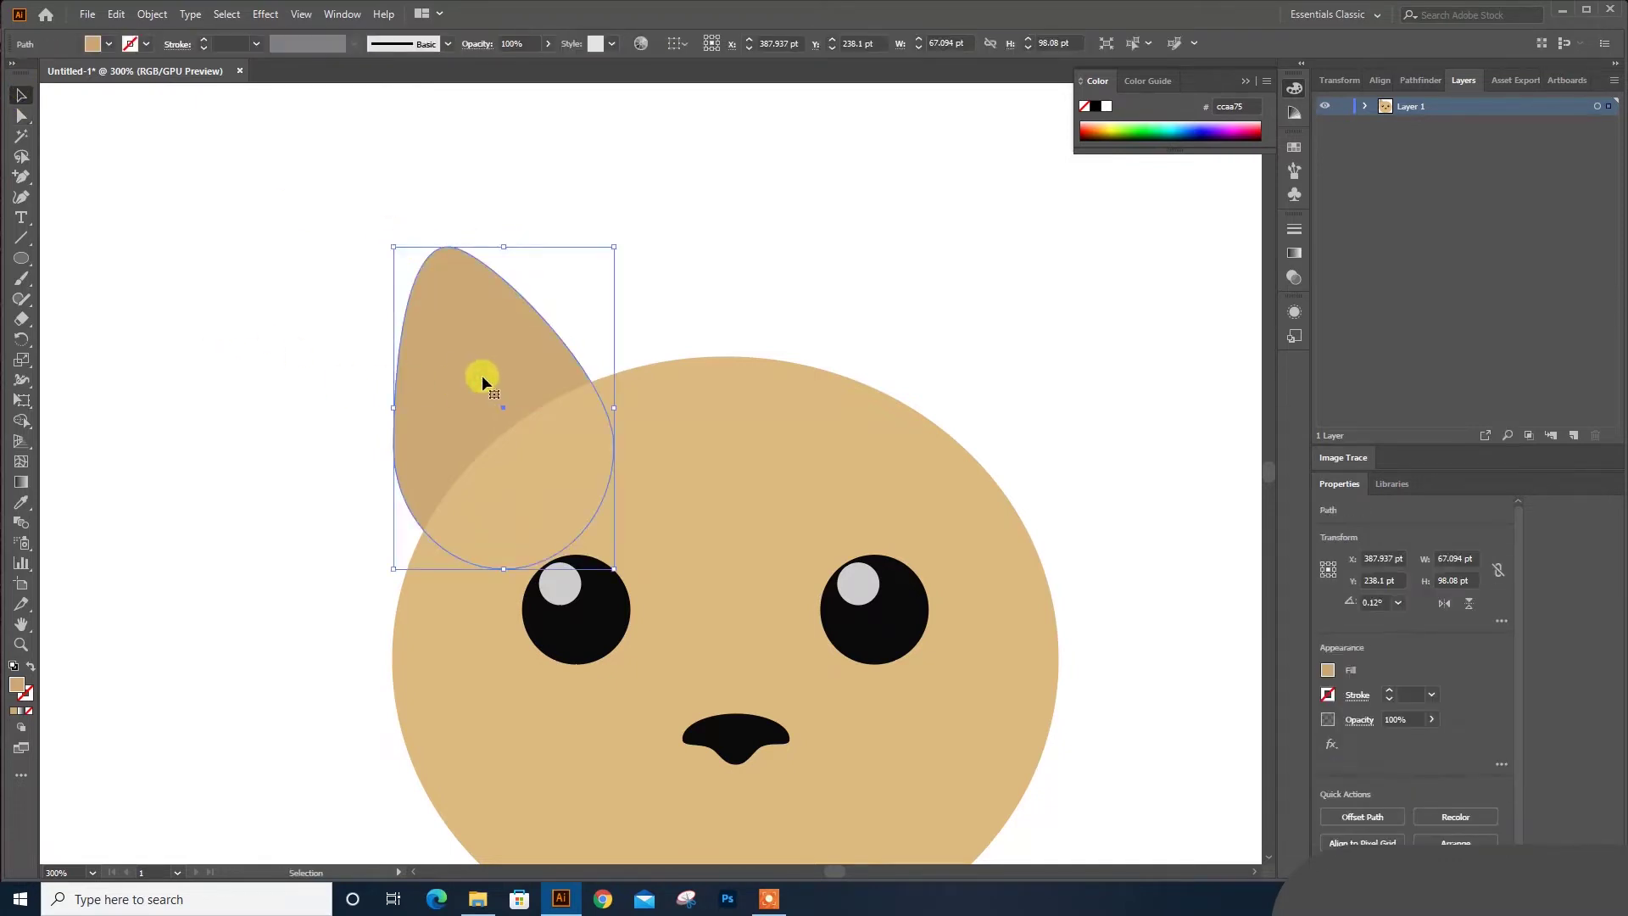
Add a smaller pink copy inside the ear as the inner ear
click(1365, 107)
drag(612, 245, 565, 320)
drag(464, 402, 459, 406)
double_click(17, 684)
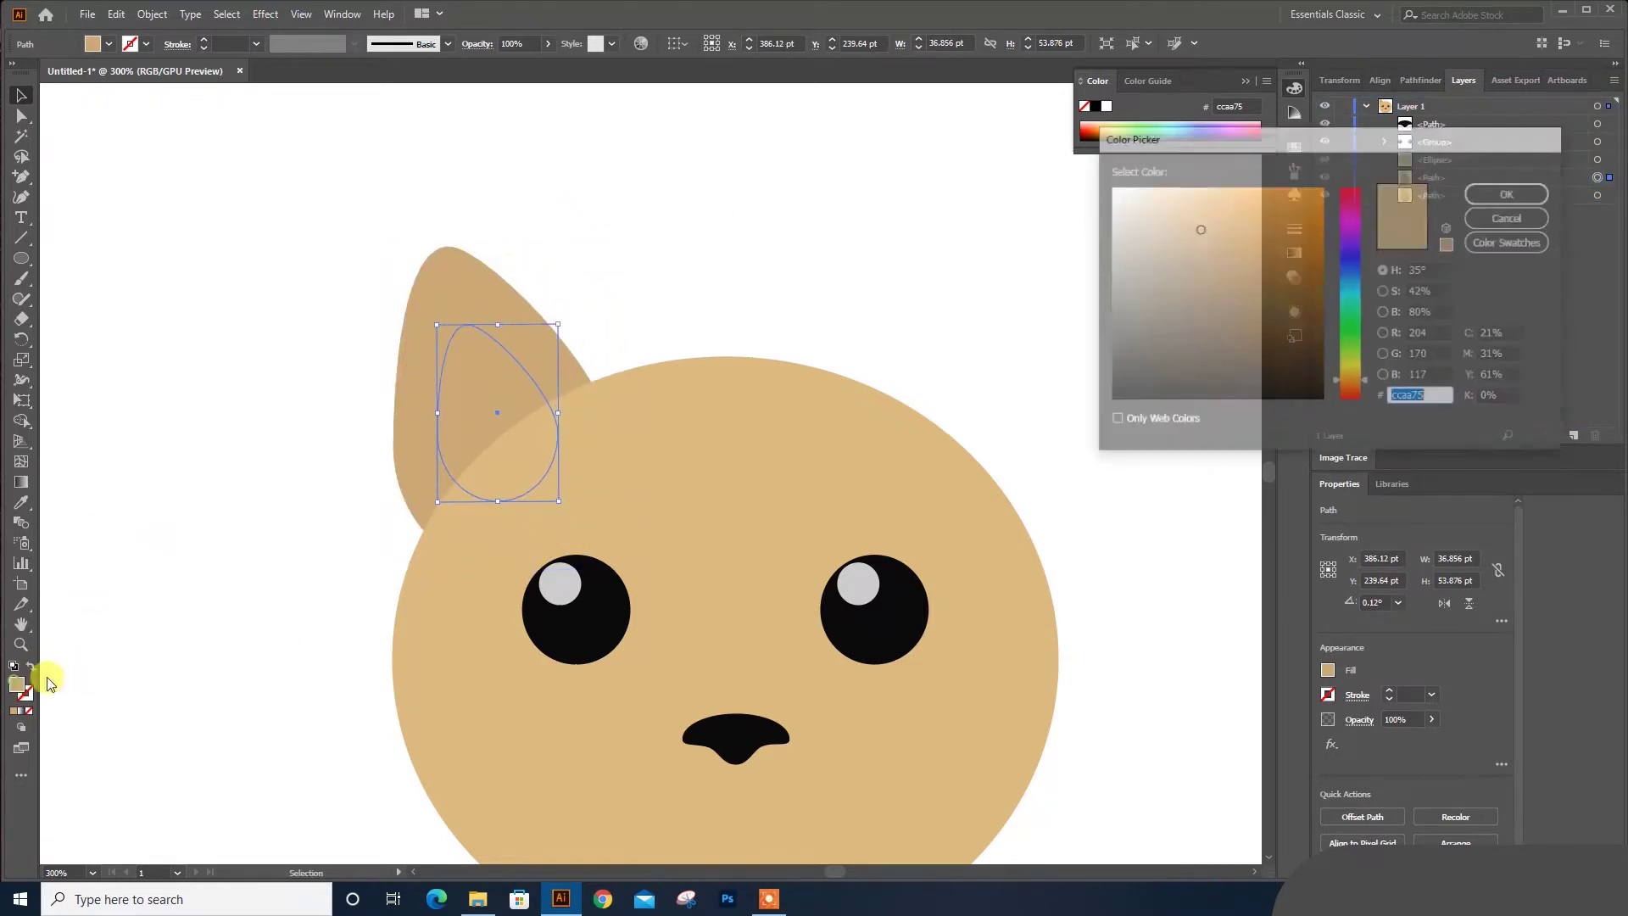
click(1349, 217)
drag(1195, 203, 1198, 241)
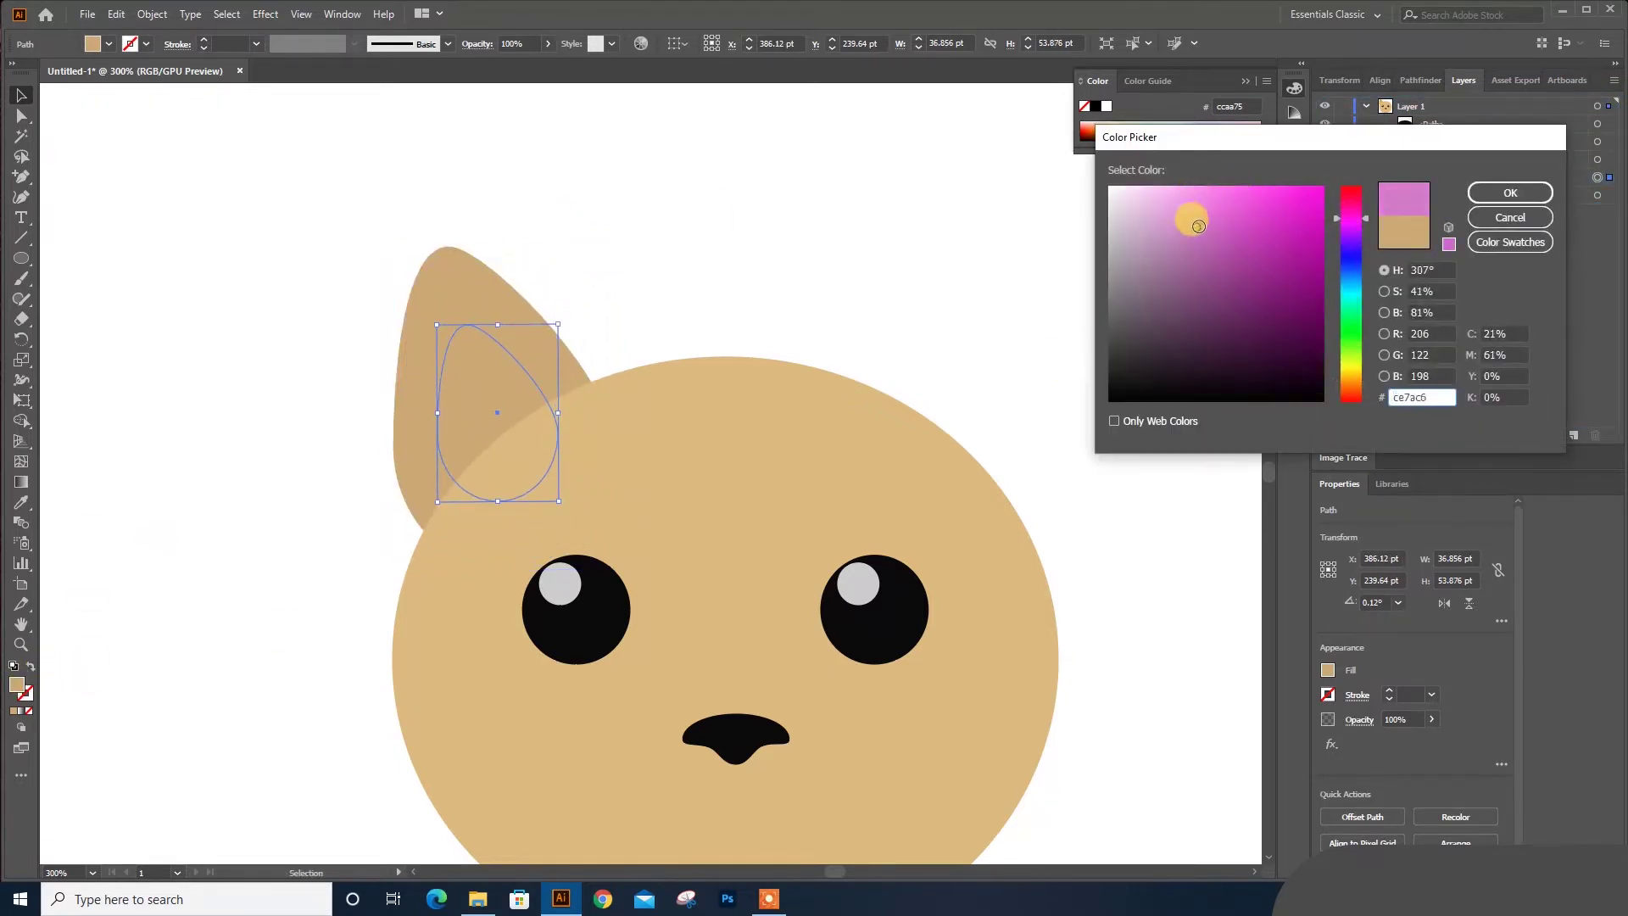
click(1510, 192)
Group the outer ear and pink inner ear together
scroll(684, 237, down, 1)
mouse_move(234, 153)
mouse_down()
mouse_move(496, 283)
mouse_move(896, 284)
mouse_up()
right_click(525, 231)
click(593, 339)
Reflect the ear copy across the vertical axis and place it on the head's right side
right_click(898, 278)
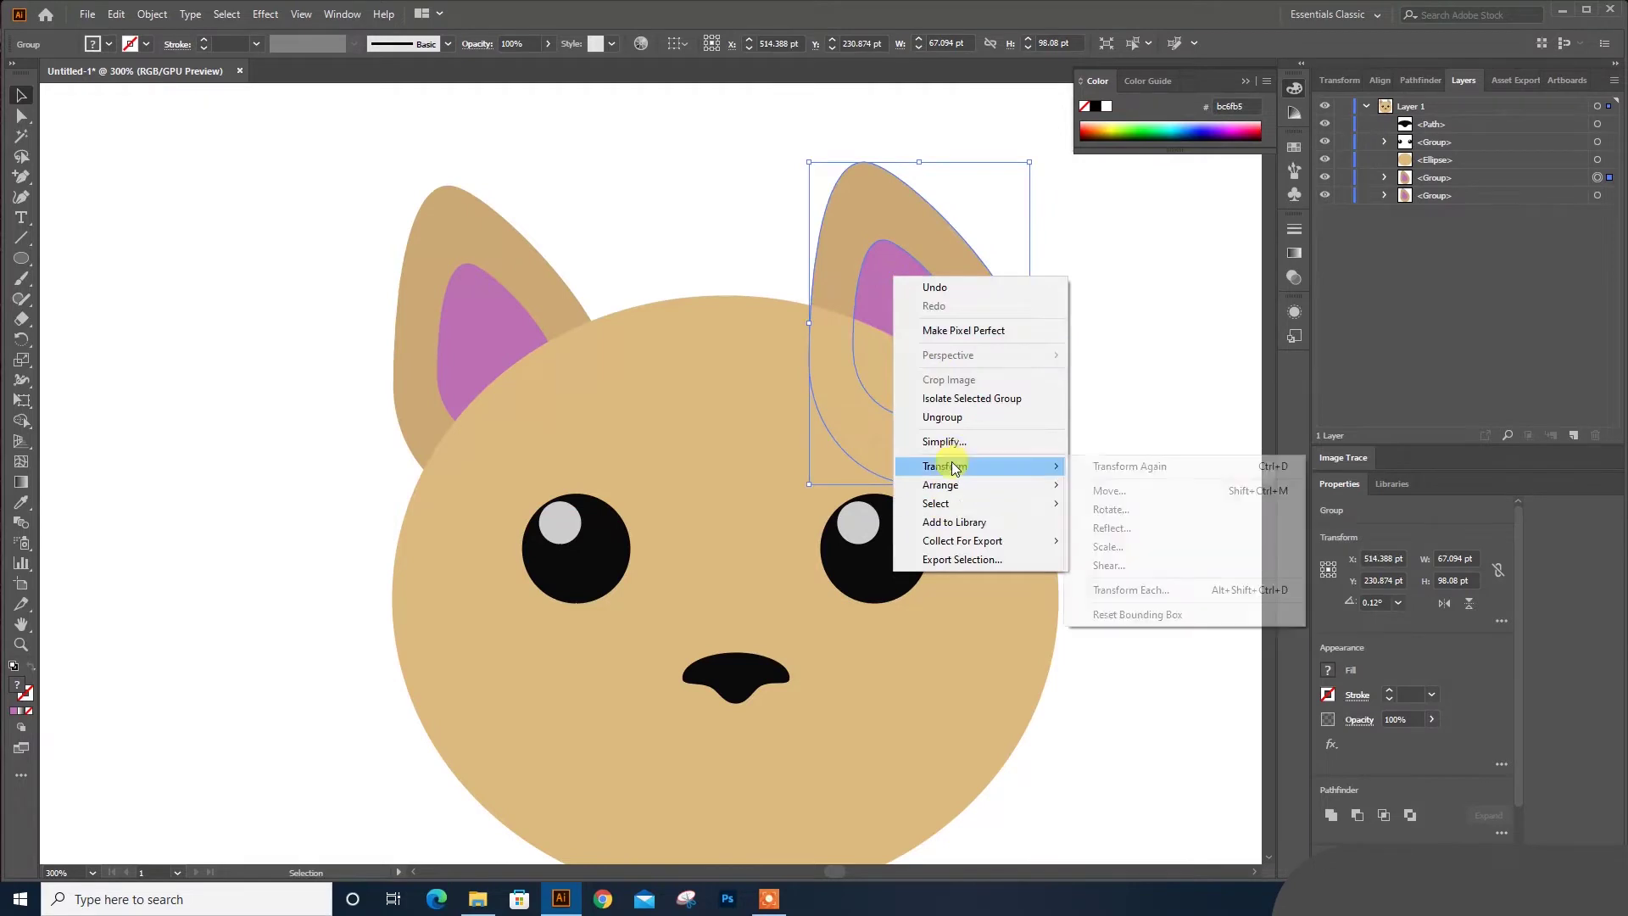
click(1133, 526)
click(1290, 393)
click(1400, 567)
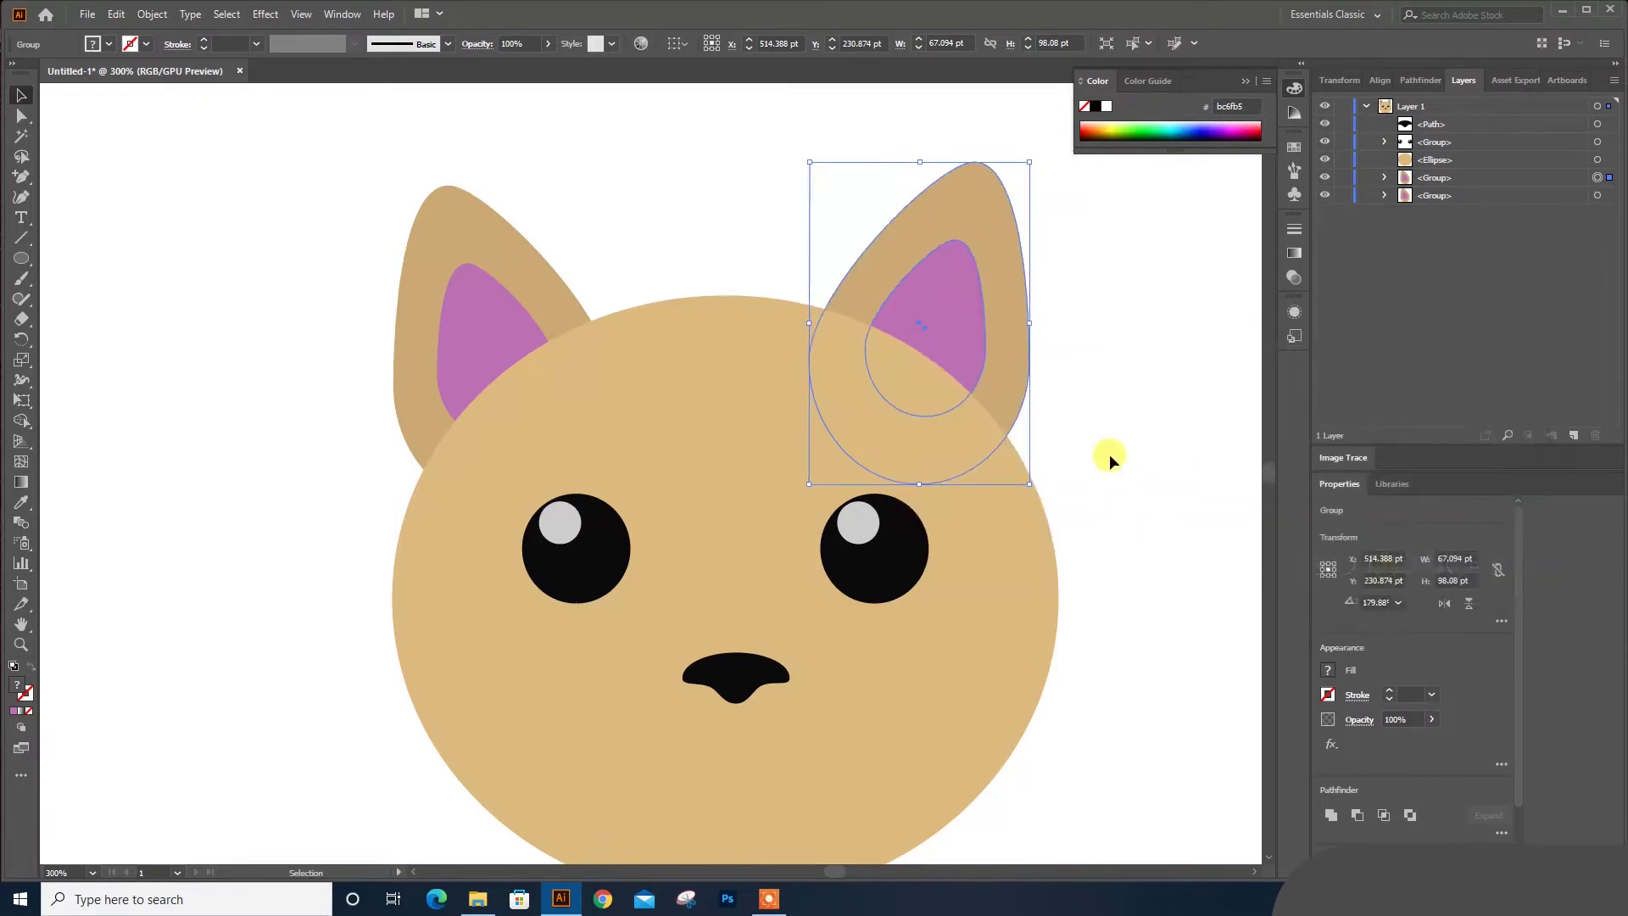
drag(994, 236, 1015, 276)
click(1122, 343)
key(ctrl+minus)
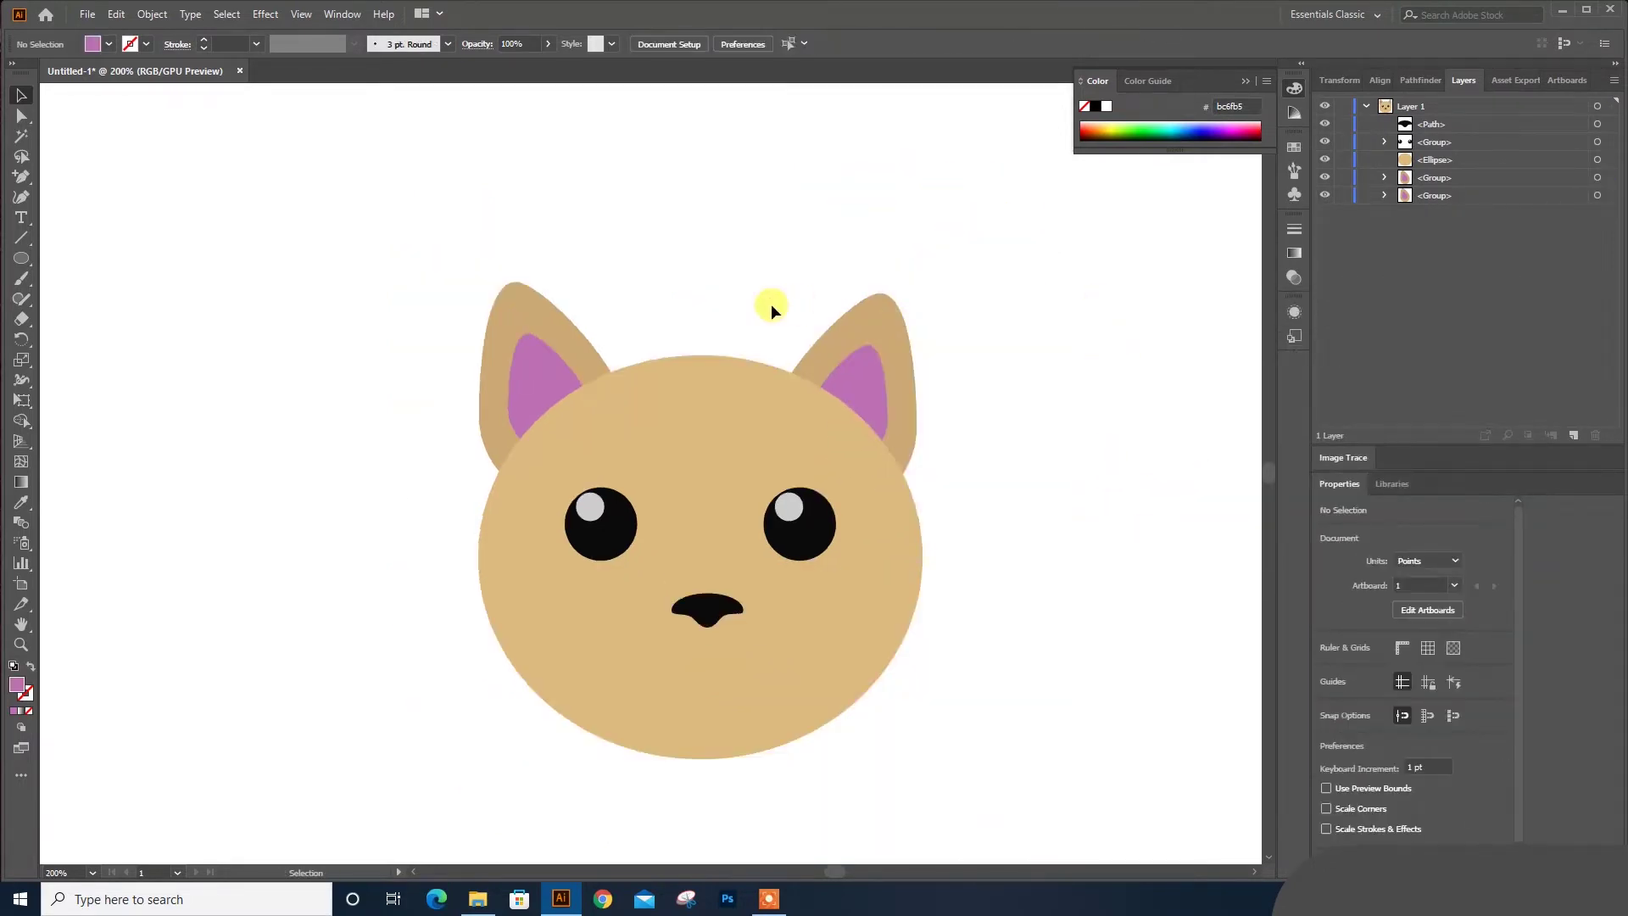
Draw a curved mouth path under the nose with the Pen tool
key(ctrl+plus)
key(ctrl+plus)
drag(701, 545, 542, 502)
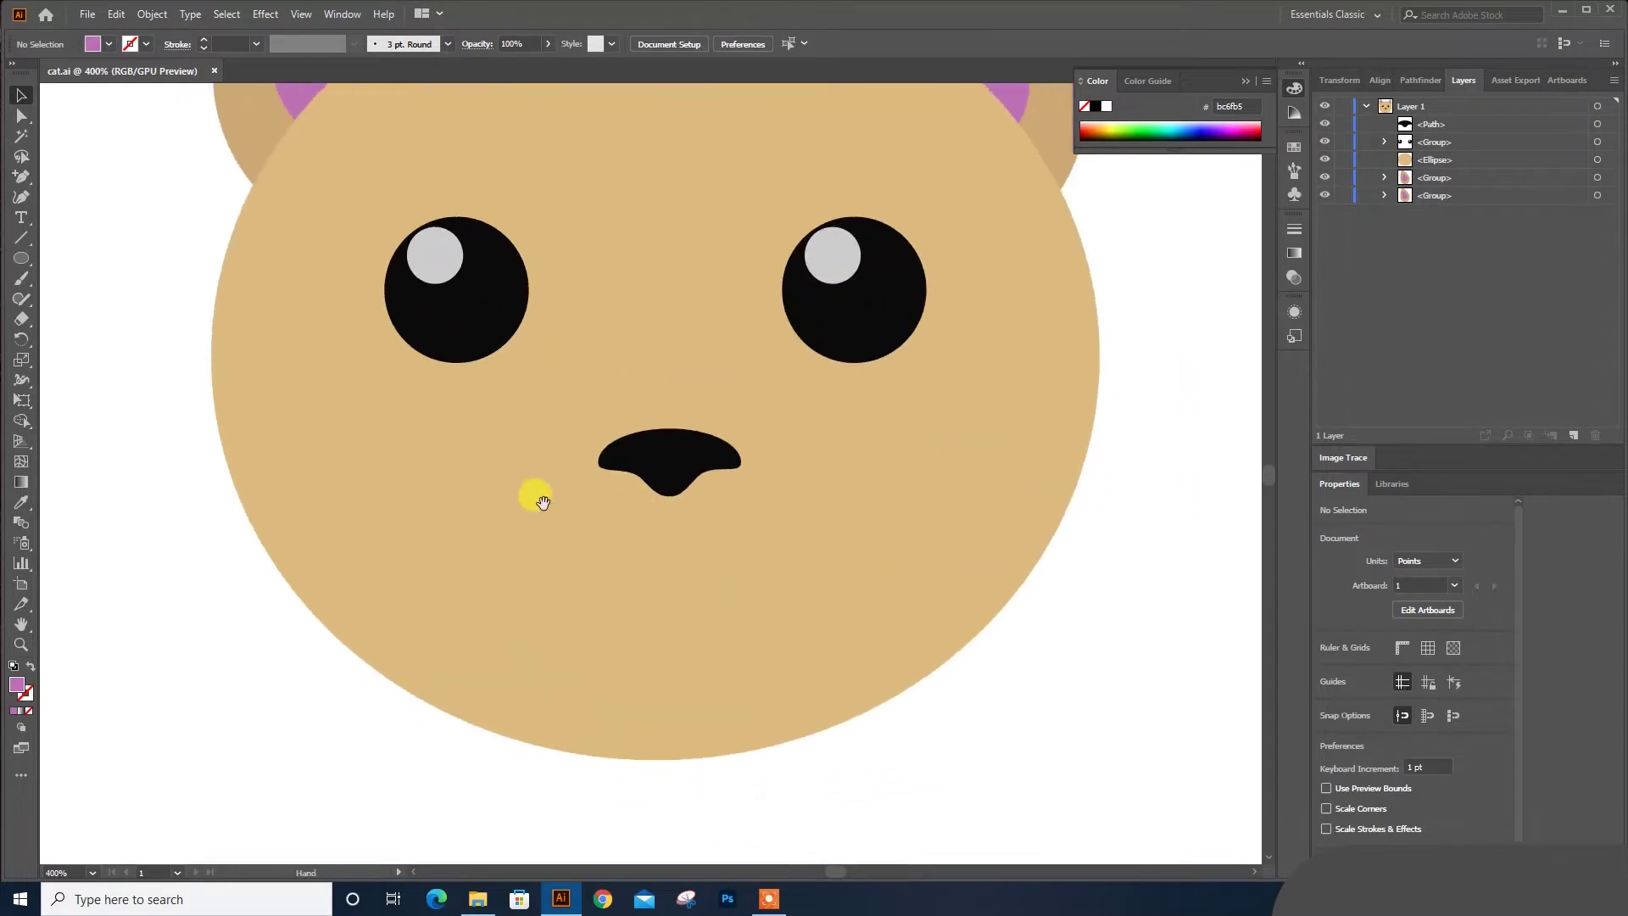
click(21, 177)
click(526, 581)
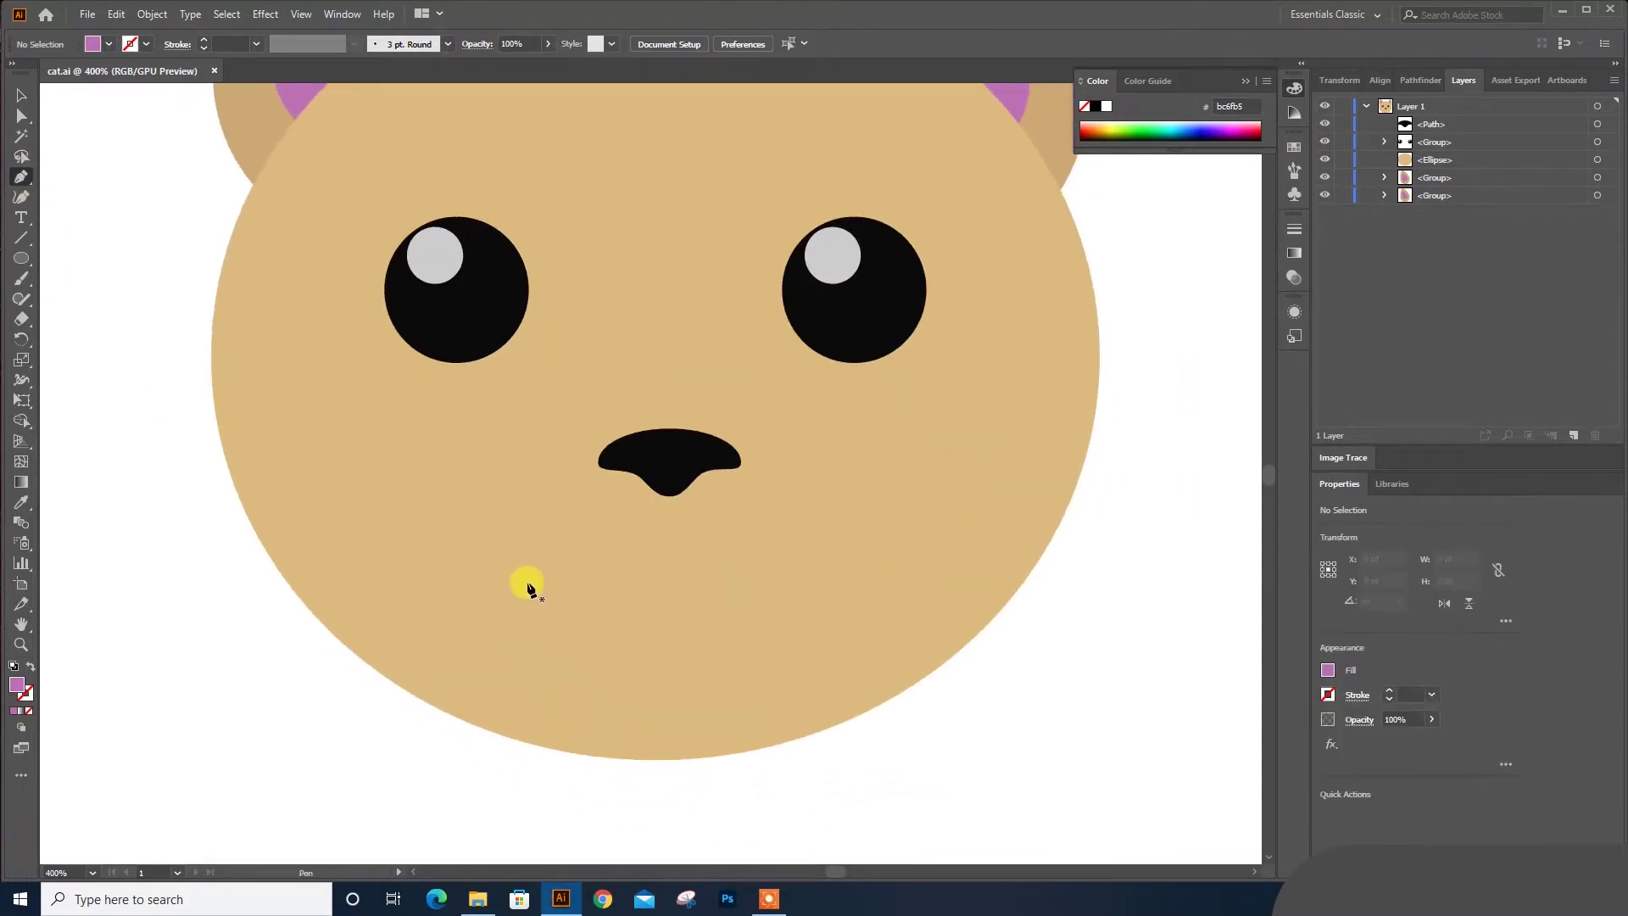
drag(669, 496, 679, 381)
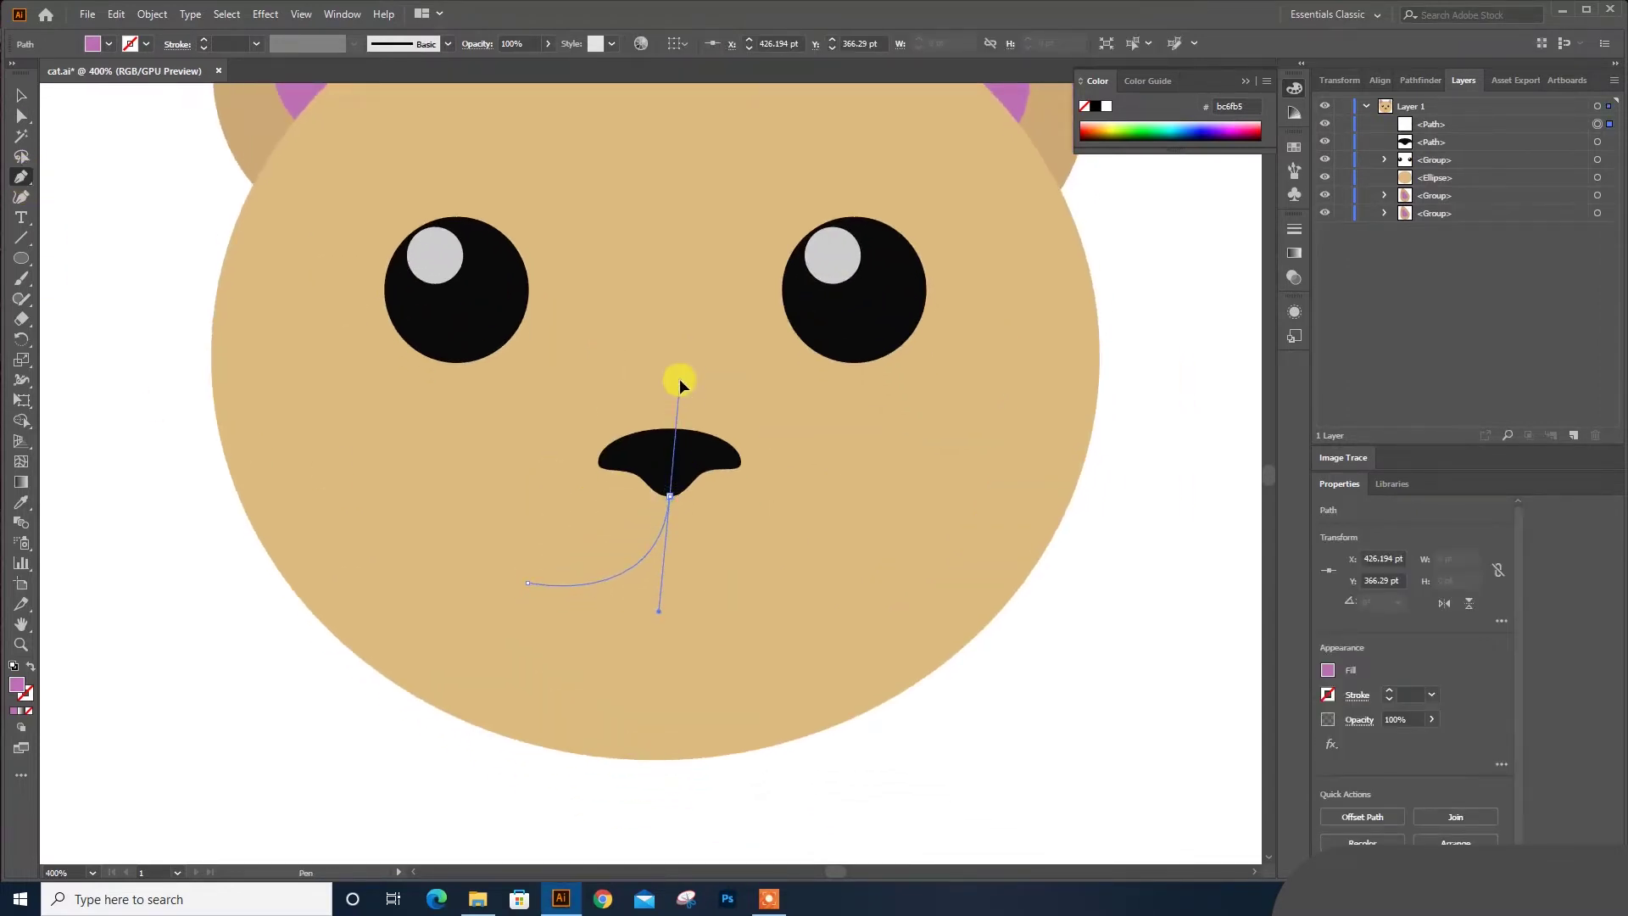
drag(734, 603, 770, 589)
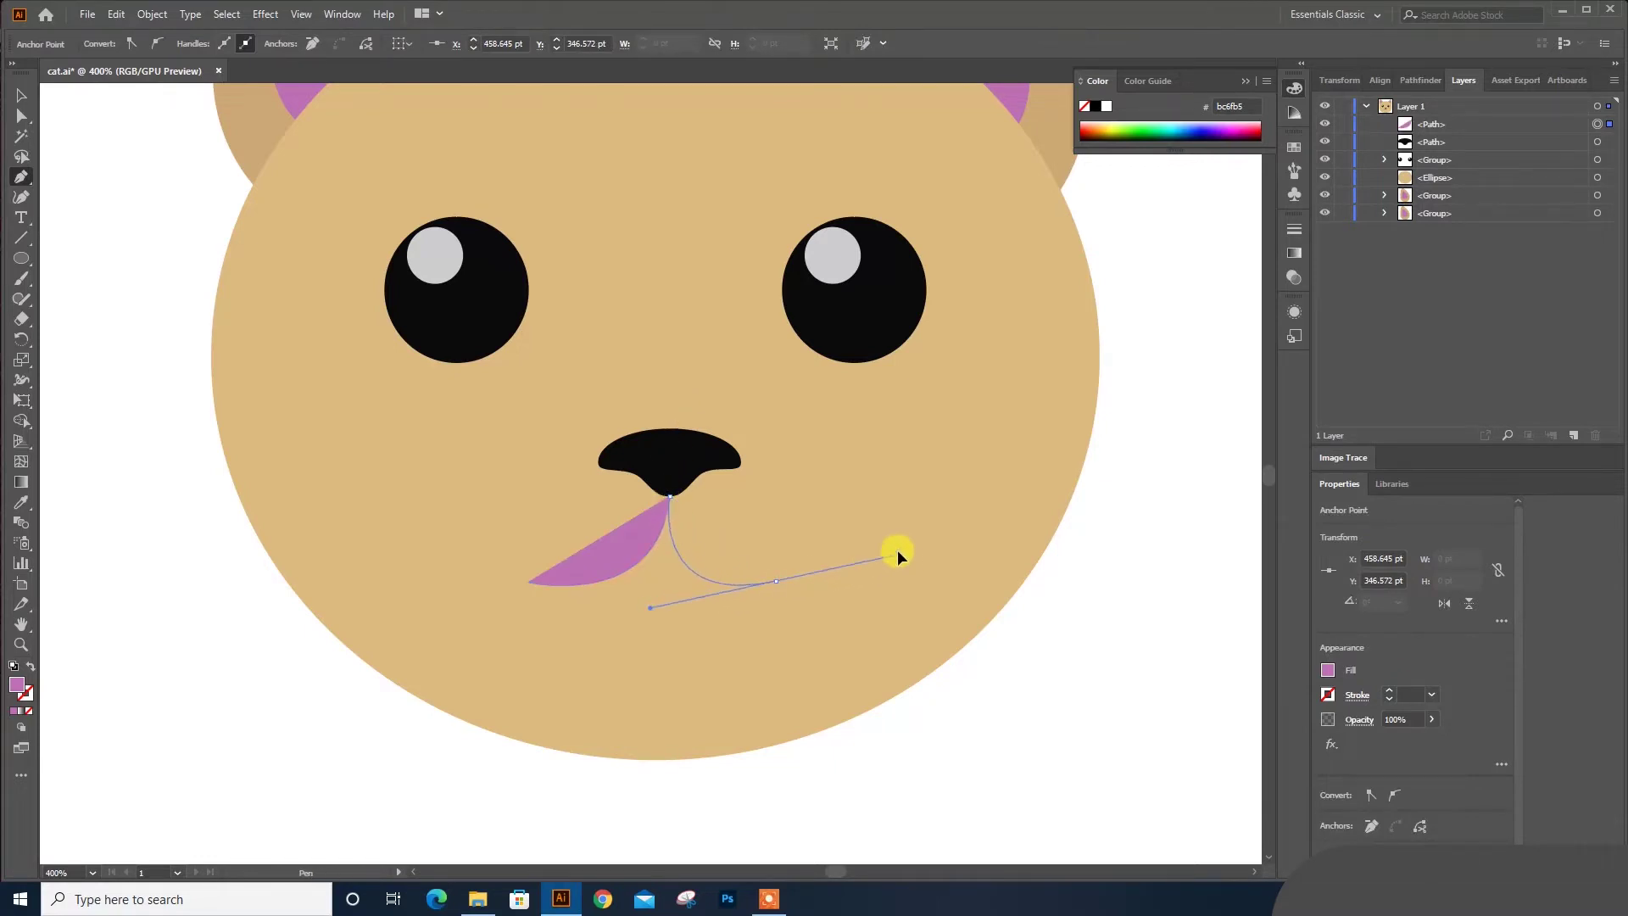
drag(904, 562, 900, 553)
key(v)
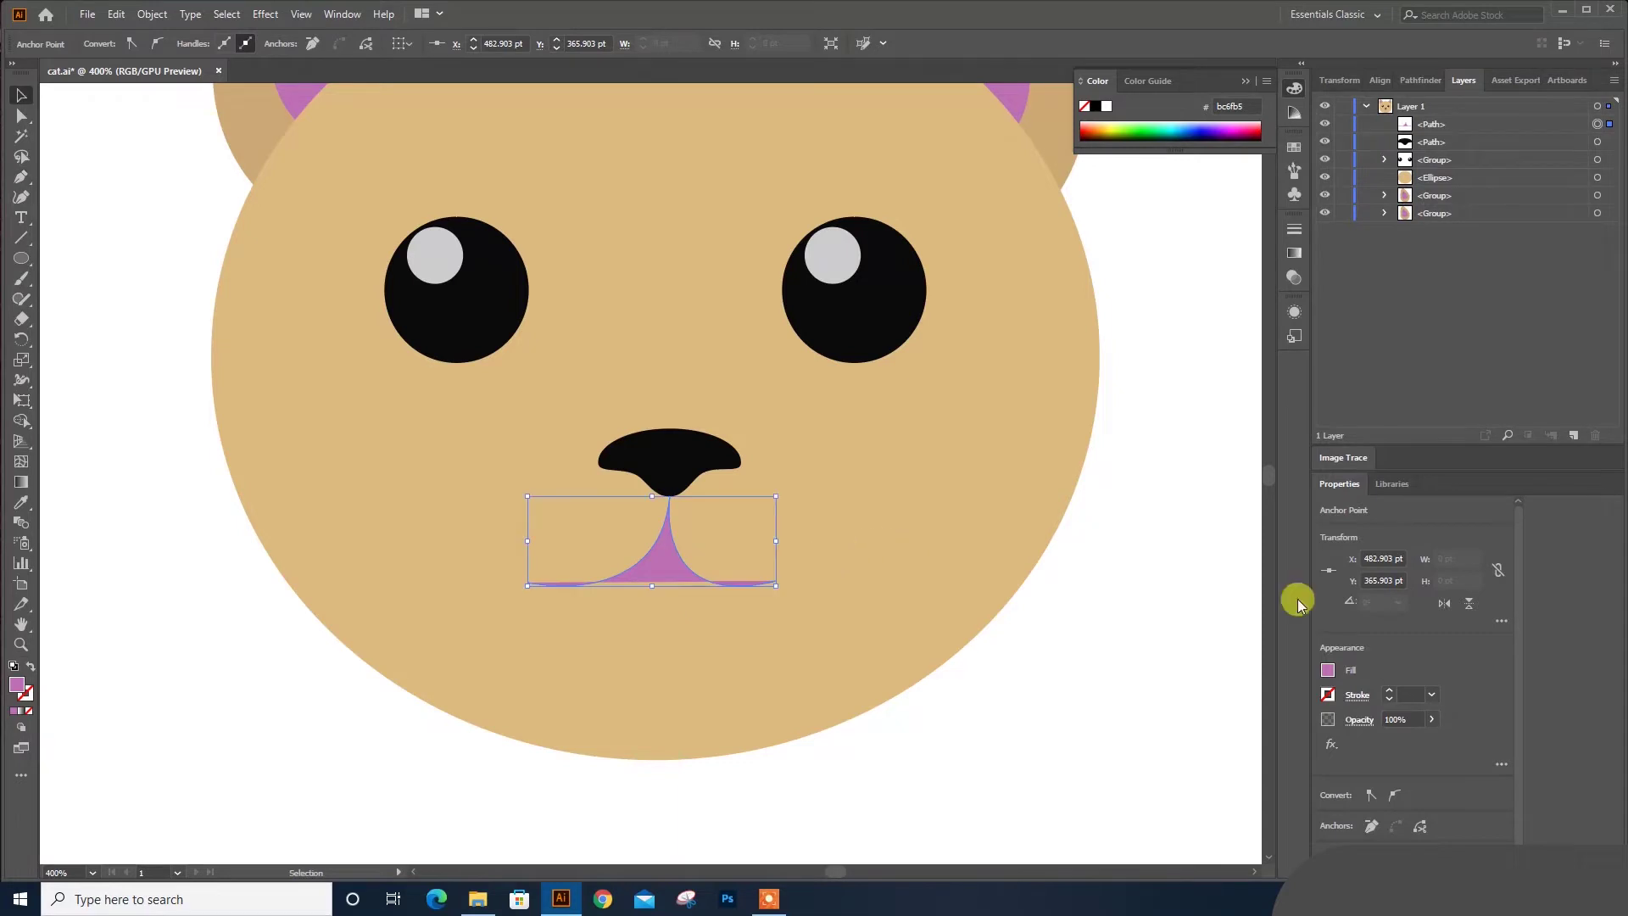
Give the mouth no fill and a 2 pt black outline
click(1329, 670)
click(1147, 712)
click(1431, 694)
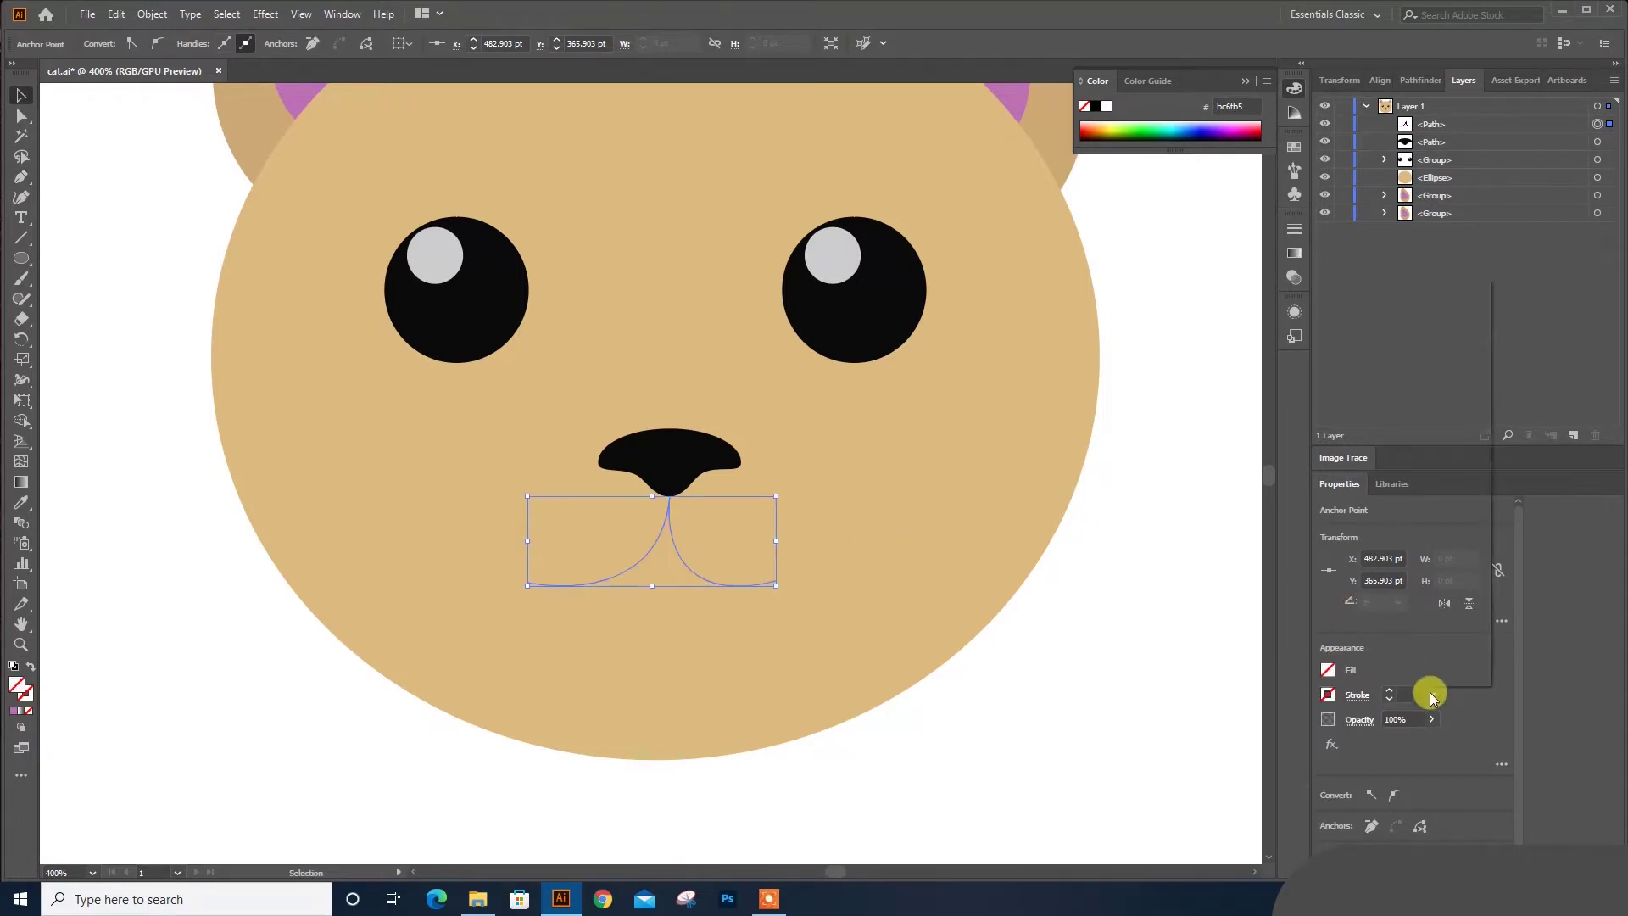
click(1452, 359)
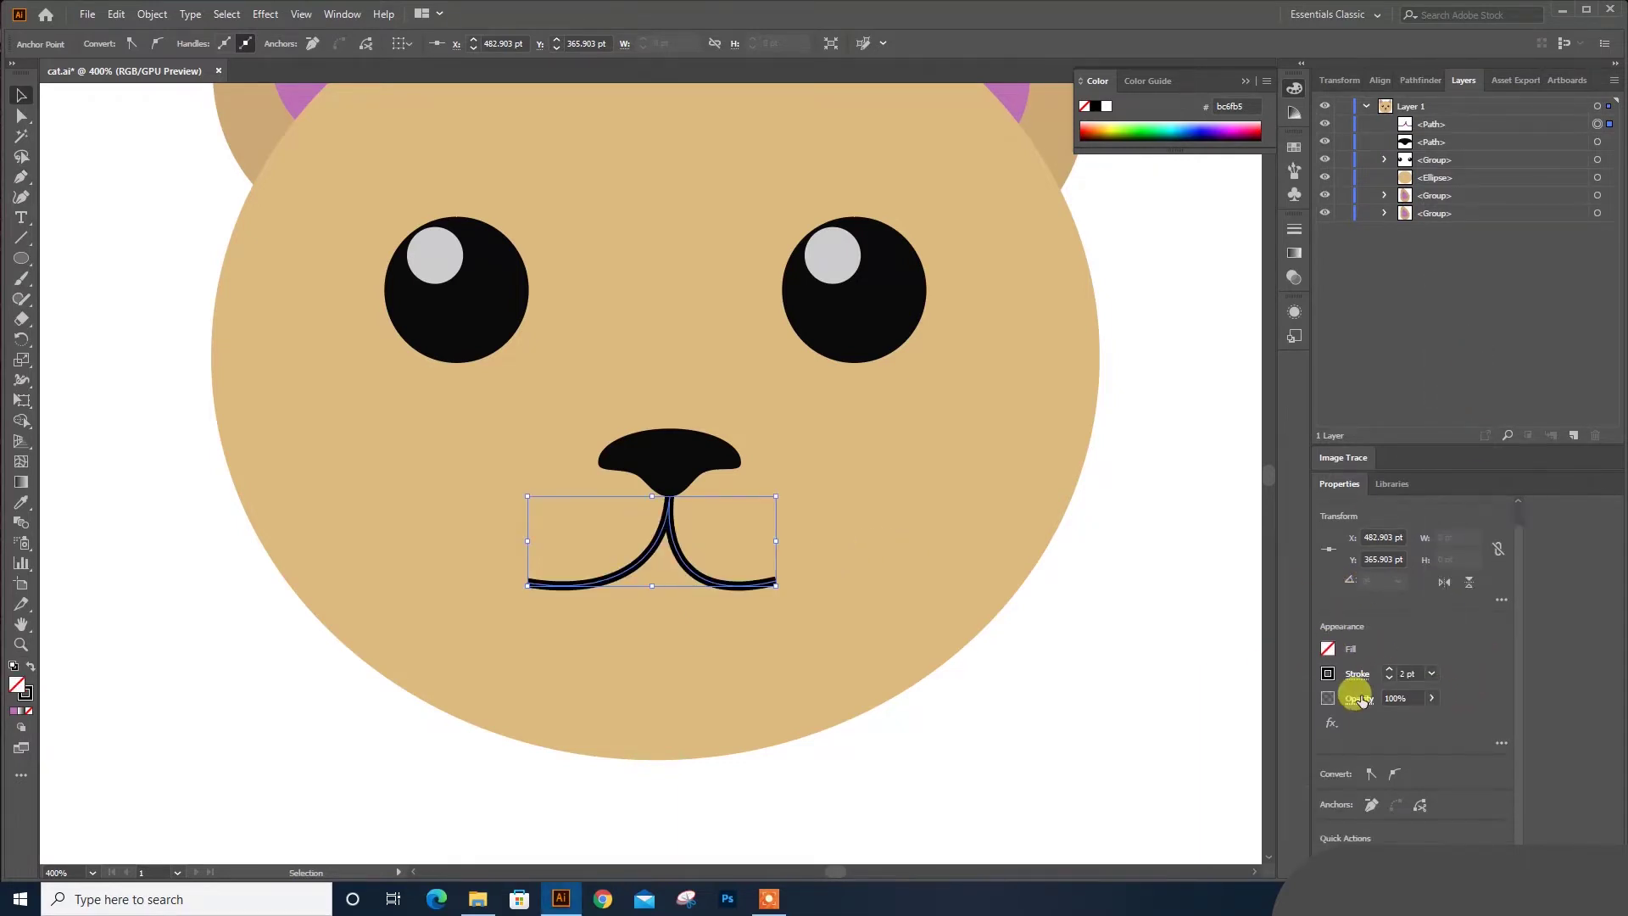
click(1359, 699)
key(Escape)
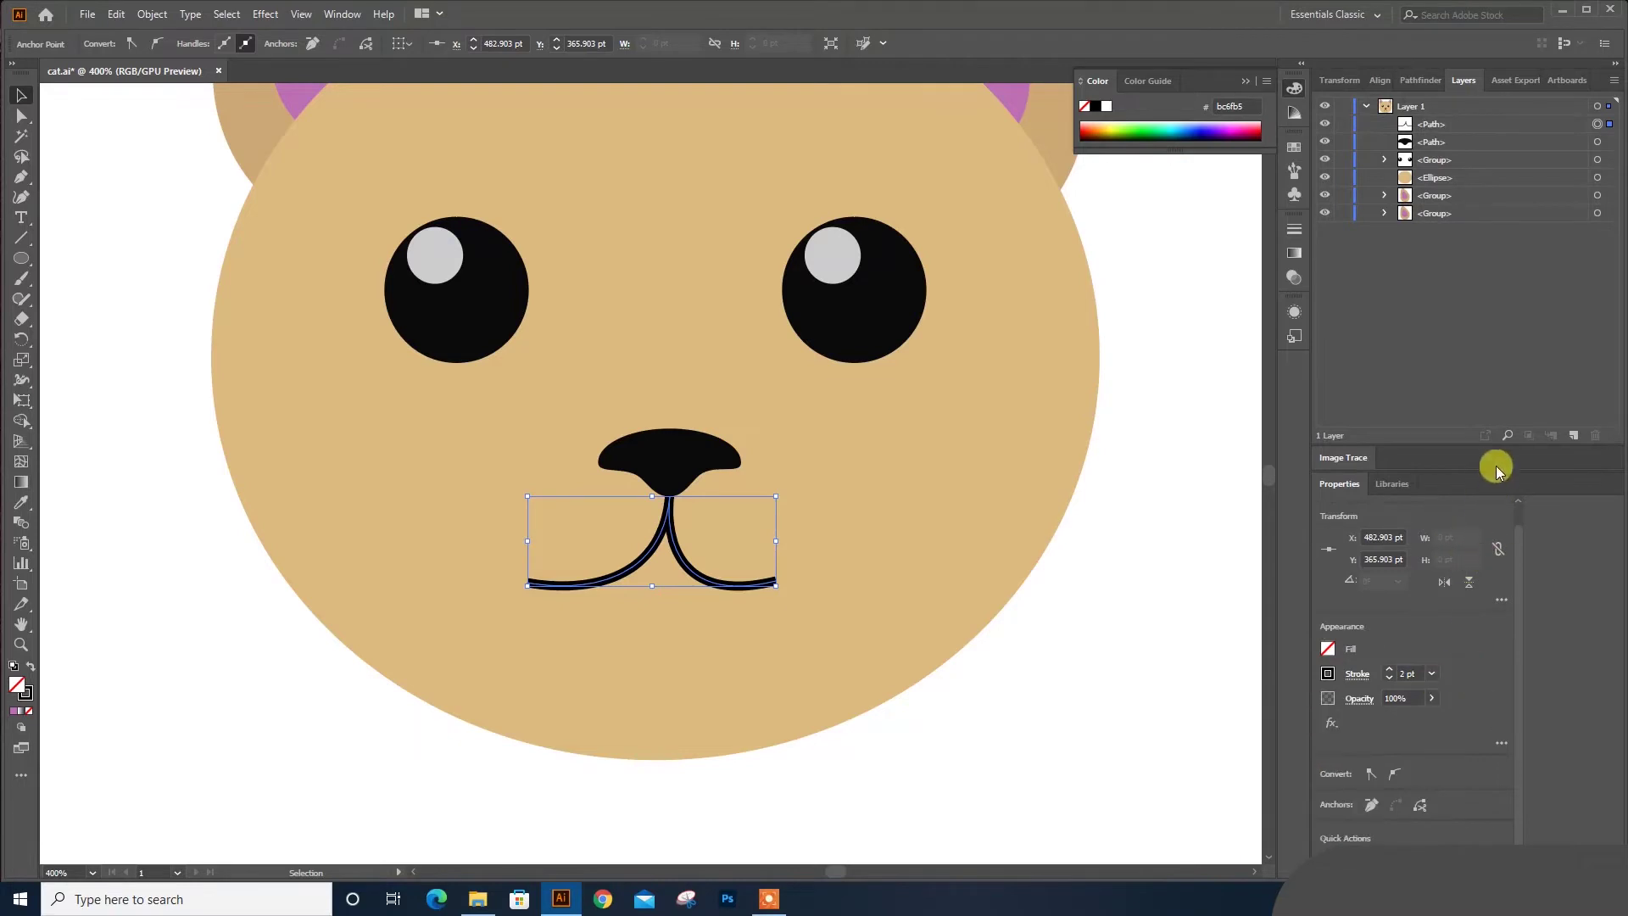
drag(1496, 471, 1490, 373)
click(1357, 599)
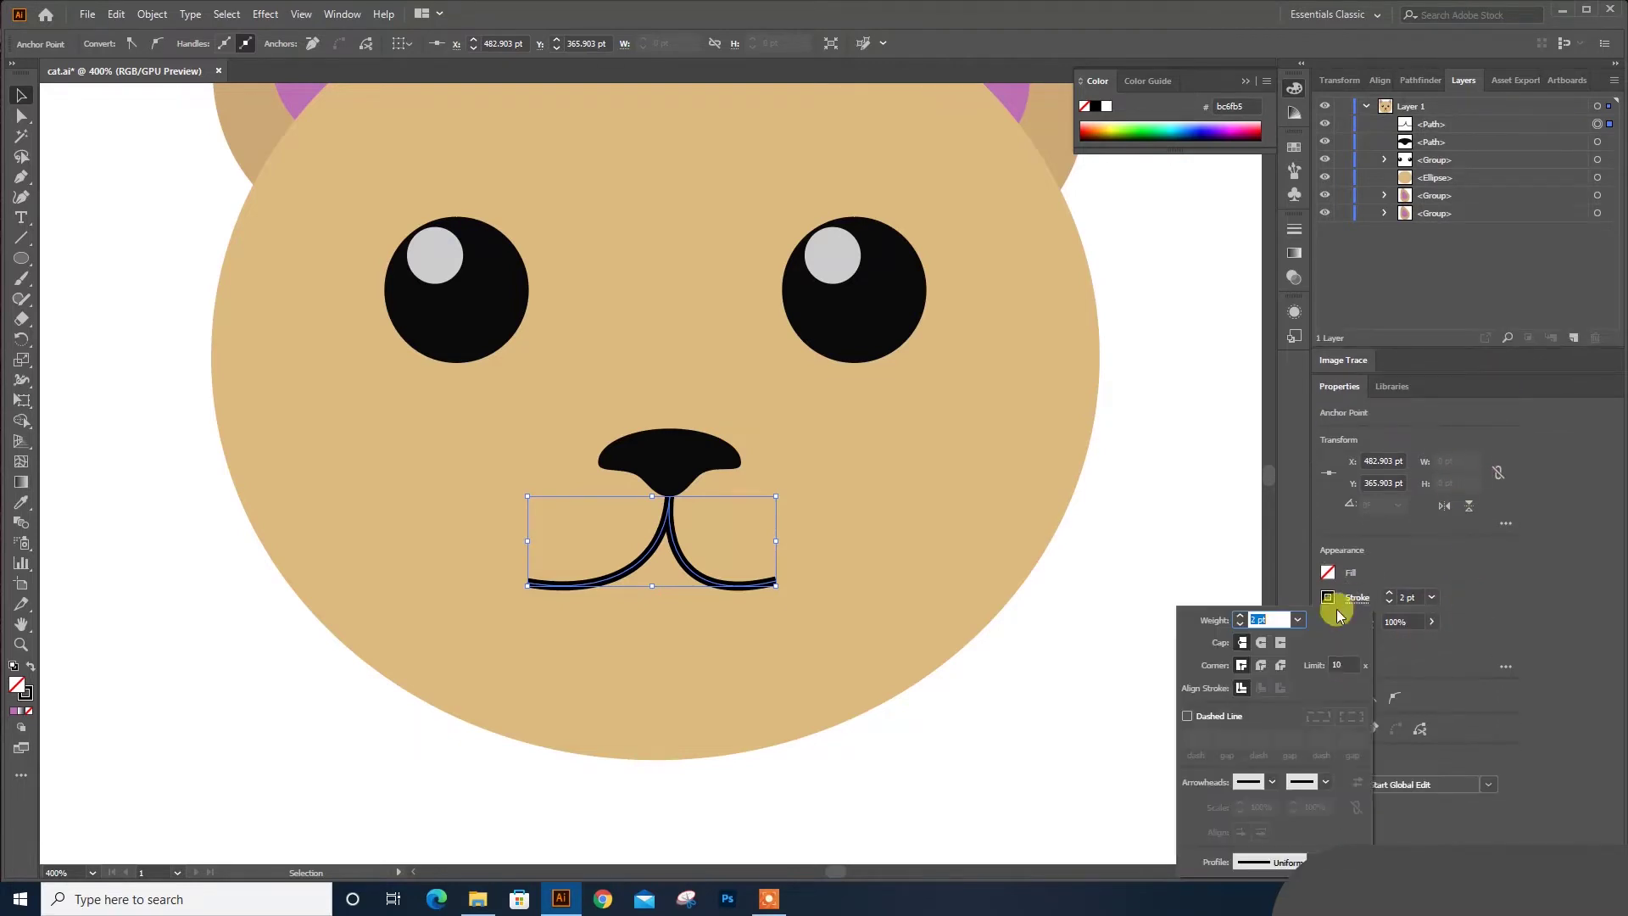
click(1204, 466)
Move the mouth's left endpoint inward so both sides of the curve match
key(ctrl+plus)
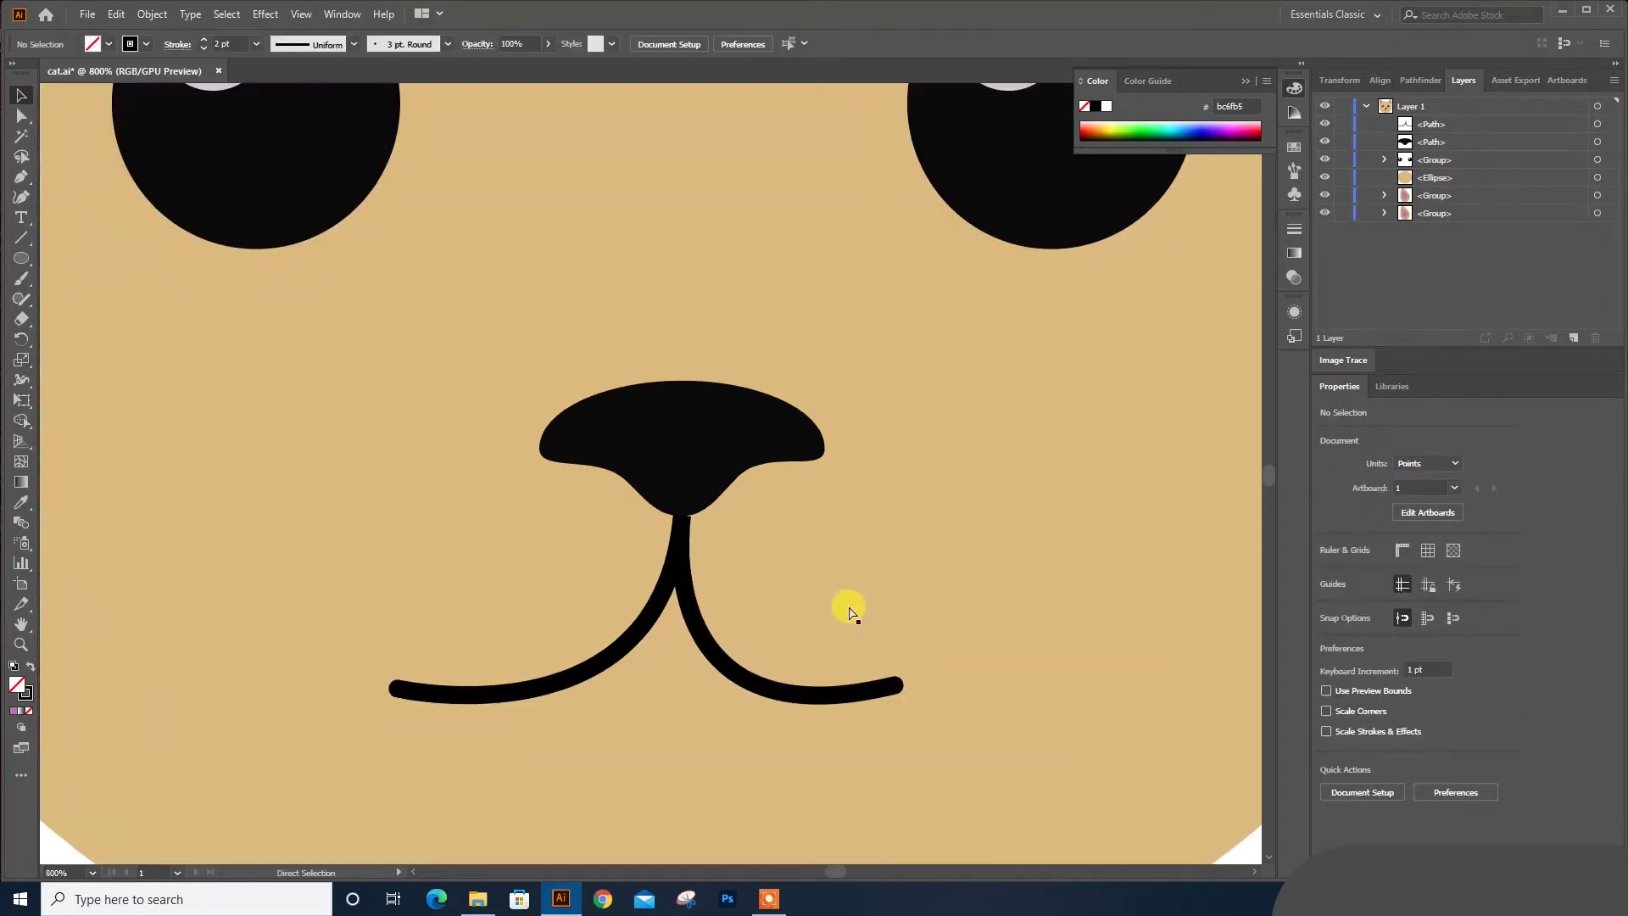
click(685, 527)
click(684, 520)
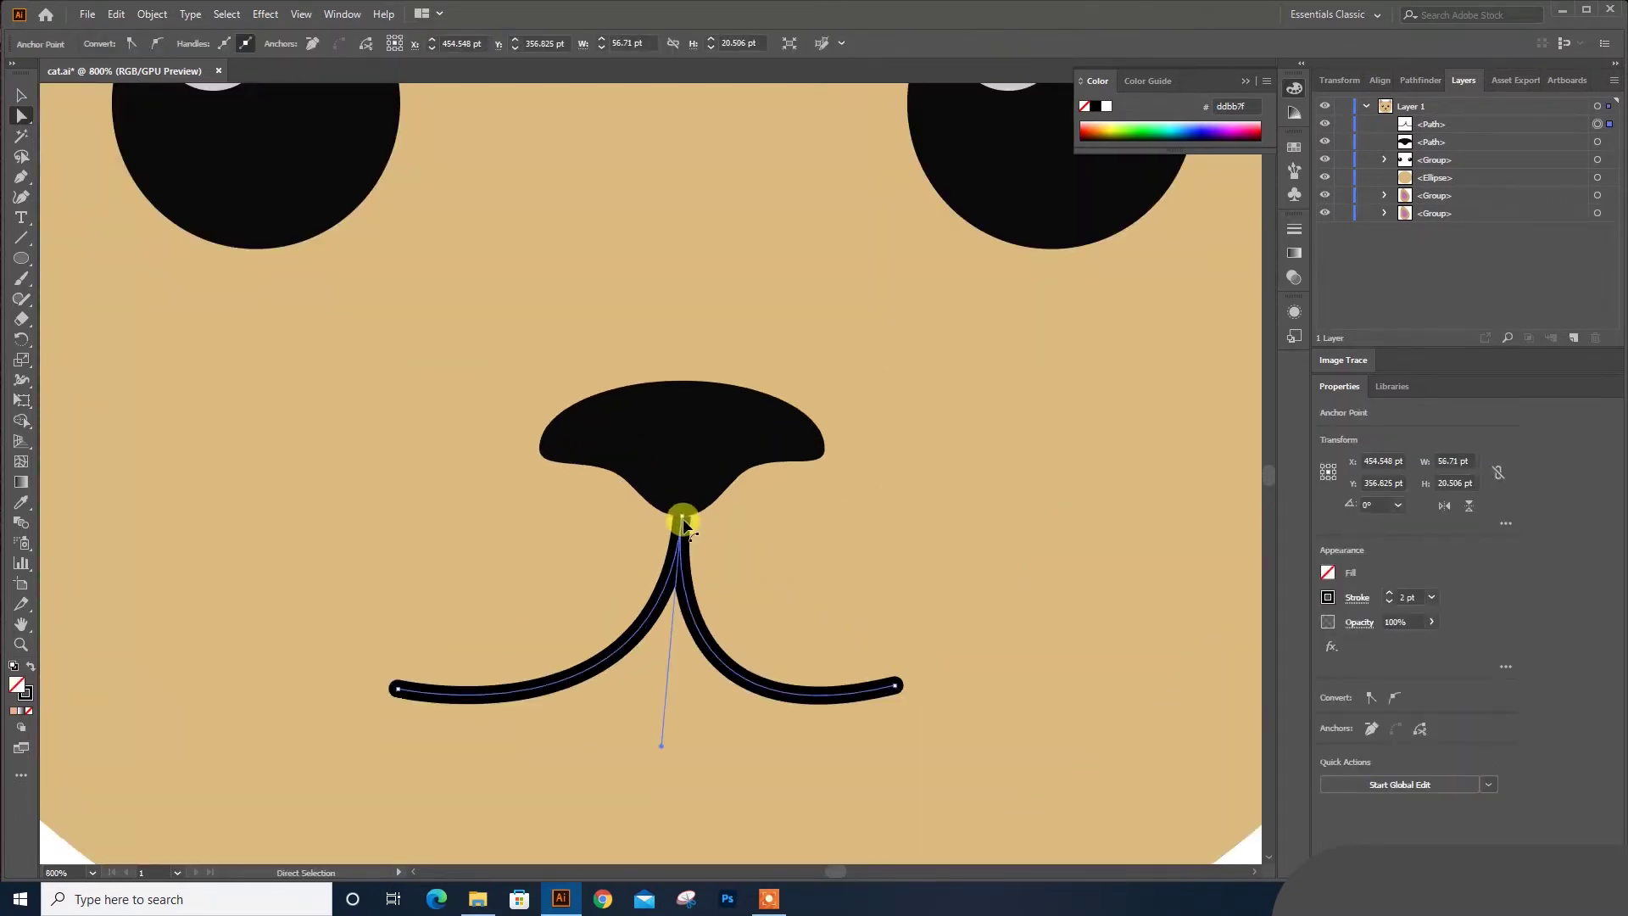
click(596, 694)
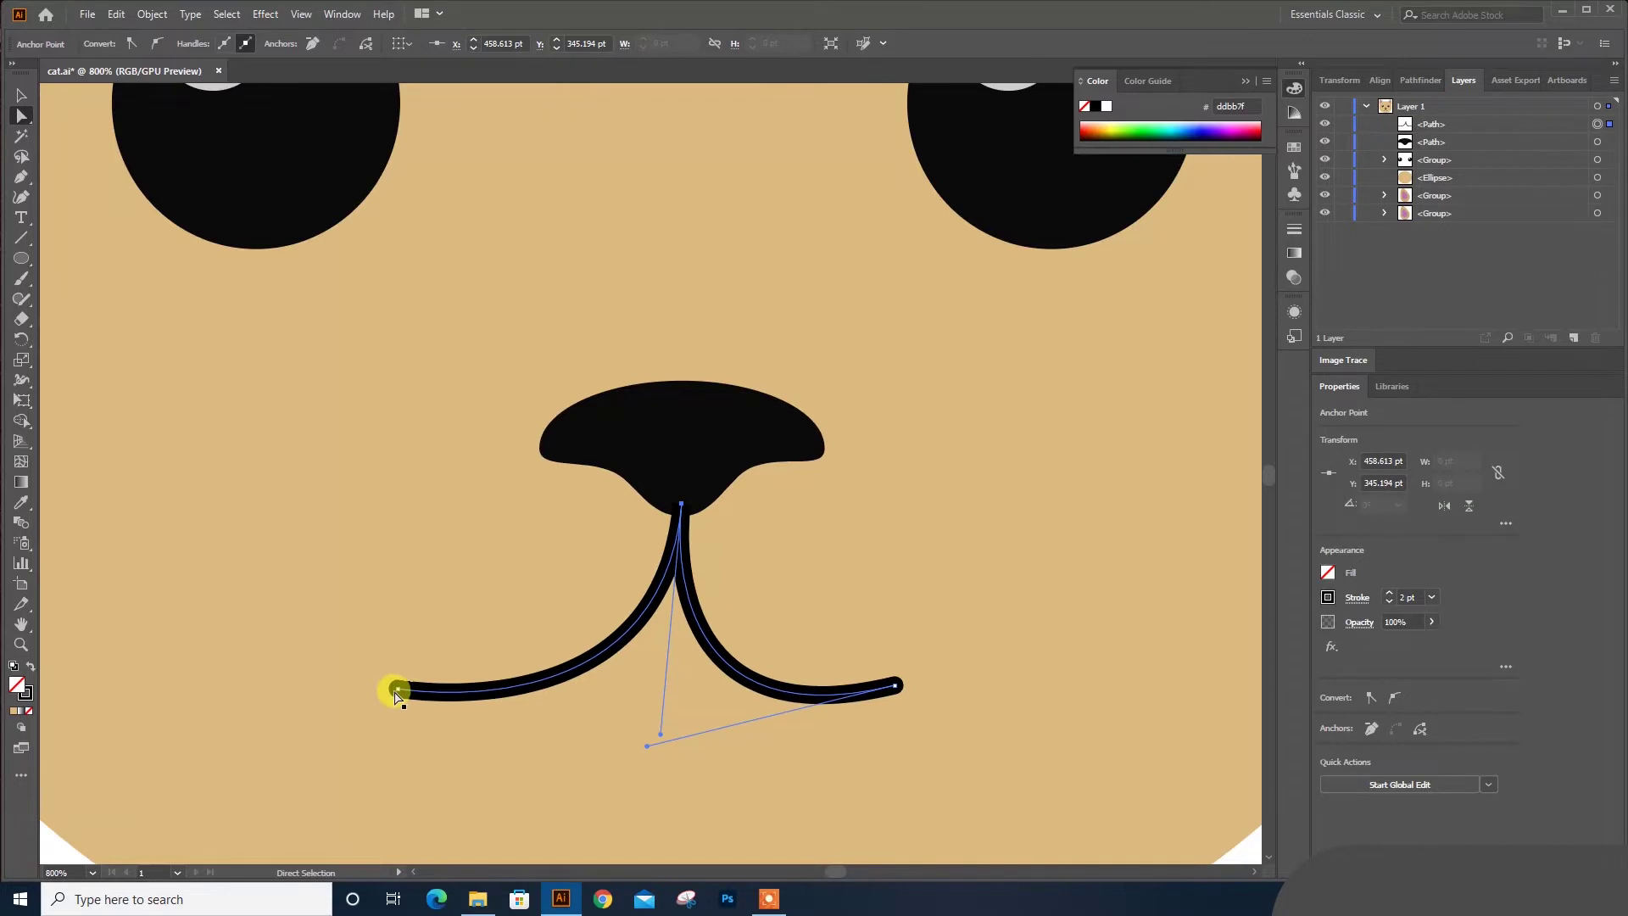
drag(398, 693, 438, 697)
key(ctrl+minus)
key(ctrl+minus)
key(ctrl+minus)
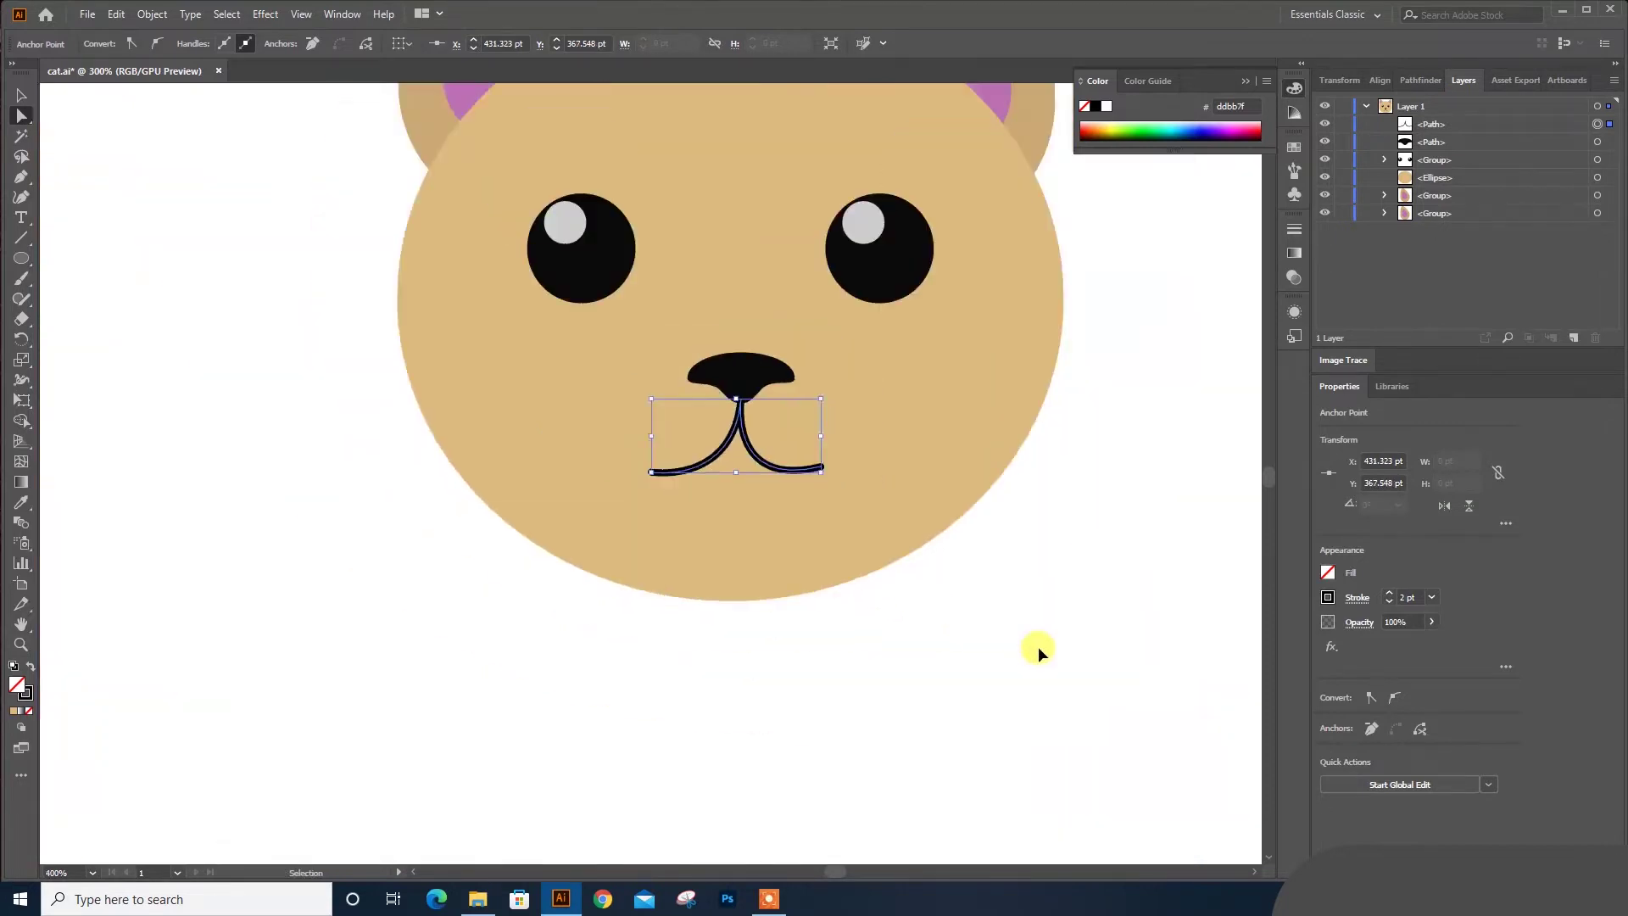
drag(1072, 452, 1004, 629)
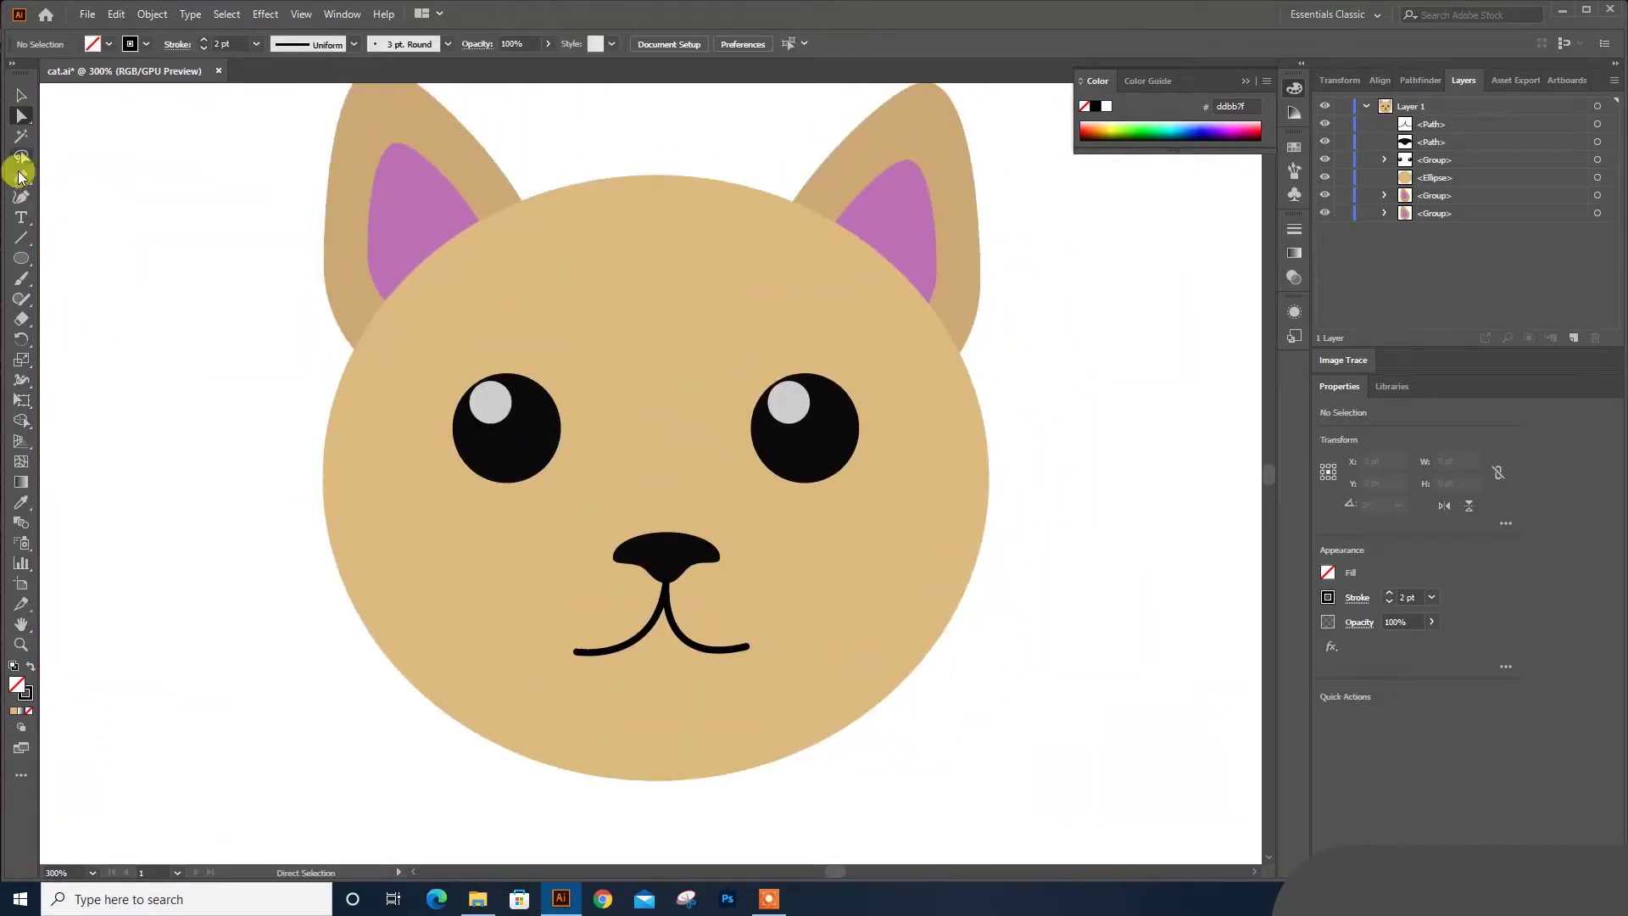
Draw a straight whisker line from beside the nose out past the right cheek
click(20, 176)
click(757, 600)
click(1032, 511)
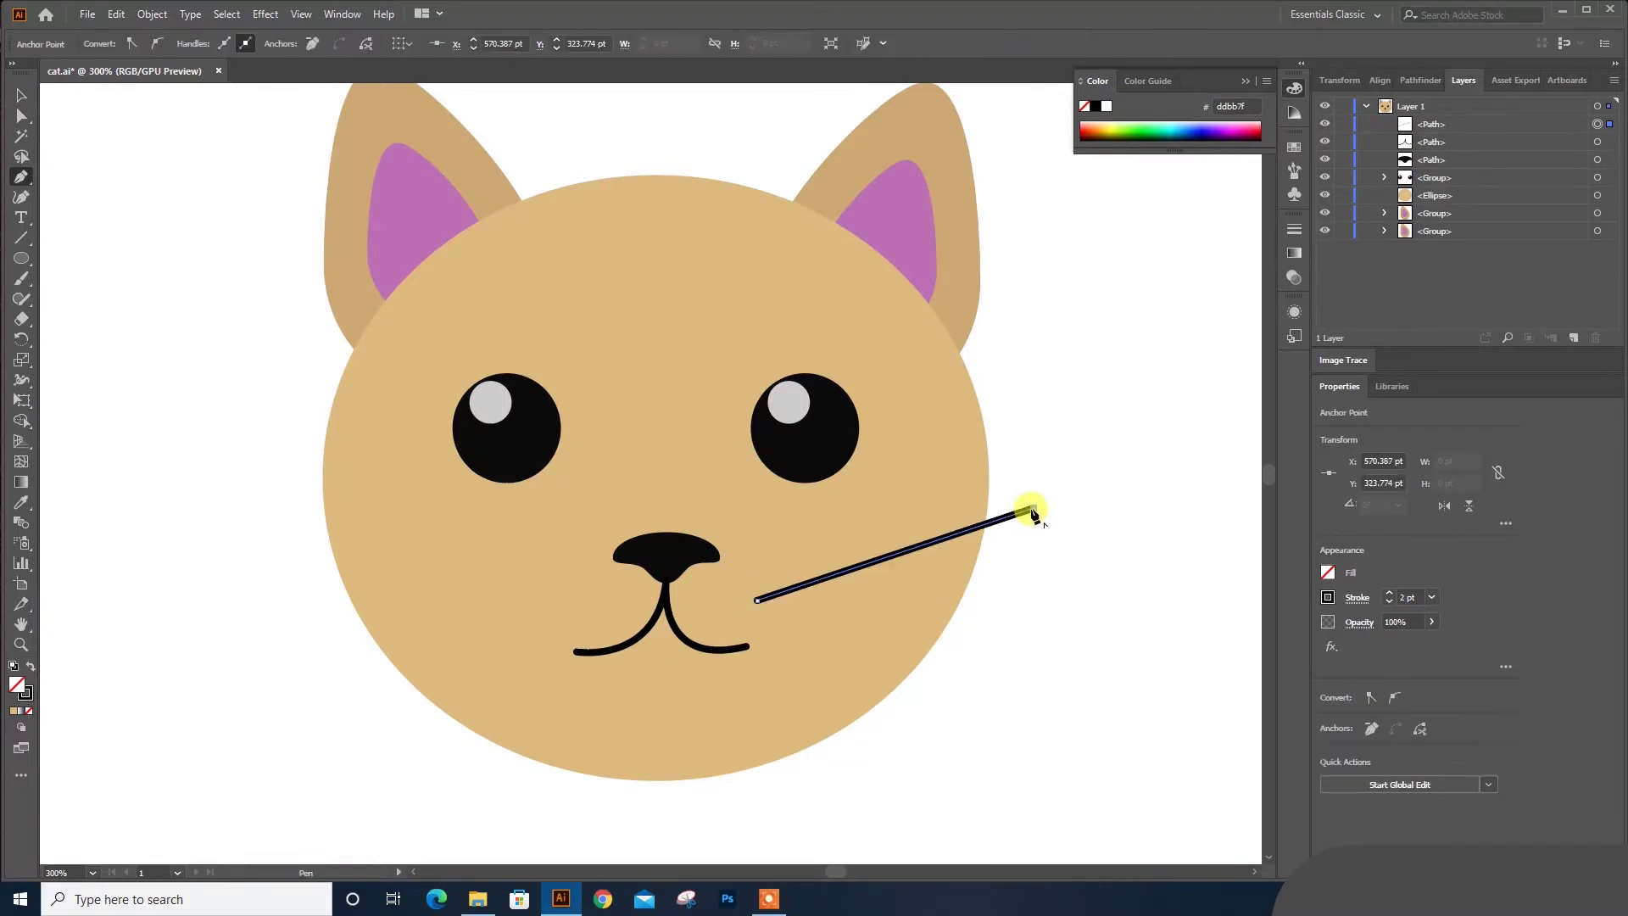
key(v)
click(1051, 578)
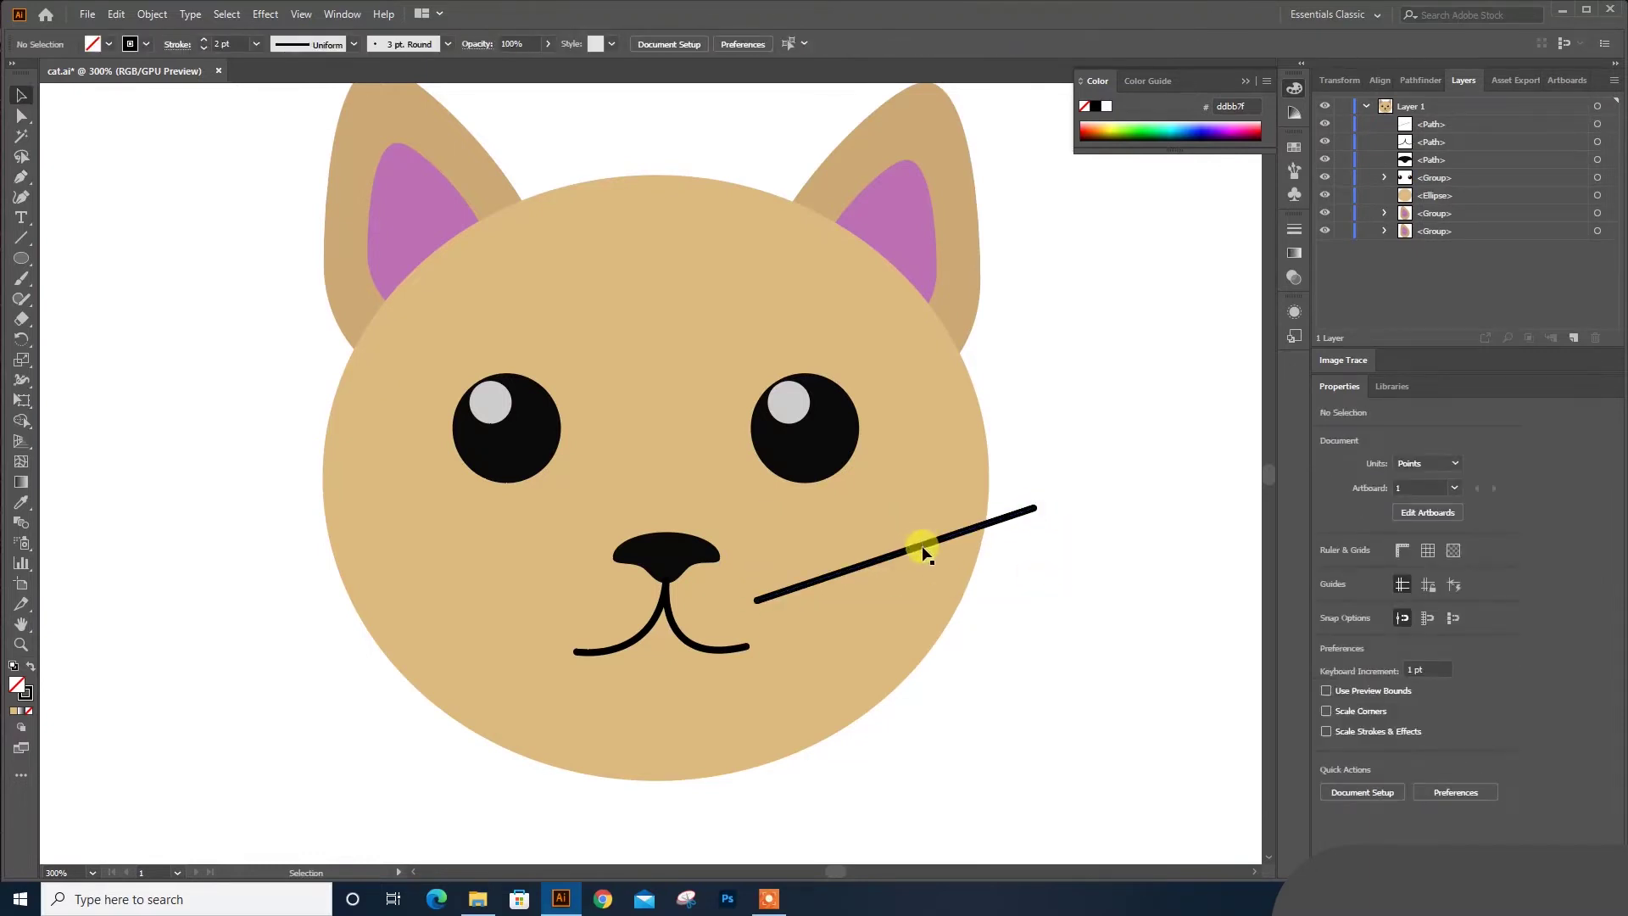
Set the whisker's stroke weight to 0.75 pt
click(923, 548)
click(1432, 597)
click(1453, 185)
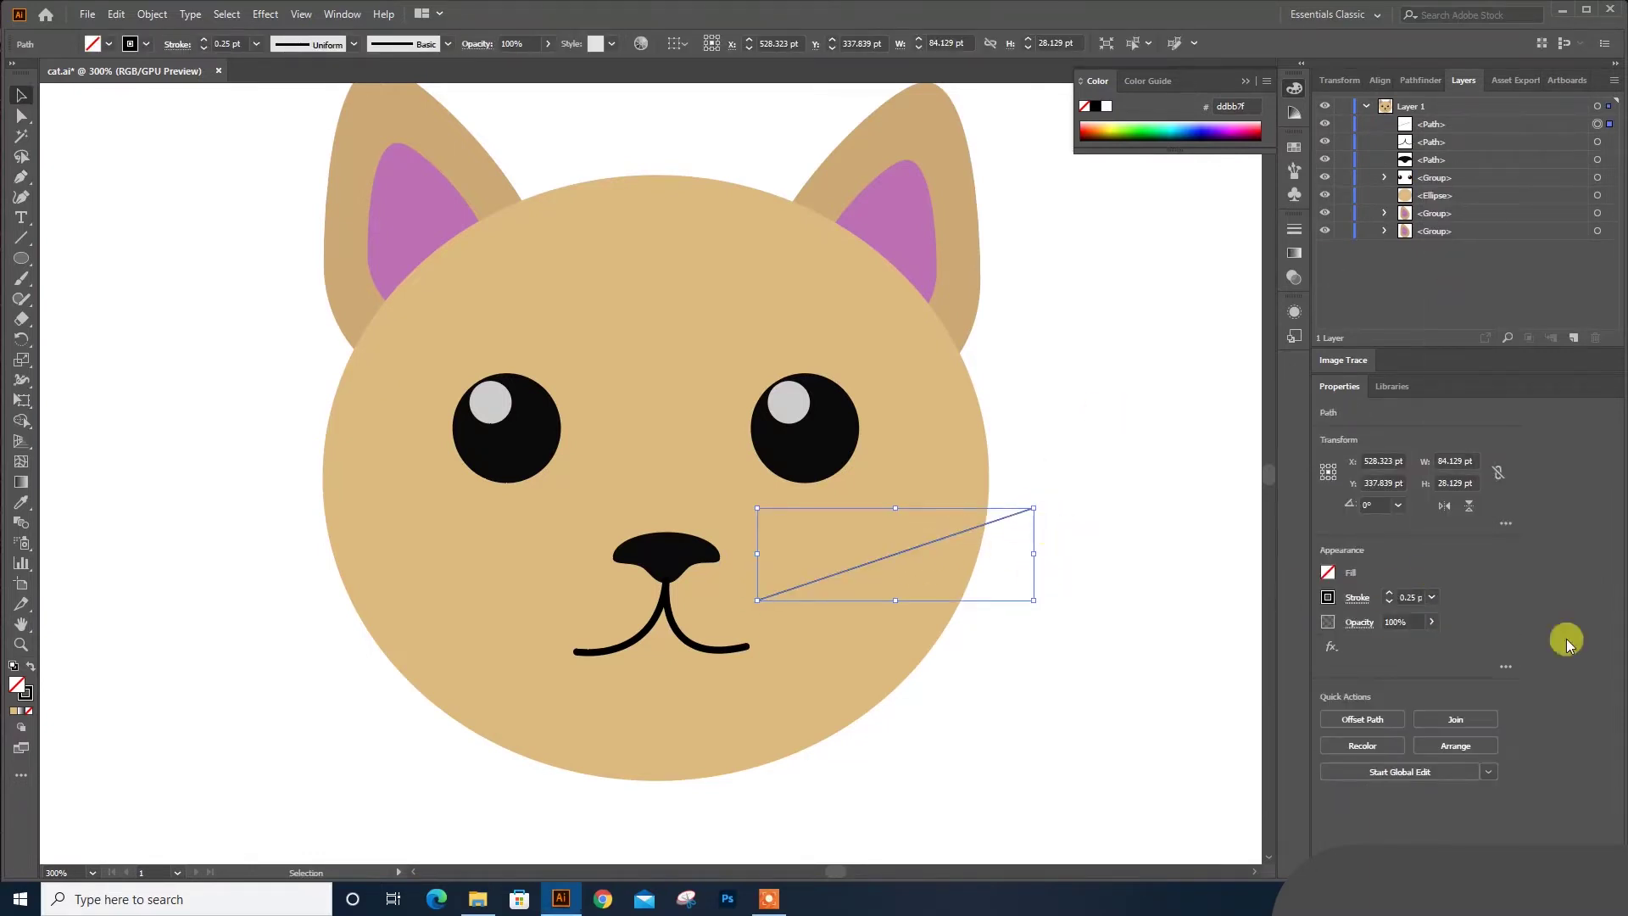
click(1432, 597)
click(1453, 206)
click(1432, 597)
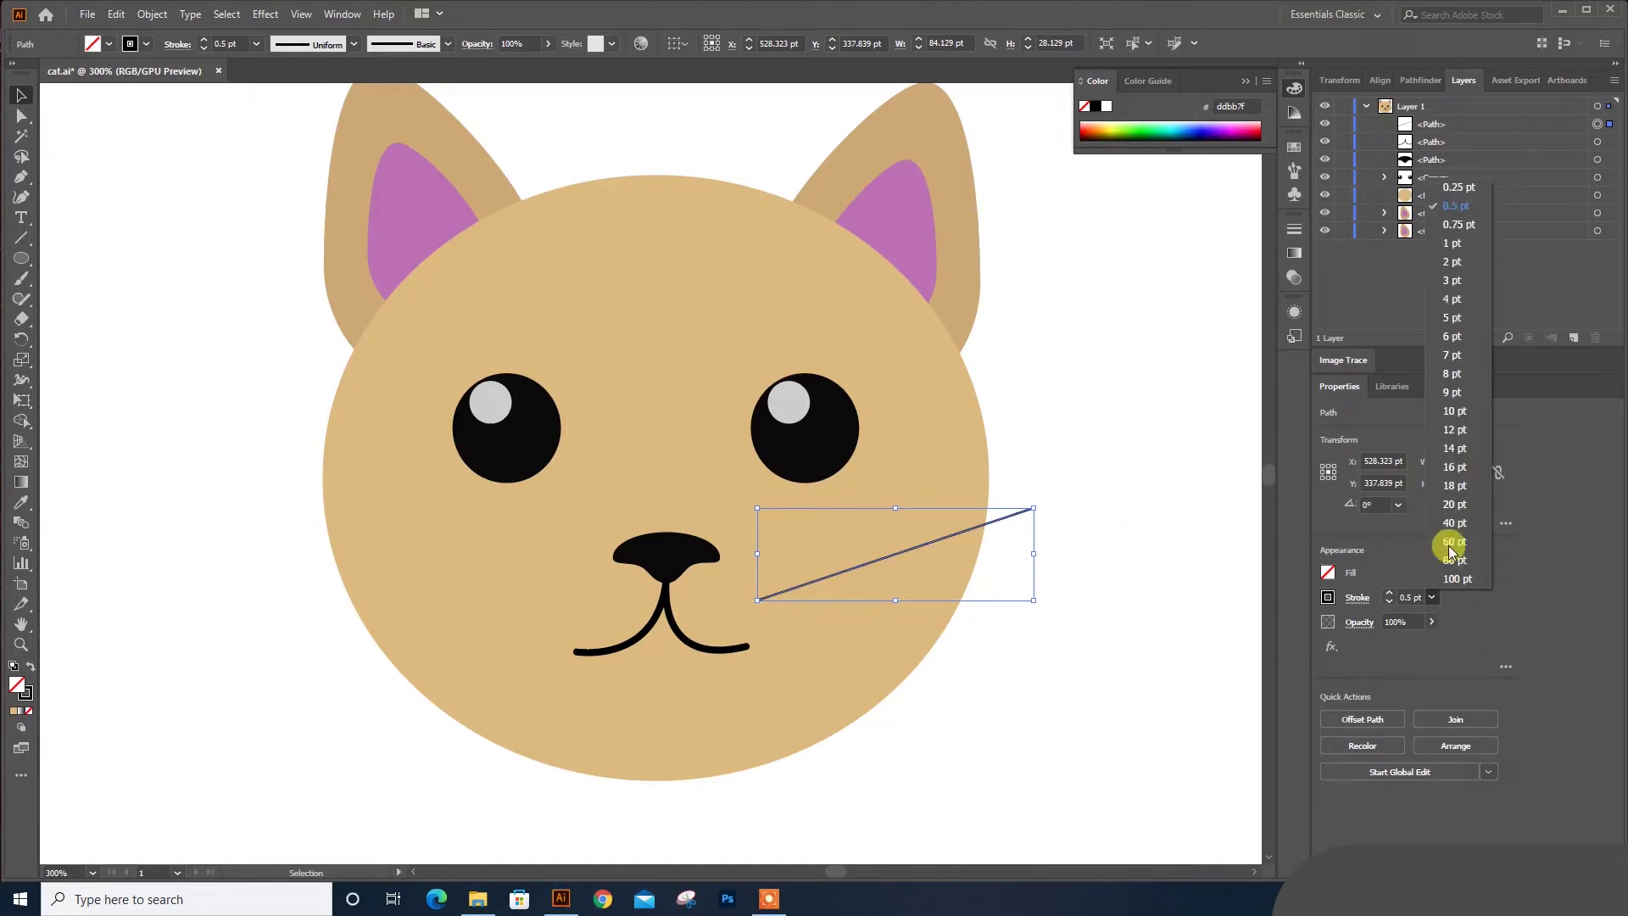
click(1464, 226)
click(1036, 517)
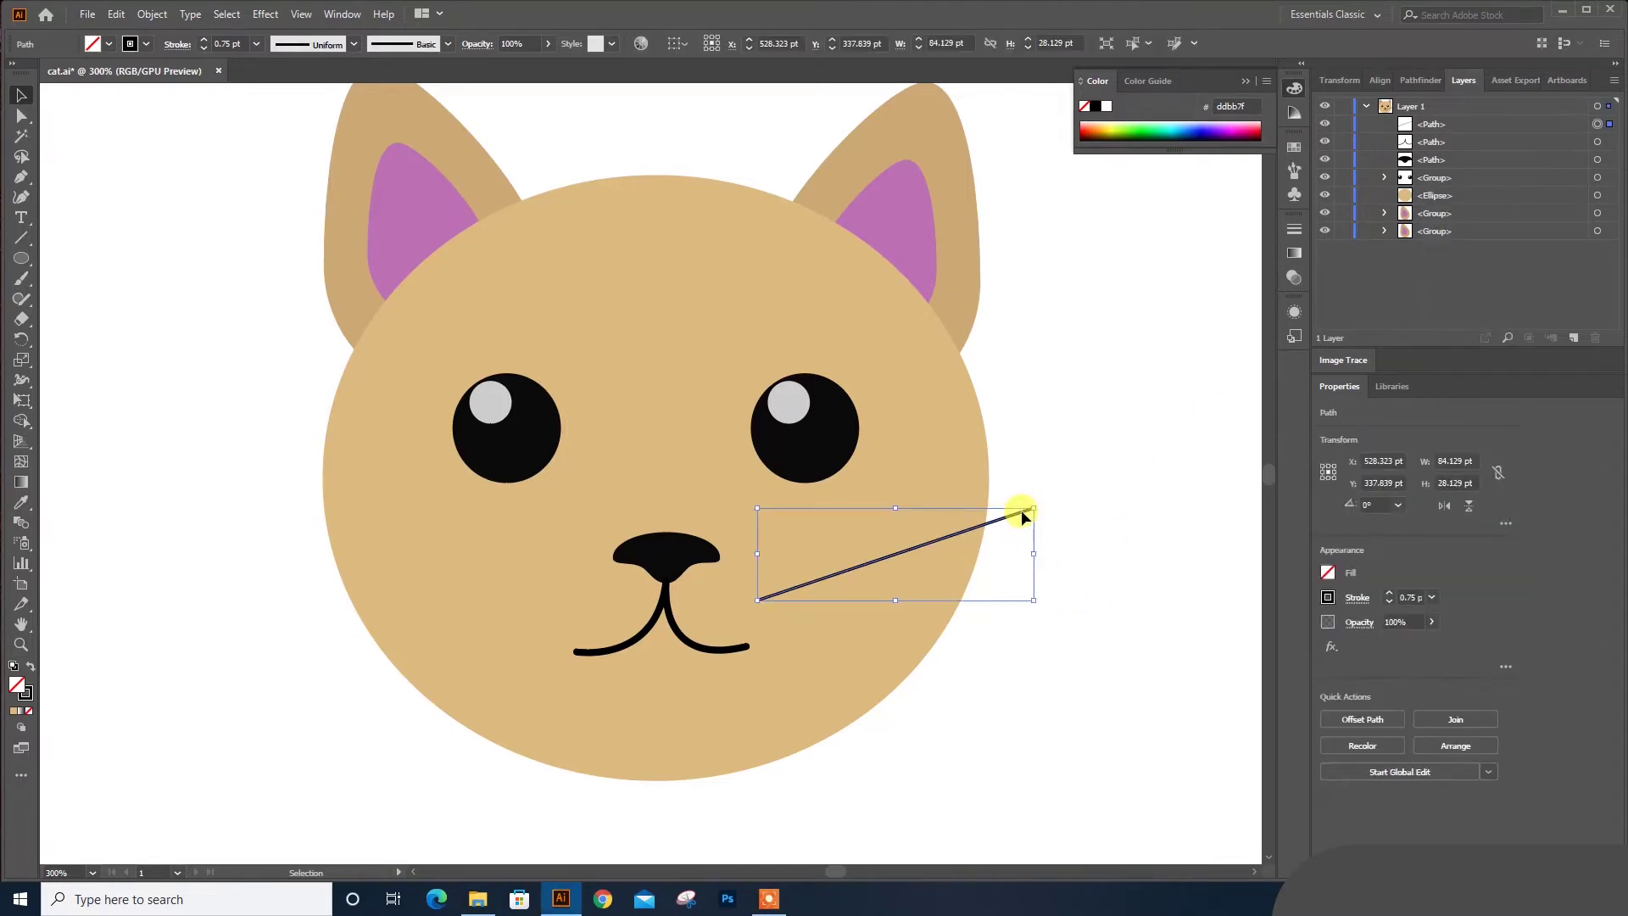
Duplicate and angle the whisker so three whiskers fan from the right cheek
mouse_move(1019, 515)
mouse_down()
mouse_move(1065, 587)
mouse_move(971, 598)
mouse_up()
click(1052, 583)
click(1029, 510)
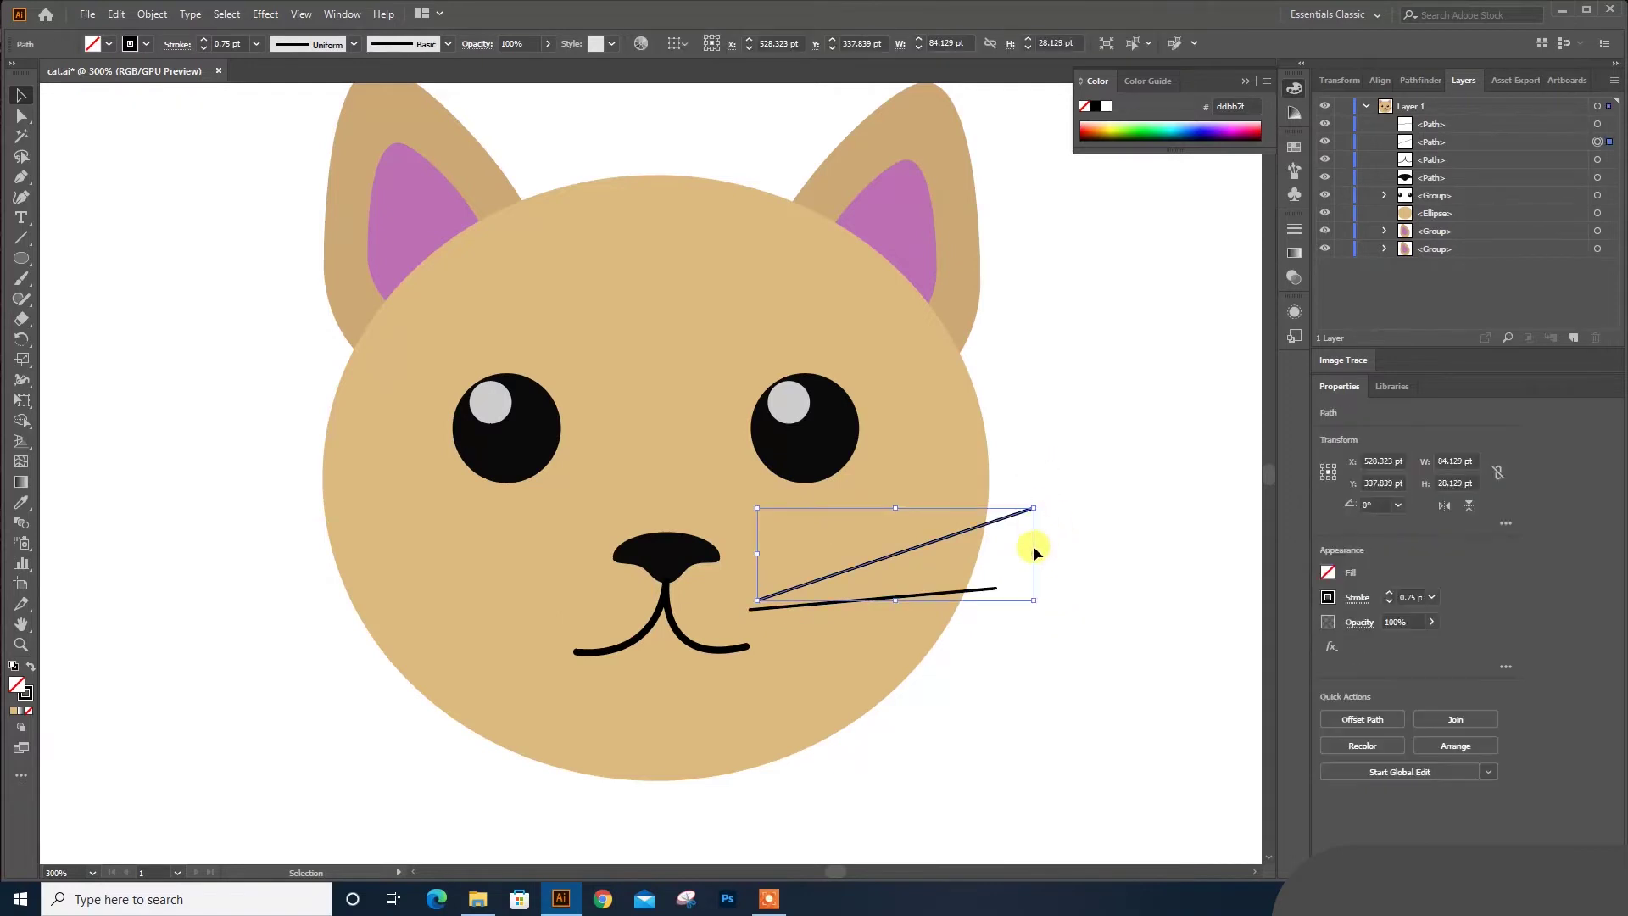
mouse_move(1032, 546)
mouse_down()
mouse_move(1011, 546)
mouse_move(979, 609)
mouse_move(899, 598)
mouse_move(922, 632)
mouse_up()
click(1075, 624)
Group the three right-cheek whiskers together
click(1013, 669)
click(846, 623)
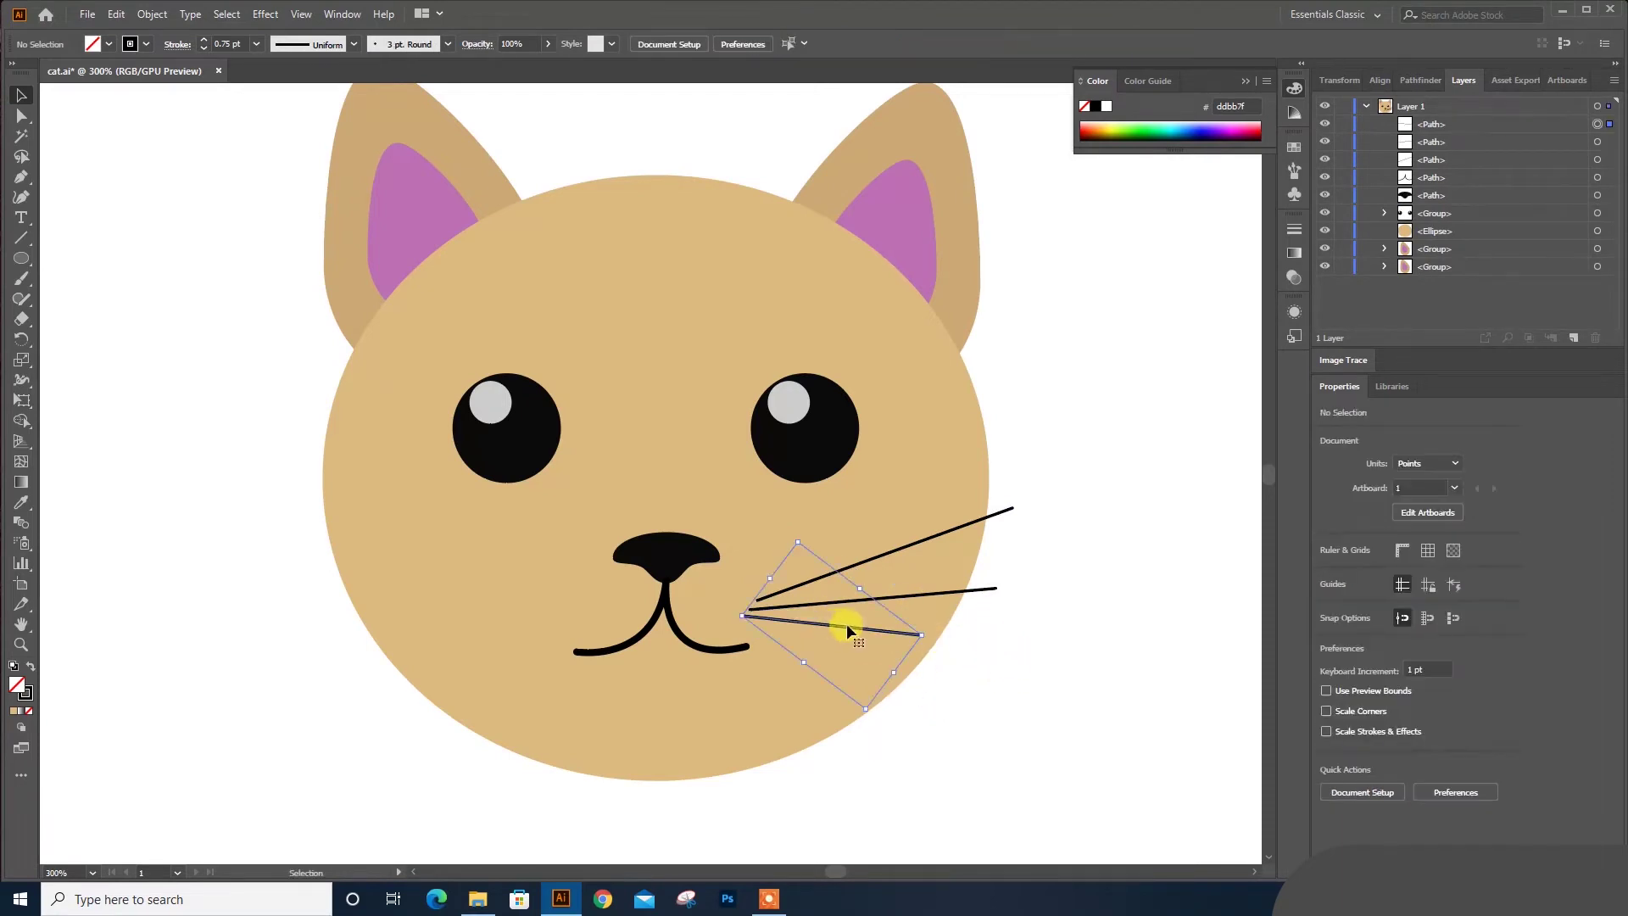
shift+click(988, 588)
shift+click(1005, 511)
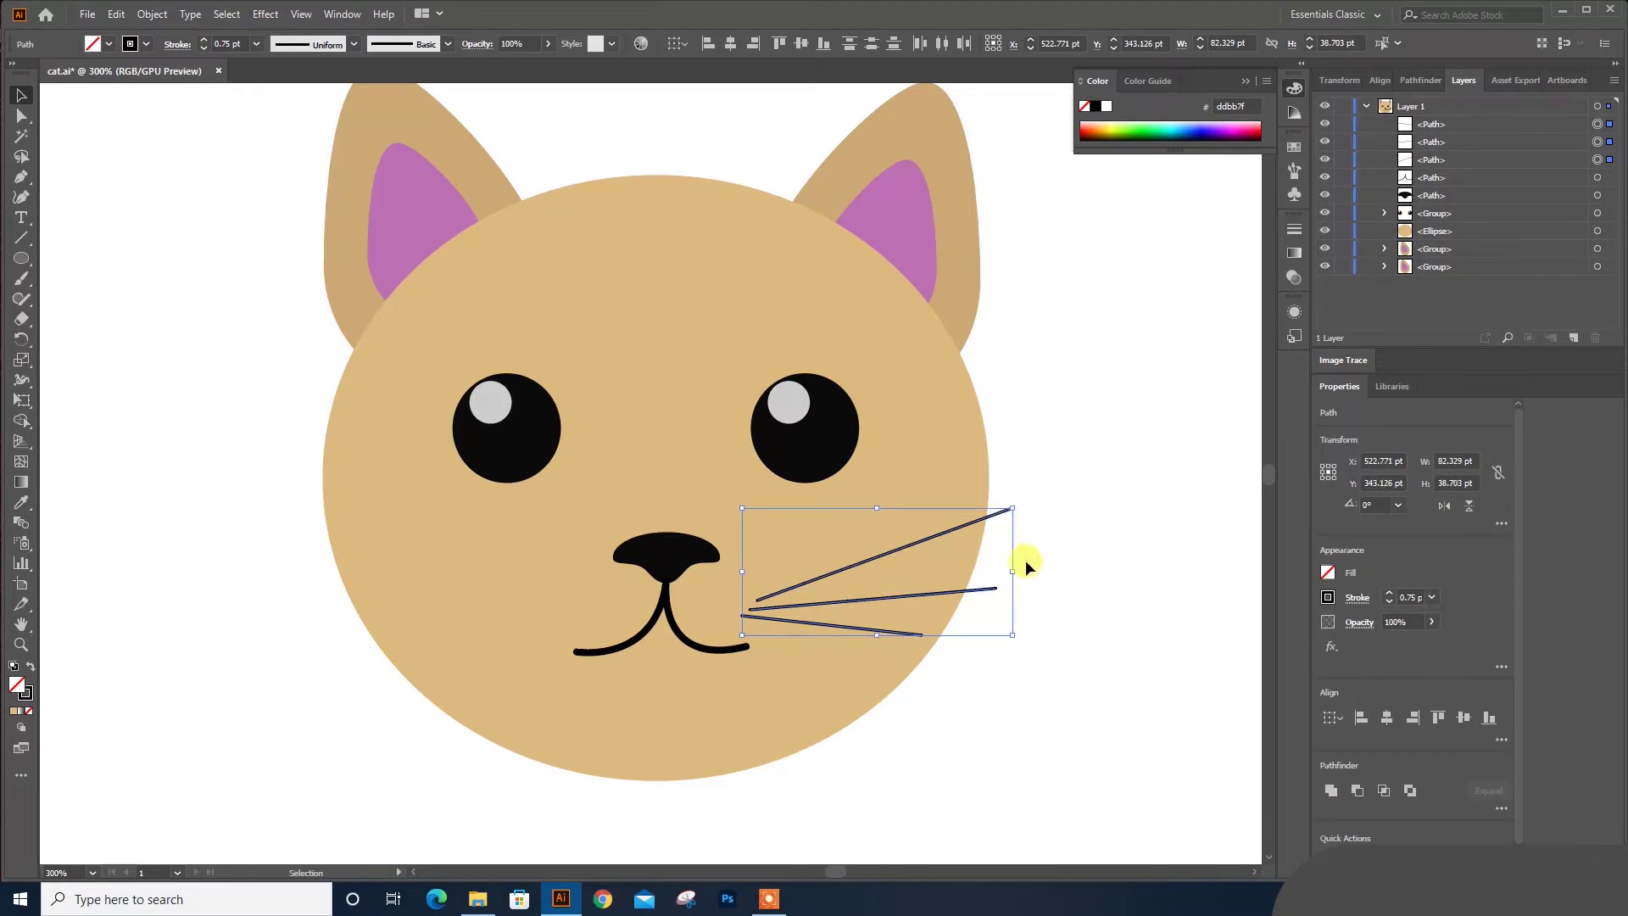
right_click(1025, 560)
click(1044, 618)
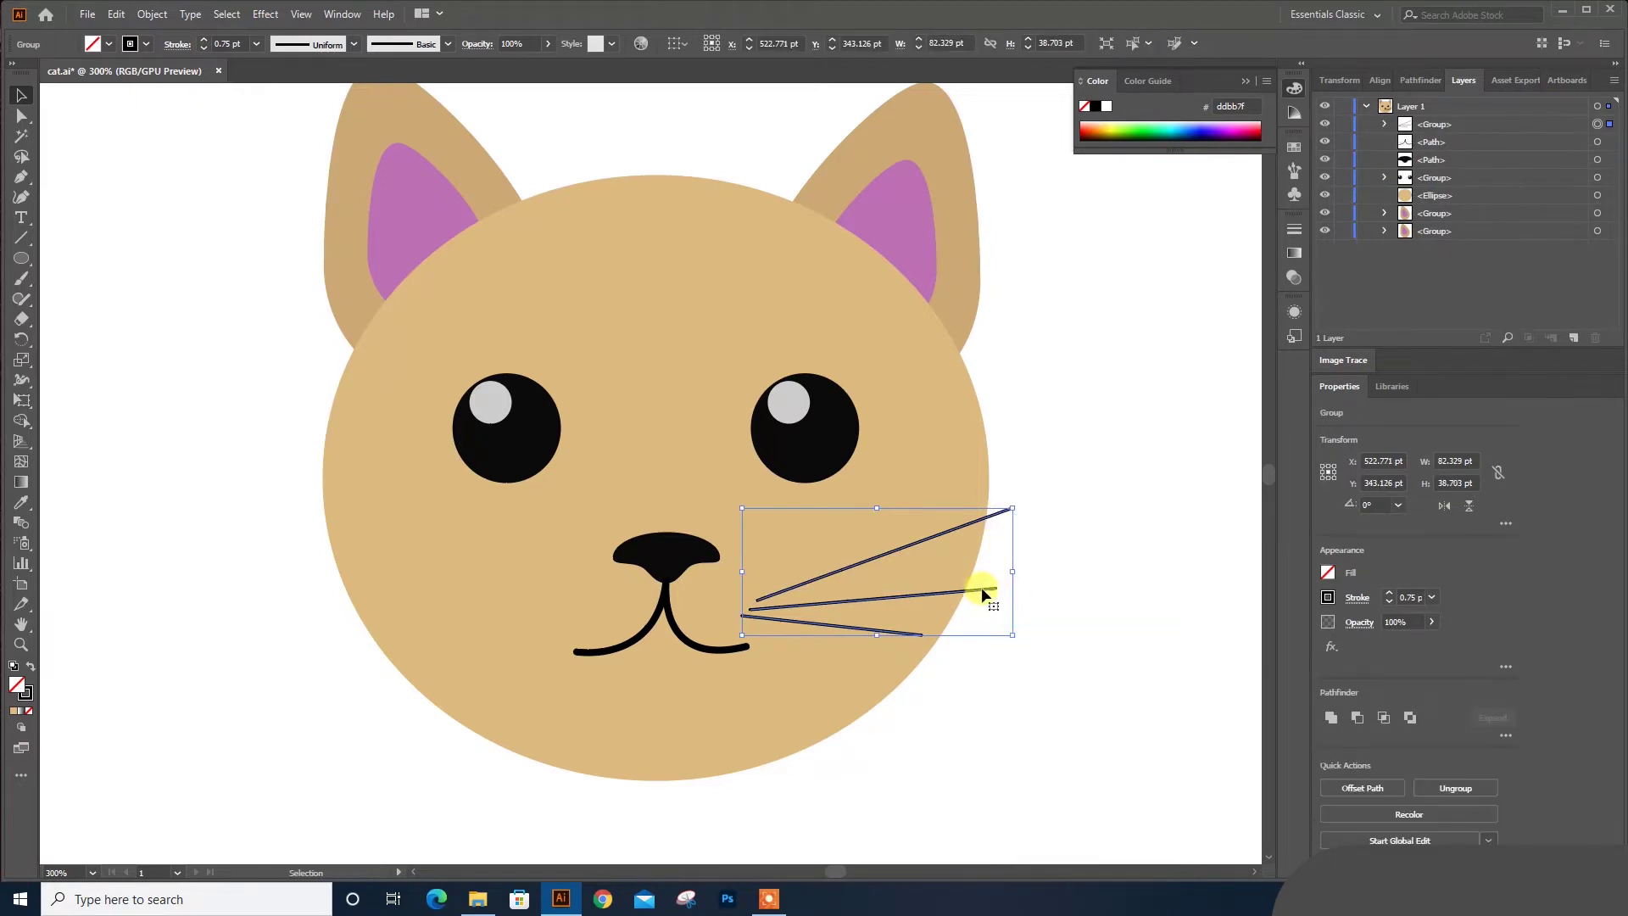
Copy the whisker group to the left cheek, reflect it vertically, and position it beside the nose
click(921, 569)
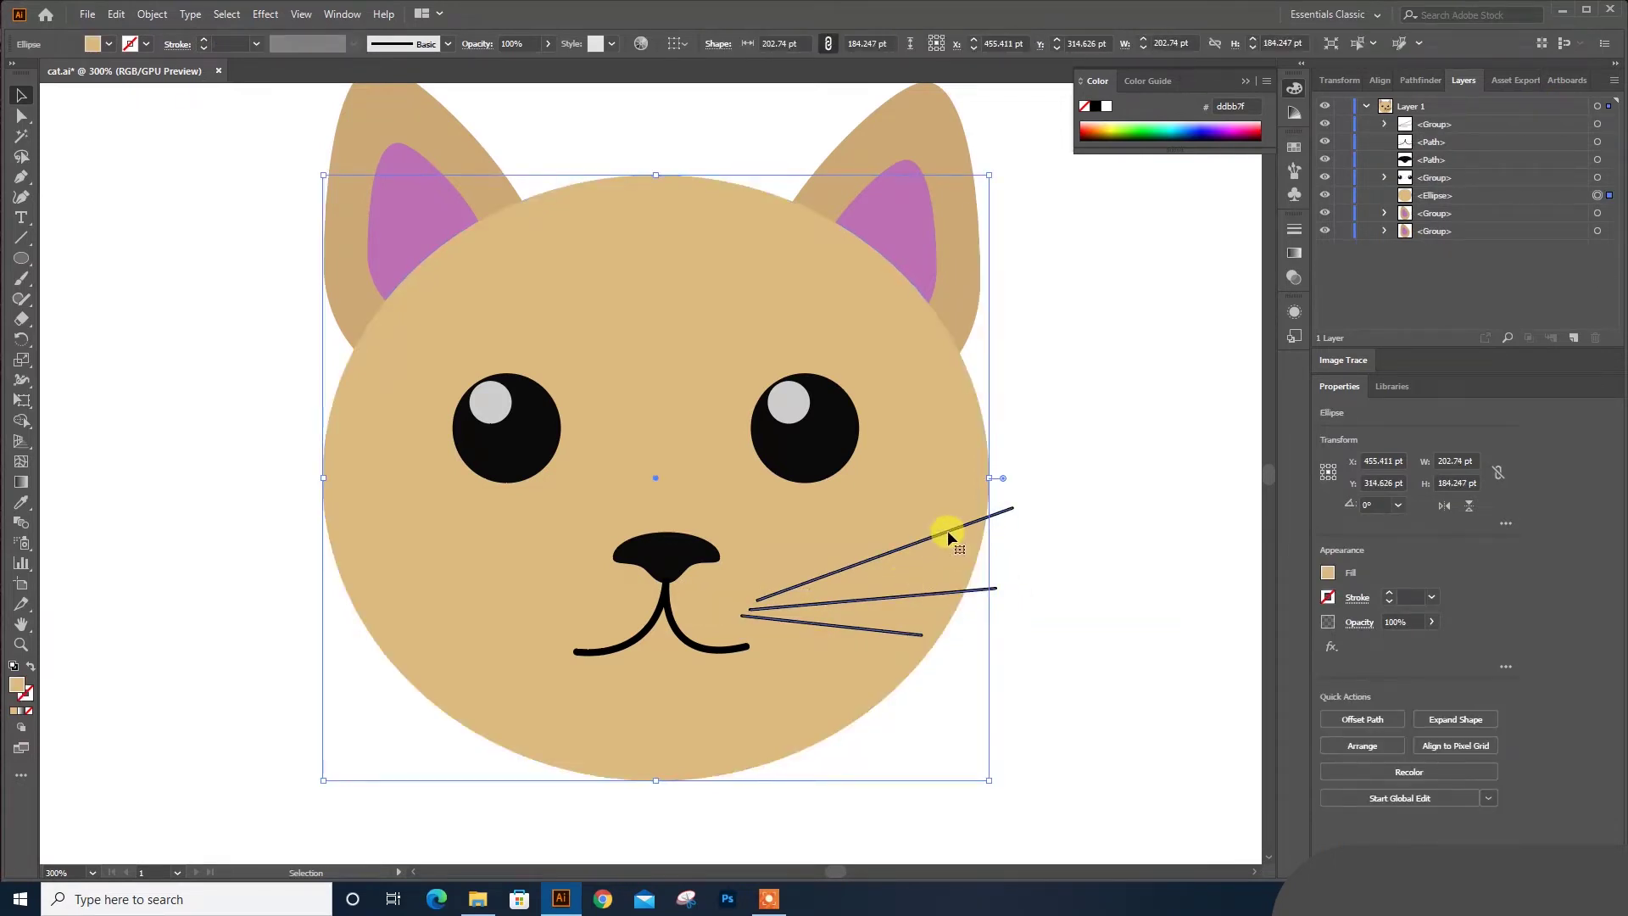
alt+drag(948, 534, 505, 562)
right_click(325, 627)
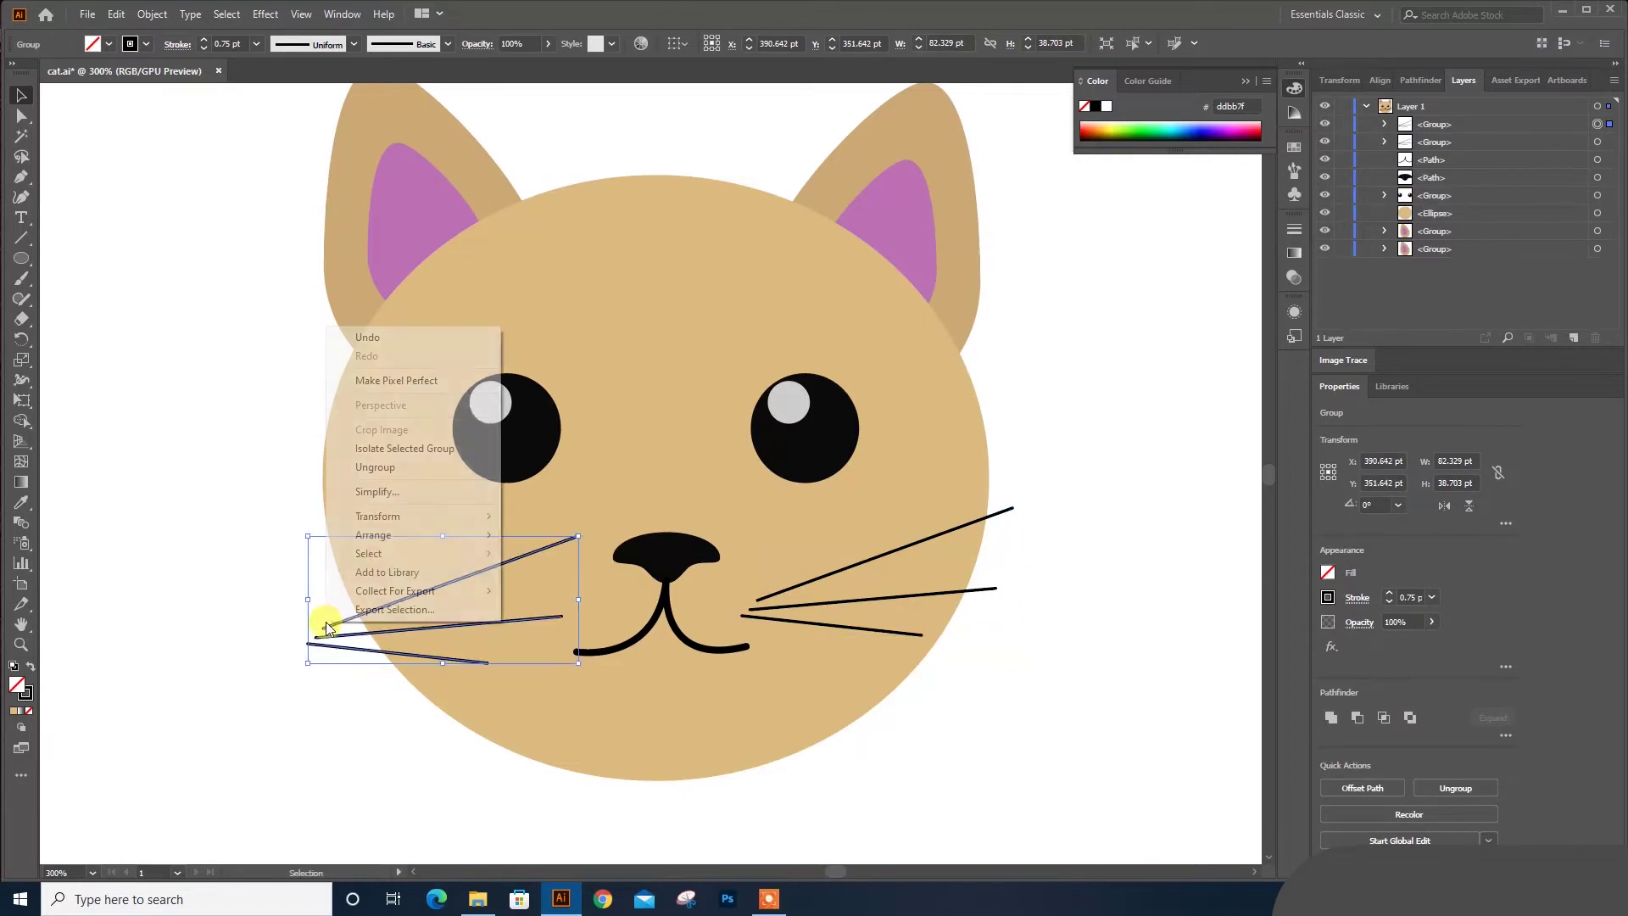
click(543, 583)
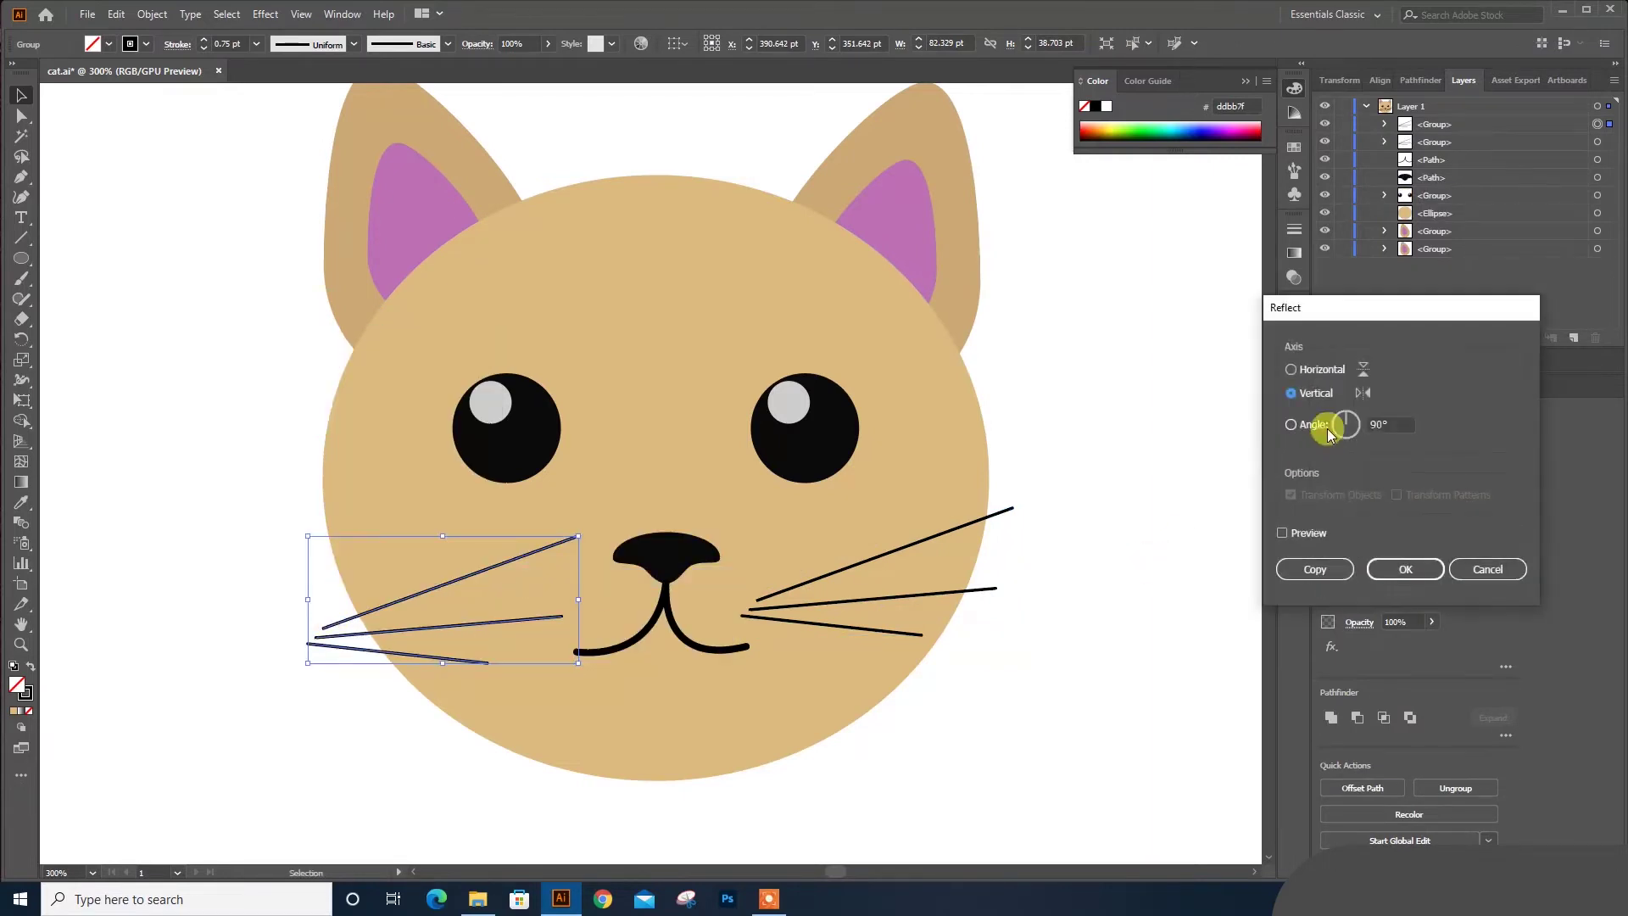
click(1405, 569)
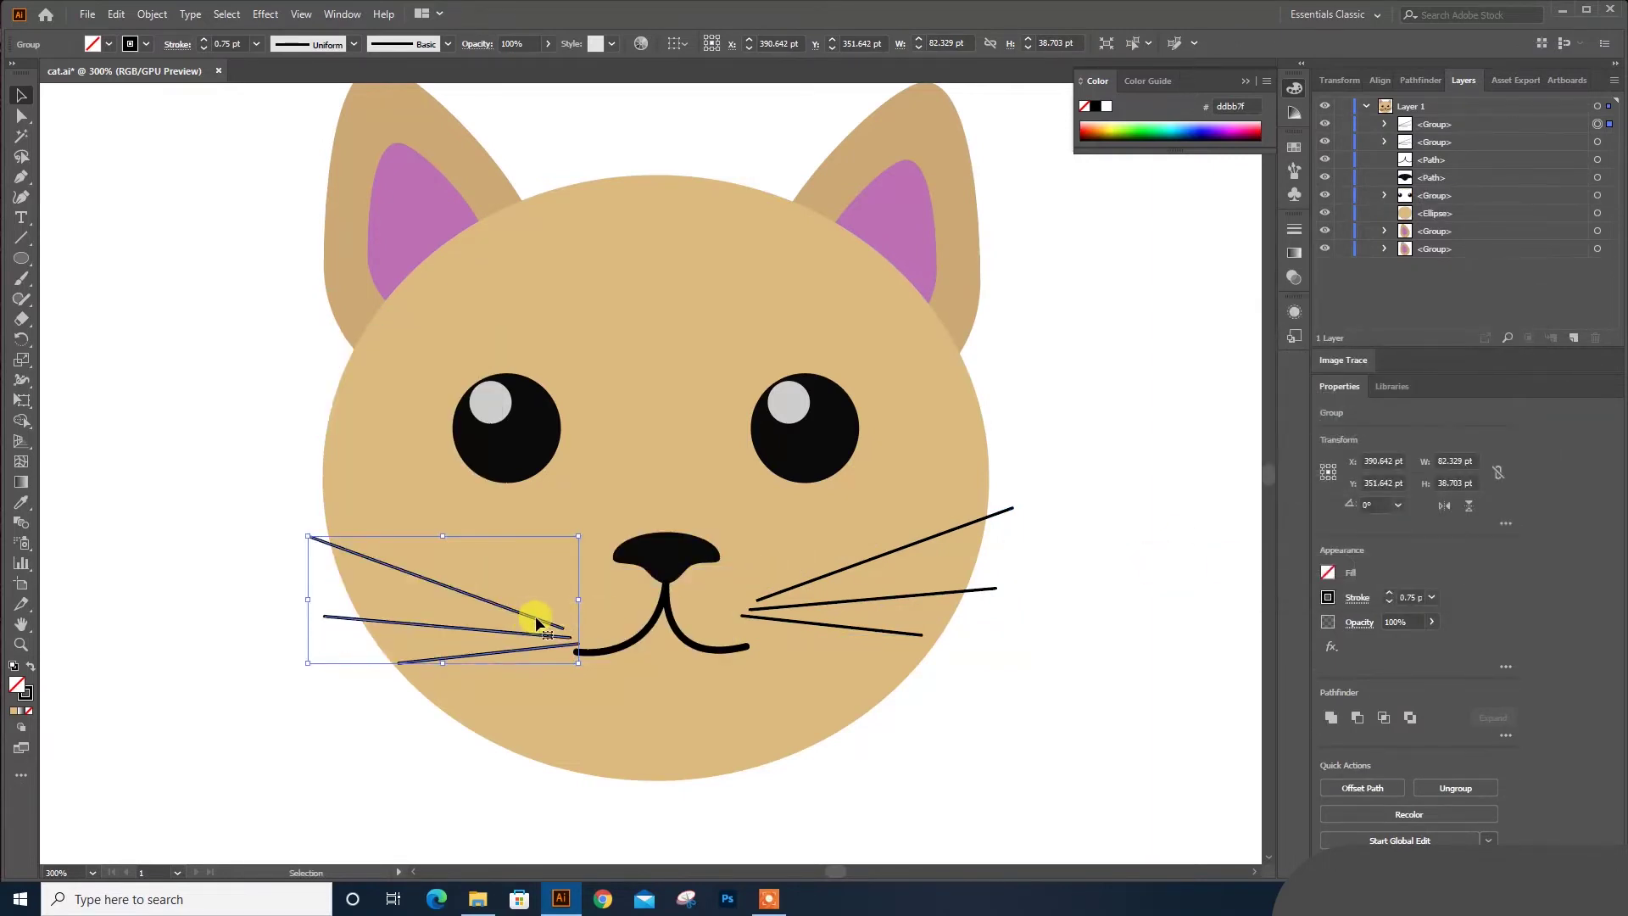
drag(536, 623, 556, 593)
click(990, 668)
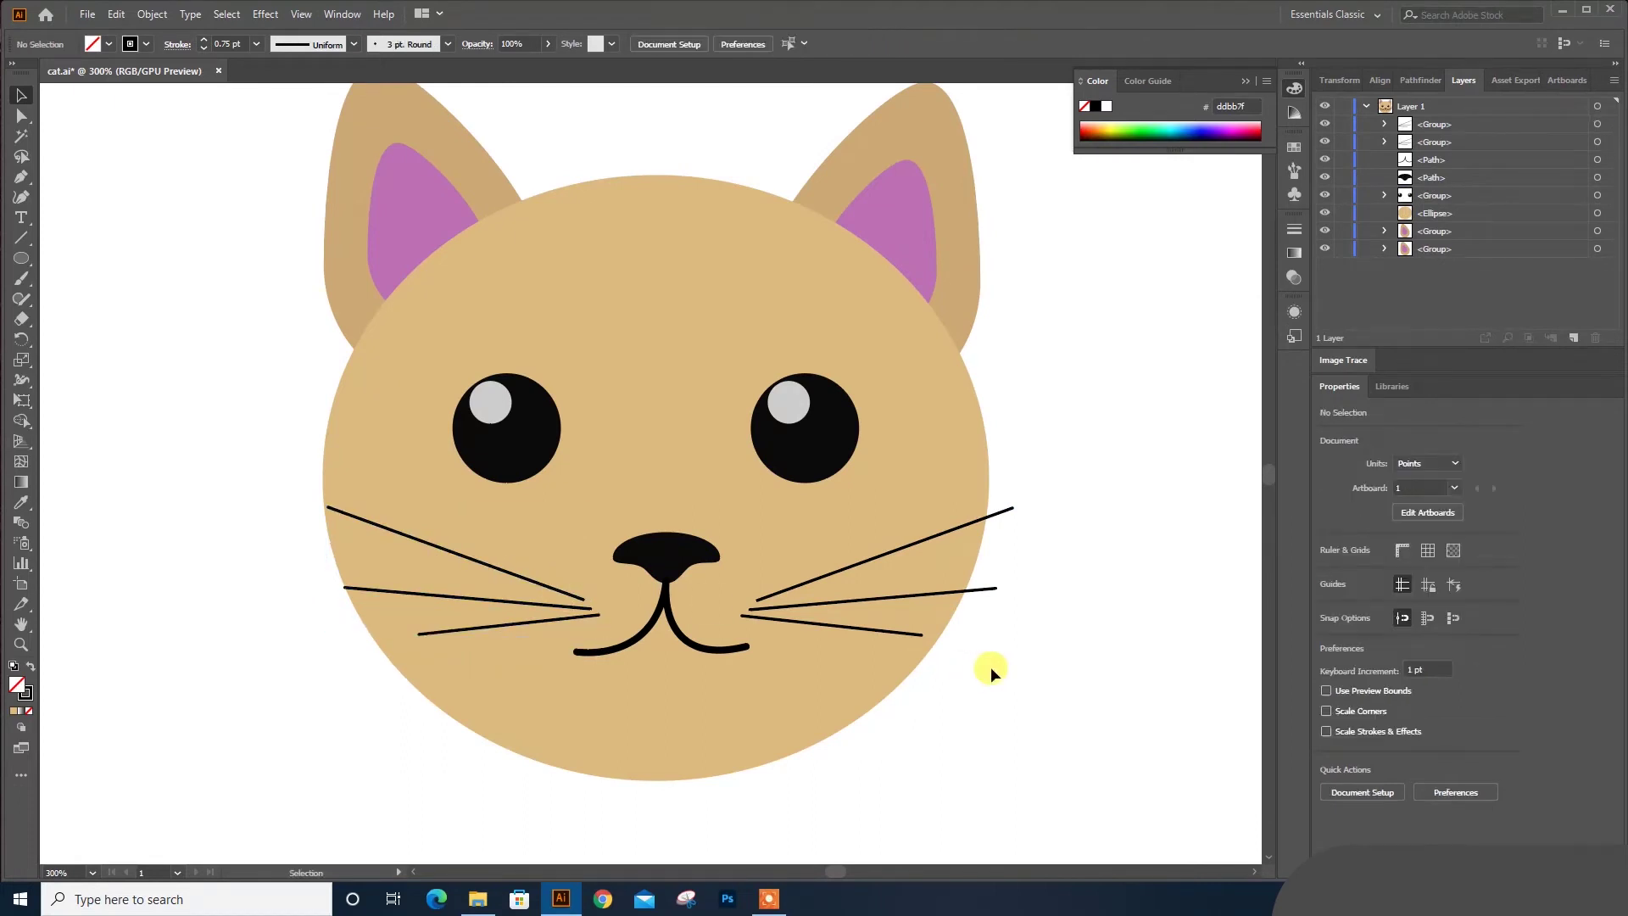
scroll(990, 666, down, 2)
scroll(933, 574, up, 1)
scroll(615, 259, up, 2)
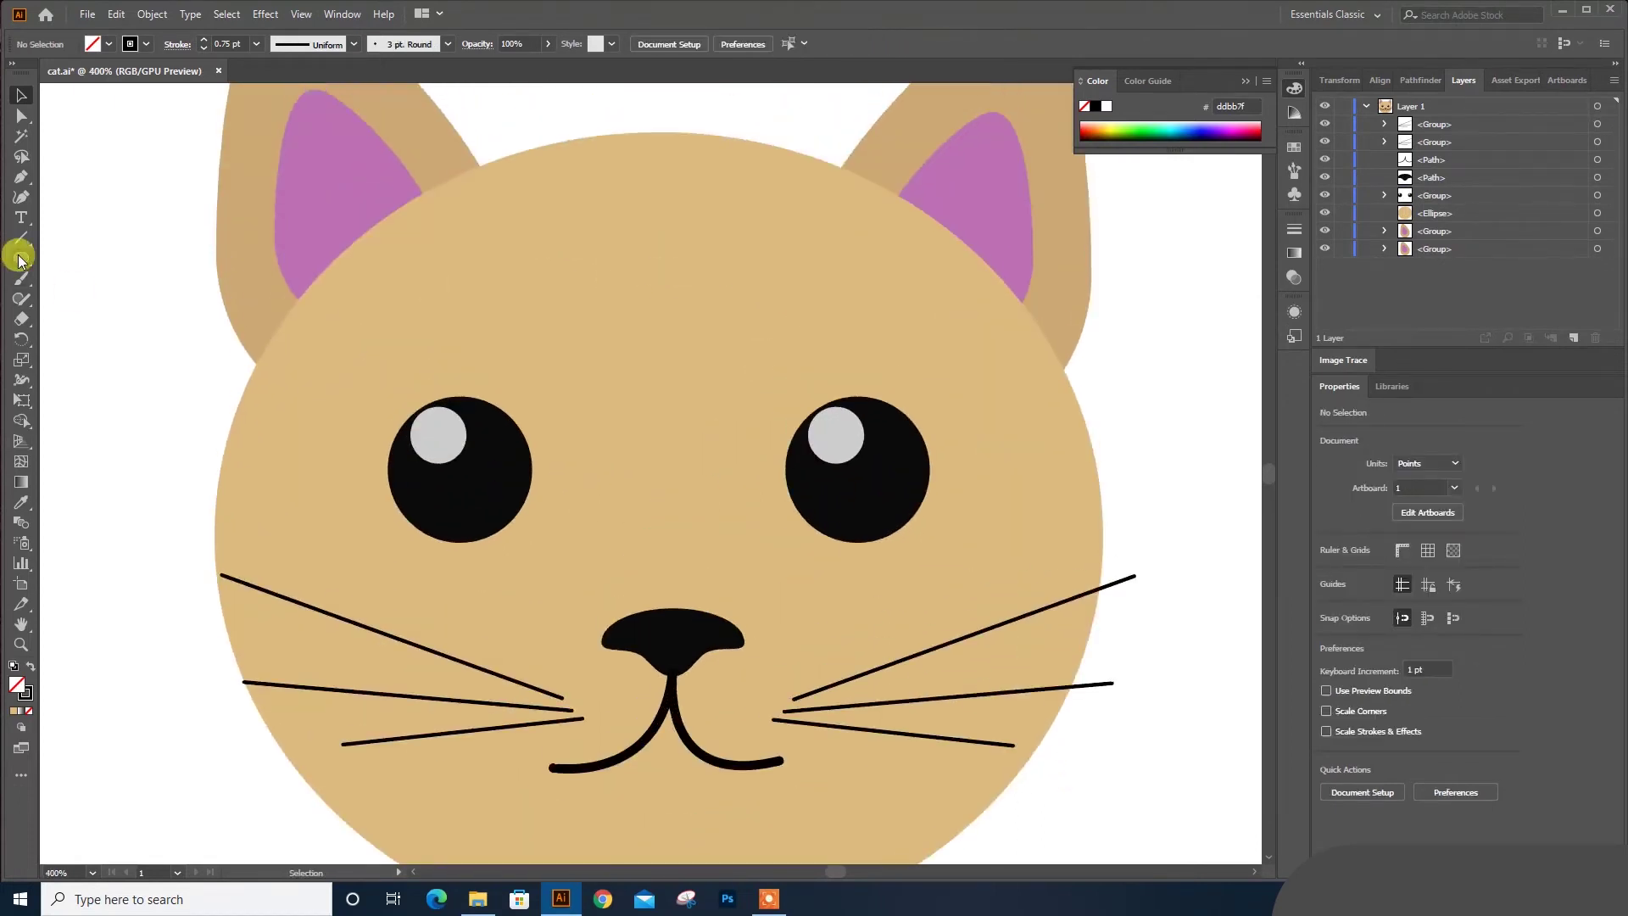
Draw a tall rectangle on top of the head with fully rounded bottom corners
drag(20, 259, 61, 279)
mouse_move(618, 134)
mouse_down()
mouse_move(701, 390)
mouse_move(710, 354)
mouse_up()
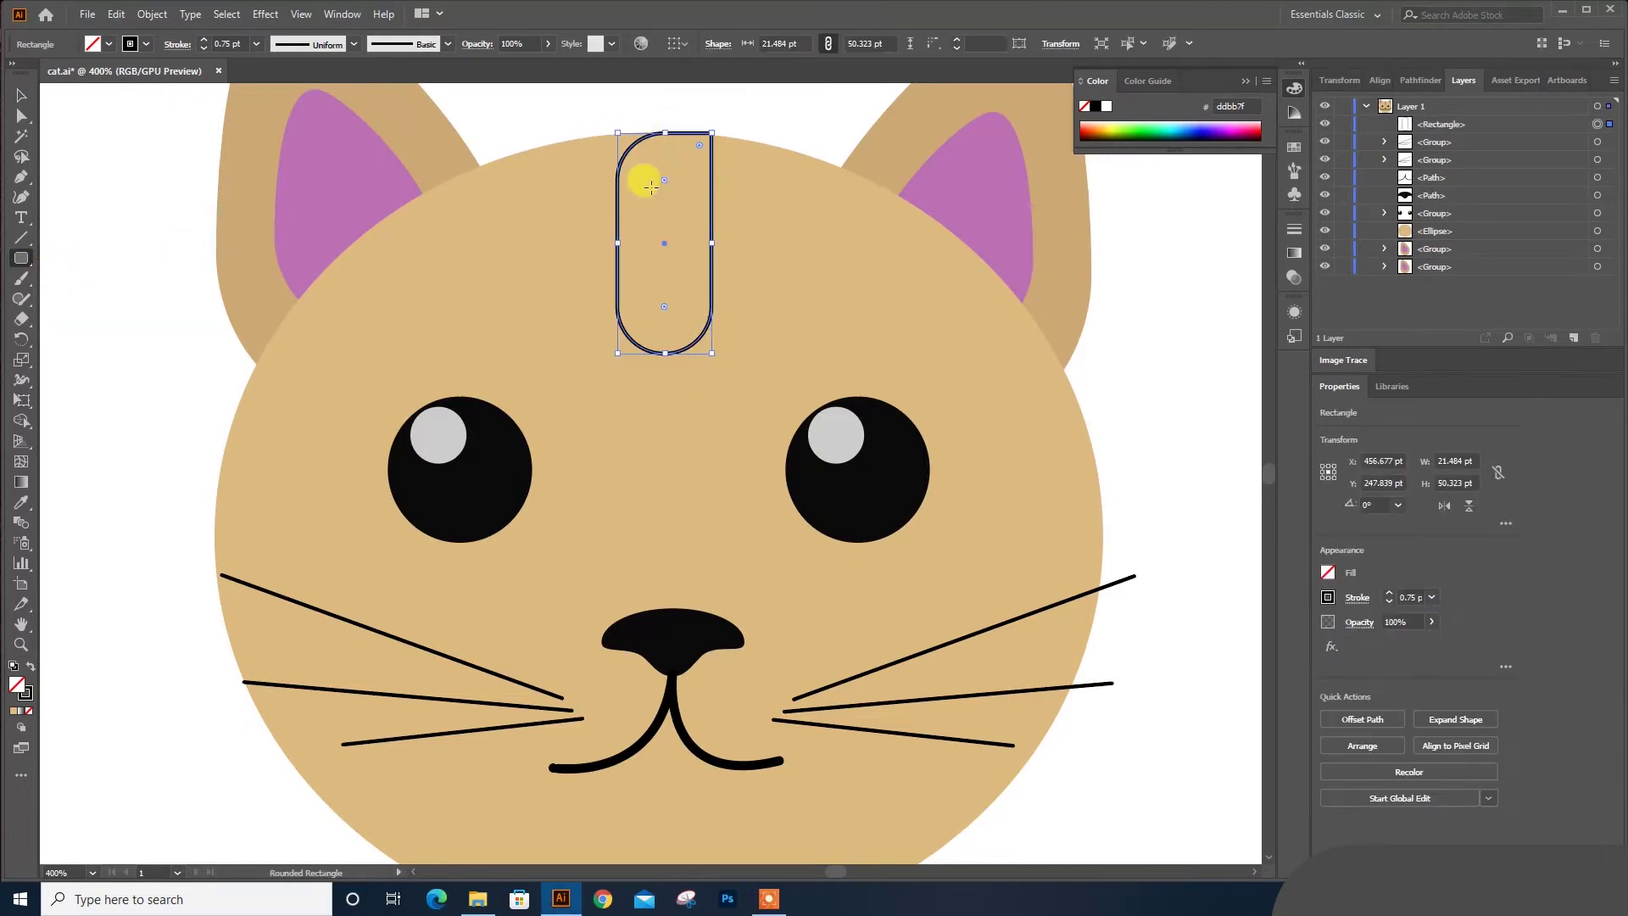
key(ctrl+plus)
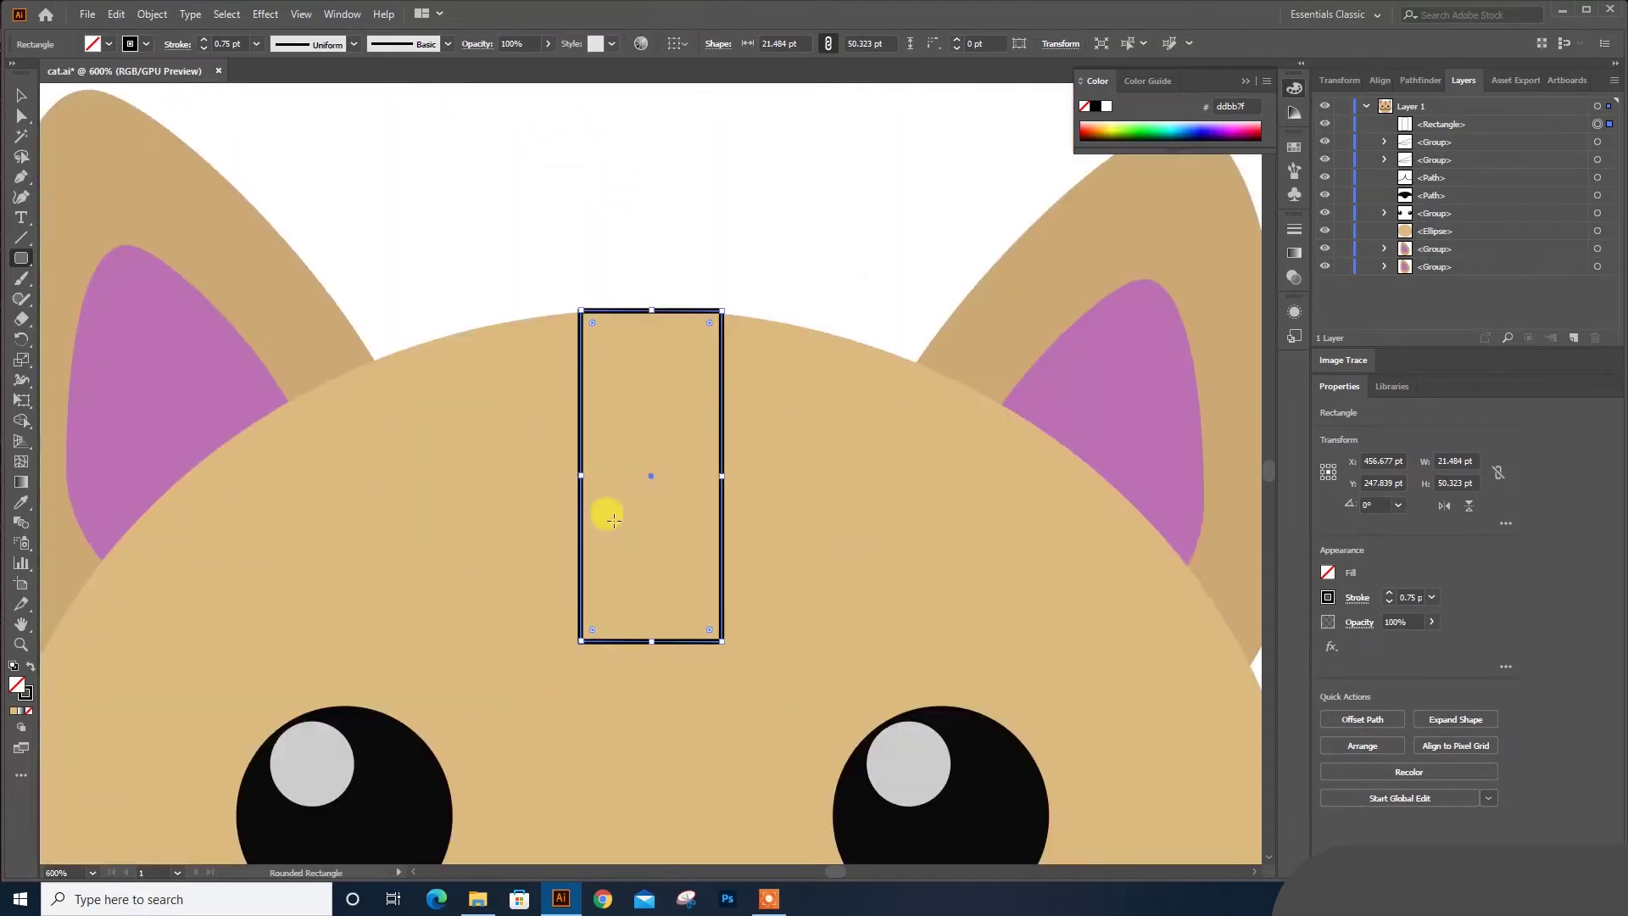
drag(711, 632, 647, 488)
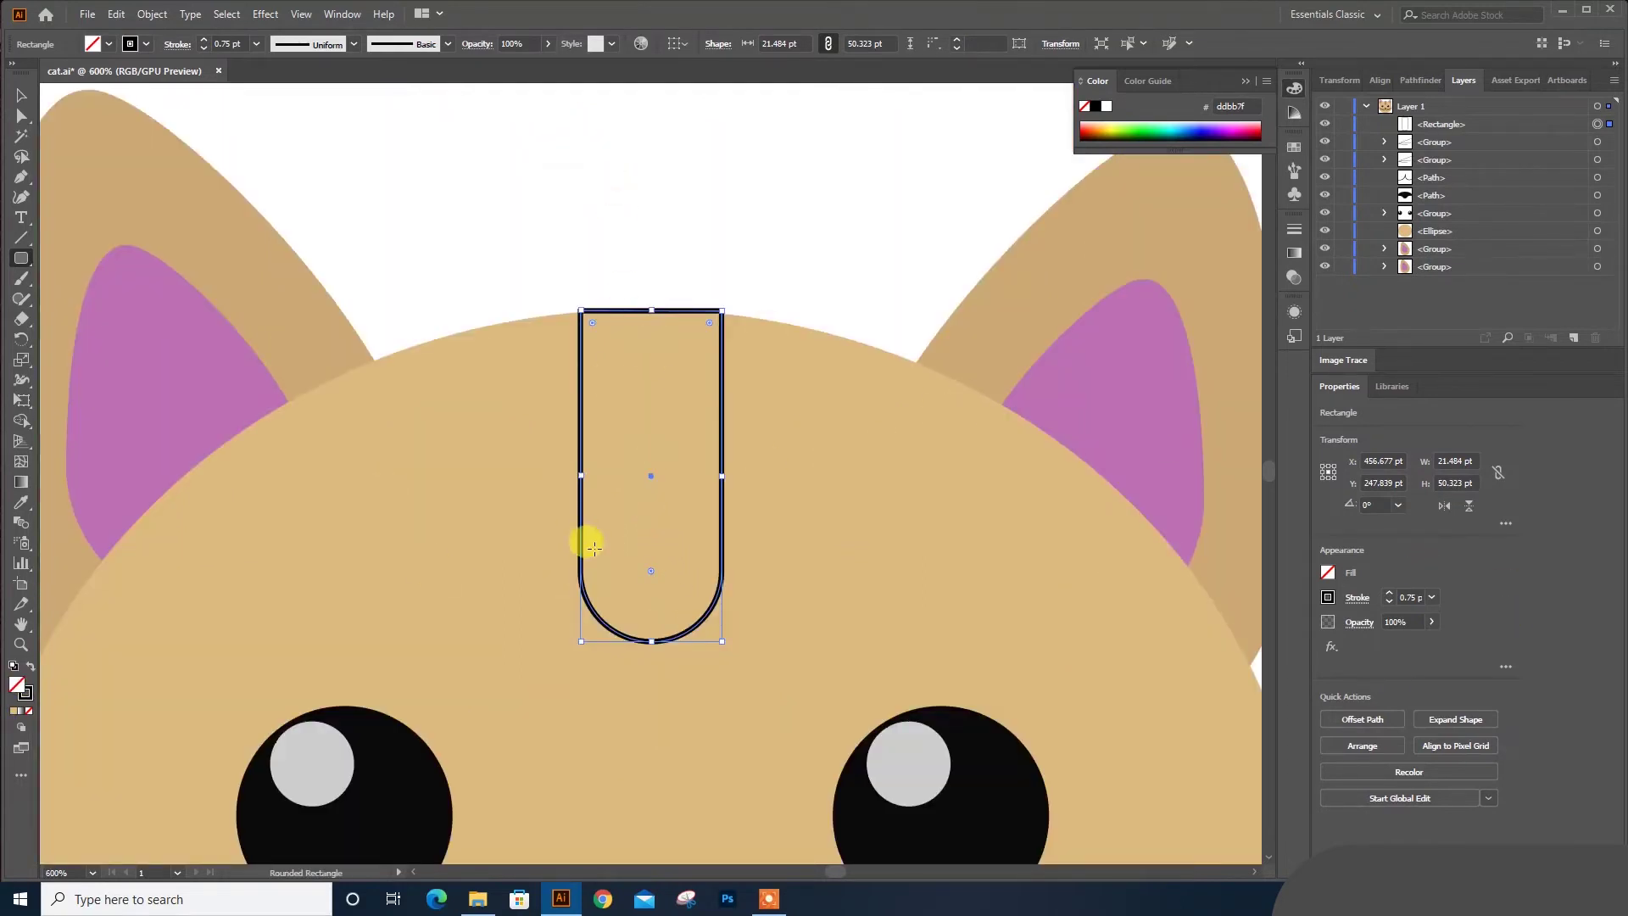
Fill the stripe with the head's tan, then change it to a darker brown
key(i)
click(826, 513)
double_click(22, 687)
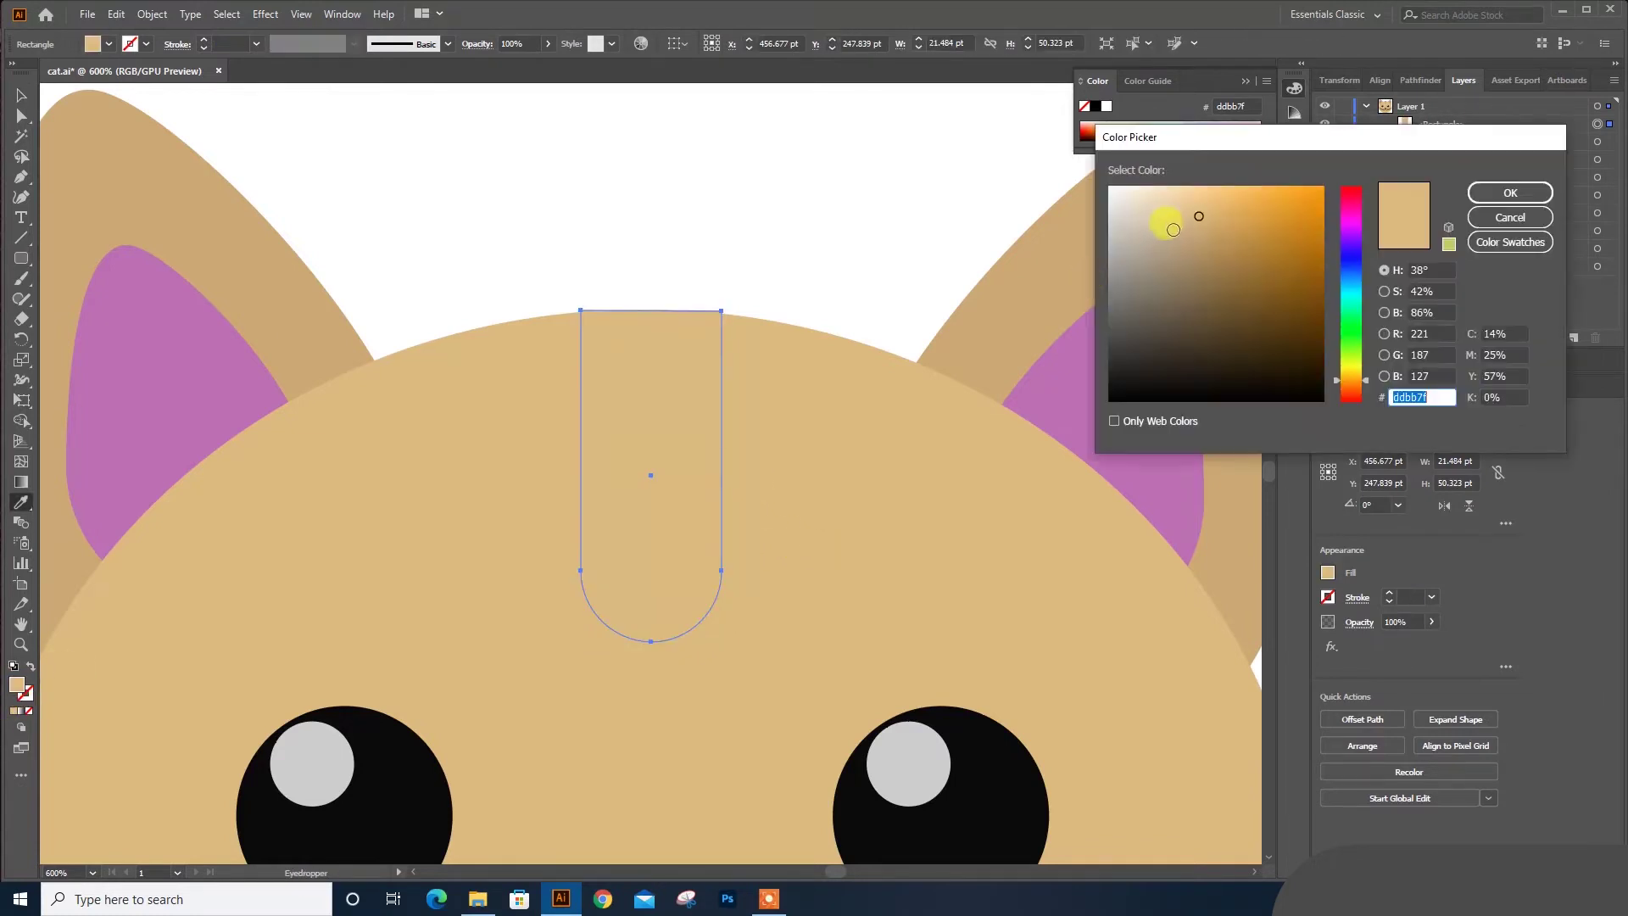
drag(1168, 218, 1199, 268)
click(1480, 191)
scroll(790, 364, down, 4)
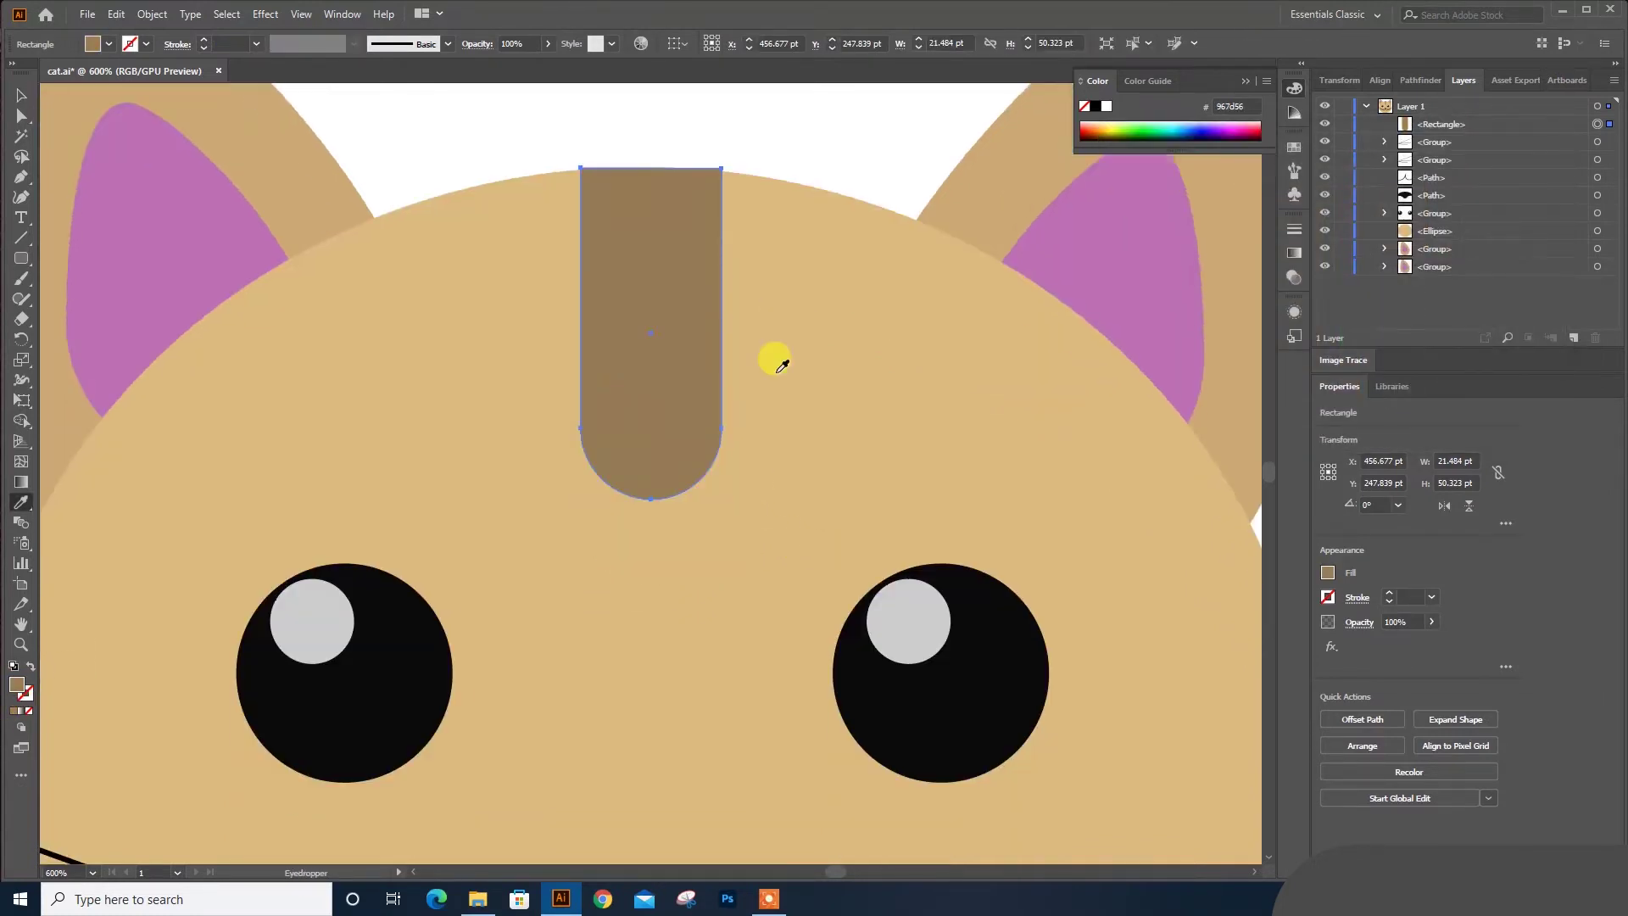
Apply a top-to-bottom gradient to the stripe, sampling tan for both stops
click(22, 482)
click(678, 227)
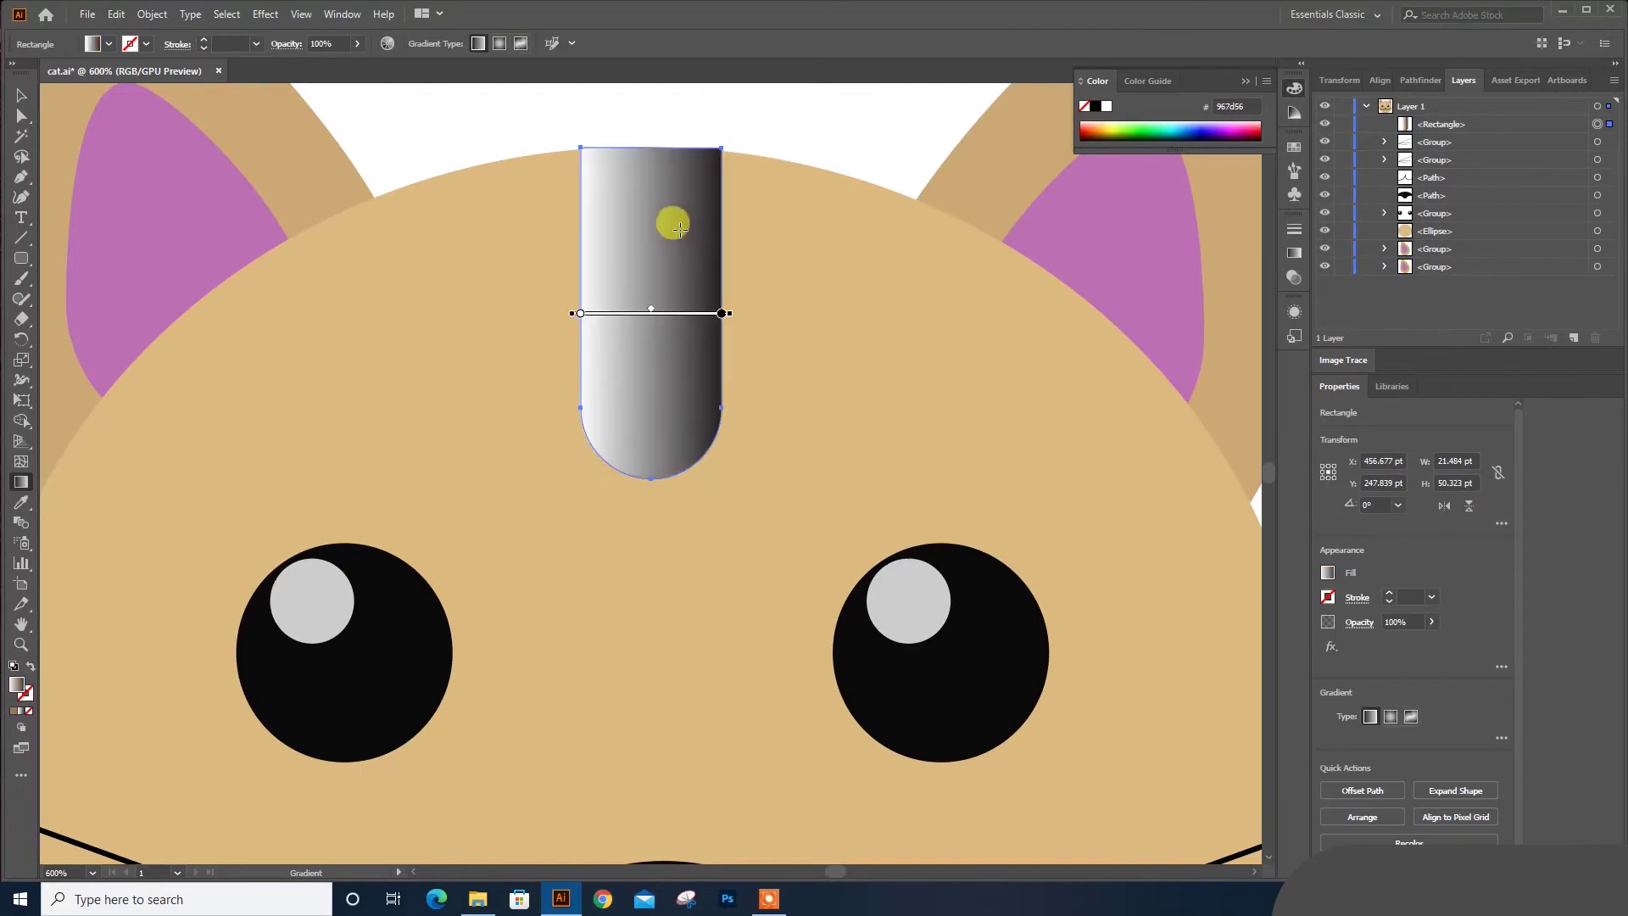
drag(648, 150, 649, 477)
double_click(649, 477)
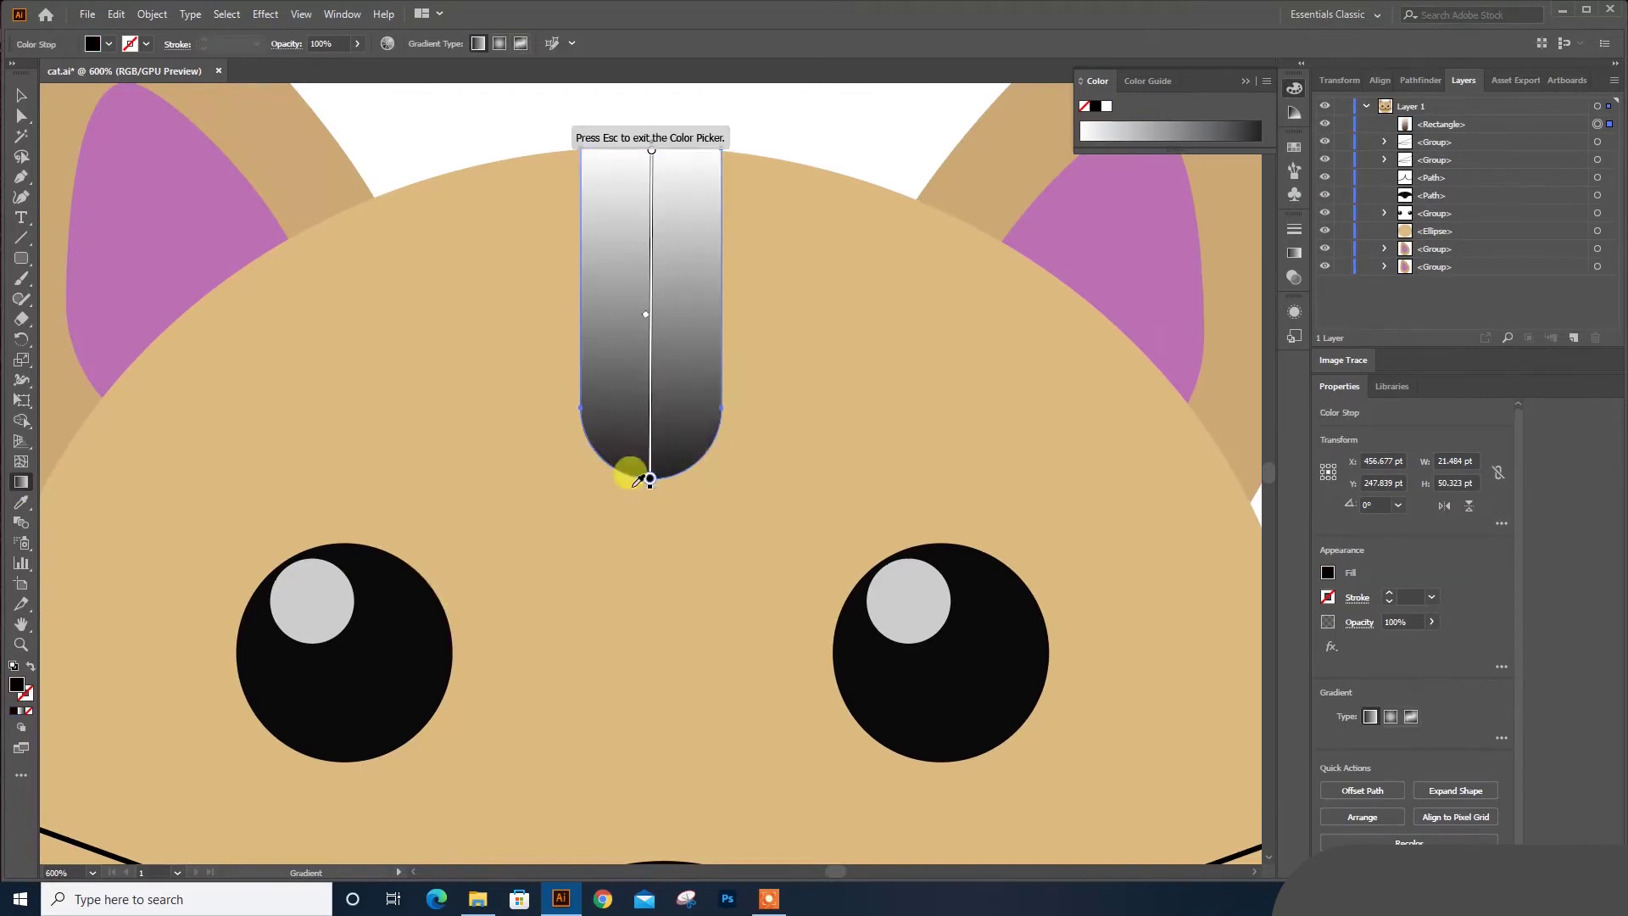
click(652, 156)
double_click(652, 150)
click(851, 207)
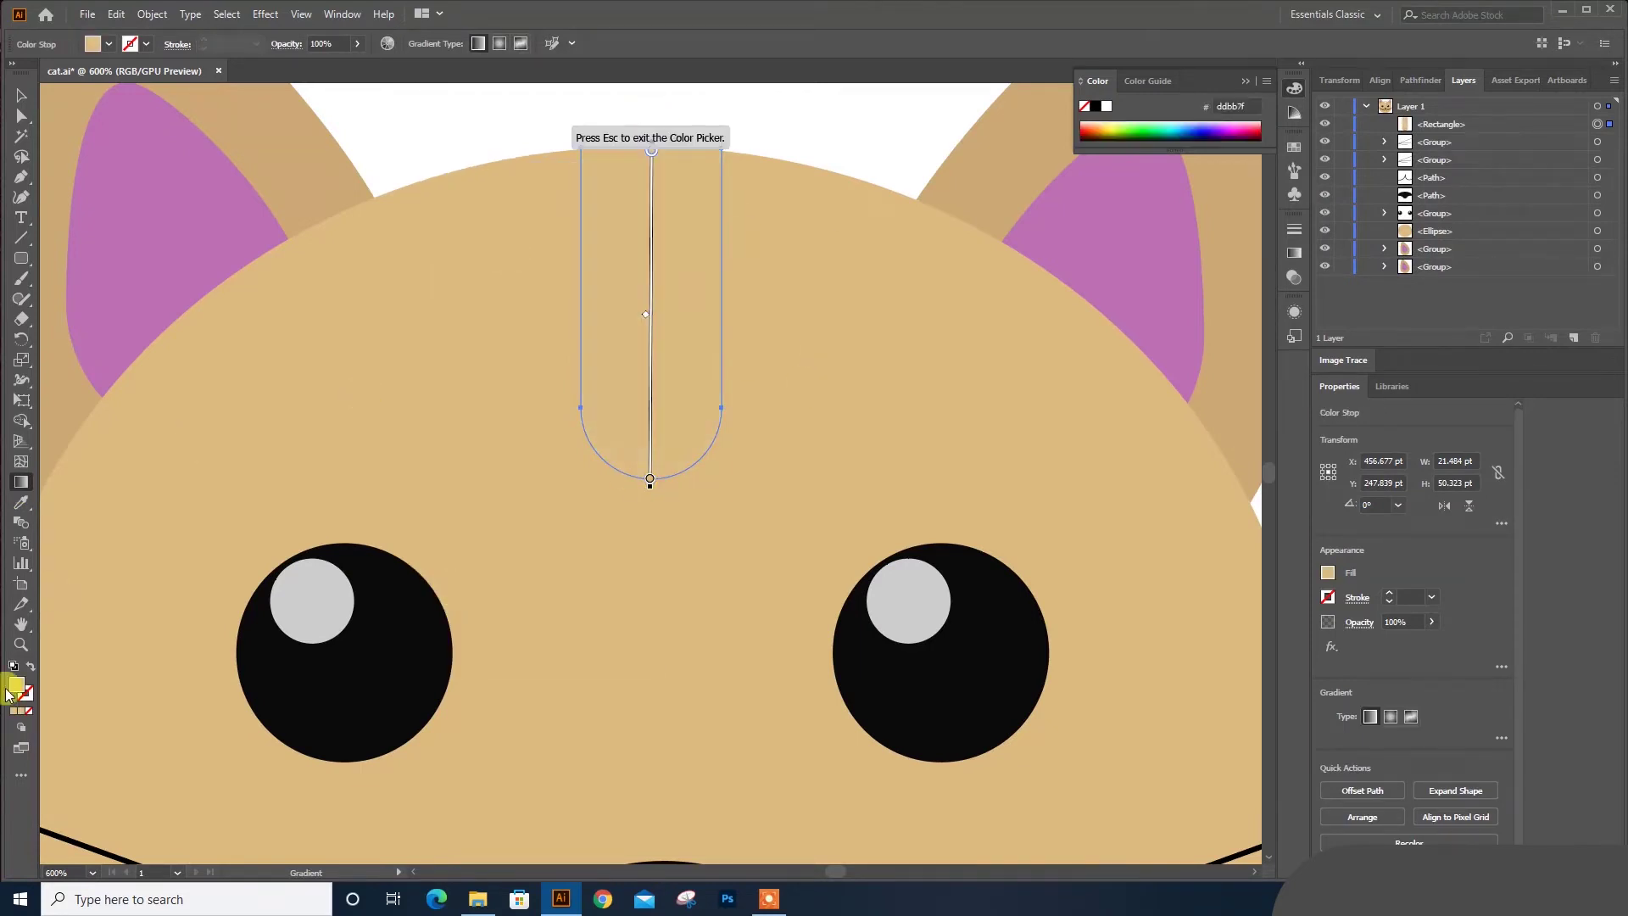
click(649, 480)
Set both gradient stops to brown 8c6239 and fade the top stop to 42% opacity
double_click(650, 479)
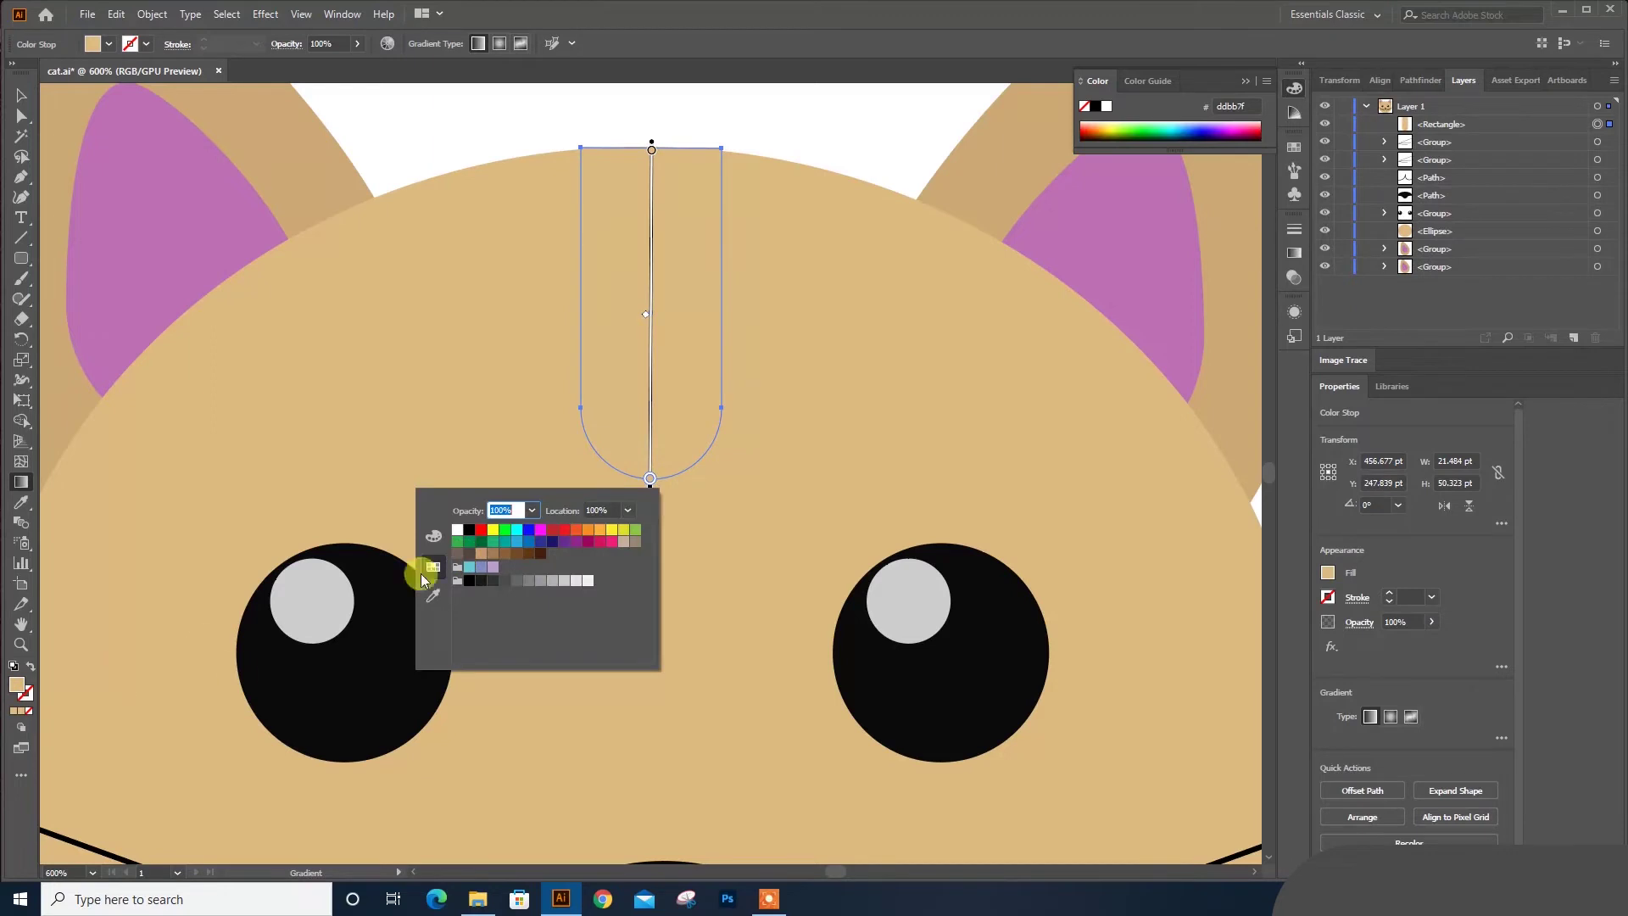
click(505, 554)
double_click(647, 147)
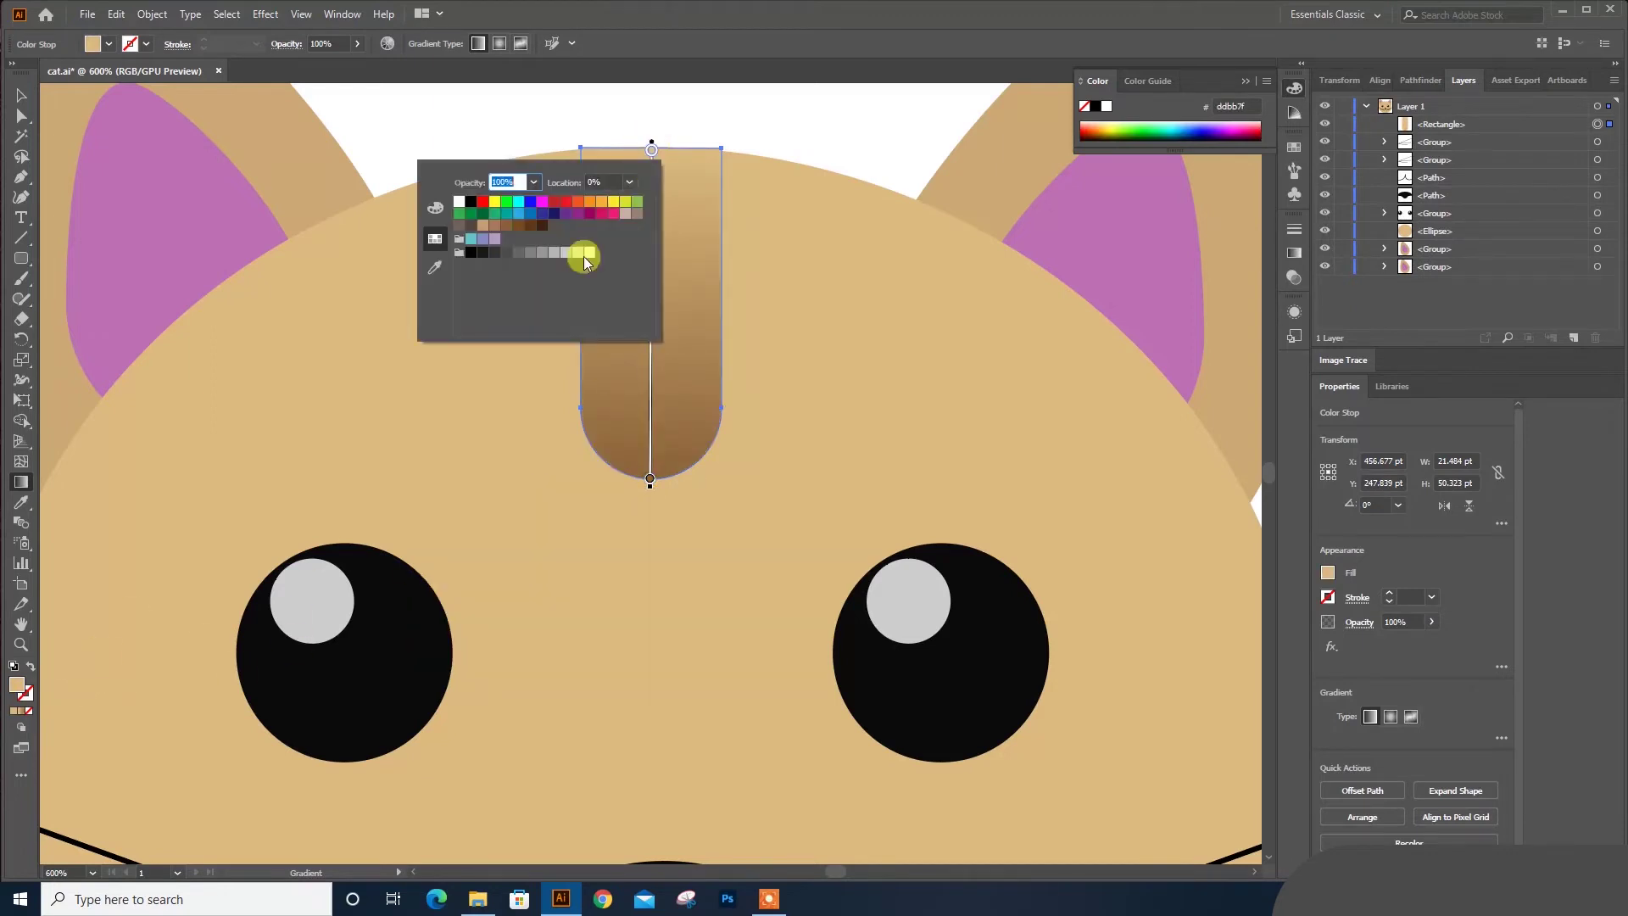
click(506, 226)
click(1432, 622)
drag(1433, 646, 1393, 647)
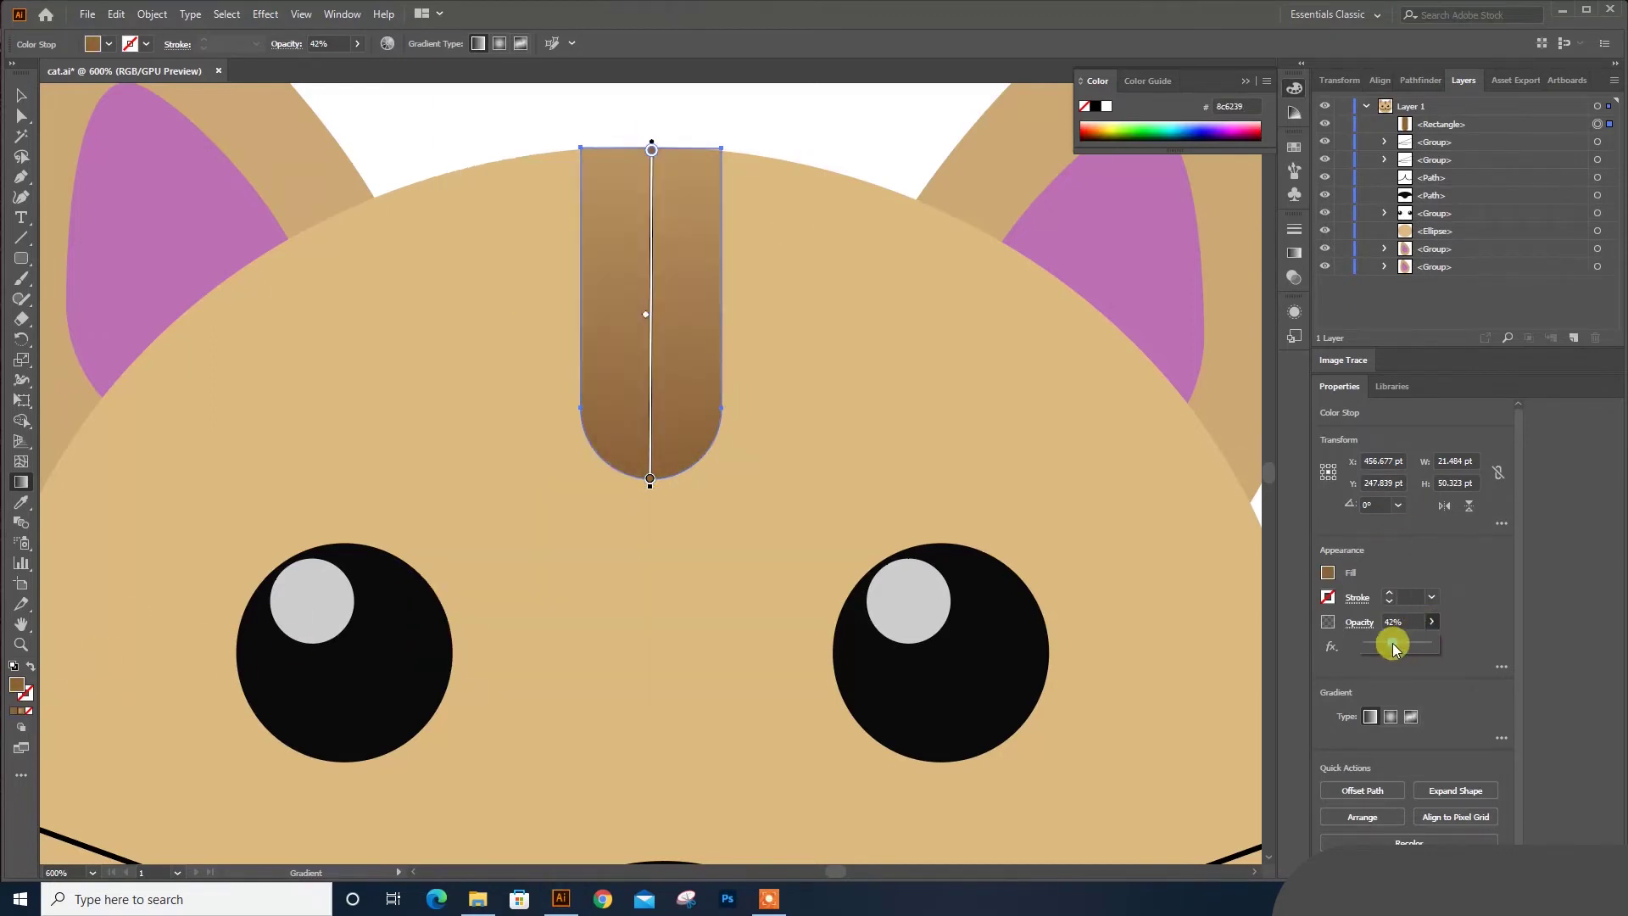
click(21, 95)
click(356, 108)
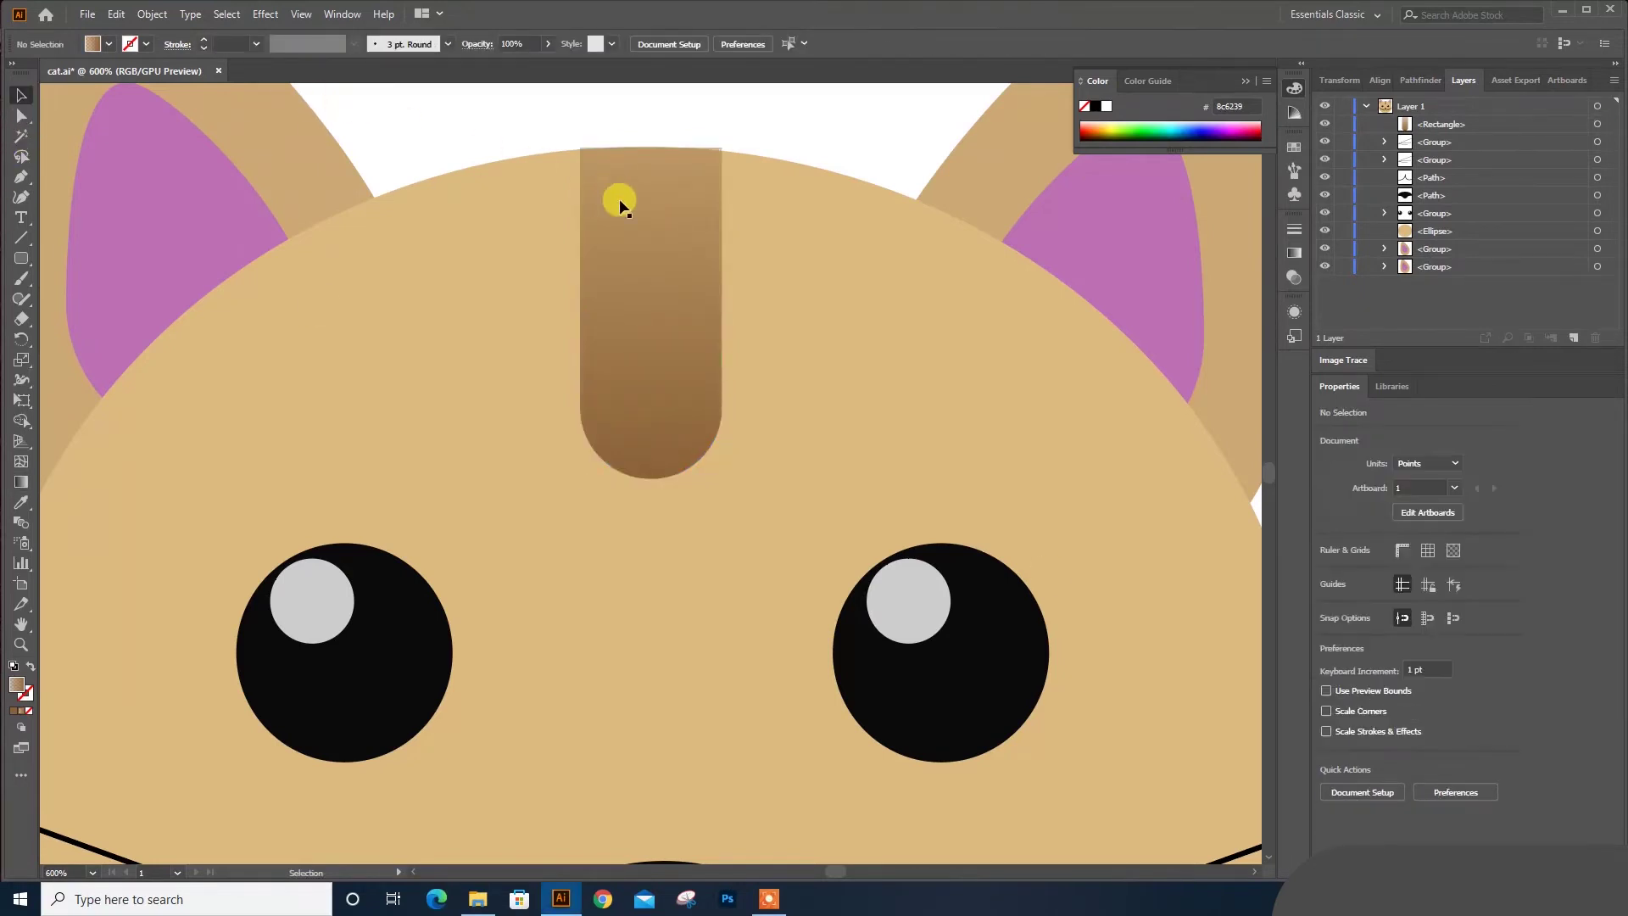
Round the stripe's top corners and set its opacity to 50%
click(713, 153)
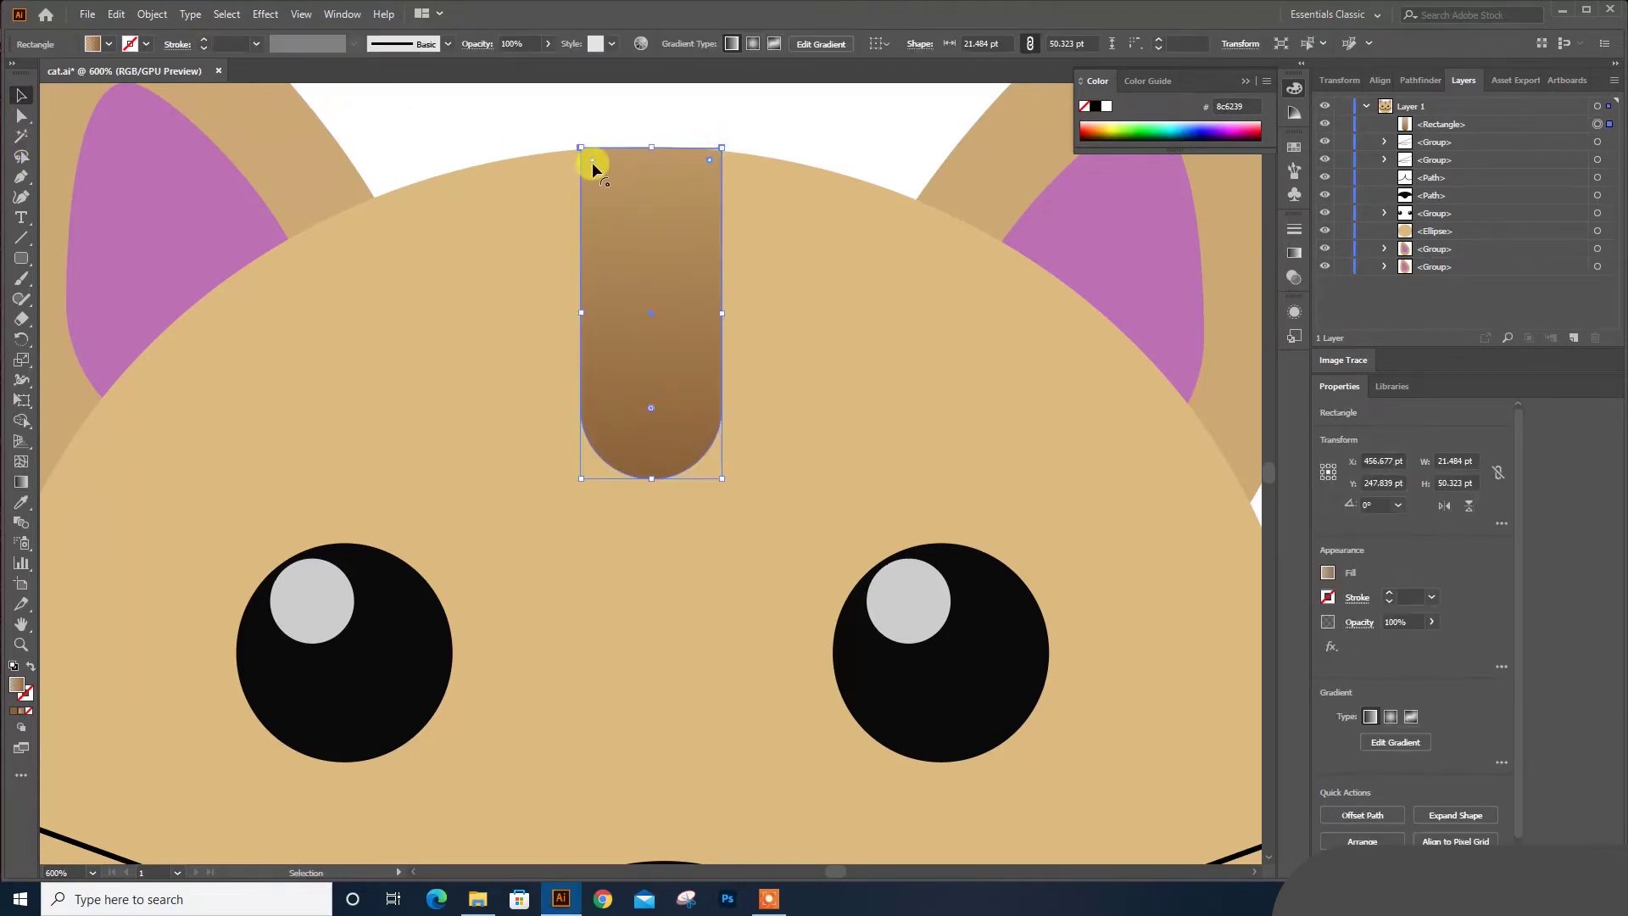
drag(592, 161, 665, 115)
click(1431, 622)
drag(1407, 644, 1382, 644)
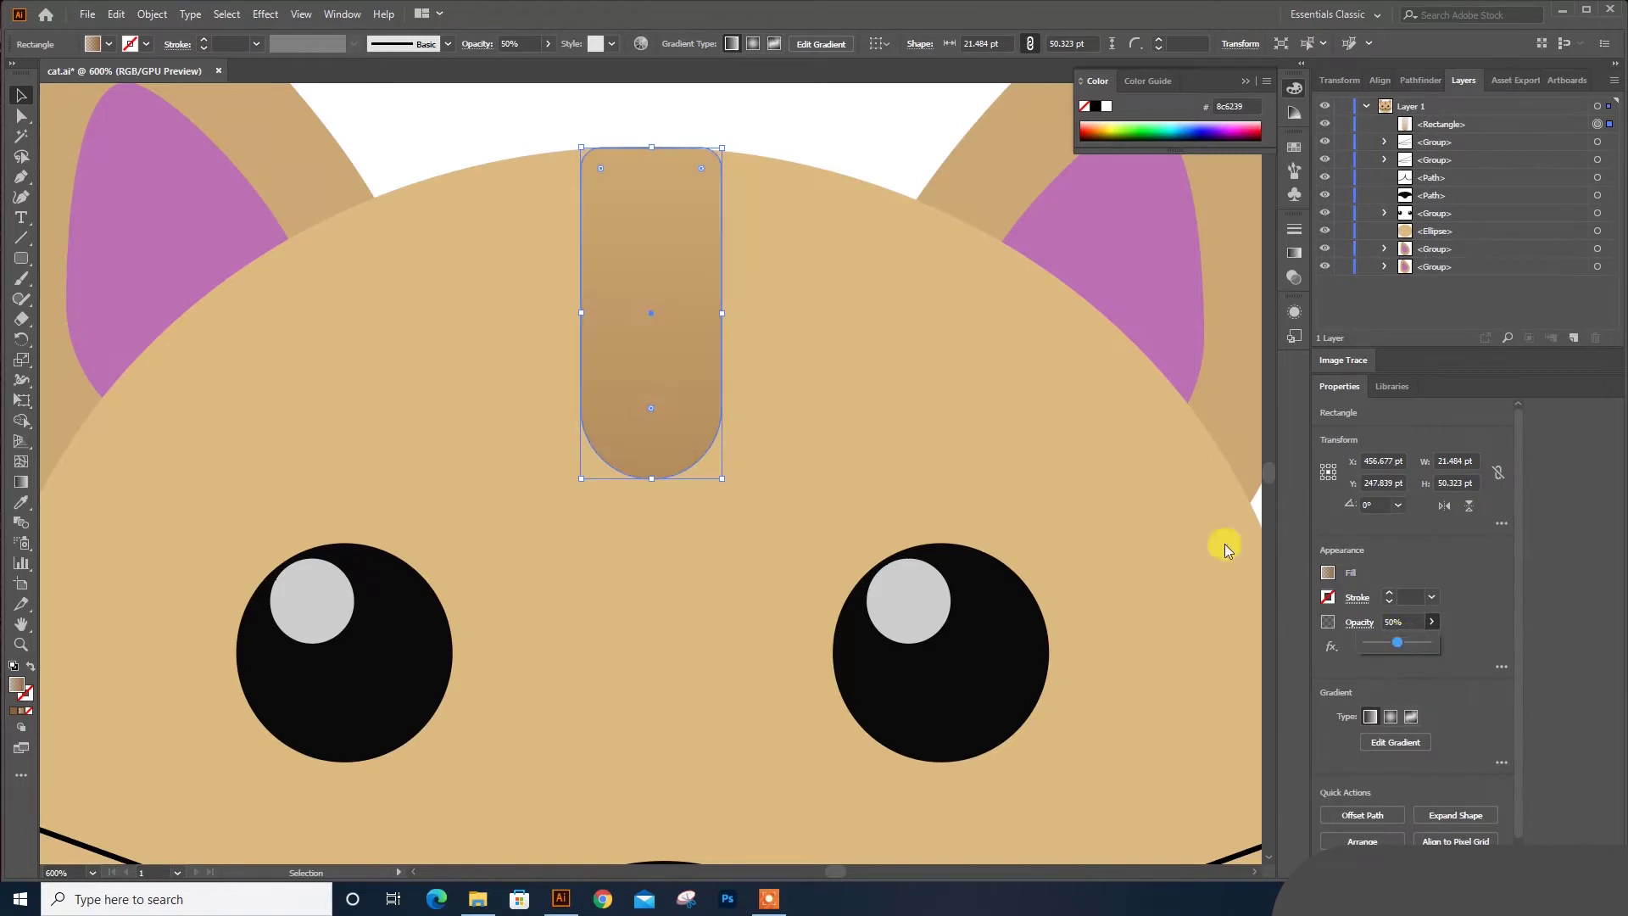
click(828, 144)
key(ctrl+minus)
key(ctrl+minus)
key(ctrl+minus)
key(ctrl+plus)
key(ctrl+plus)
key(ctrl+plus)
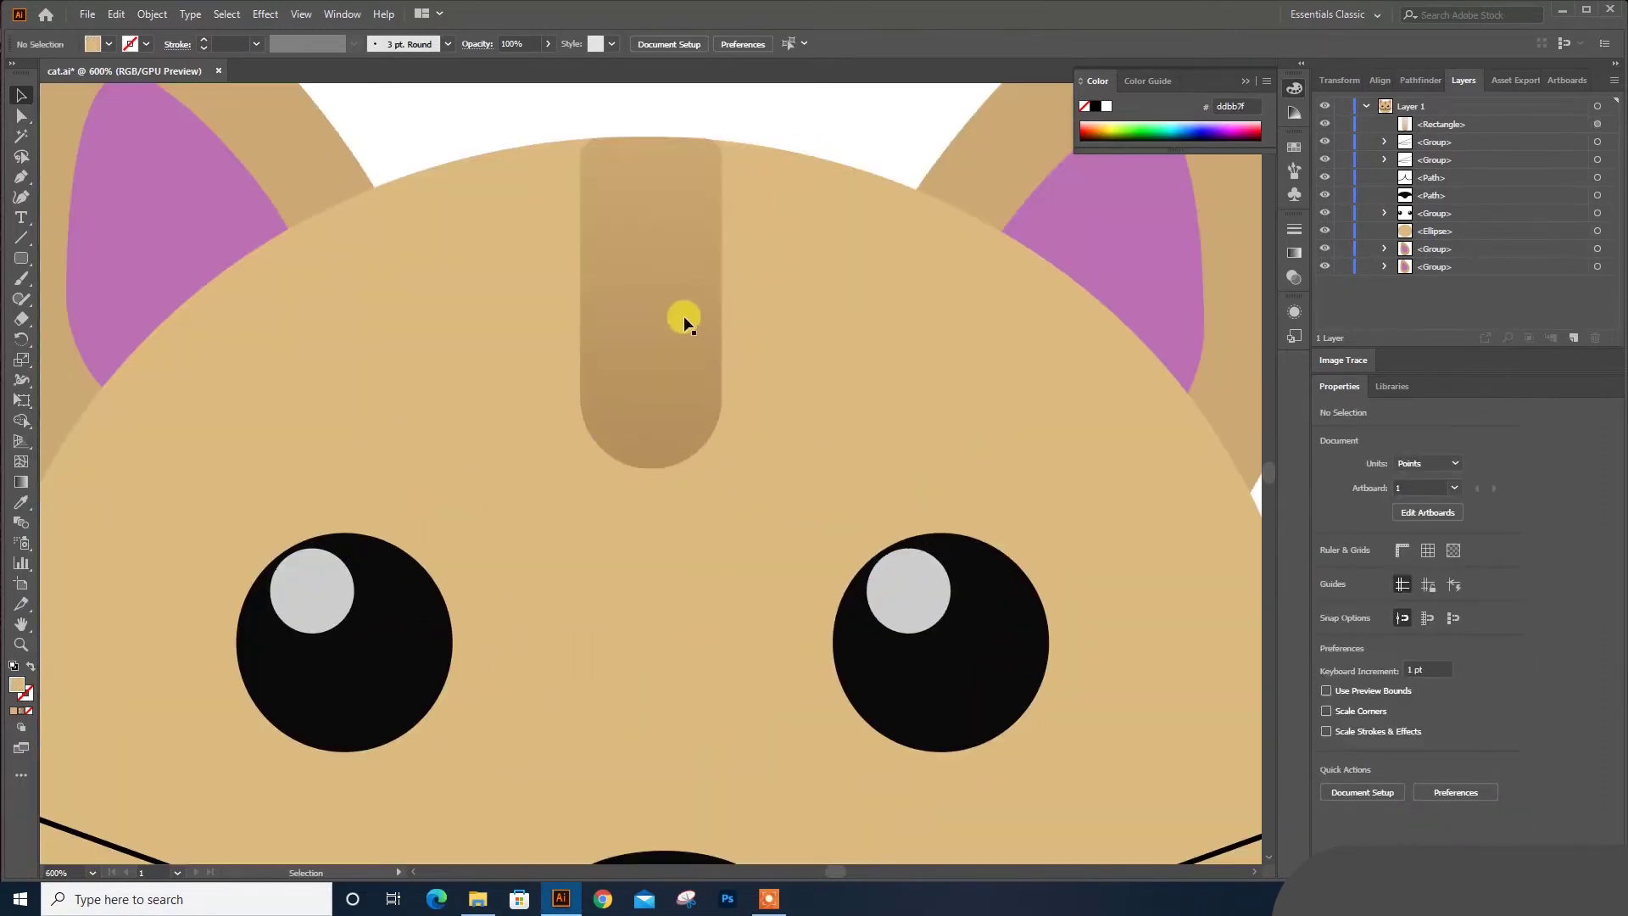
Alt-drag copies of the stripe to its left and right, shortening the left one
mouse_move(618, 301)
mouse_down()
mouse_move(488, 482)
mouse_move(486, 334)
mouse_up()
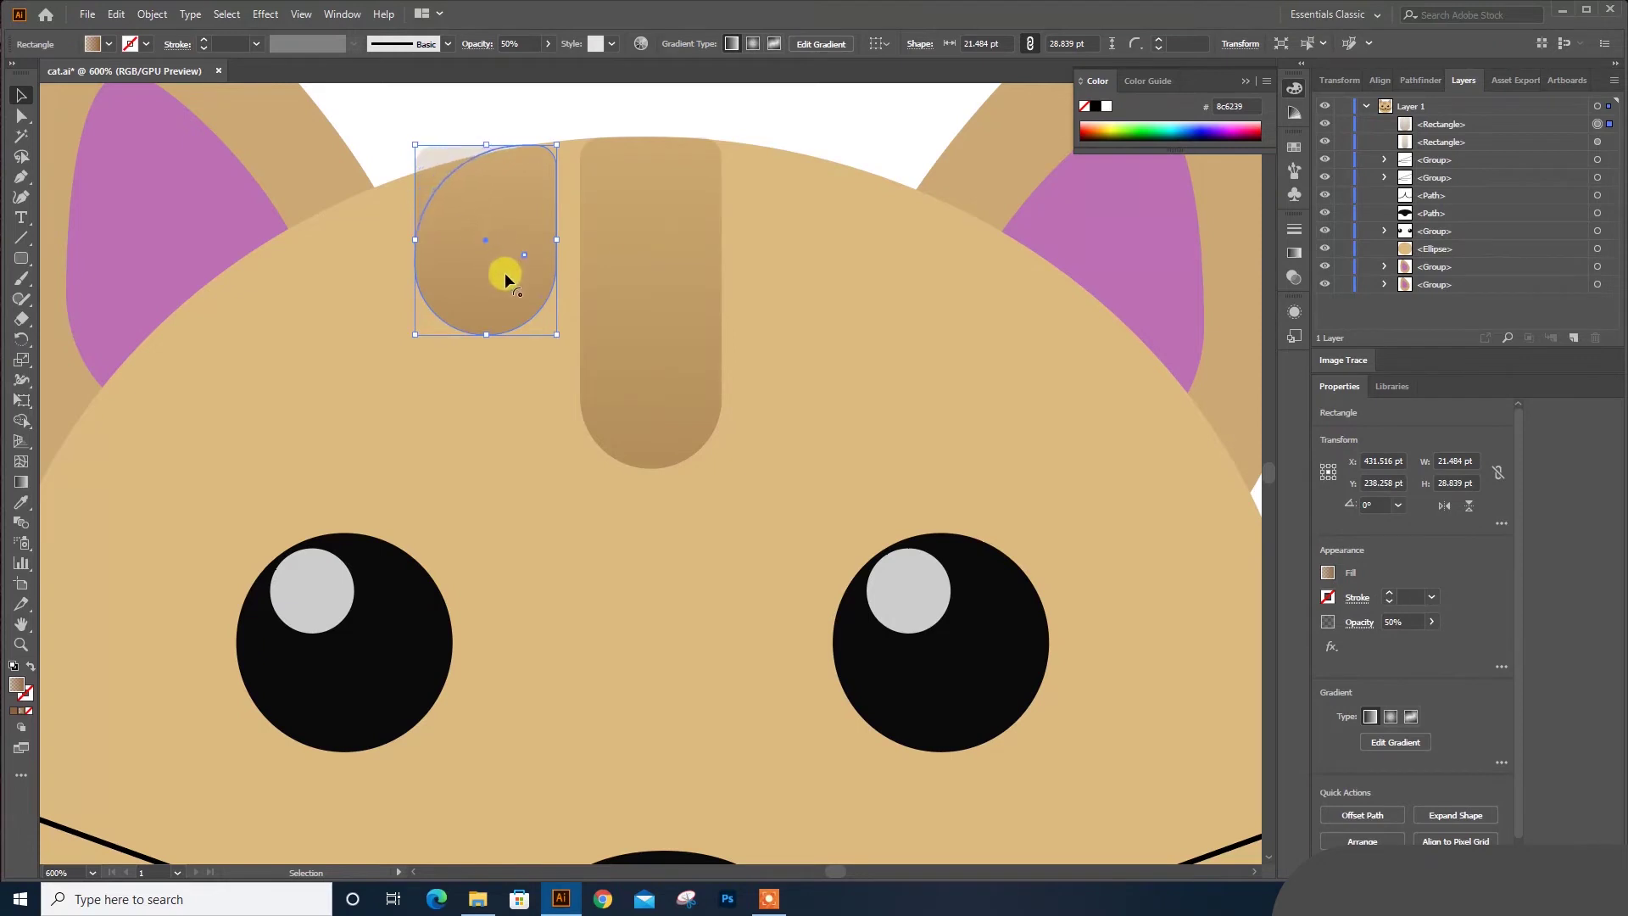
mouse_move(506, 272)
mouse_down()
mouse_move(664, 316)
mouse_move(812, 316)
mouse_up()
click(545, 122)
scroll(548, 121, up, 1)
click(486, 323)
Reflect the right-hand stripe copy so it mirrors the left one
right_click(810, 316)
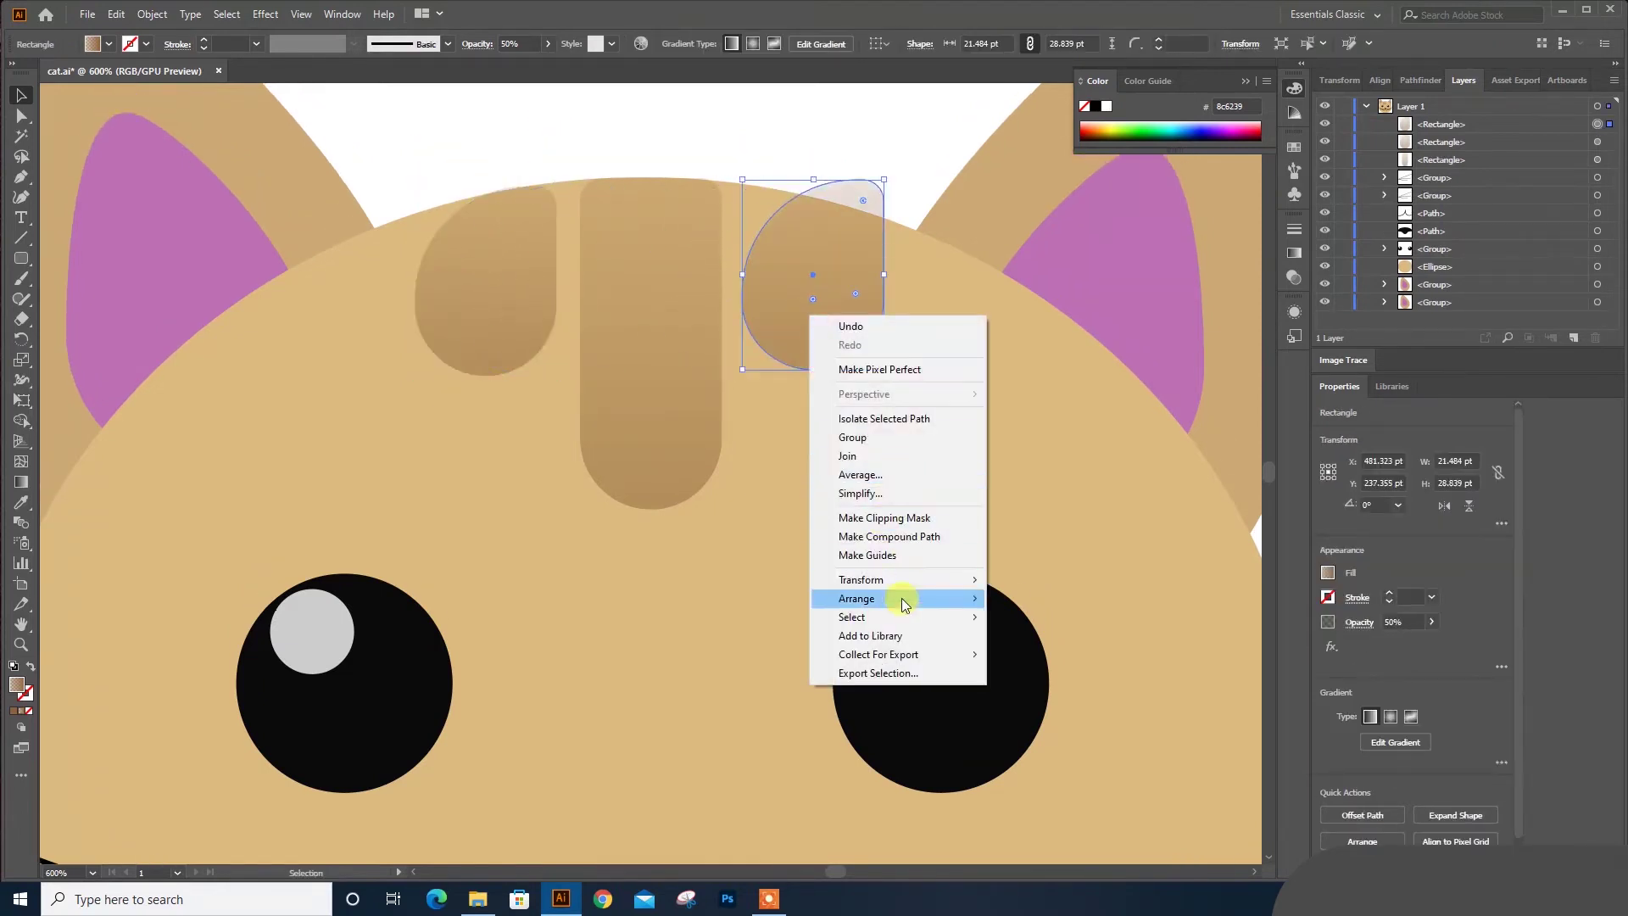
click(1072, 644)
click(1417, 575)
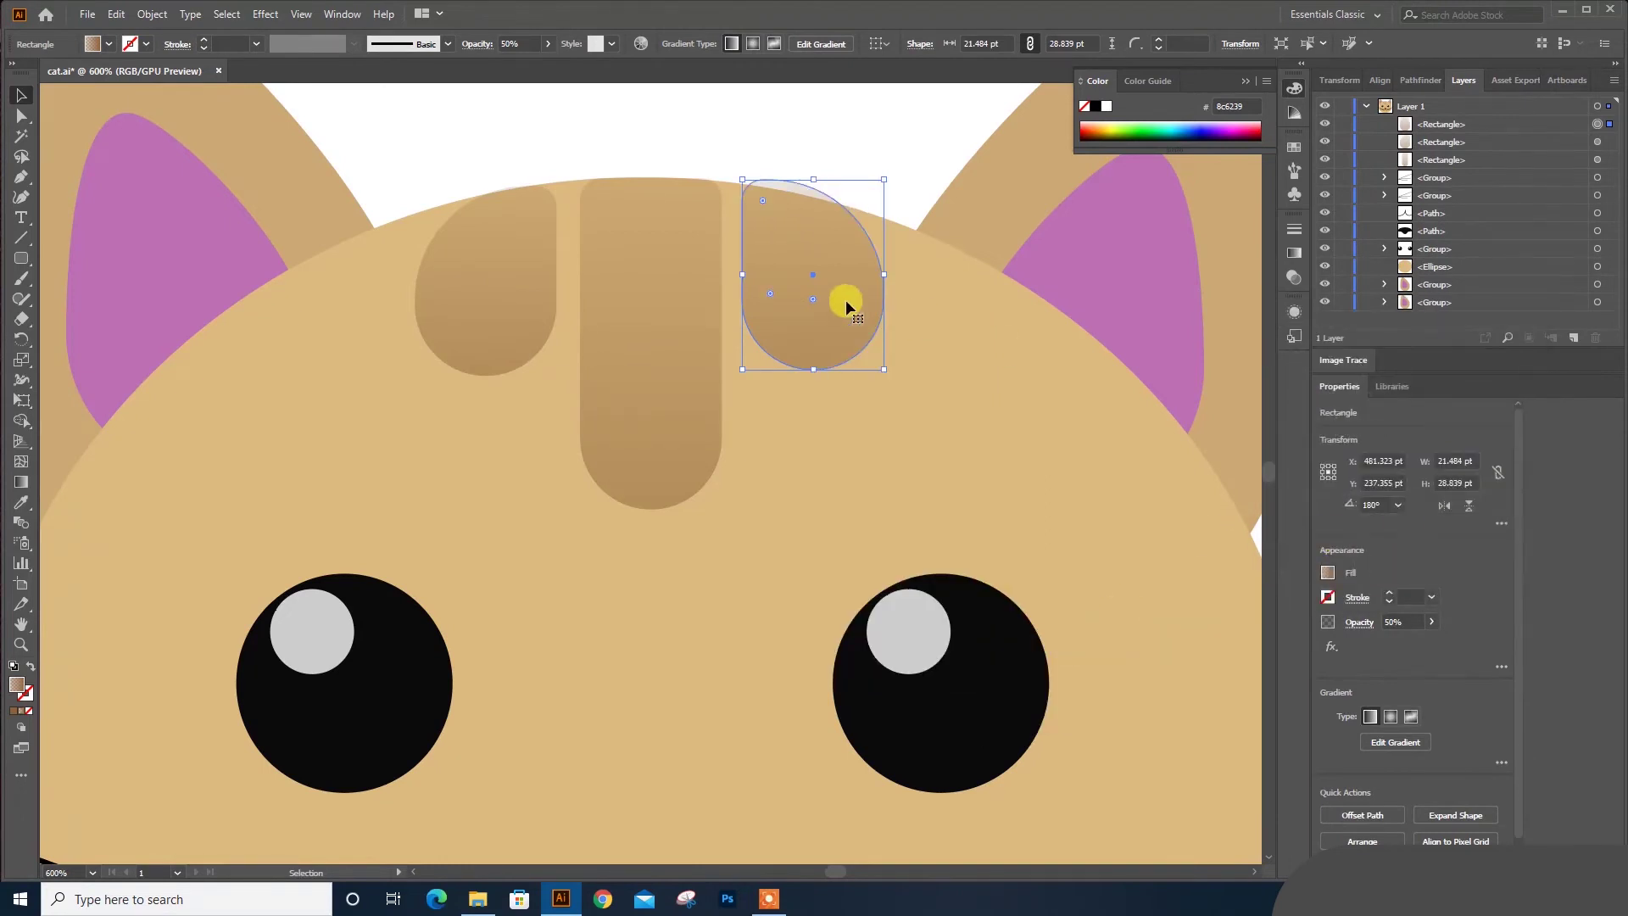
click(838, 297)
click(802, 134)
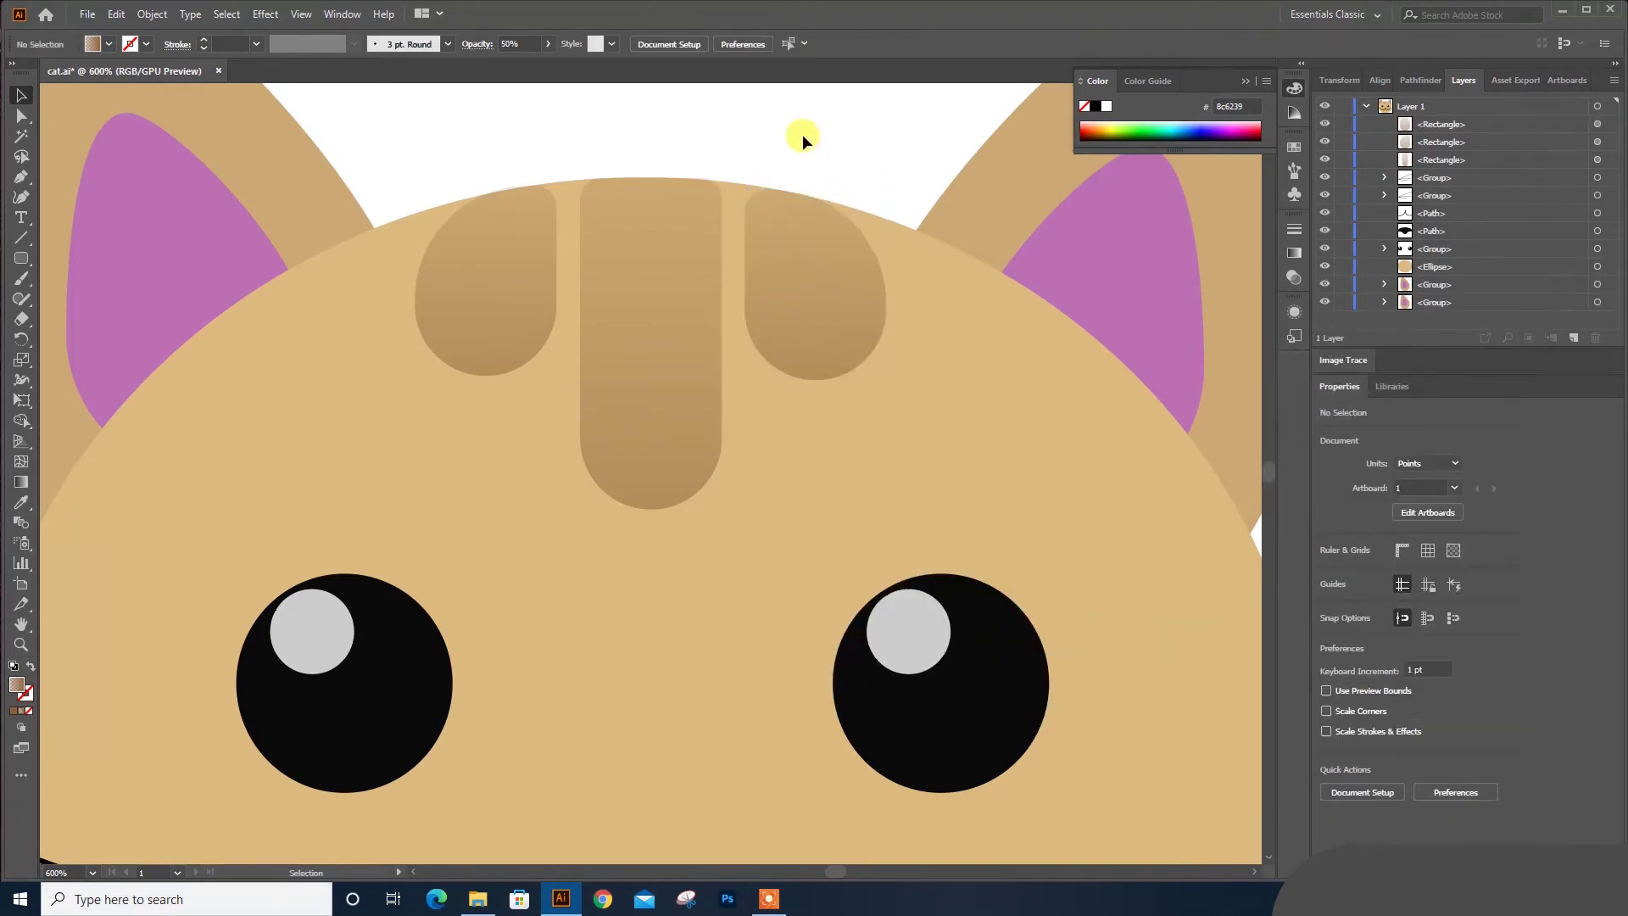
key(ctrl+minus)
key(ctrl+minus)
key(ctrl+minus)
Group all the cat head's parts and move the group up and left
key(ctrl+a)
right_click(736, 471)
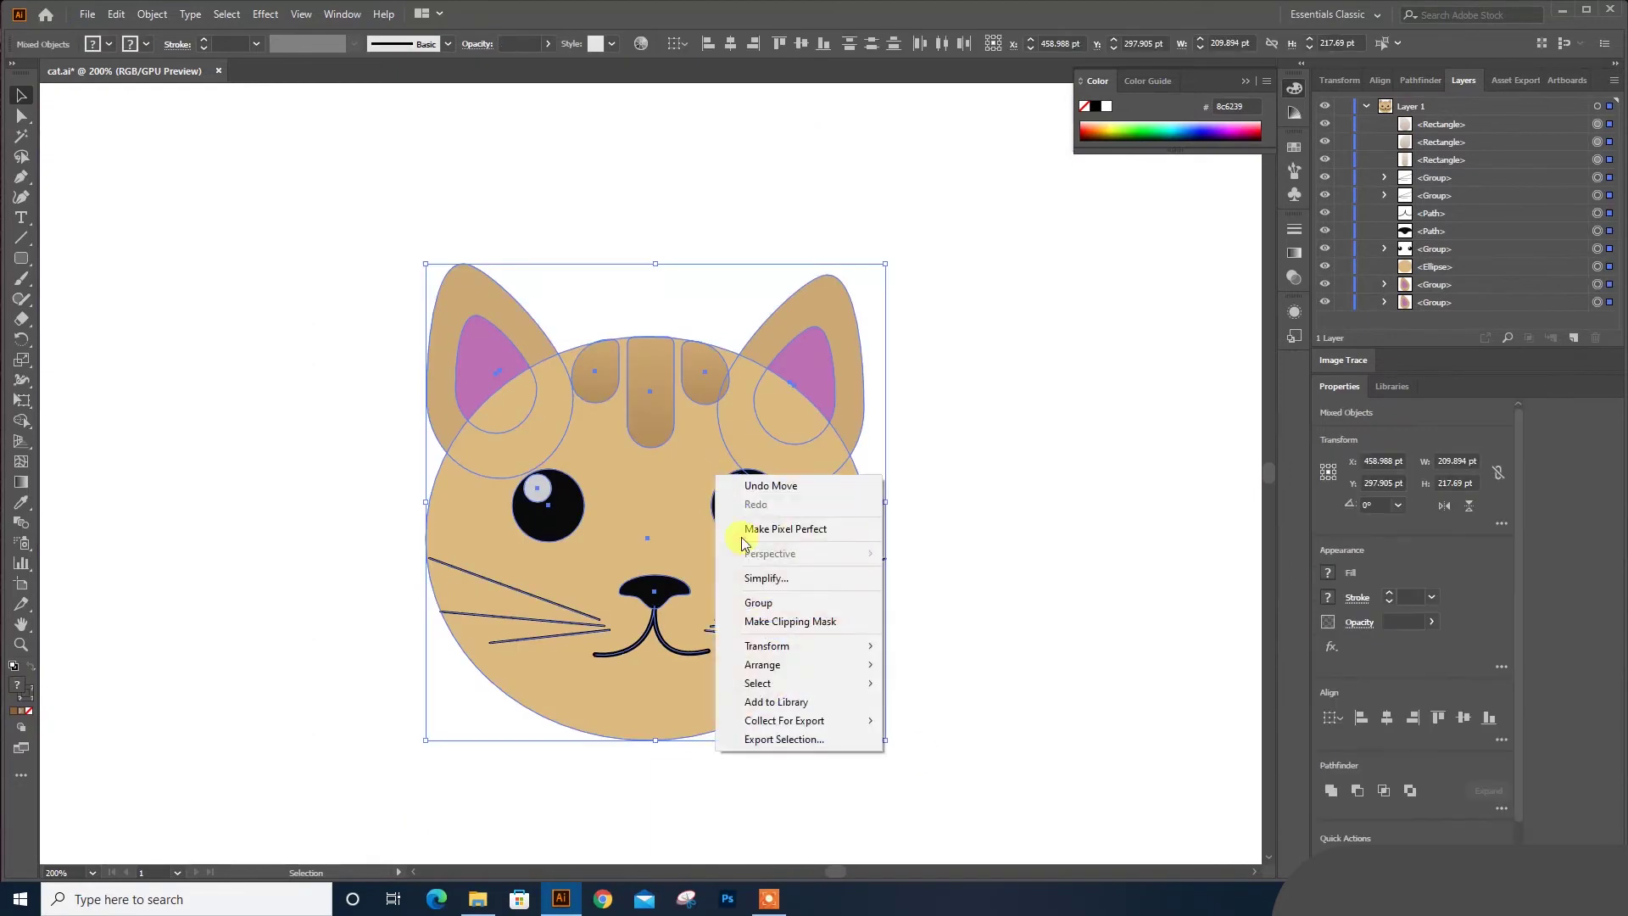
click(767, 602)
drag(760, 613, 715, 545)
click(902, 508)
key(ctrl+minus)
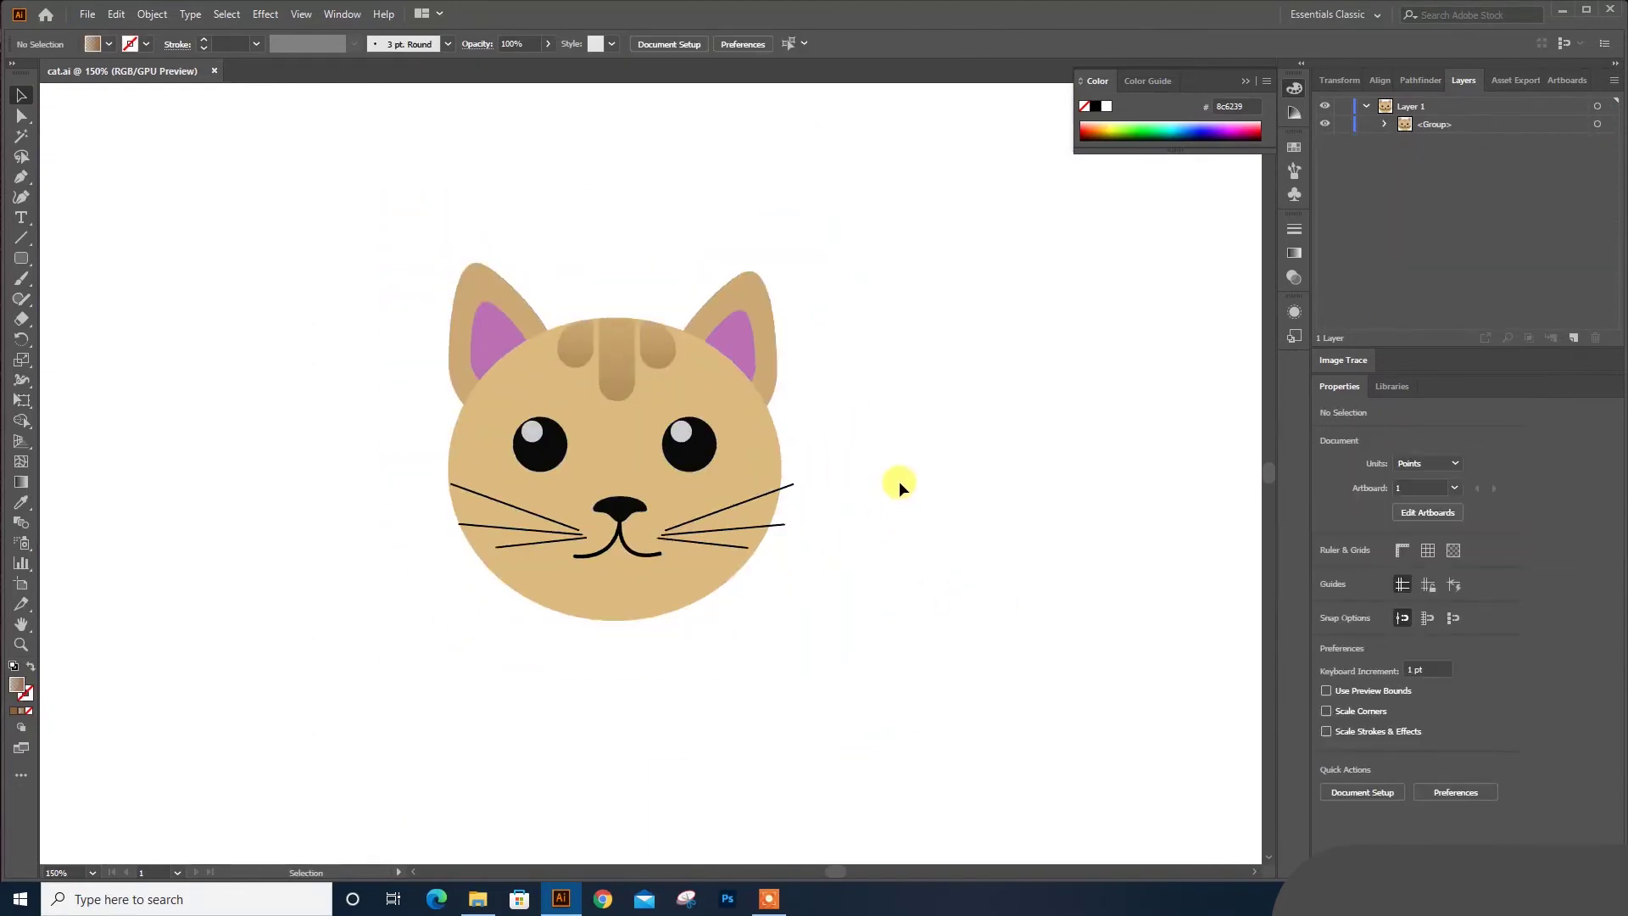
scroll(899, 480, down, 2)
Draw a large rectangle below the cat and make its corners square
drag(21, 265, 53, 273)
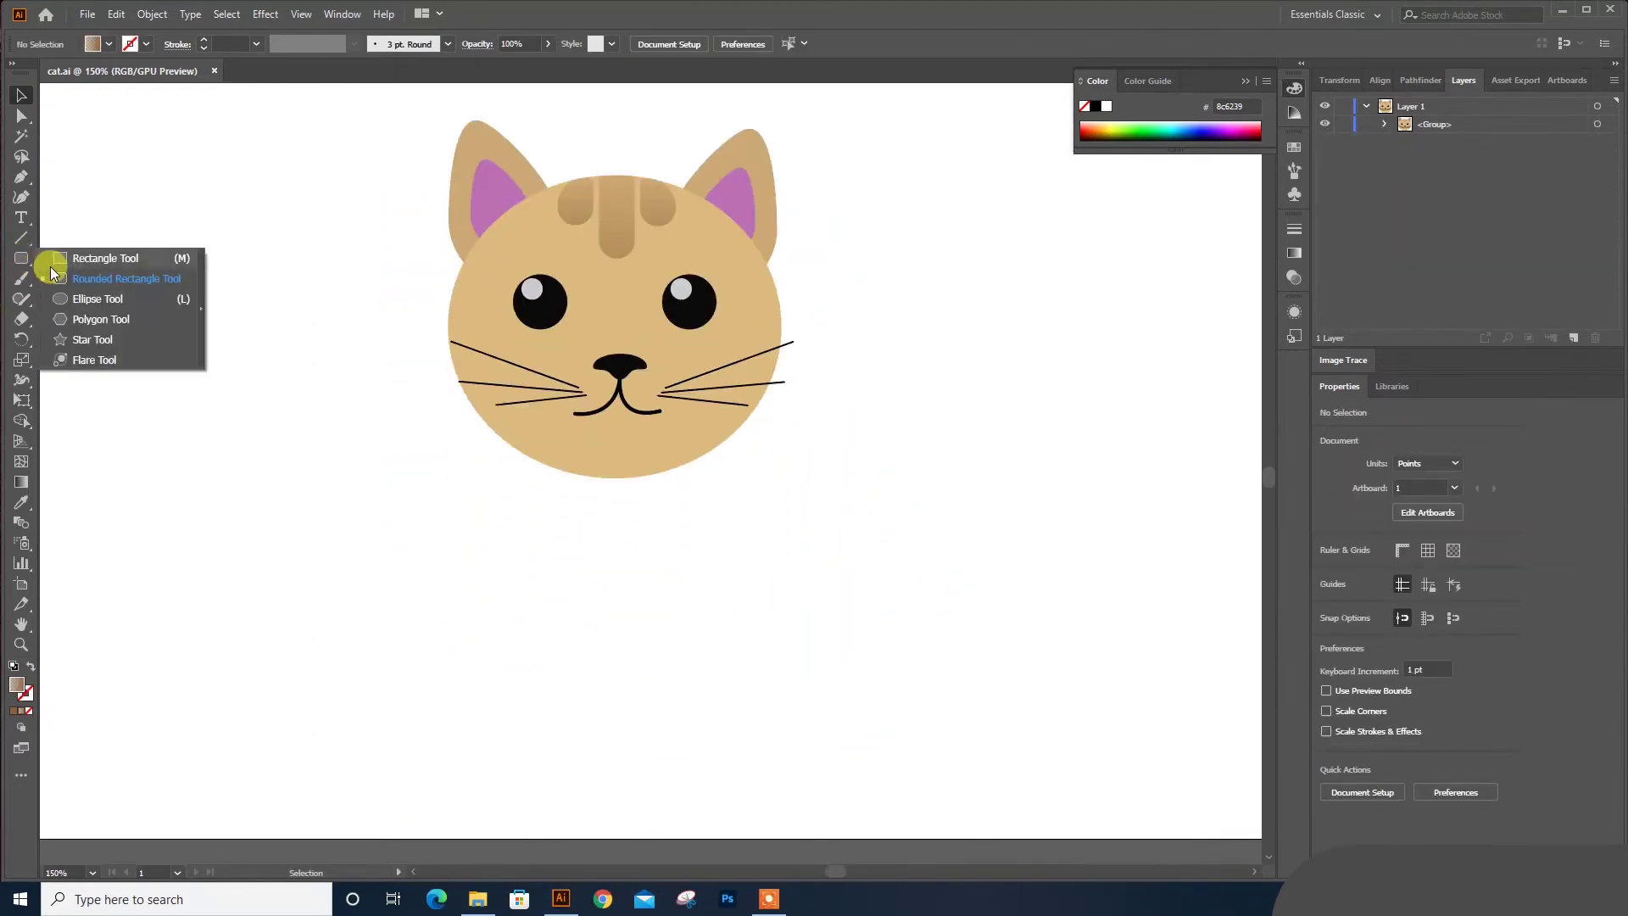
drag(304, 479, 913, 814)
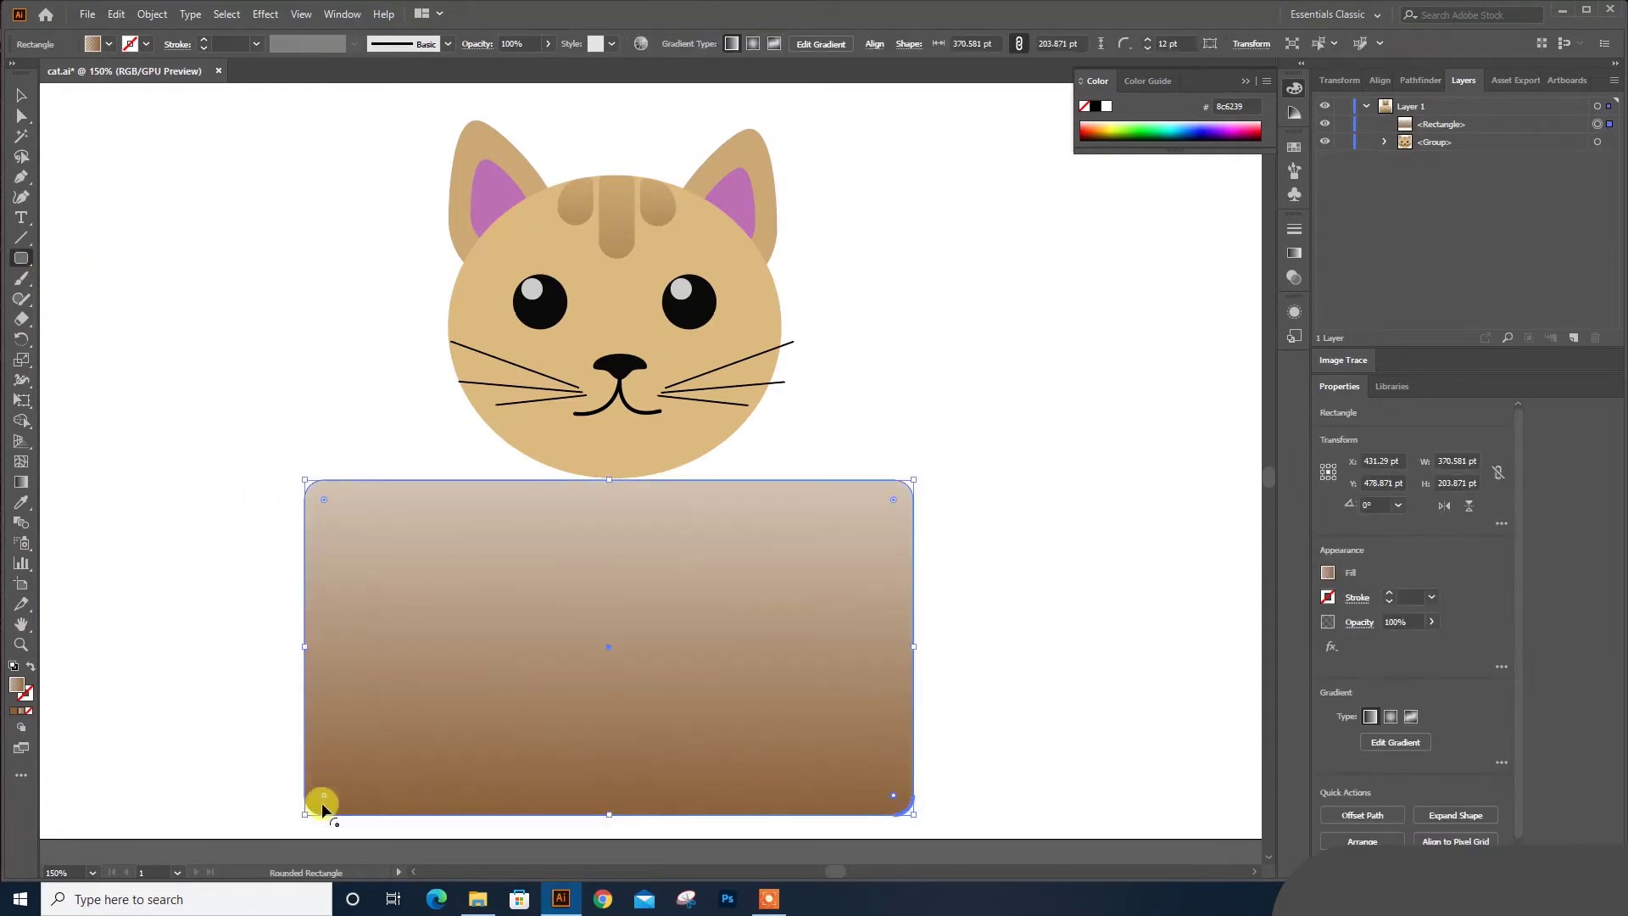
drag(323, 797, 312, 802)
click(21, 96)
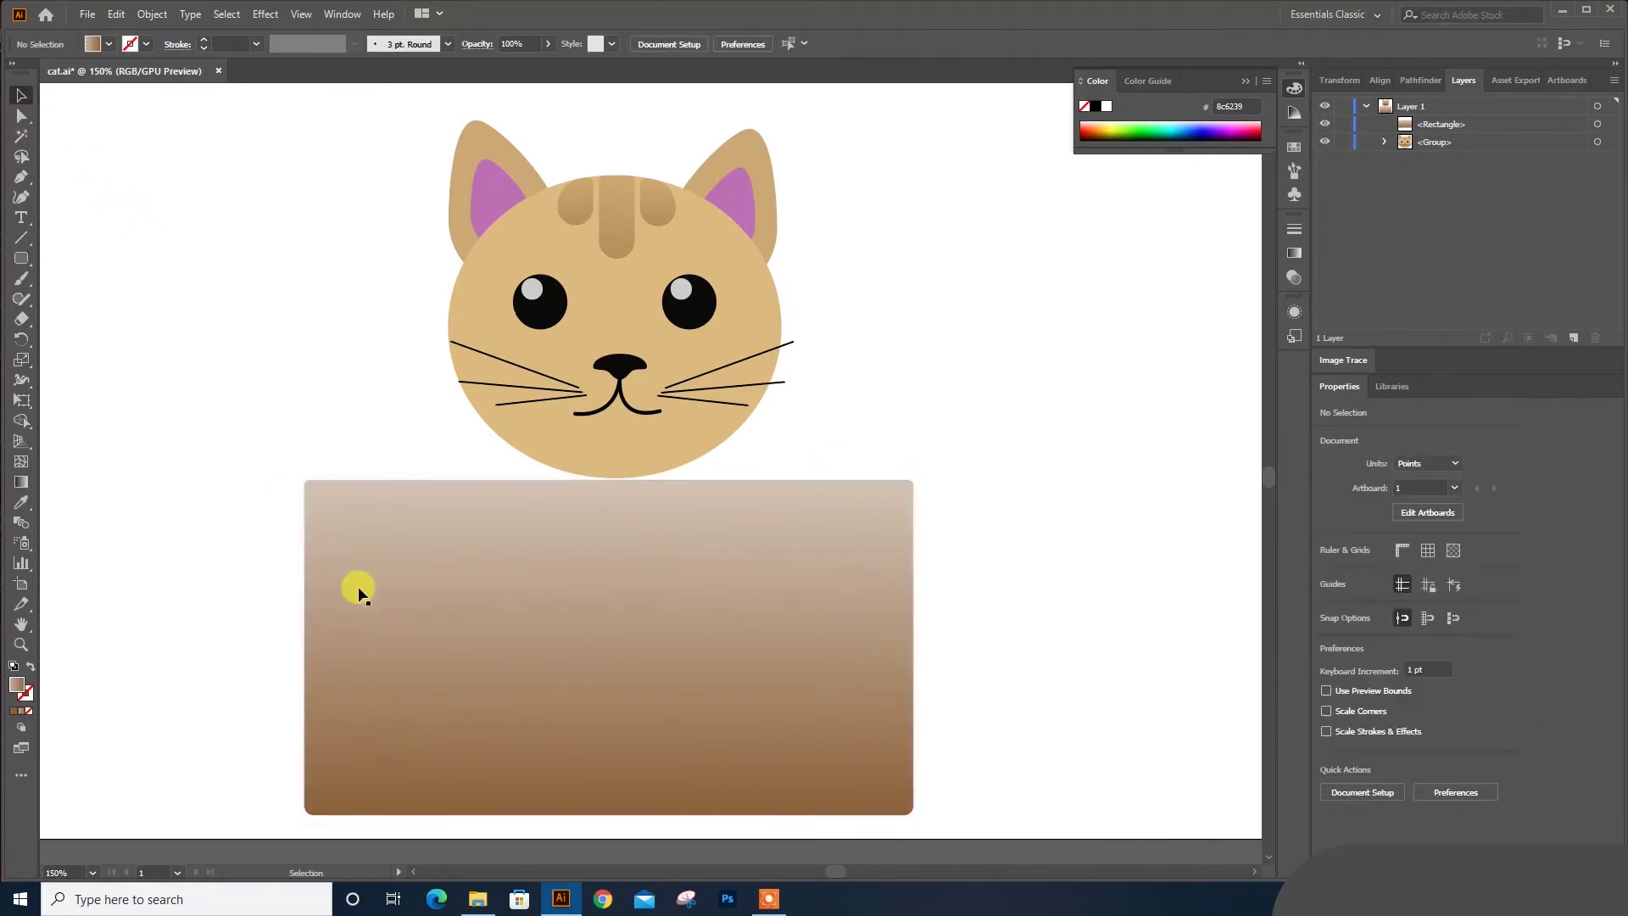
Fill the box with solid warm brown a87348
click(18, 705)
double_click(18, 689)
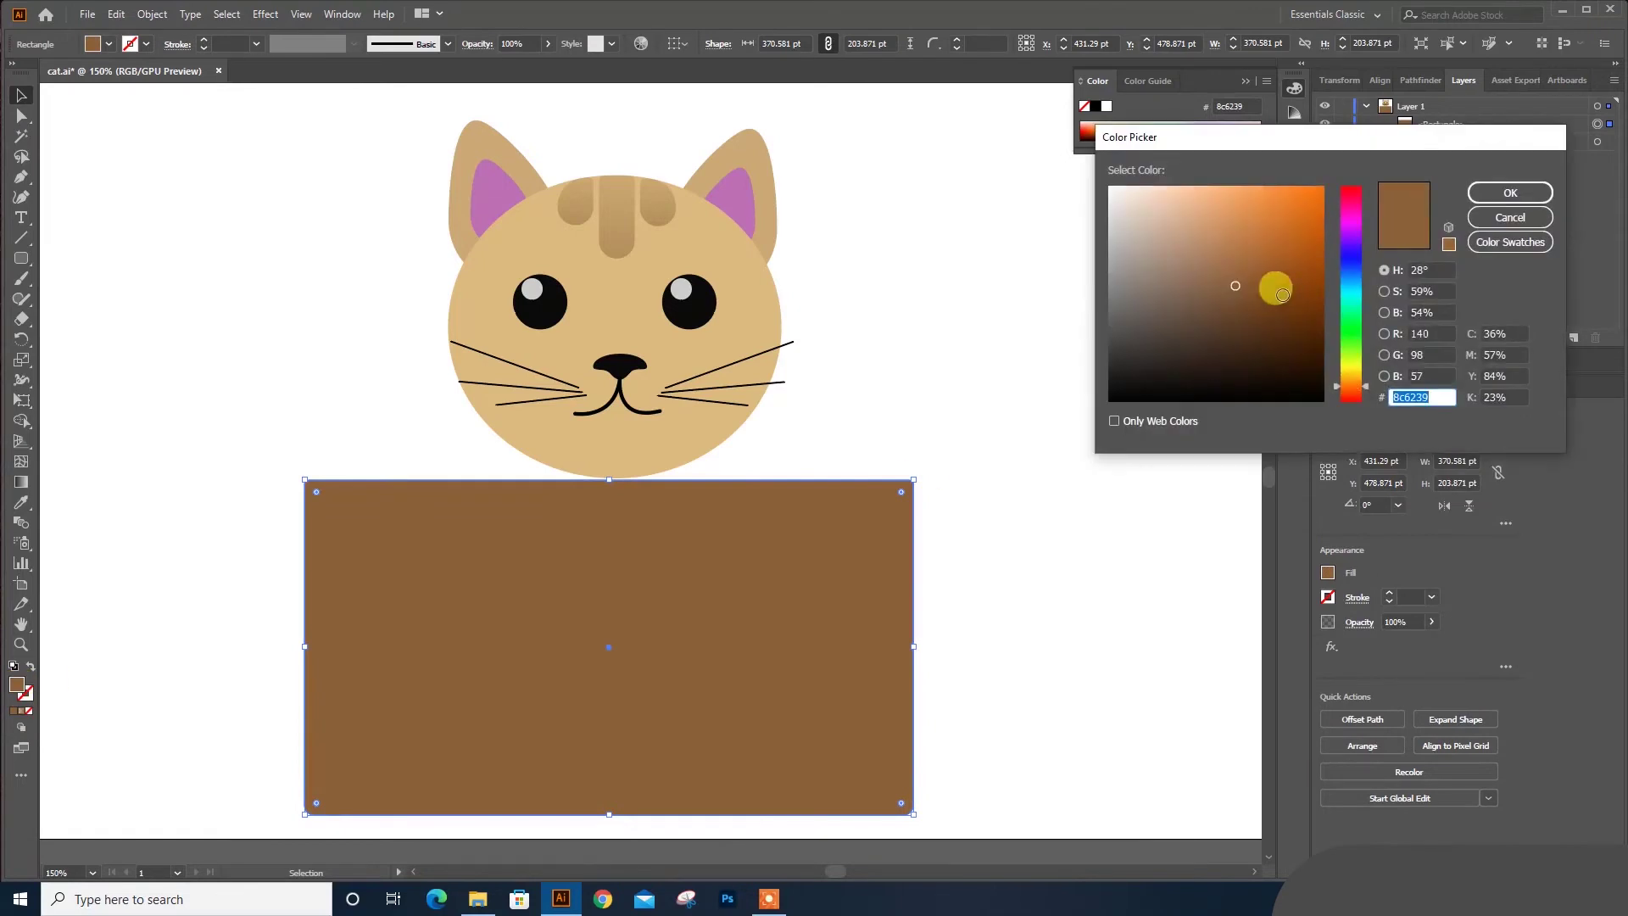
mouse_move(1272, 283)
mouse_down()
mouse_move(1246, 236)
mouse_move(1231, 260)
mouse_up()
click(1510, 193)
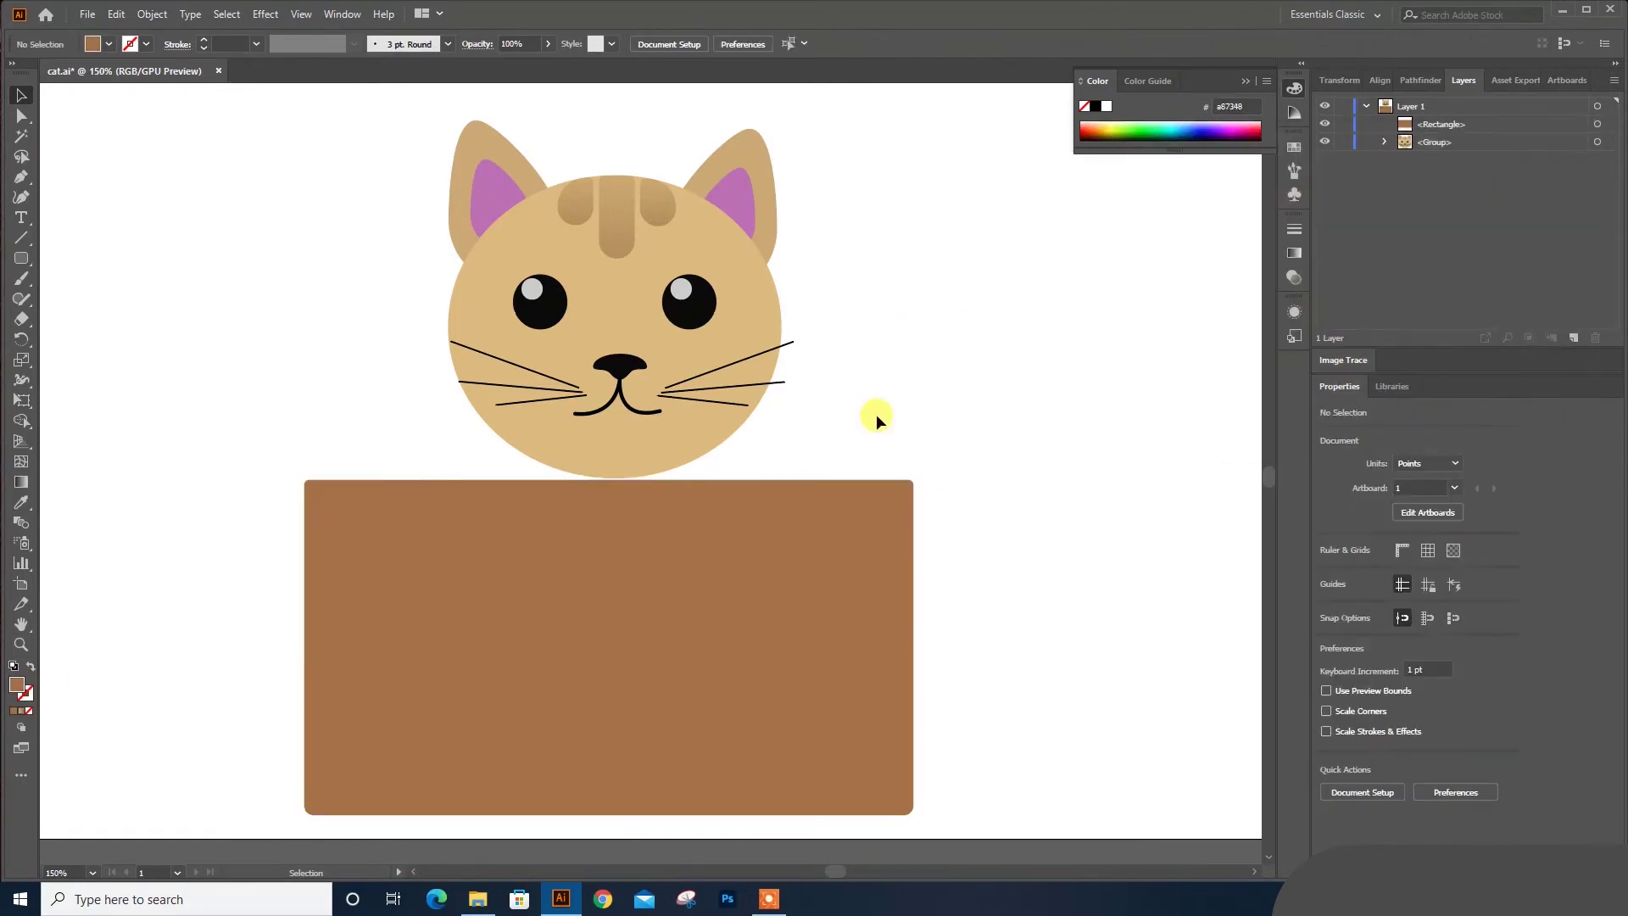
scroll(623, 613, down, 1)
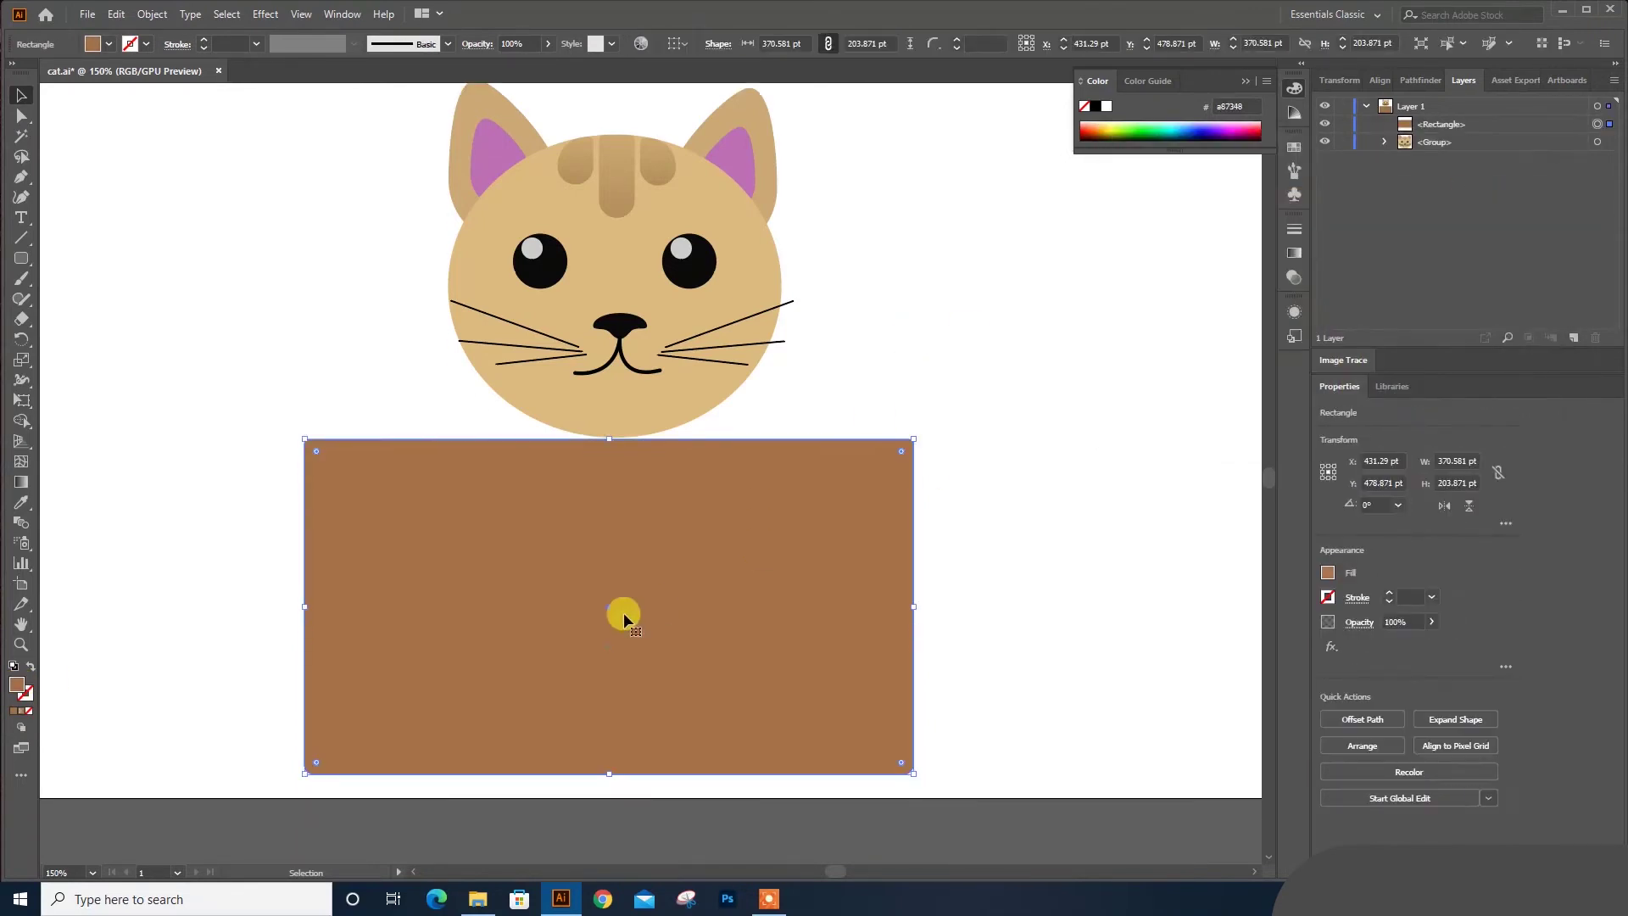
Apply a diagonal gradient across the box with brown stops, the top-right stop at 100% opacity
click(21, 483)
click(701, 545)
drag(826, 441, 393, 772)
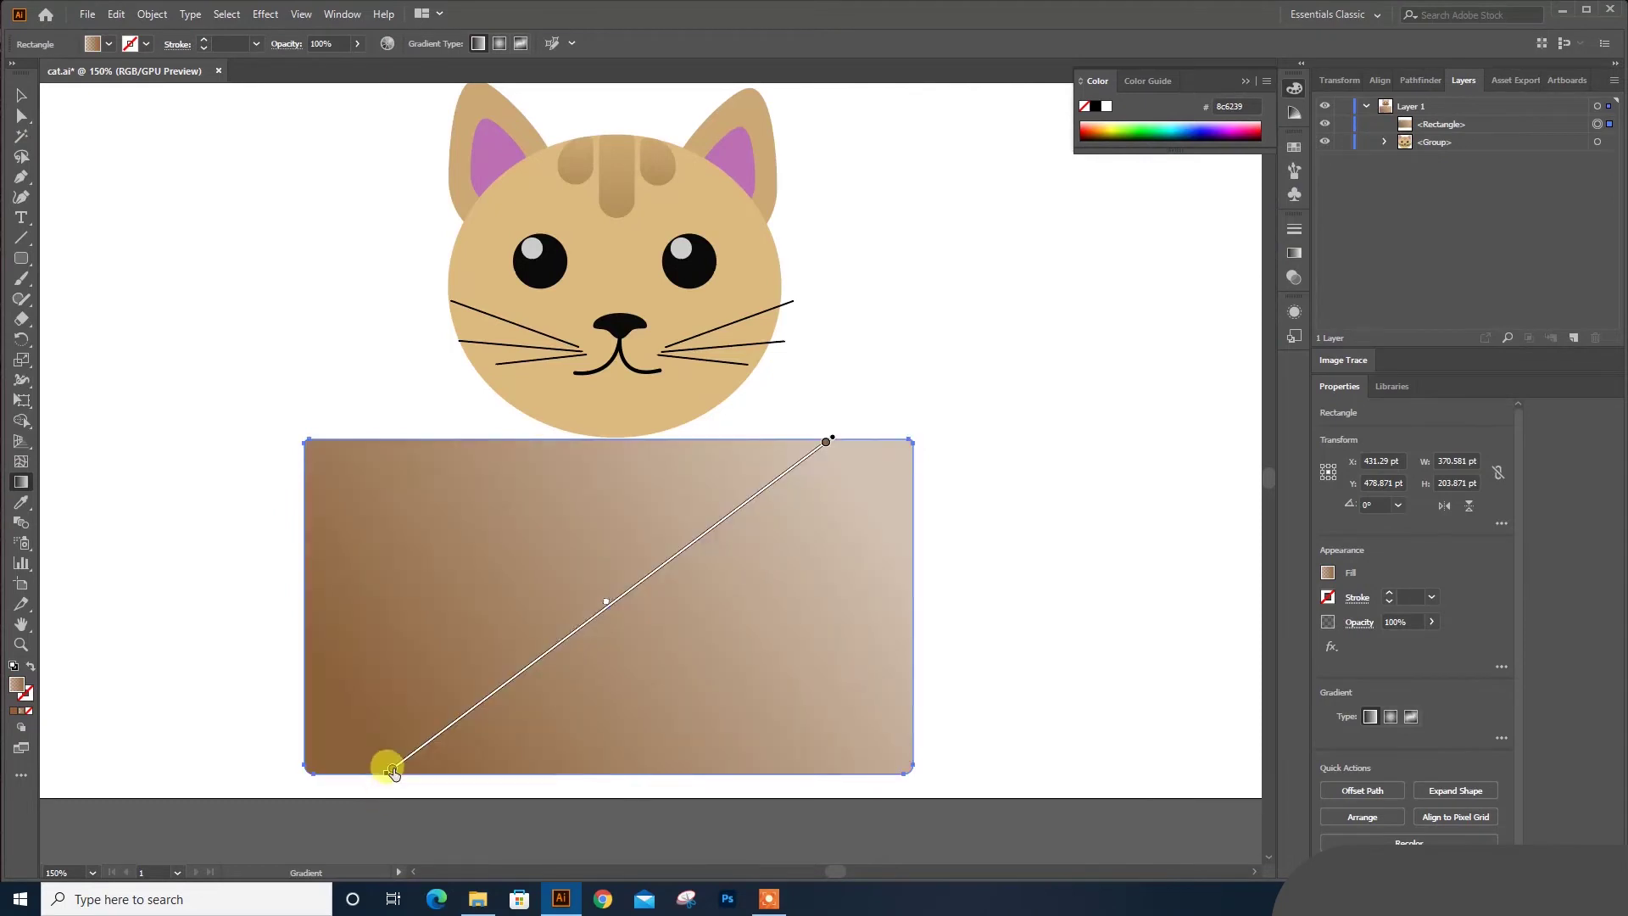
double_click(393, 771)
click(266, 642)
double_click(827, 441)
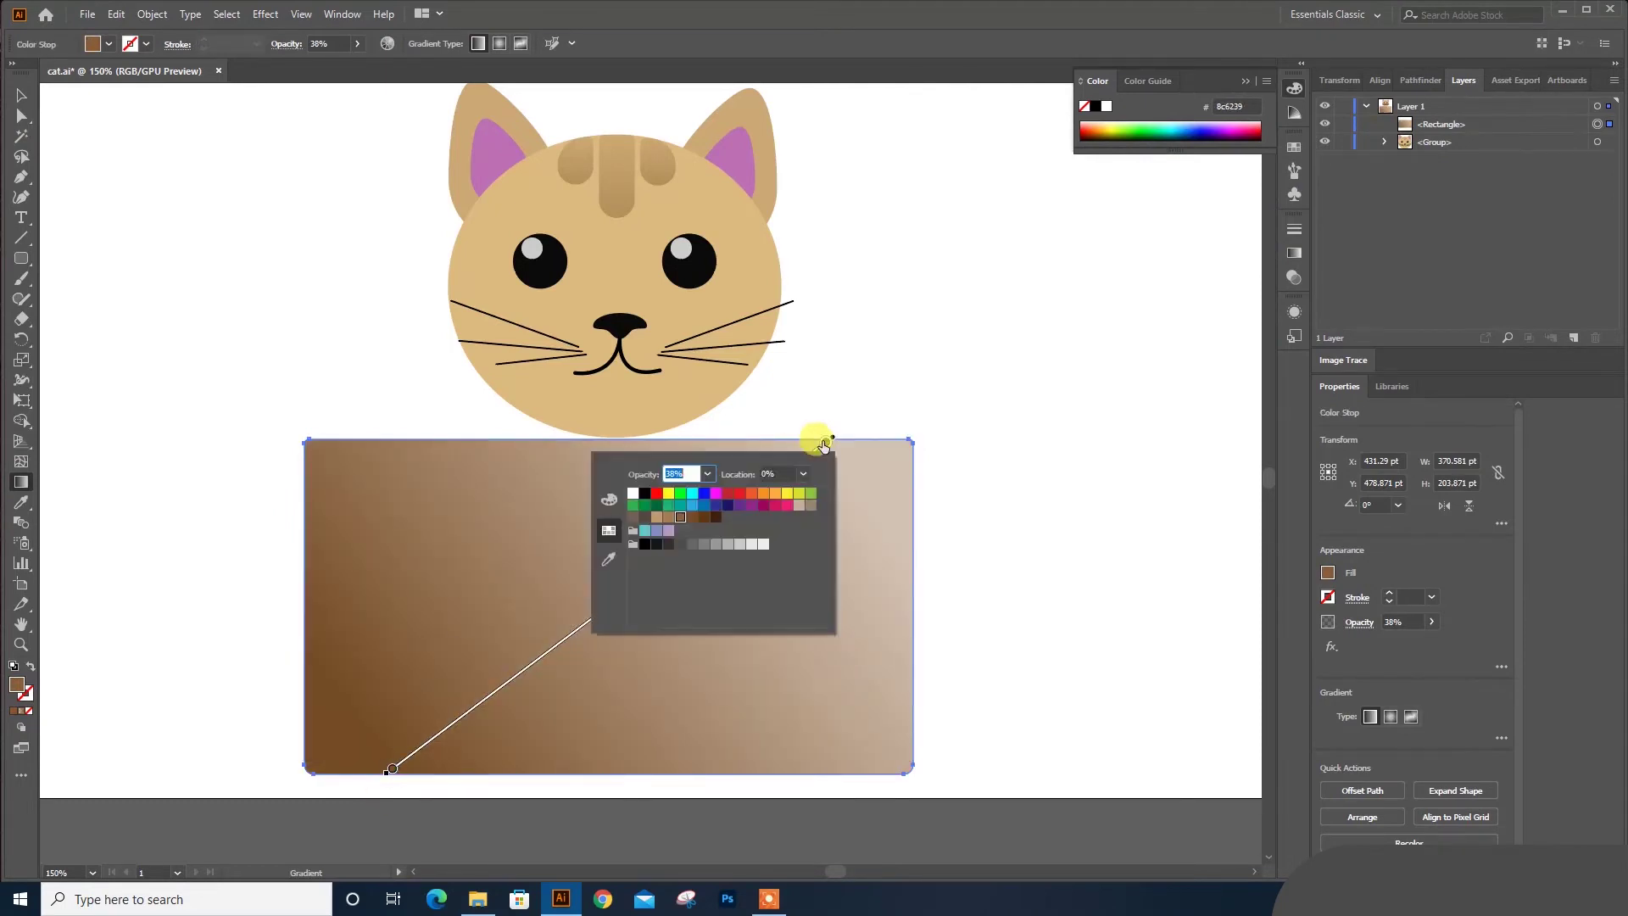
click(706, 517)
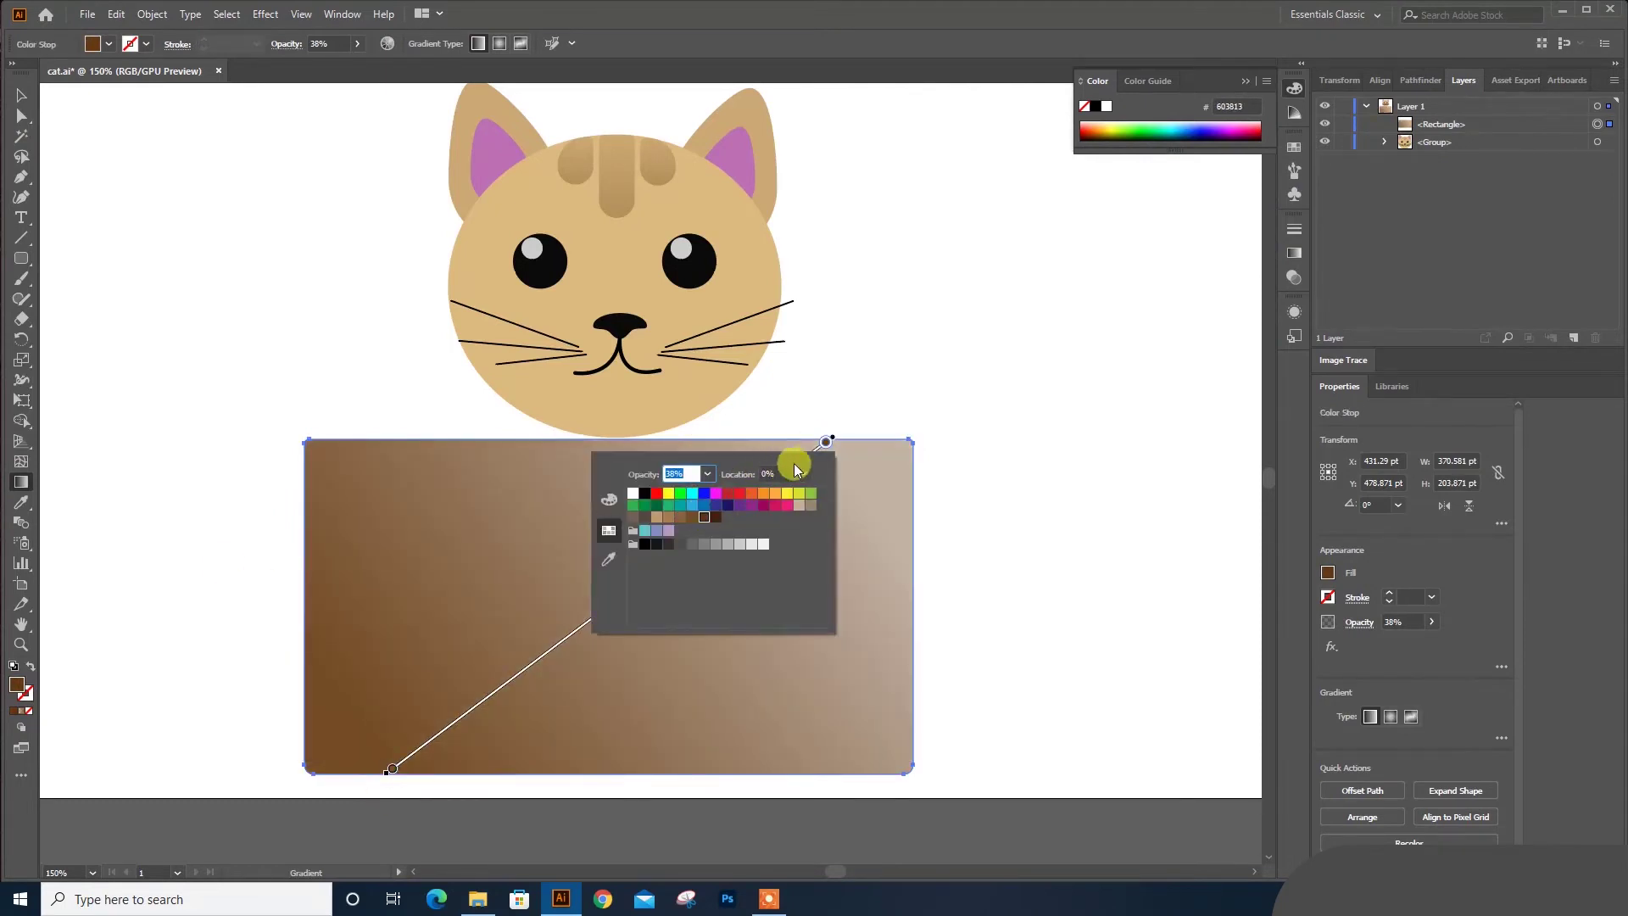
click(1433, 622)
drag(1388, 643, 1453, 642)
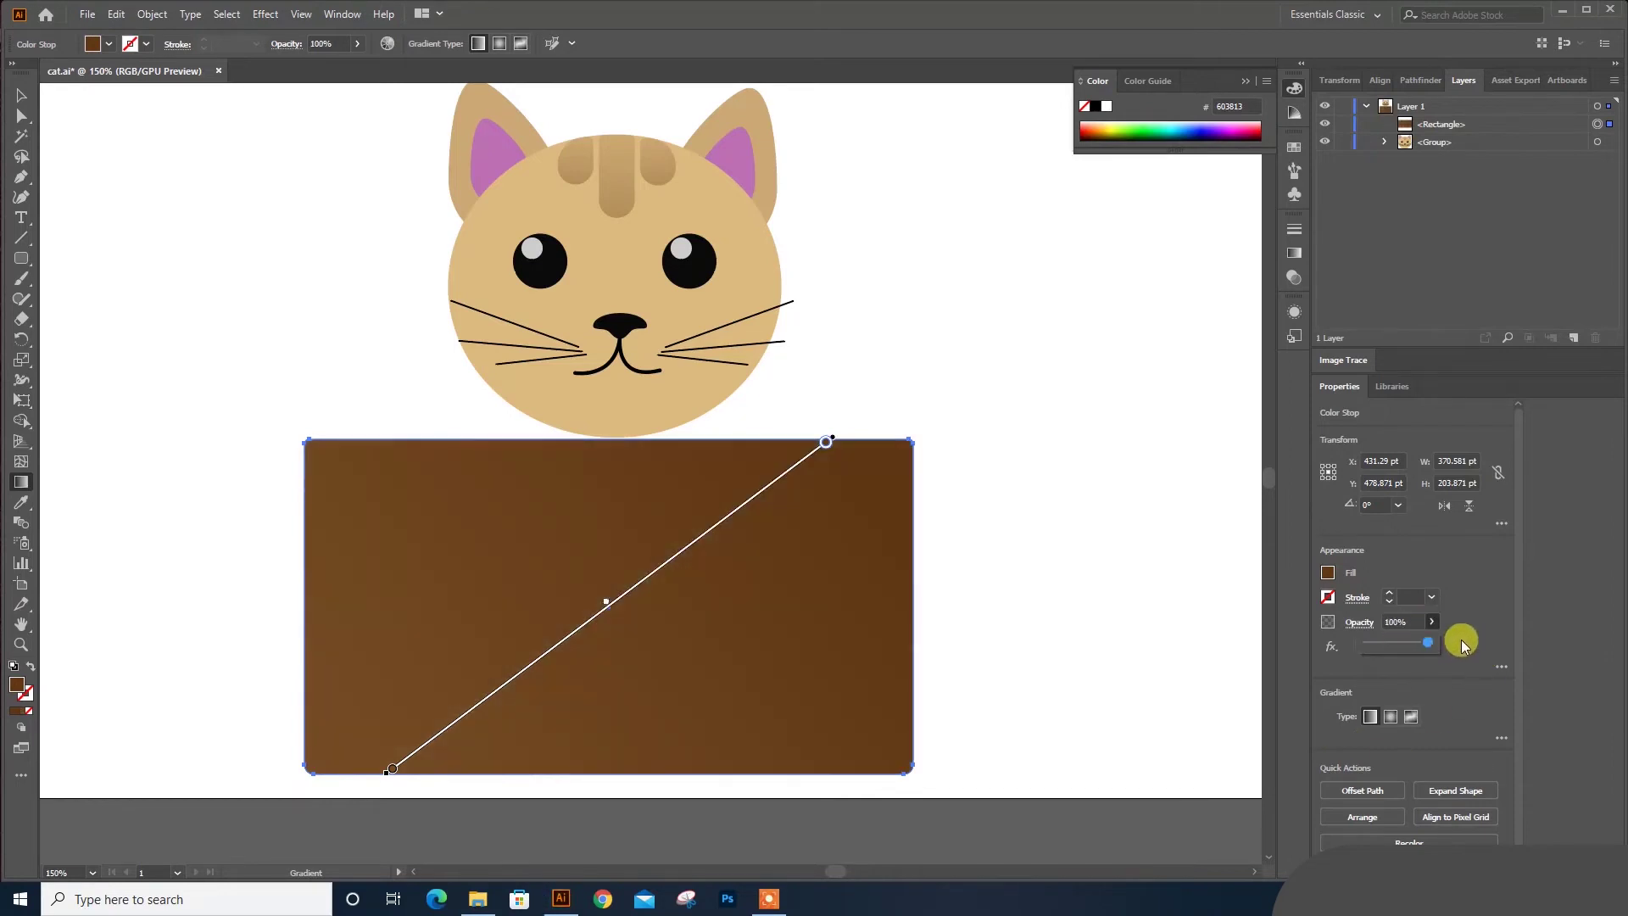
Recolour the stops: lighter brown at top-right, darker brown at bottom-left
double_click(826, 441)
click(680, 516)
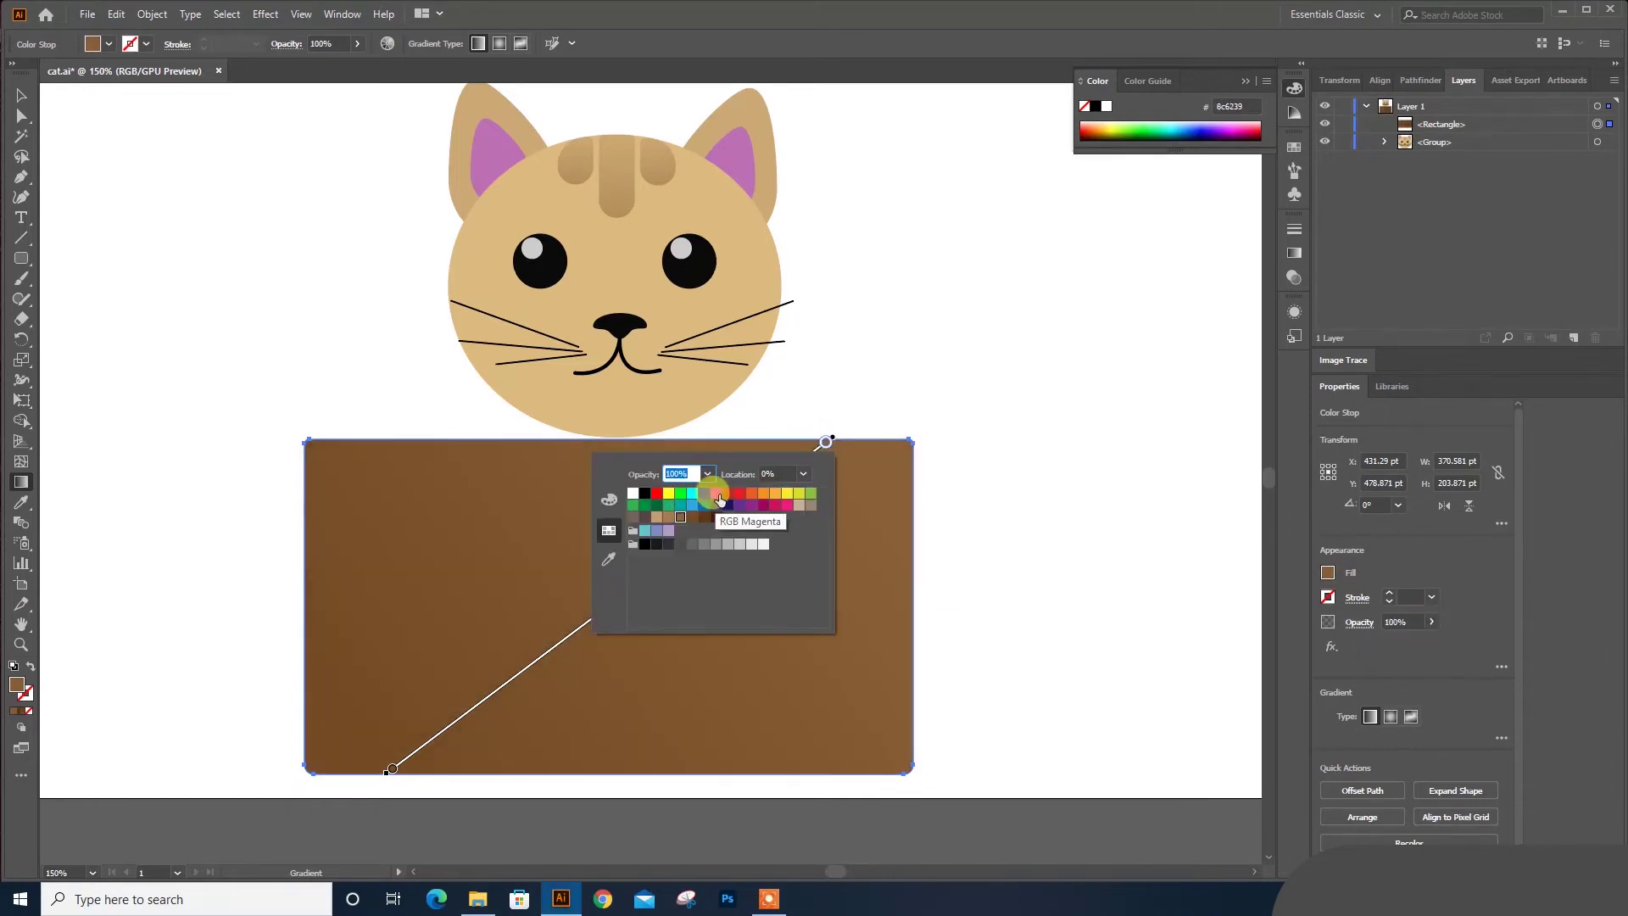
double_click(388, 767)
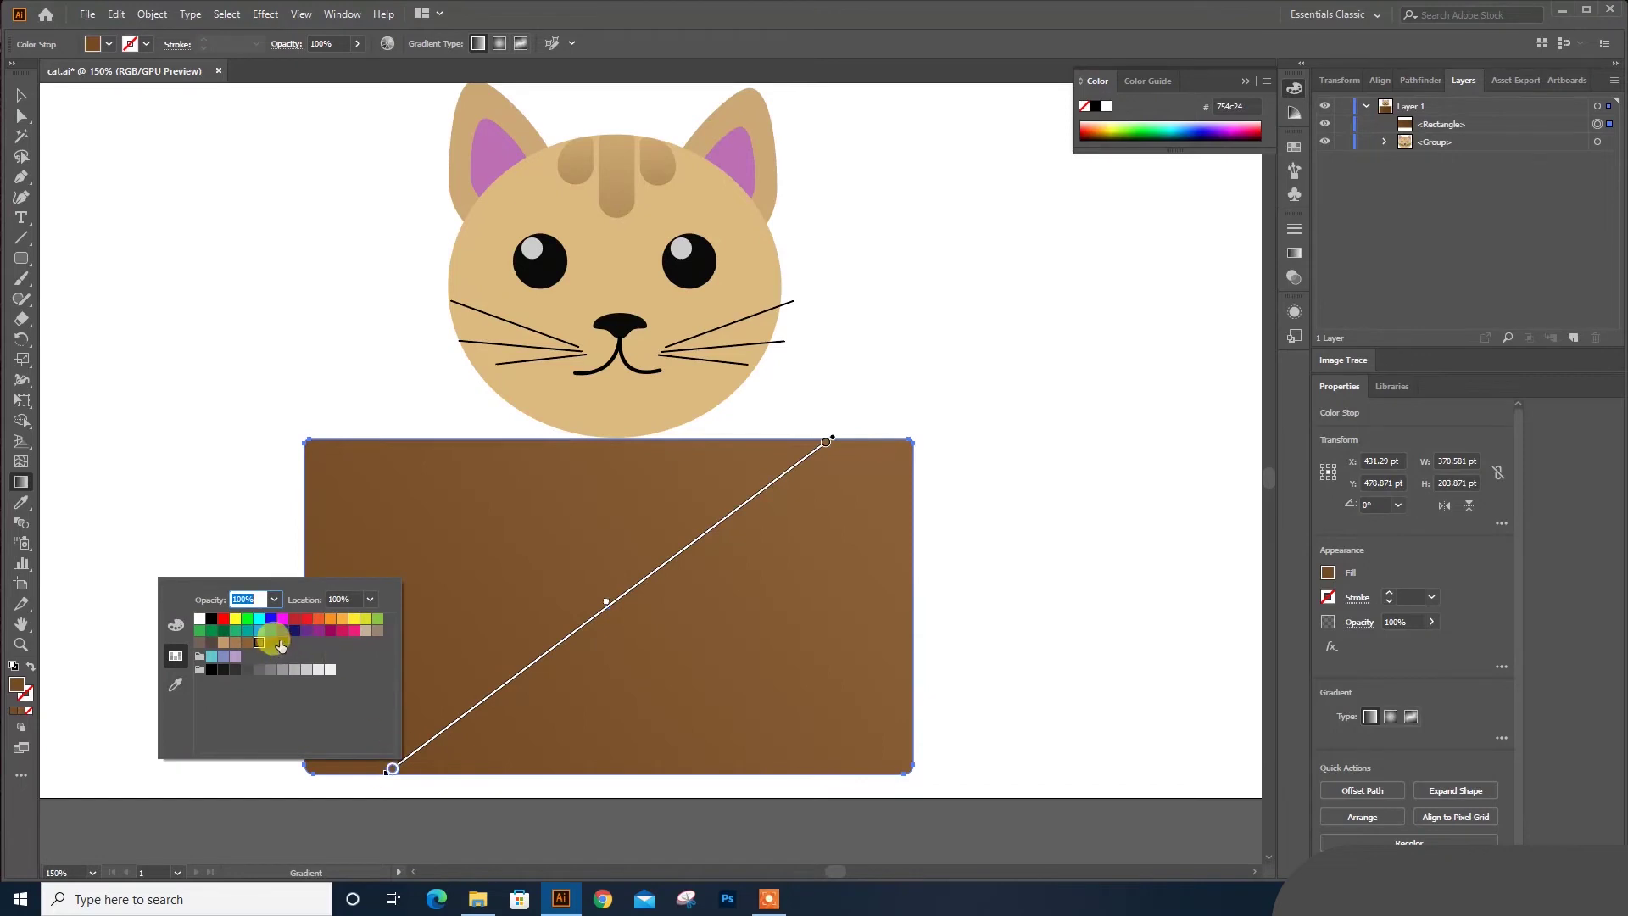
click(281, 646)
click(21, 95)
click(302, 327)
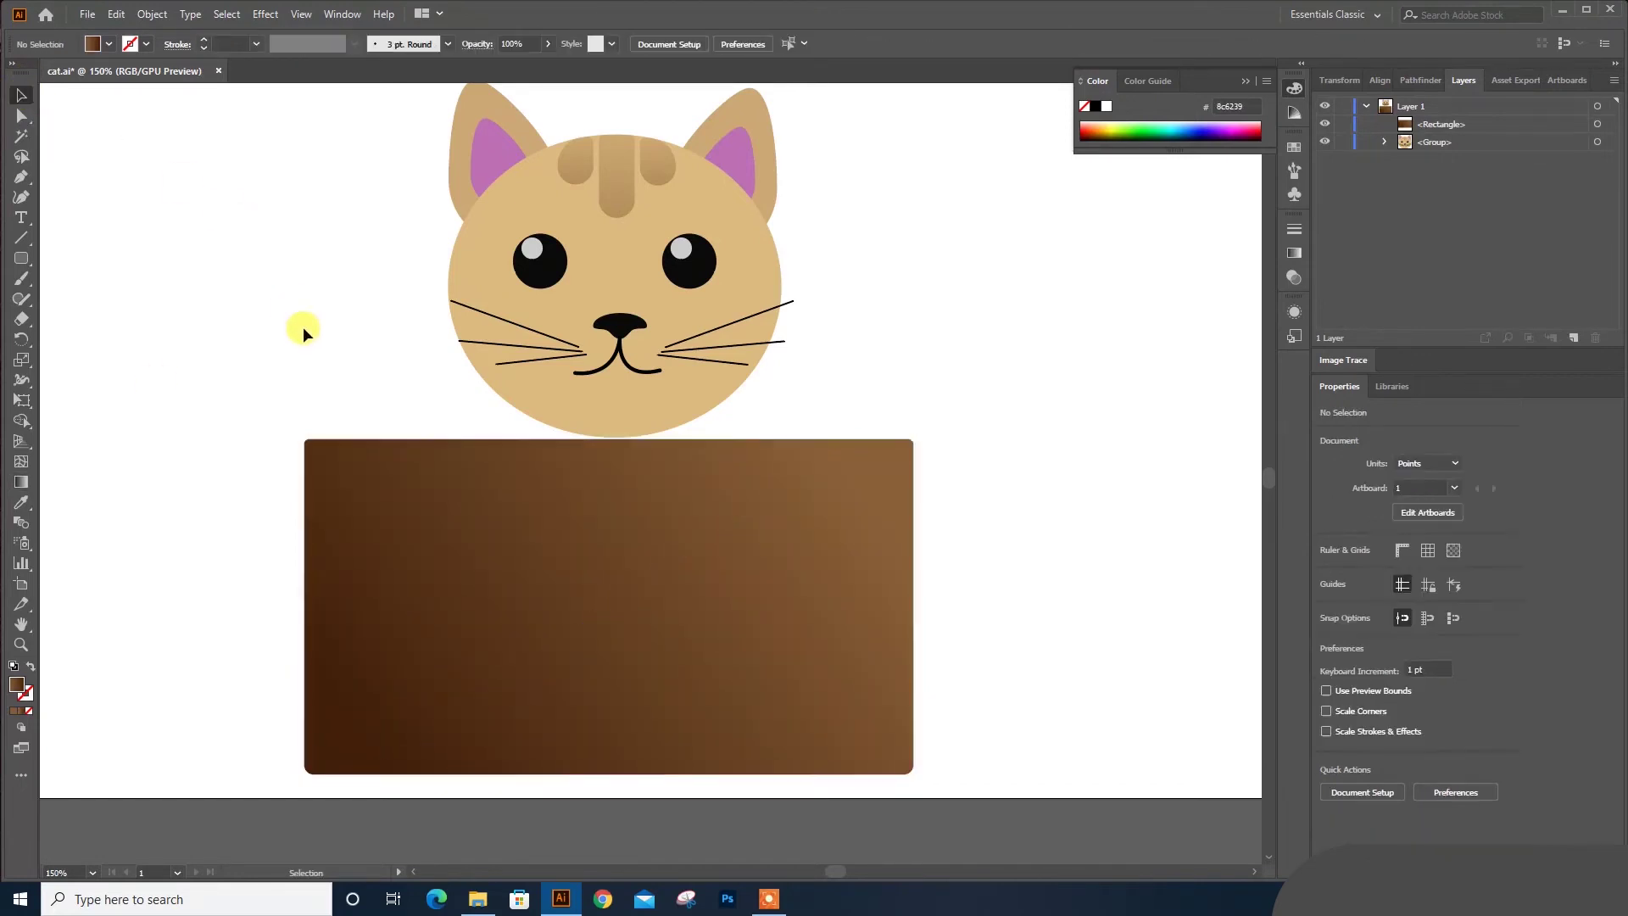
scroll(302, 328, up, 2)
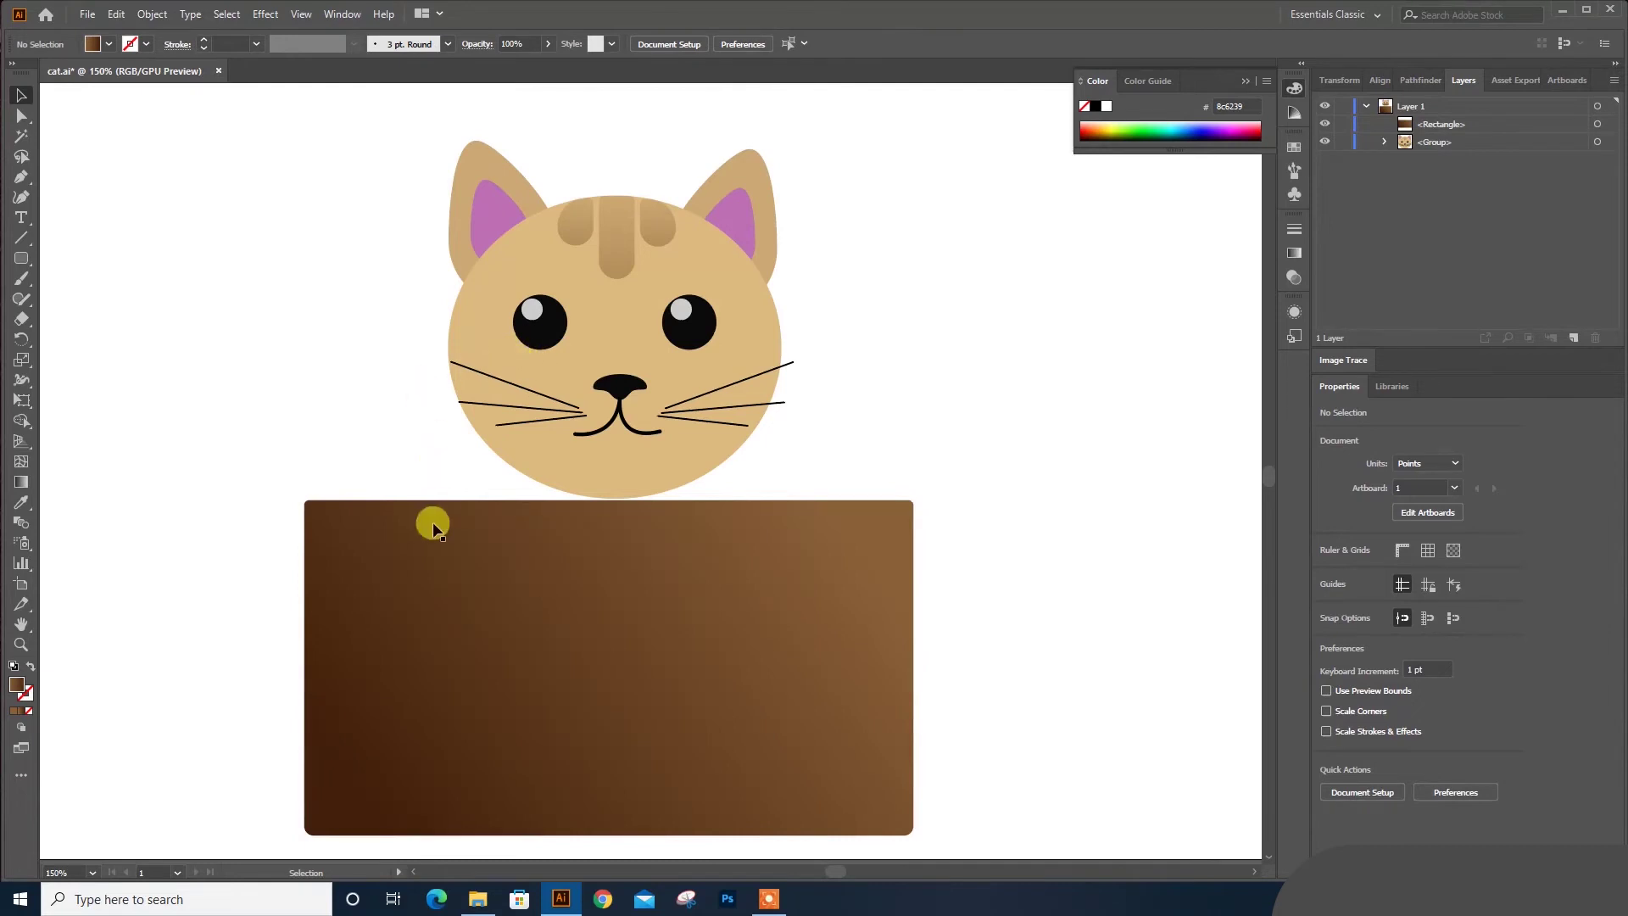
Draw an oval over the box and chin, filled with the cat's sampled tan
right_click(21, 258)
click(85, 302)
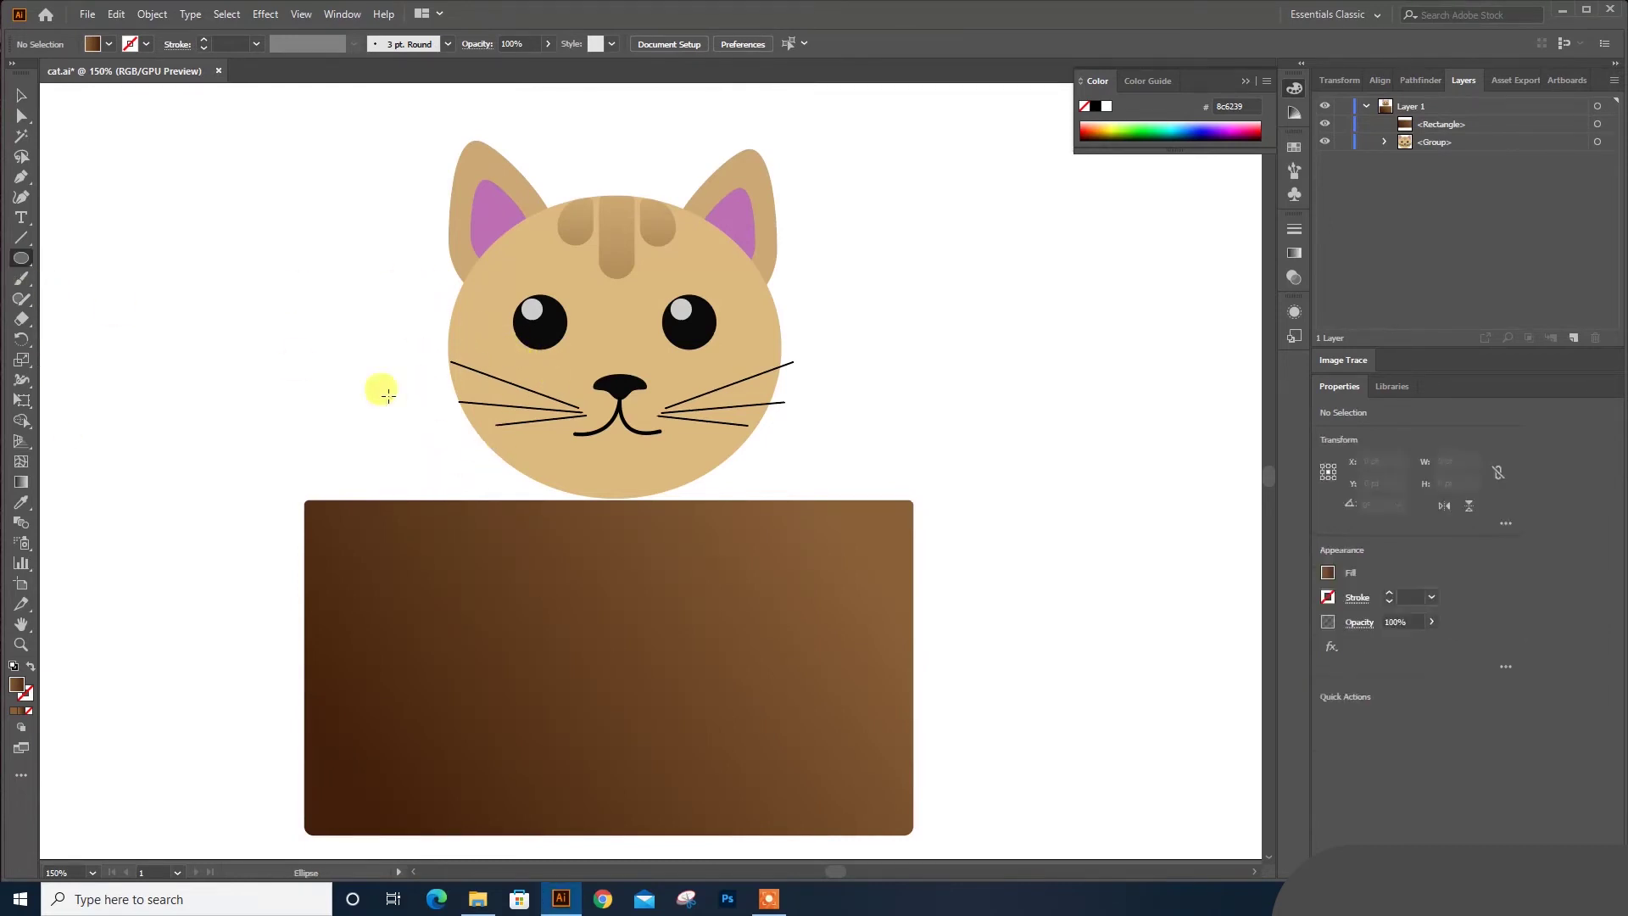
drag(429, 382, 775, 803)
key(i)
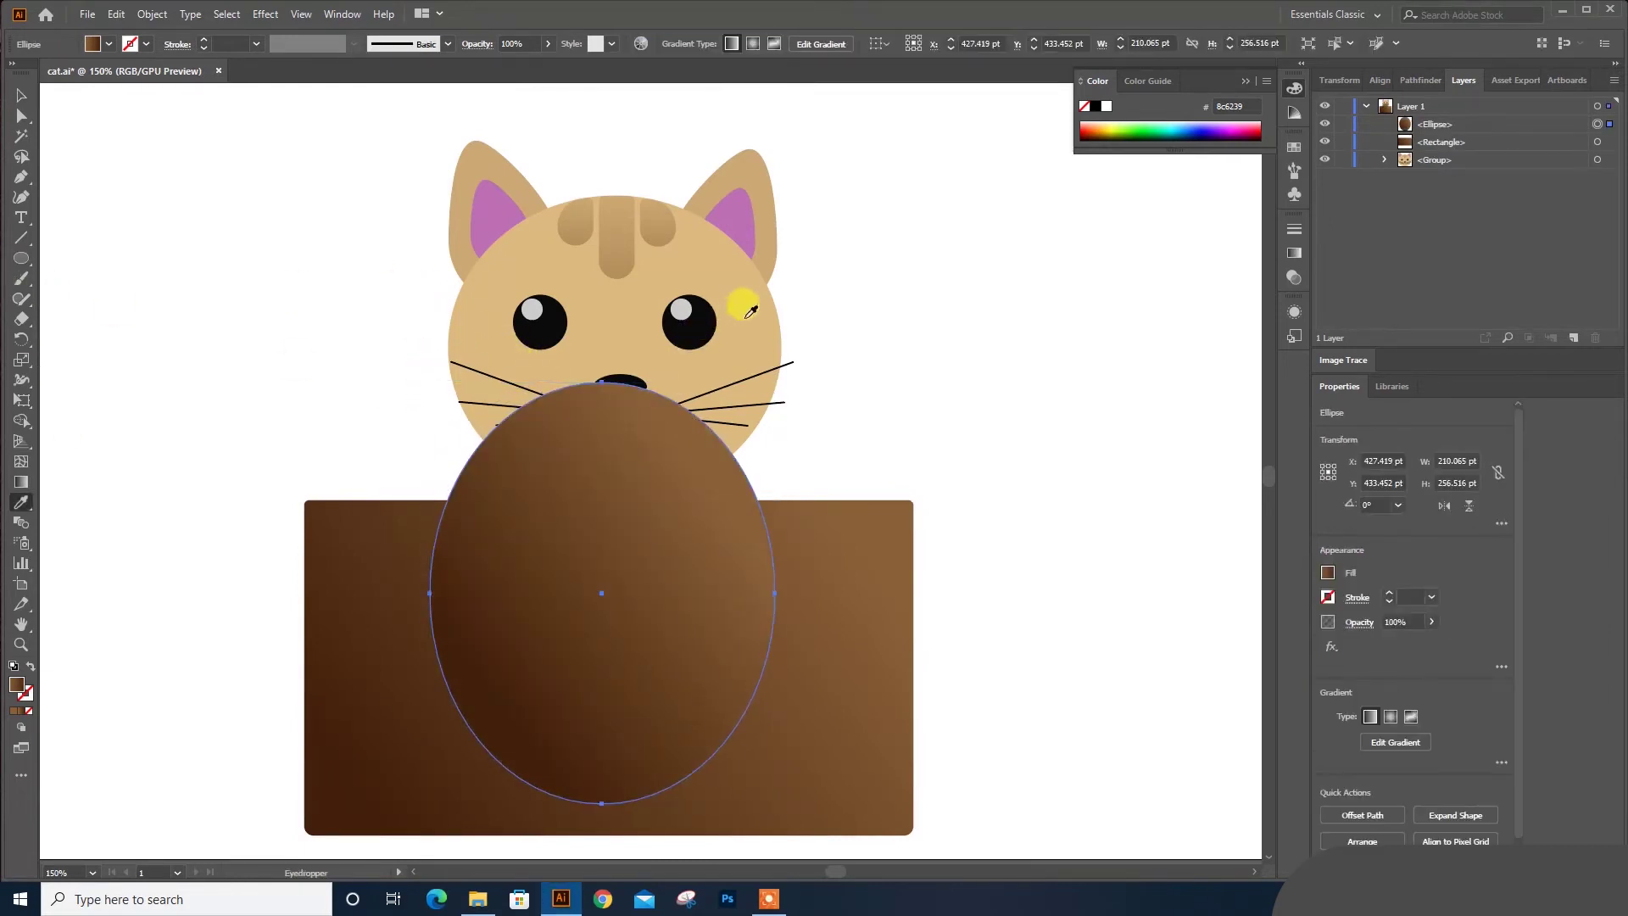
click(721, 318)
Darken the oval to a deeper tan and send it to the back
double_click(17, 683)
click(1198, 225)
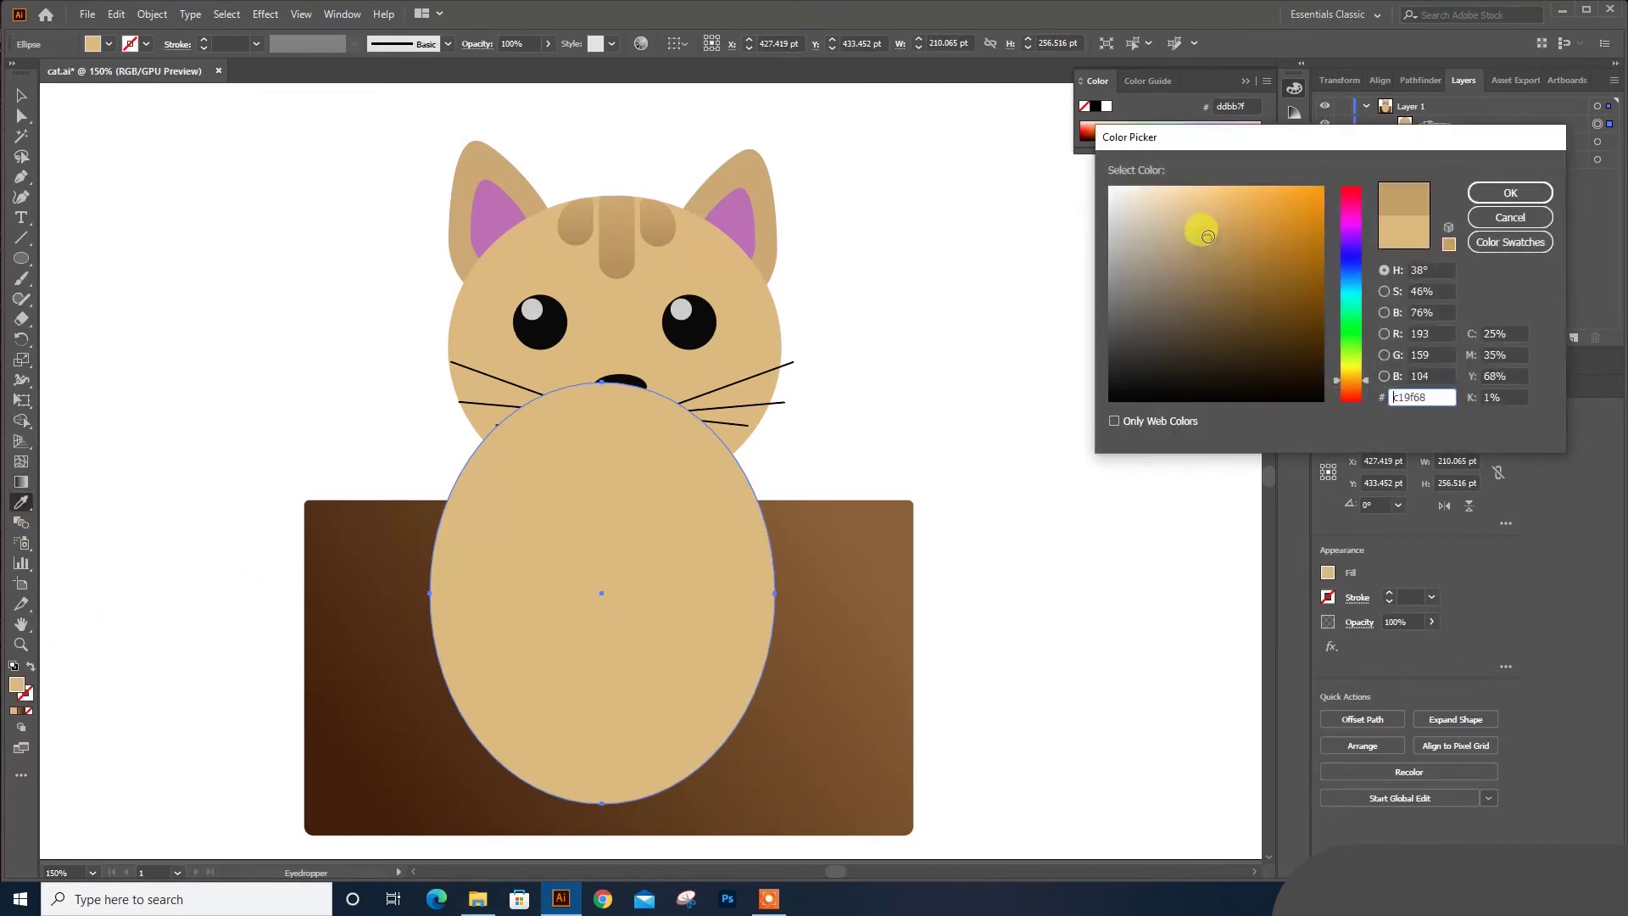
click(1498, 189)
key(v)
right_click(551, 611)
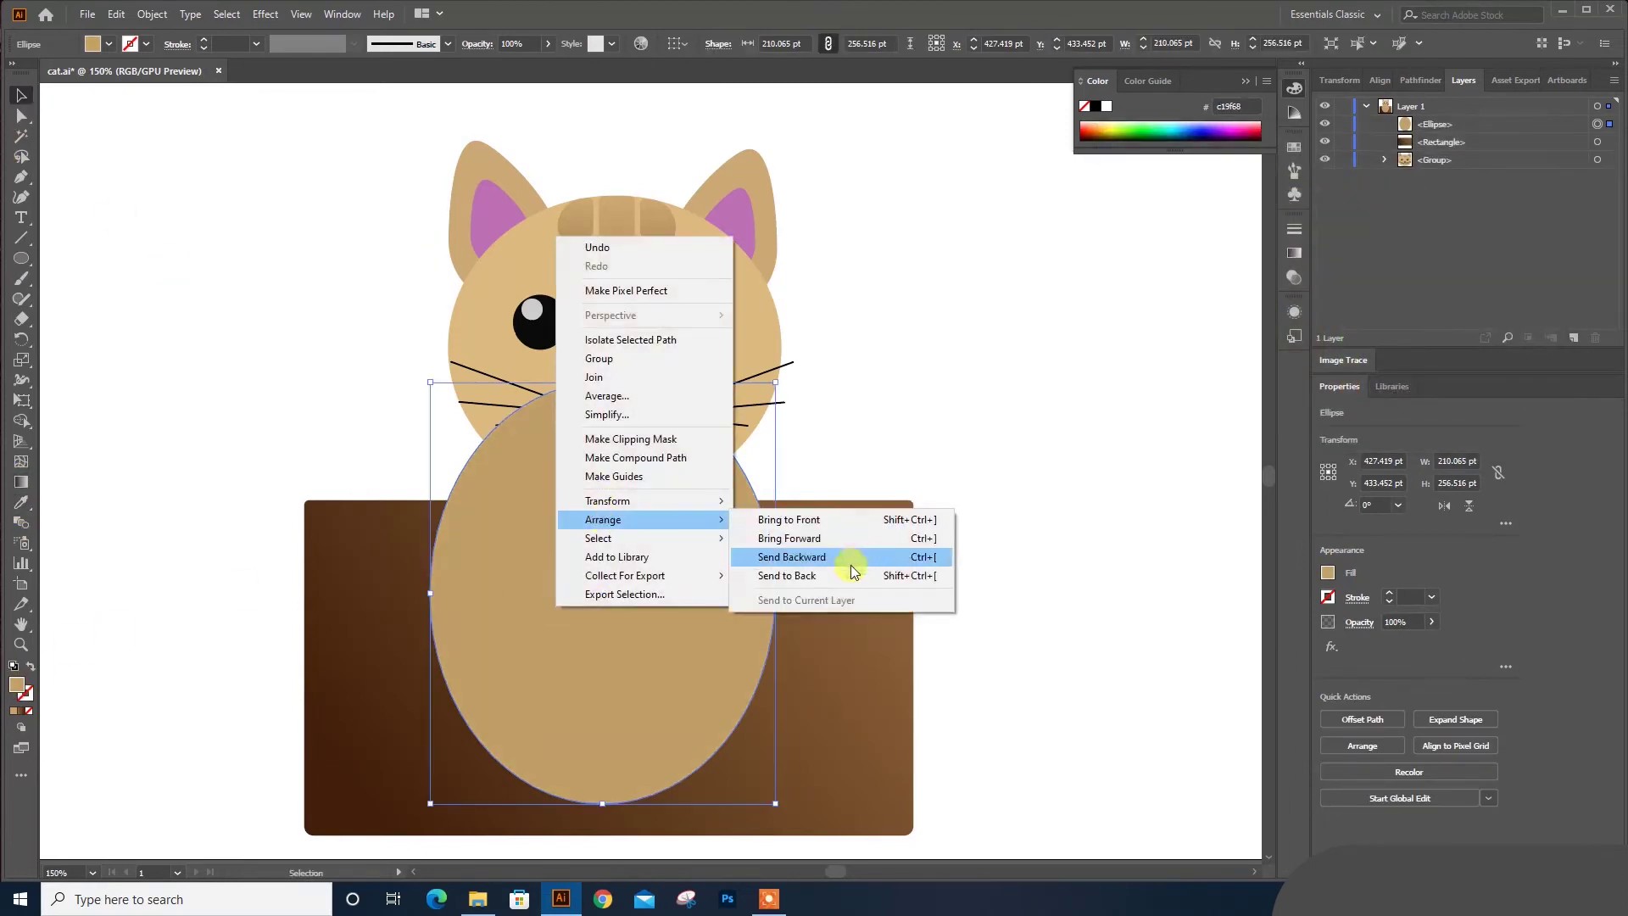
click(837, 577)
click(990, 542)
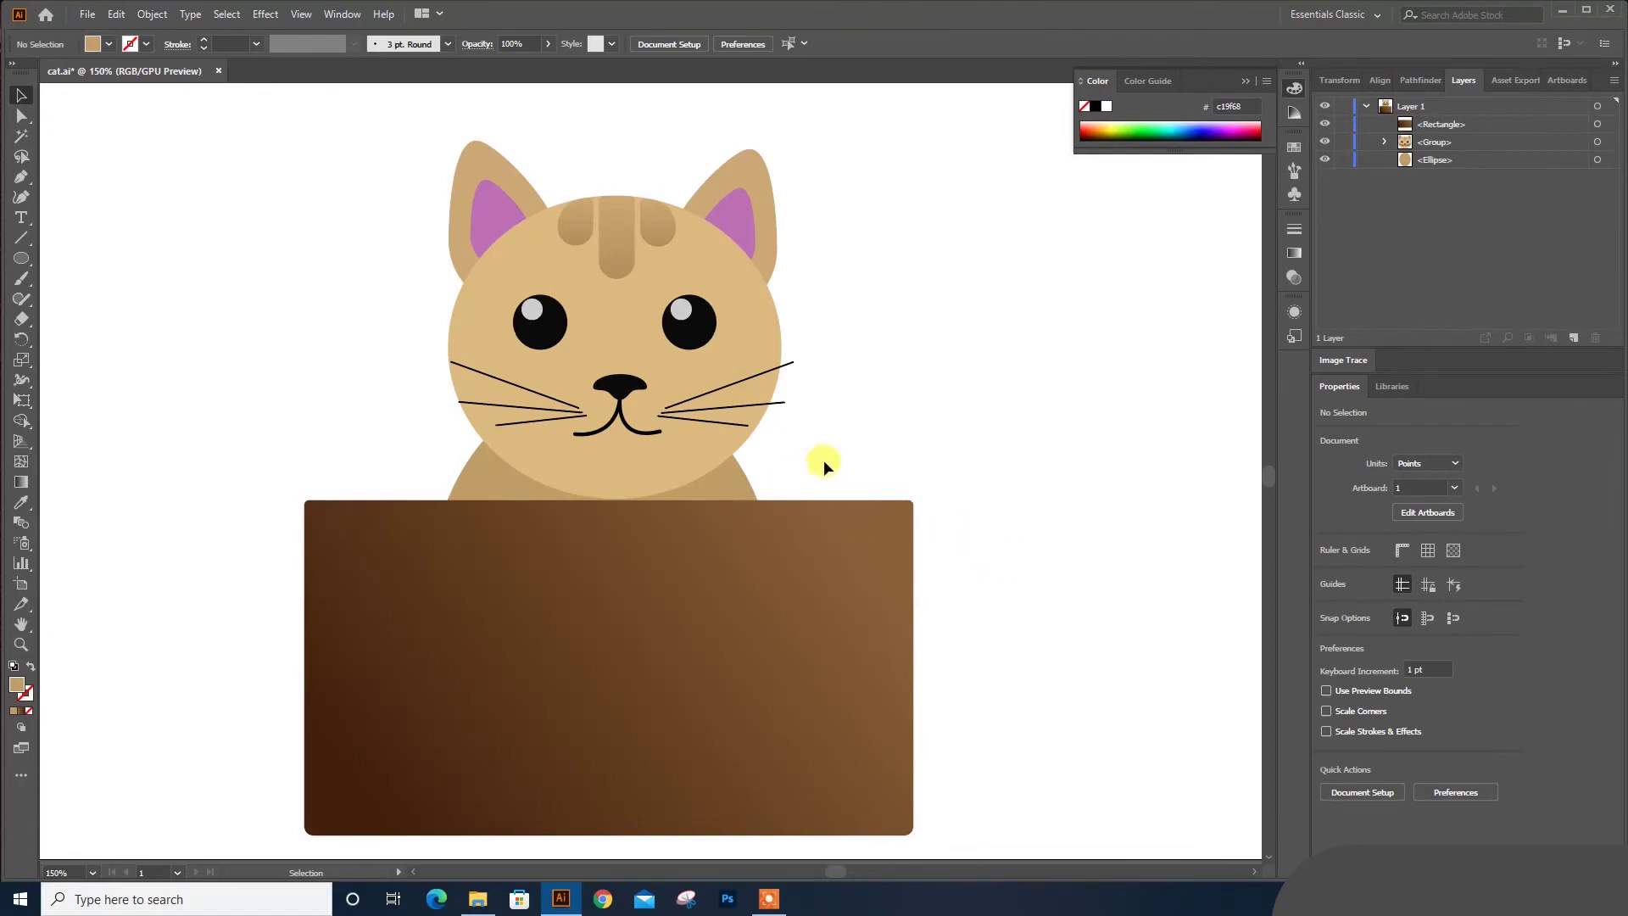
Draw a paw oval over the box's top-left edge and fill it with the face's tan colour
click(20, 258)
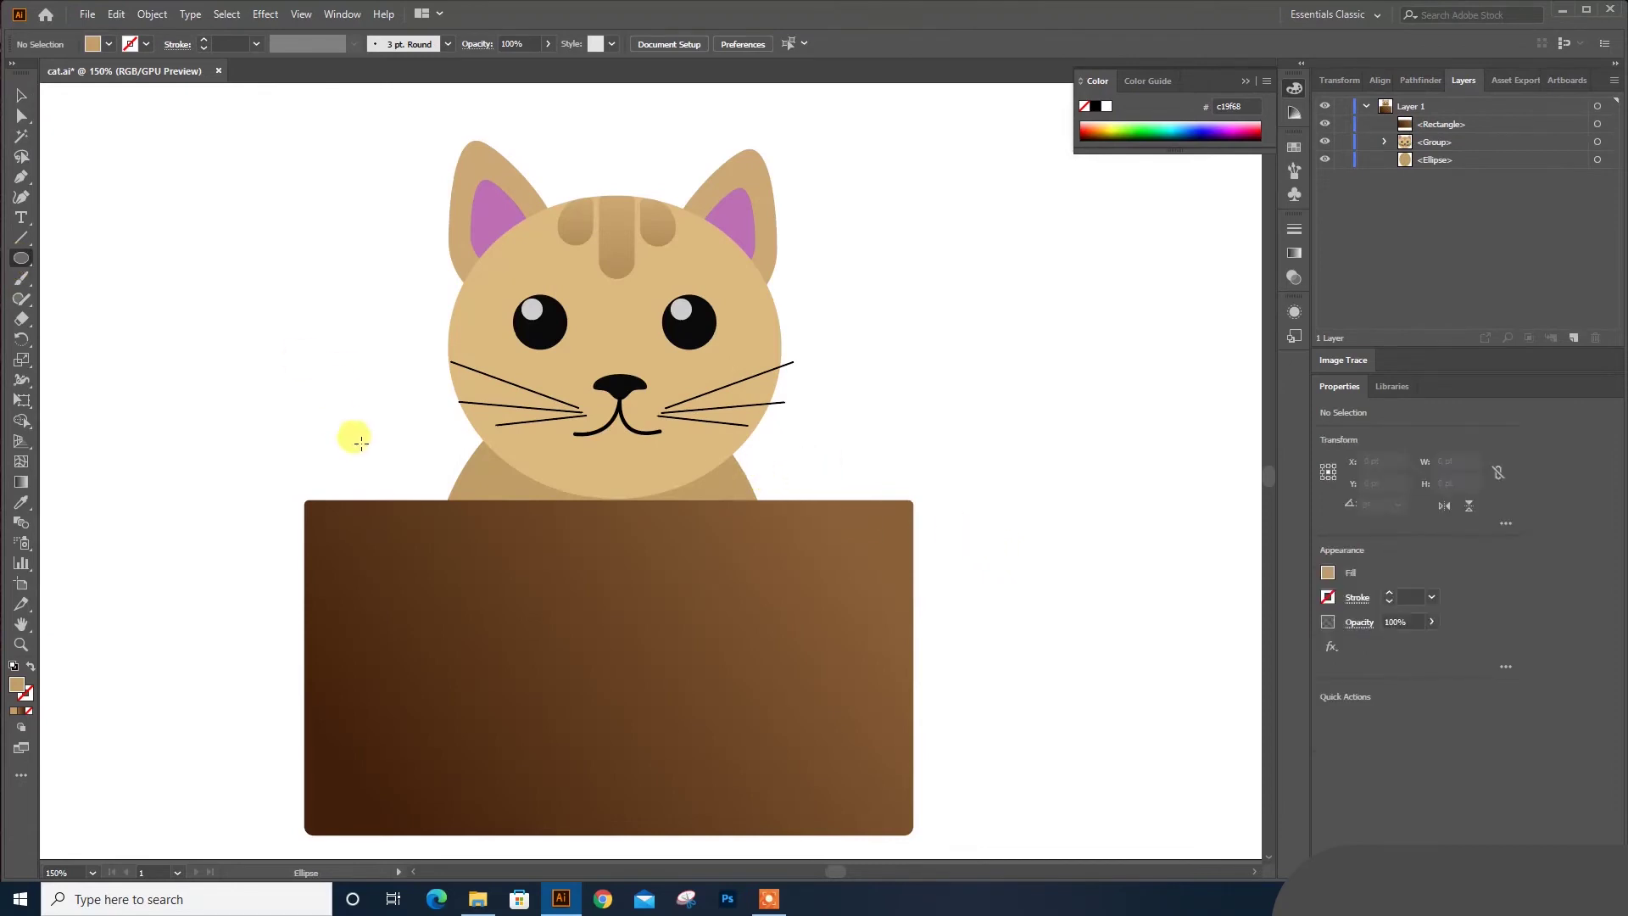
drag(401, 463, 505, 545)
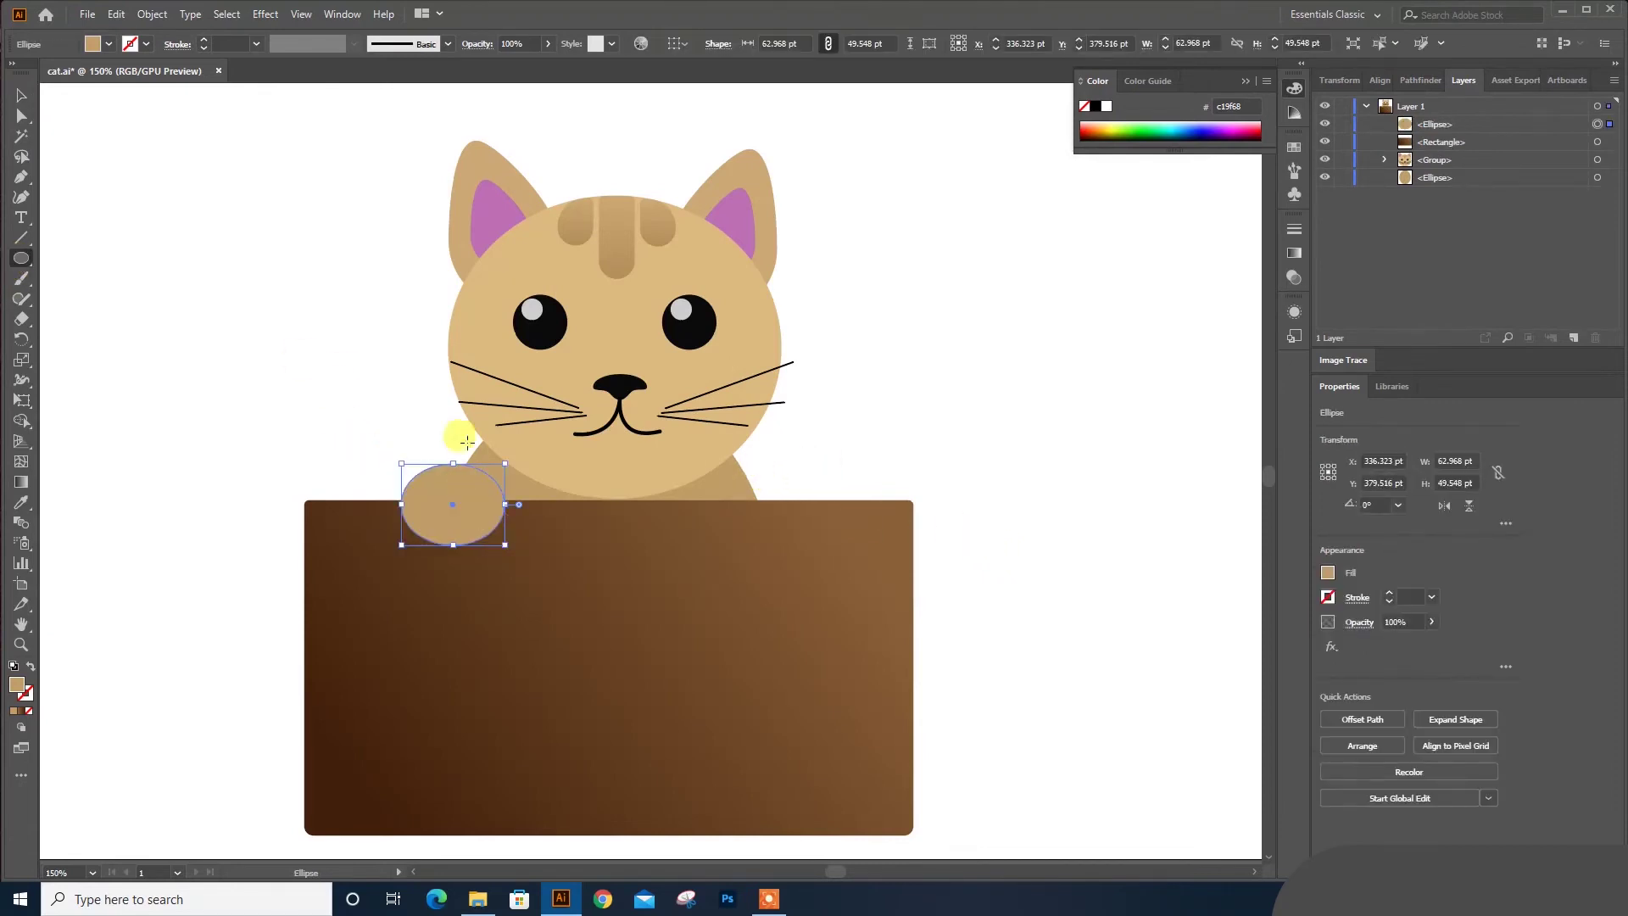
key(i)
click(461, 271)
click(21, 95)
click(217, 318)
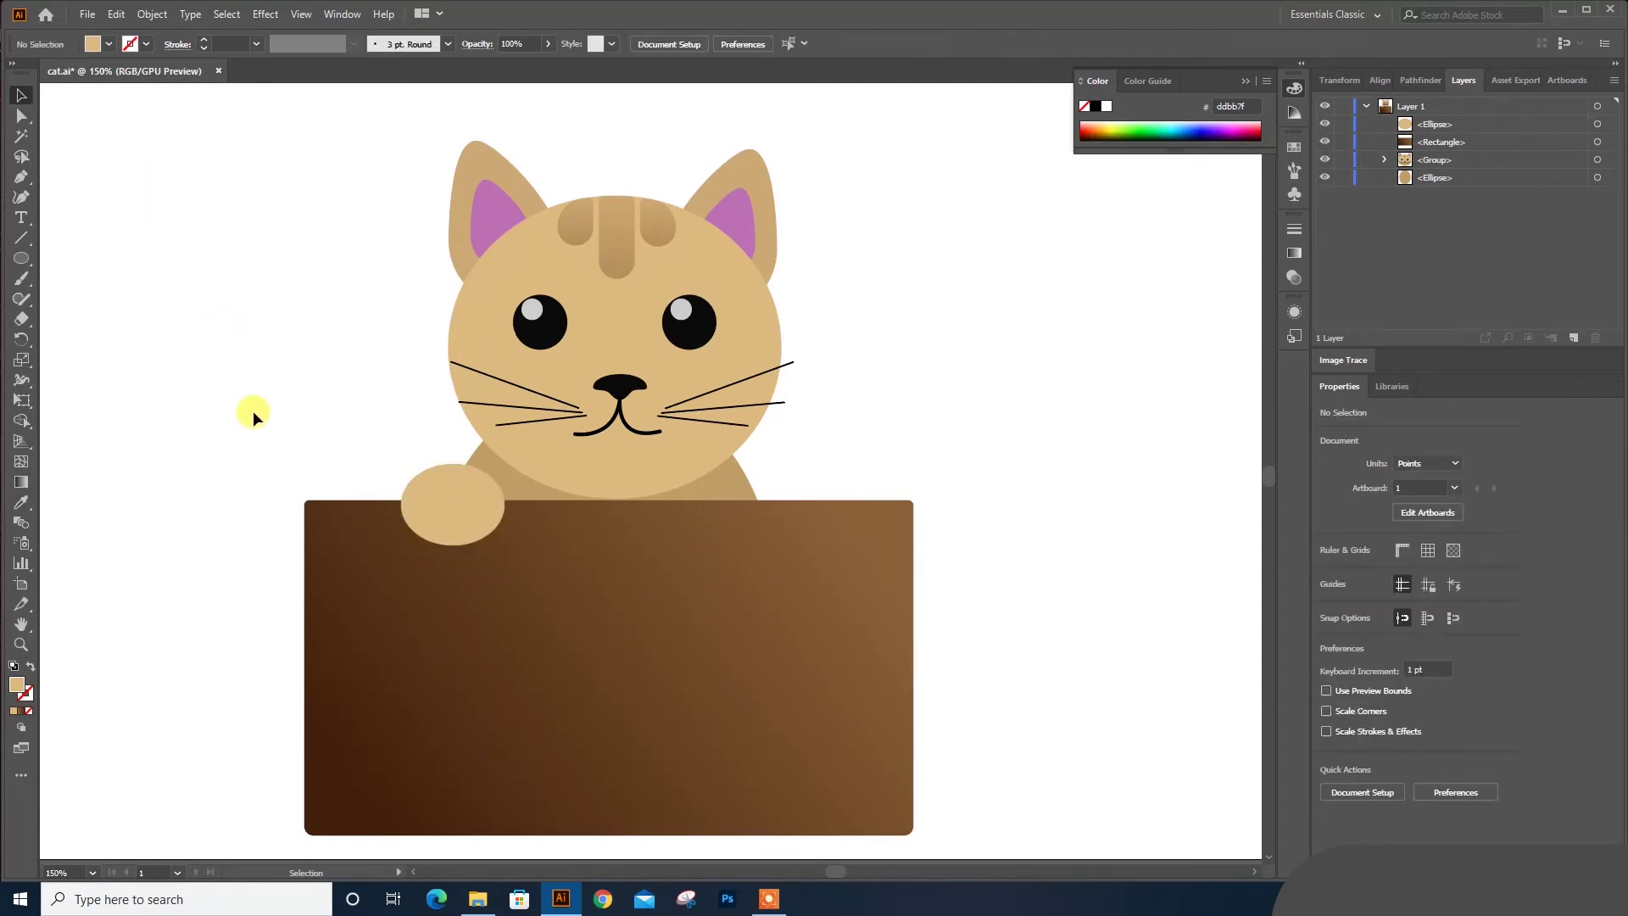
Make a thin black claw oval inside the paw's left side from a copy of the paw
key(ctrl+plus)
key(ctrl+plus)
drag(273, 516, 476, 488)
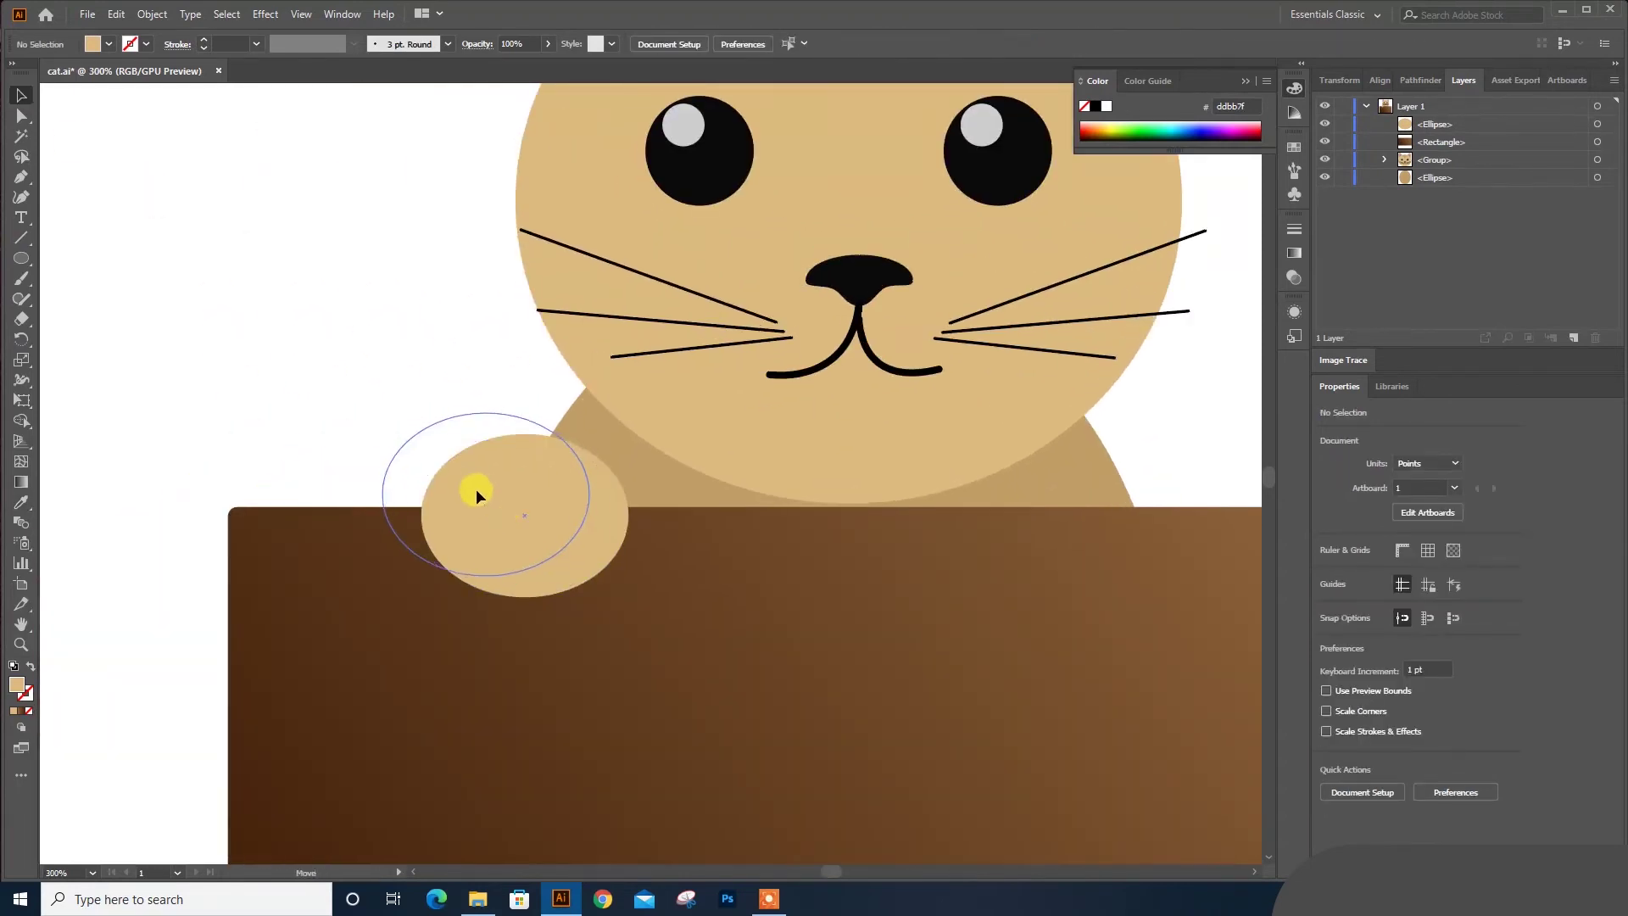
click(475, 482)
click(404, 342)
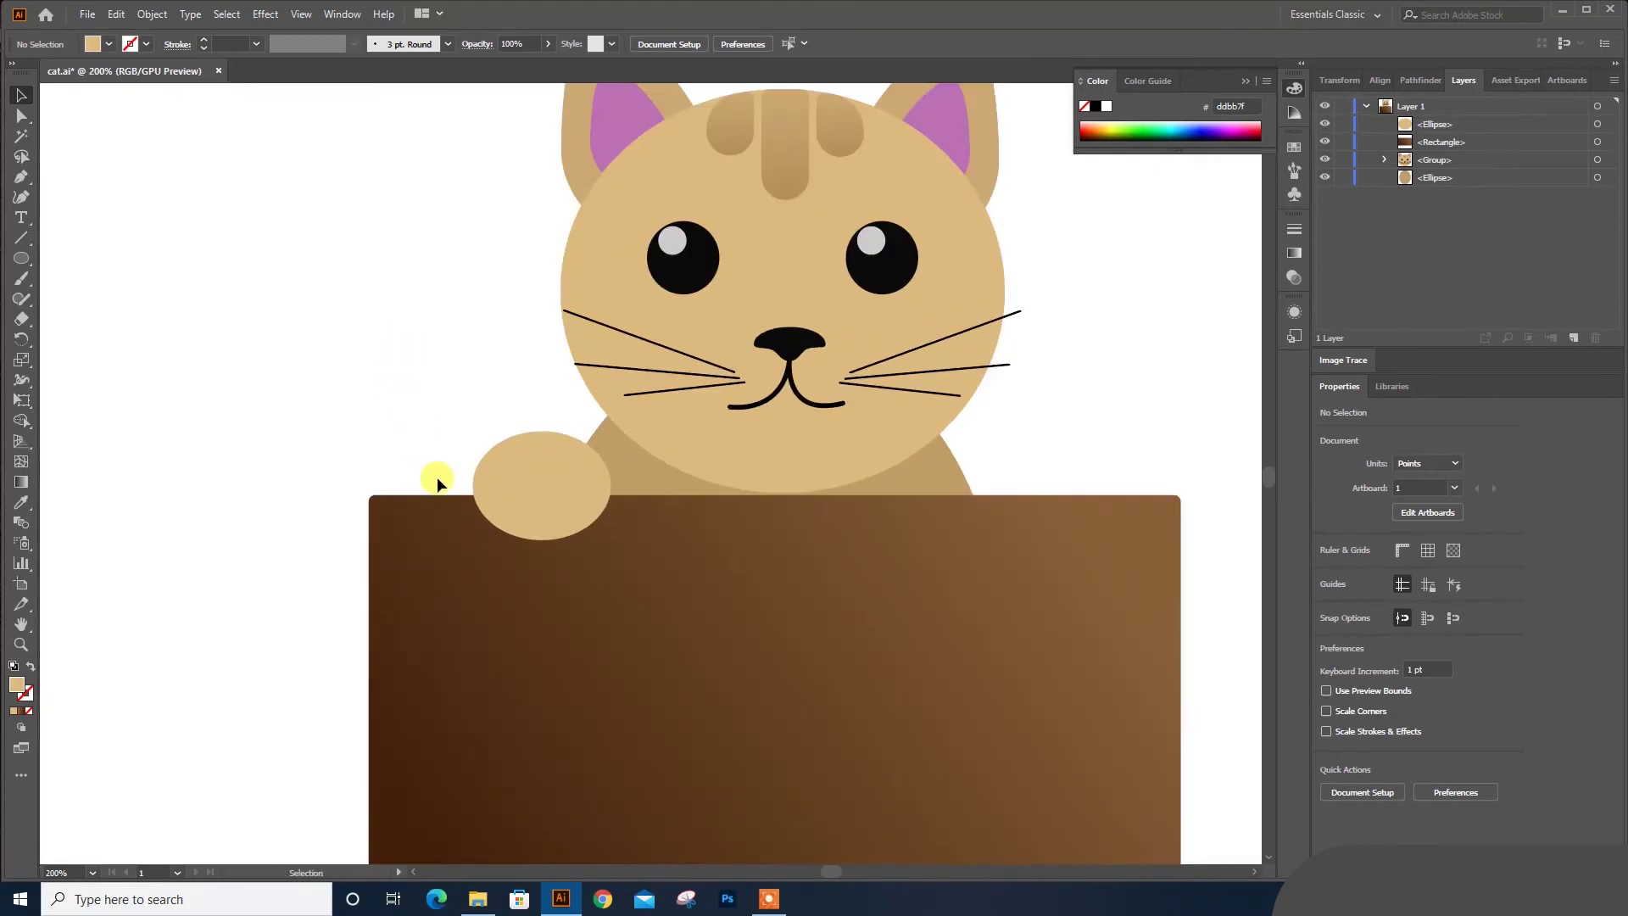
key(ctrl+plus)
key(ctrl+plus)
click(436, 511)
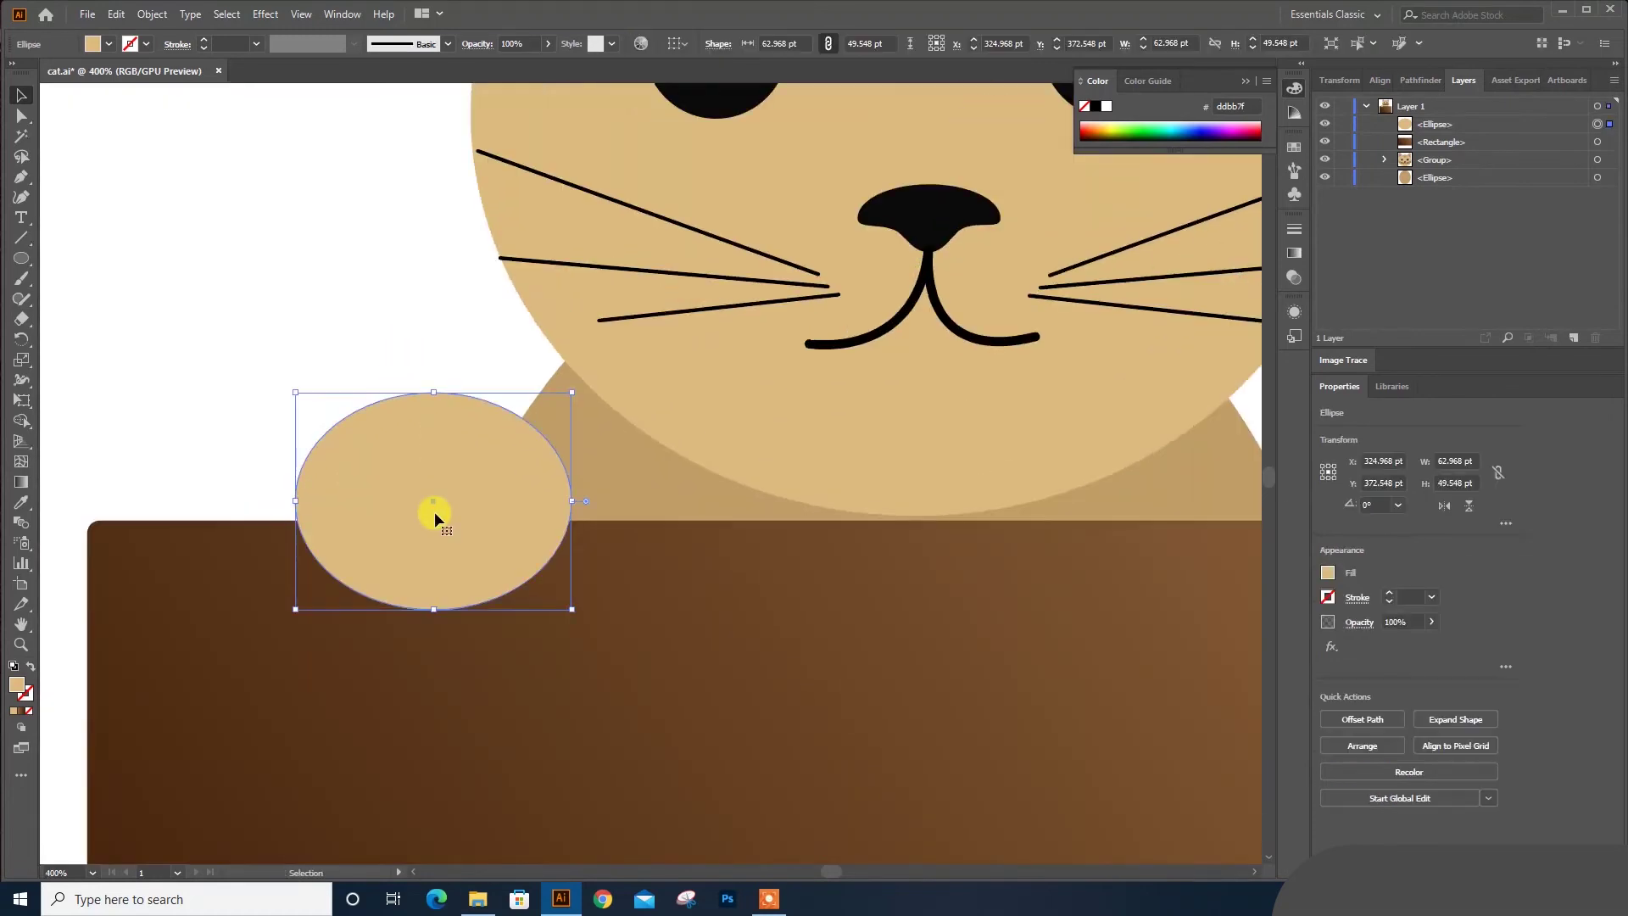
drag(436, 515, 407, 516)
drag(541, 500, 296, 504)
mouse_move(273, 392)
mouse_down()
mouse_move(273, 519)
mouse_move(361, 551)
mouse_up()
key(i)
click(690, 93)
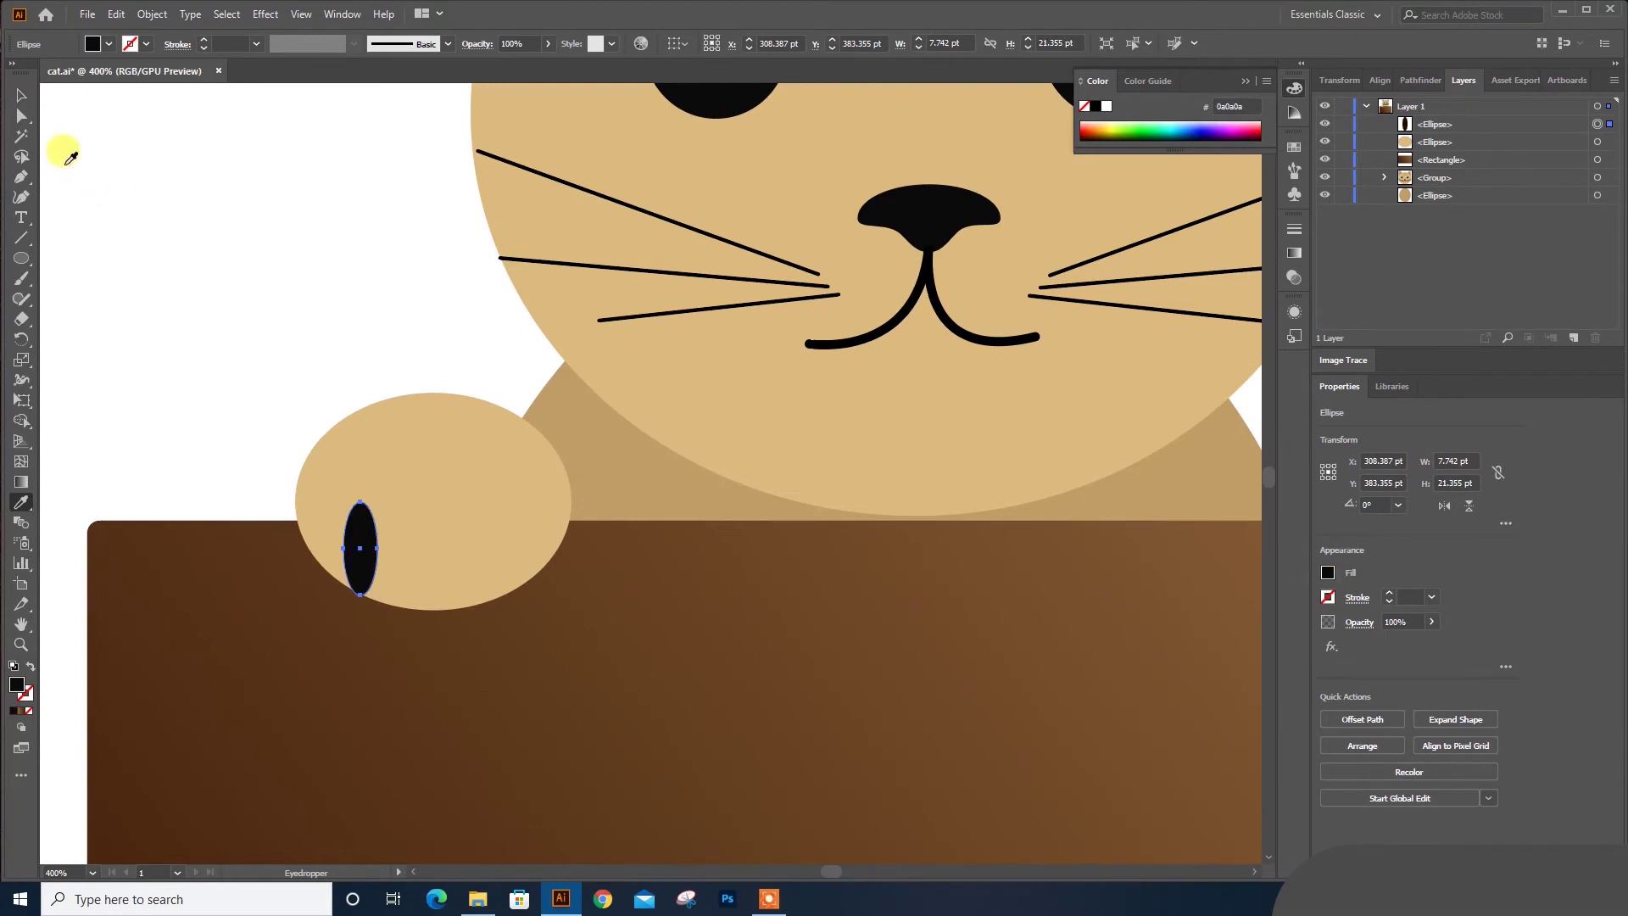
click(21, 95)
click(196, 226)
Copy the claw to the paw's middle and right side, lowering the middle one slightly
click(370, 559)
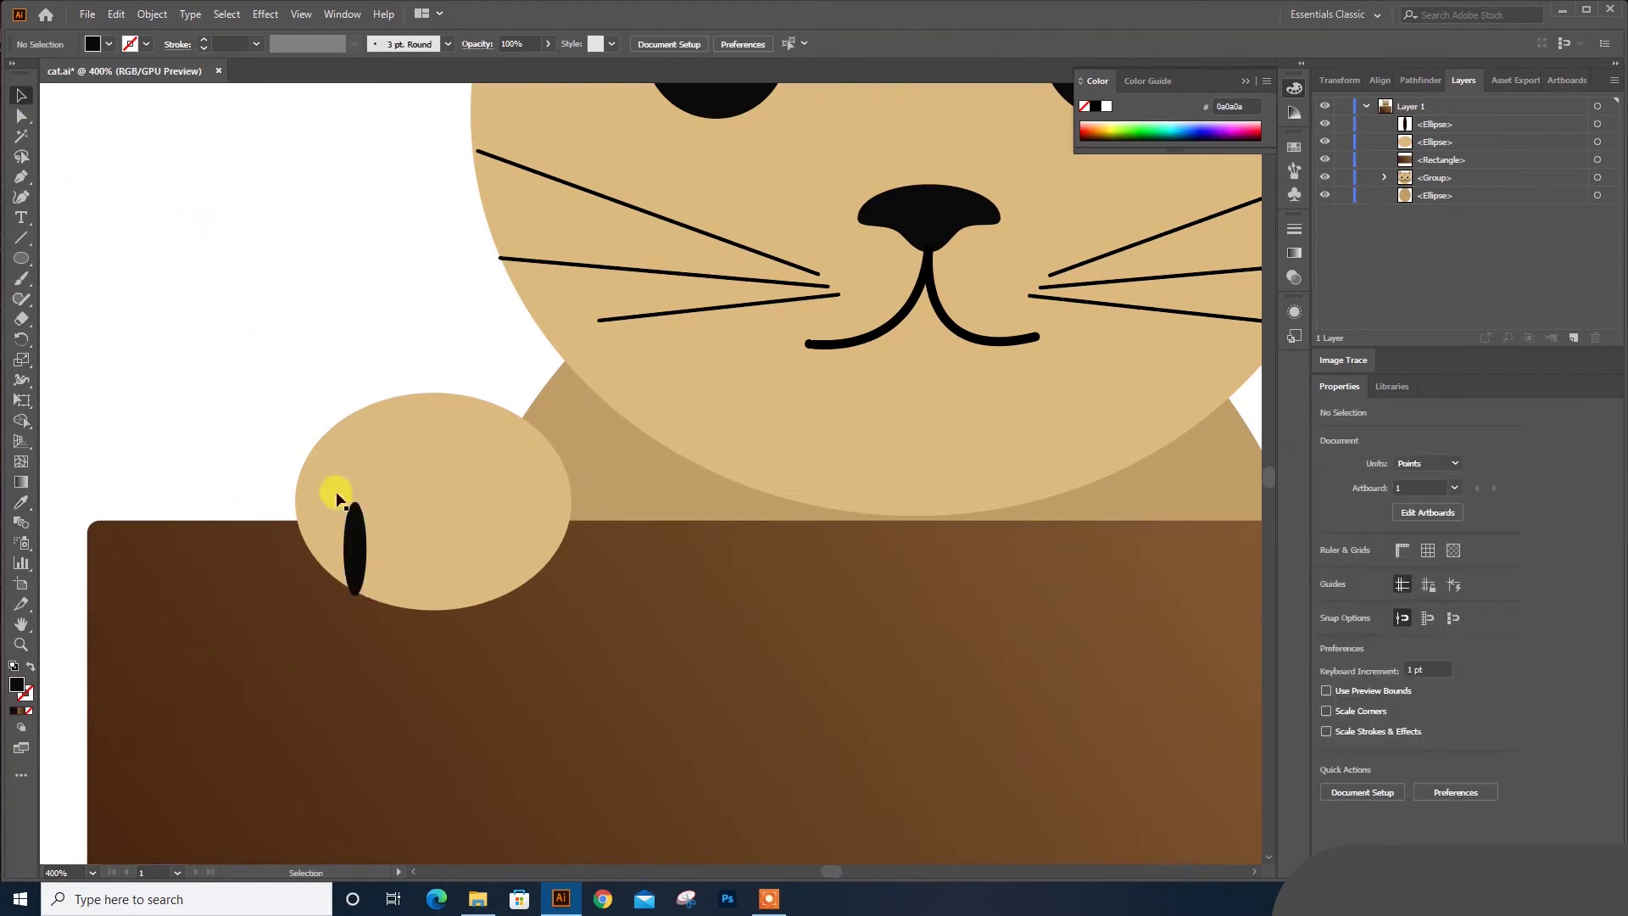
drag(354, 549, 429, 564)
drag(429, 560, 518, 539)
click(423, 567)
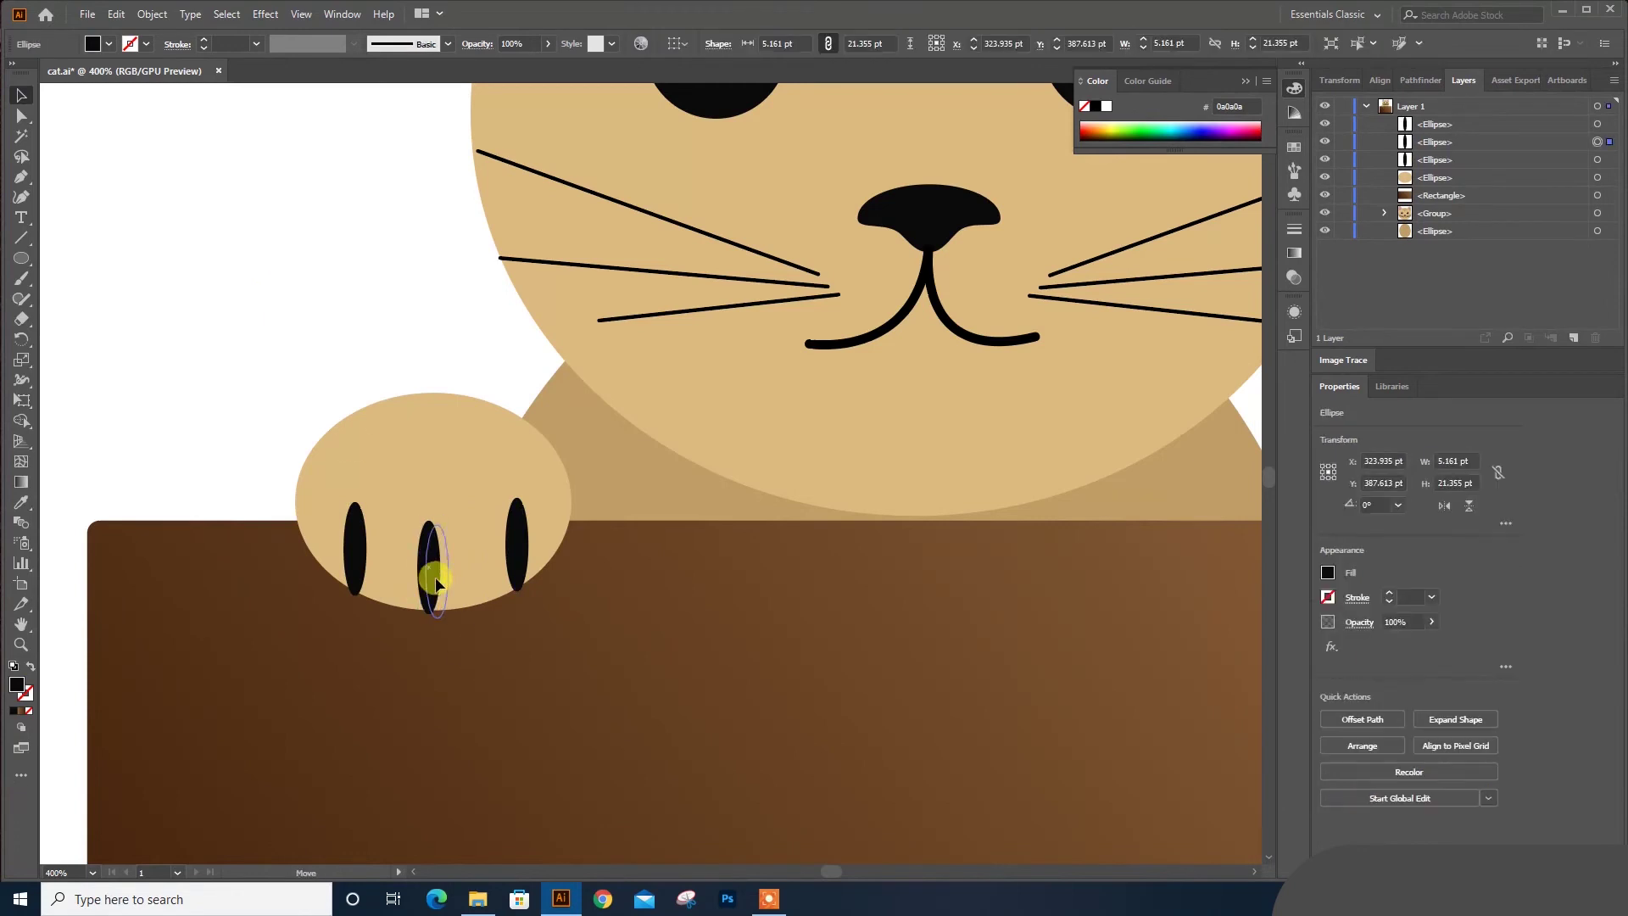
drag(435, 577, 431, 575)
click(369, 364)
Paste a copy of the paw in front and shrink it inside the original
click(415, 416)
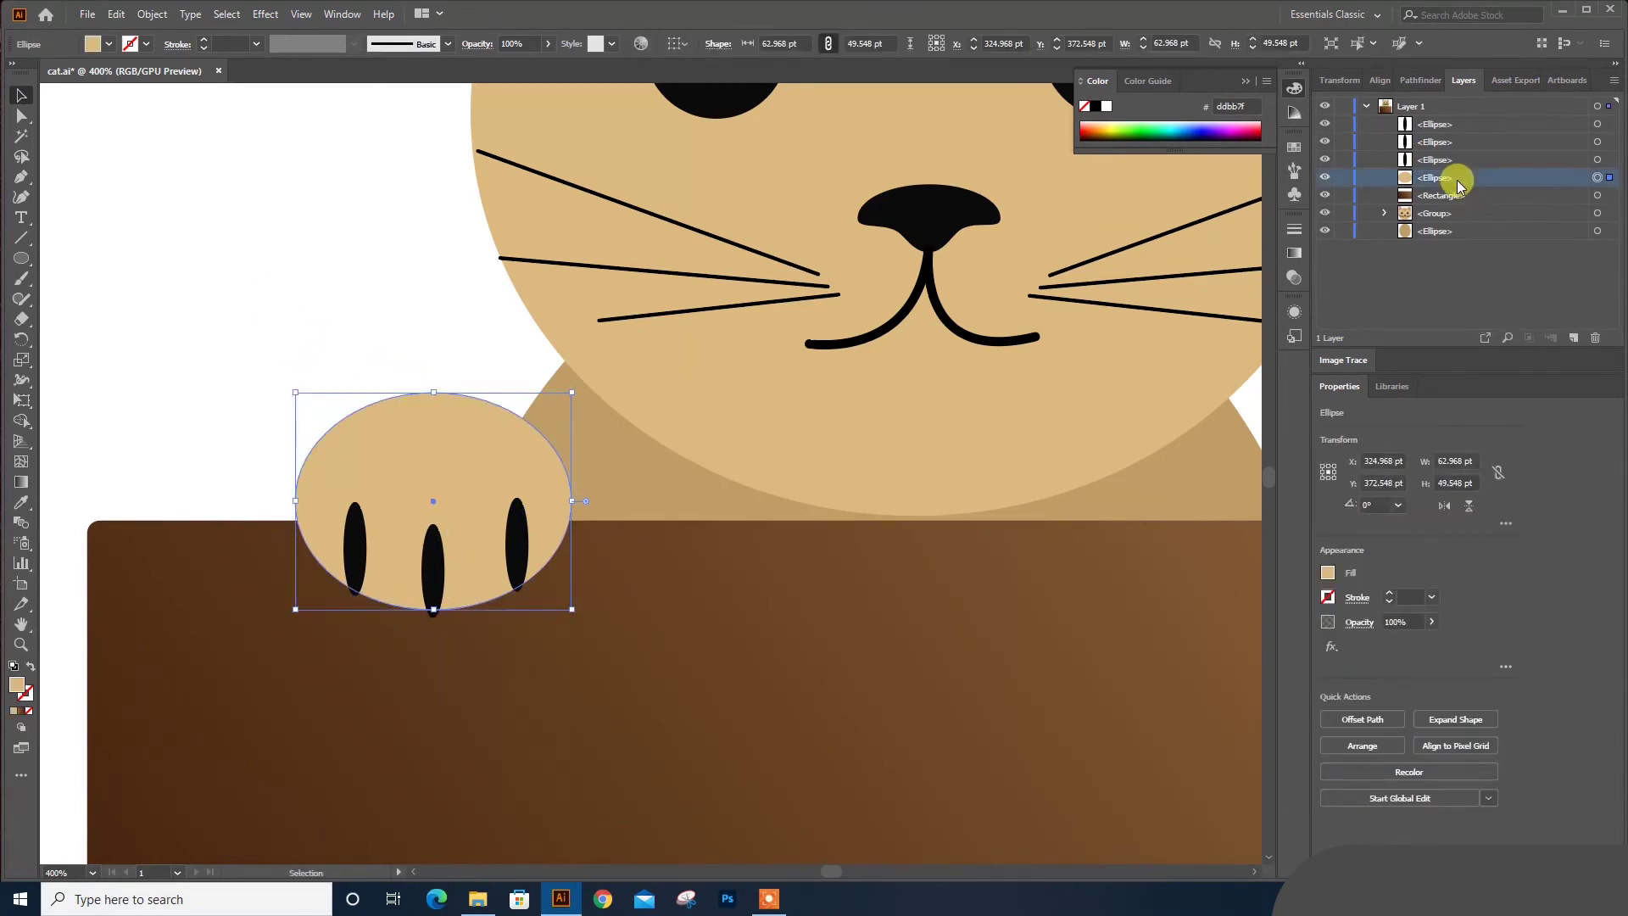
key(ctrl+c)
key(ctrl+f)
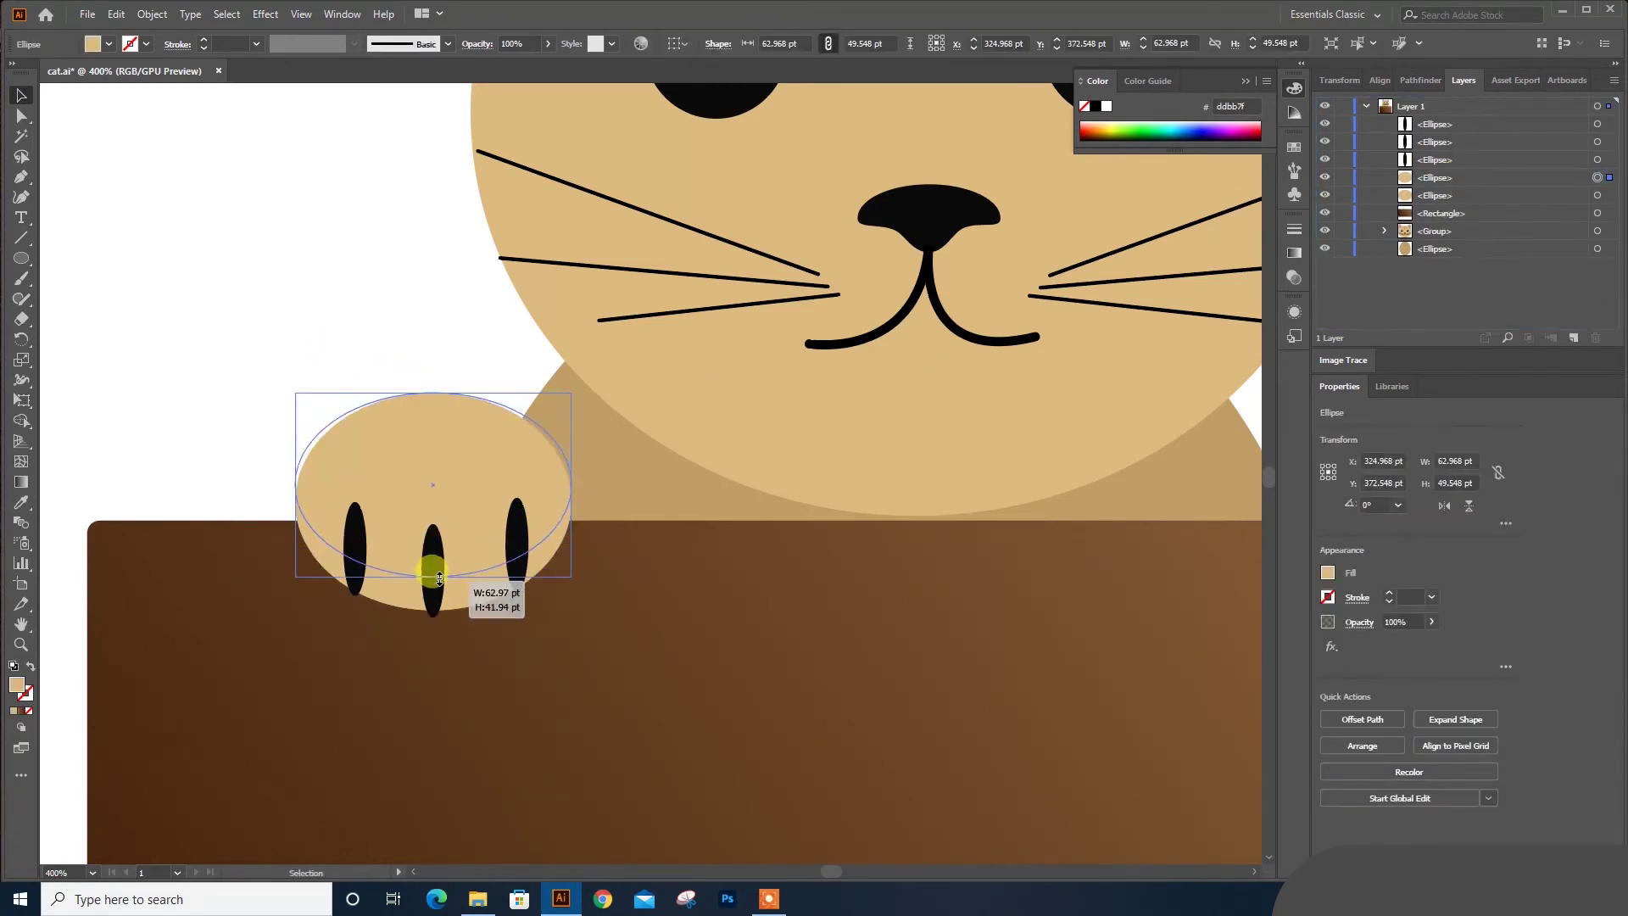
drag(571, 393, 556, 400)
Nudge the inner paw up and give it the head stripe's brown gradient
key(Up)
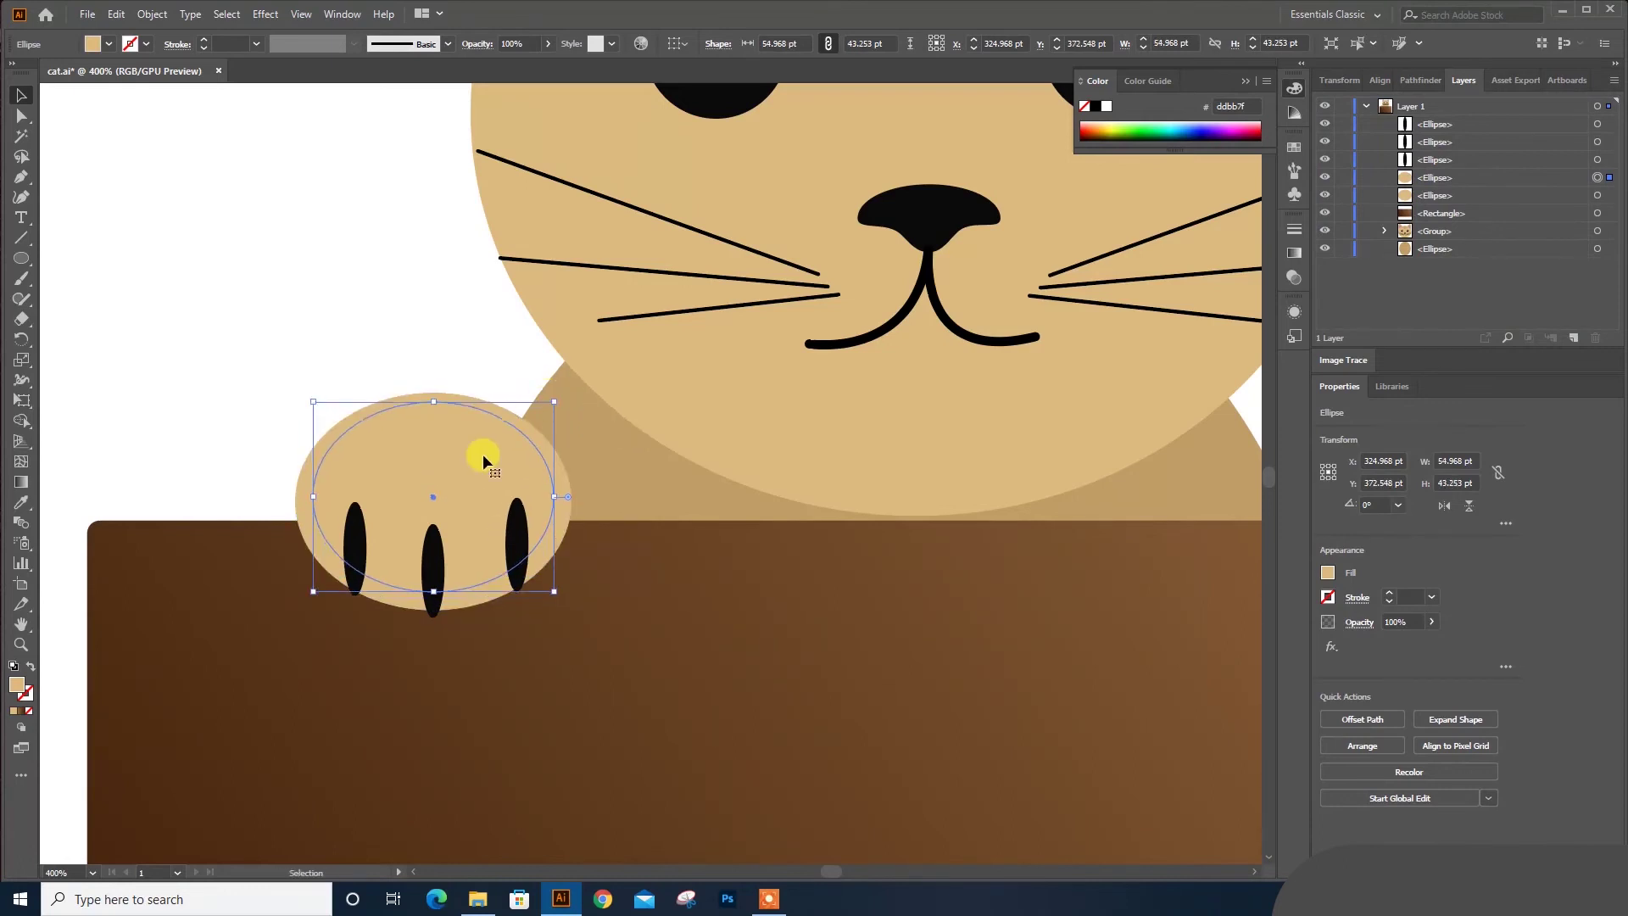
key(Up)
key(Up)
key(ctrl+minus)
scroll(774, 514, up, 2)
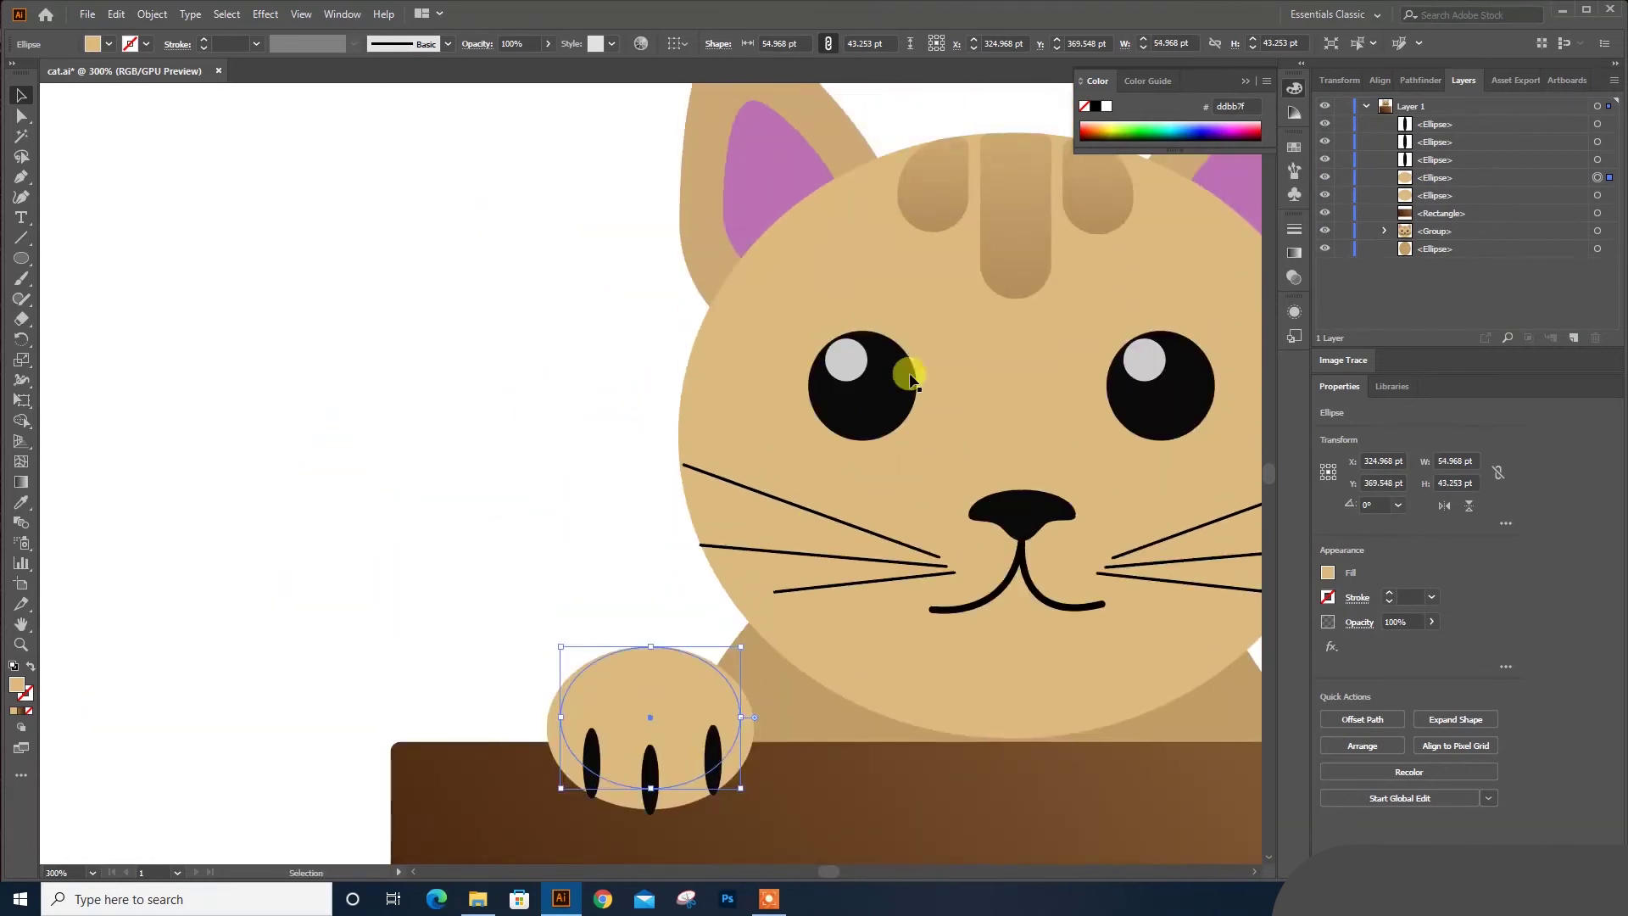
key(i)
click(1027, 244)
Run the gradient vertically down the inner paw and soften the top stop
click(21, 483)
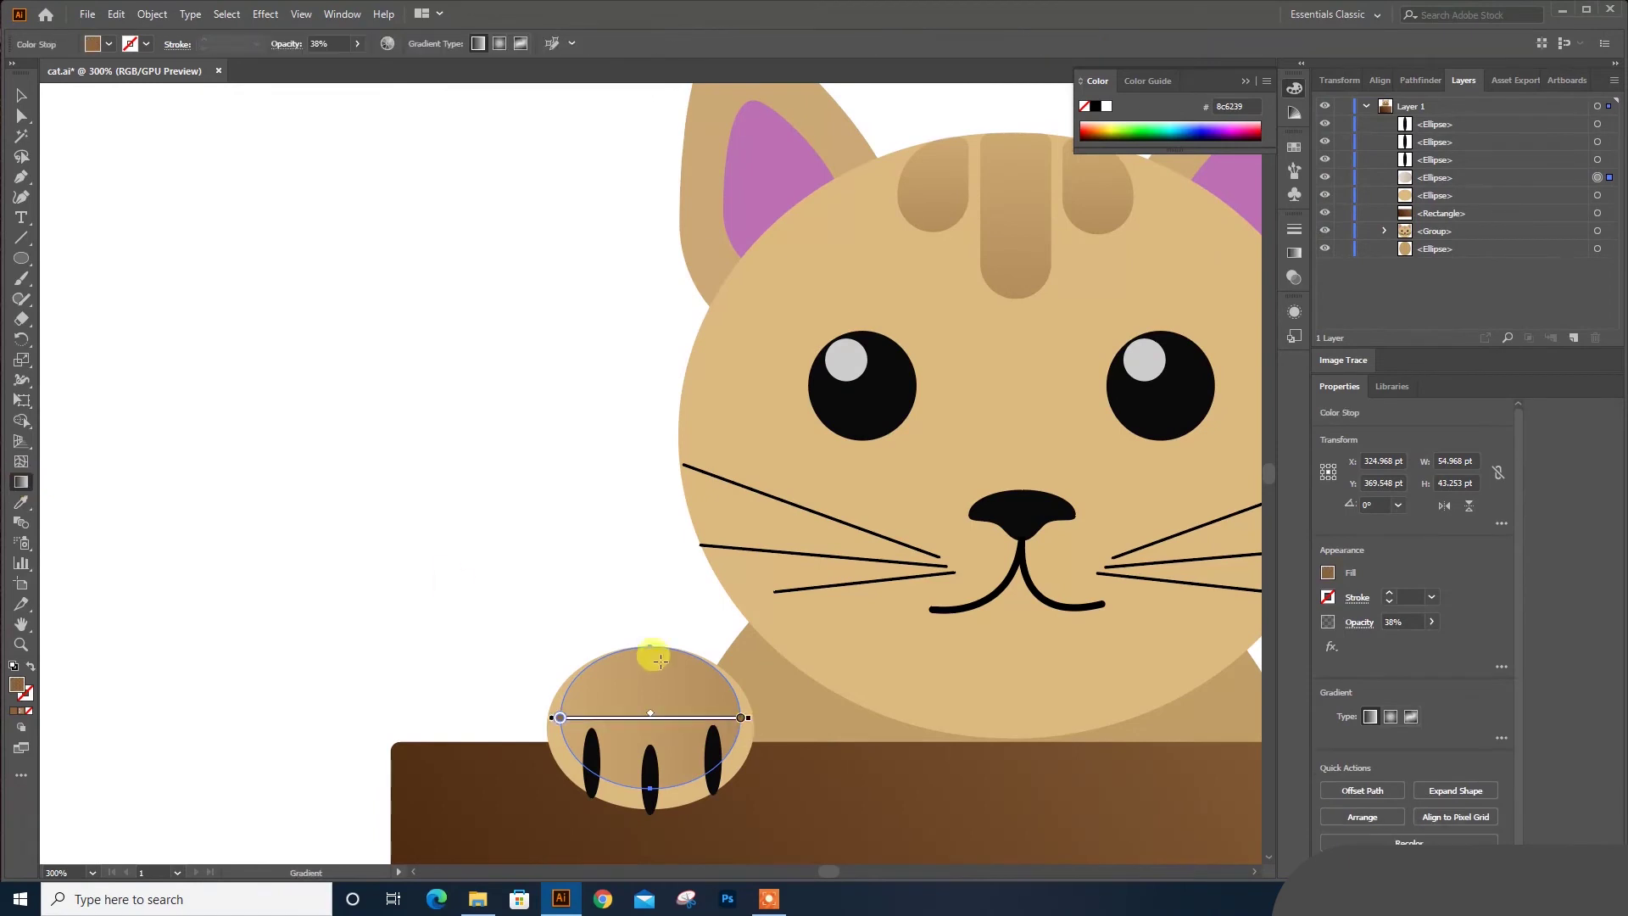
mouse_move(649, 653)
mouse_down()
mouse_move(647, 735)
mouse_move(651, 661)
mouse_up()
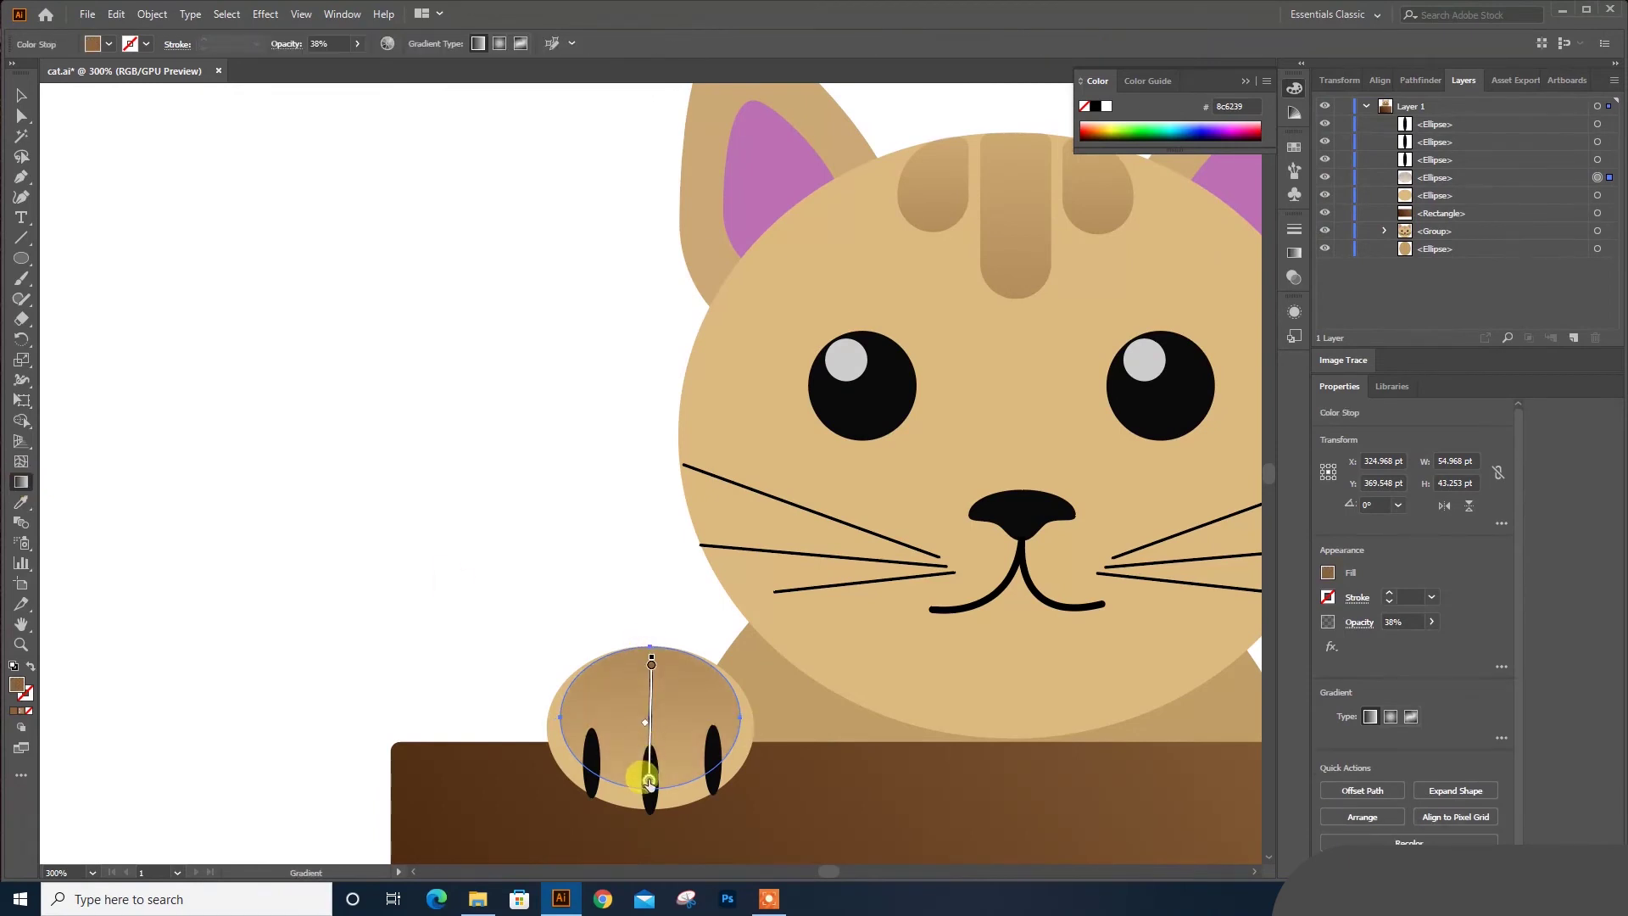
drag(648, 775, 646, 745)
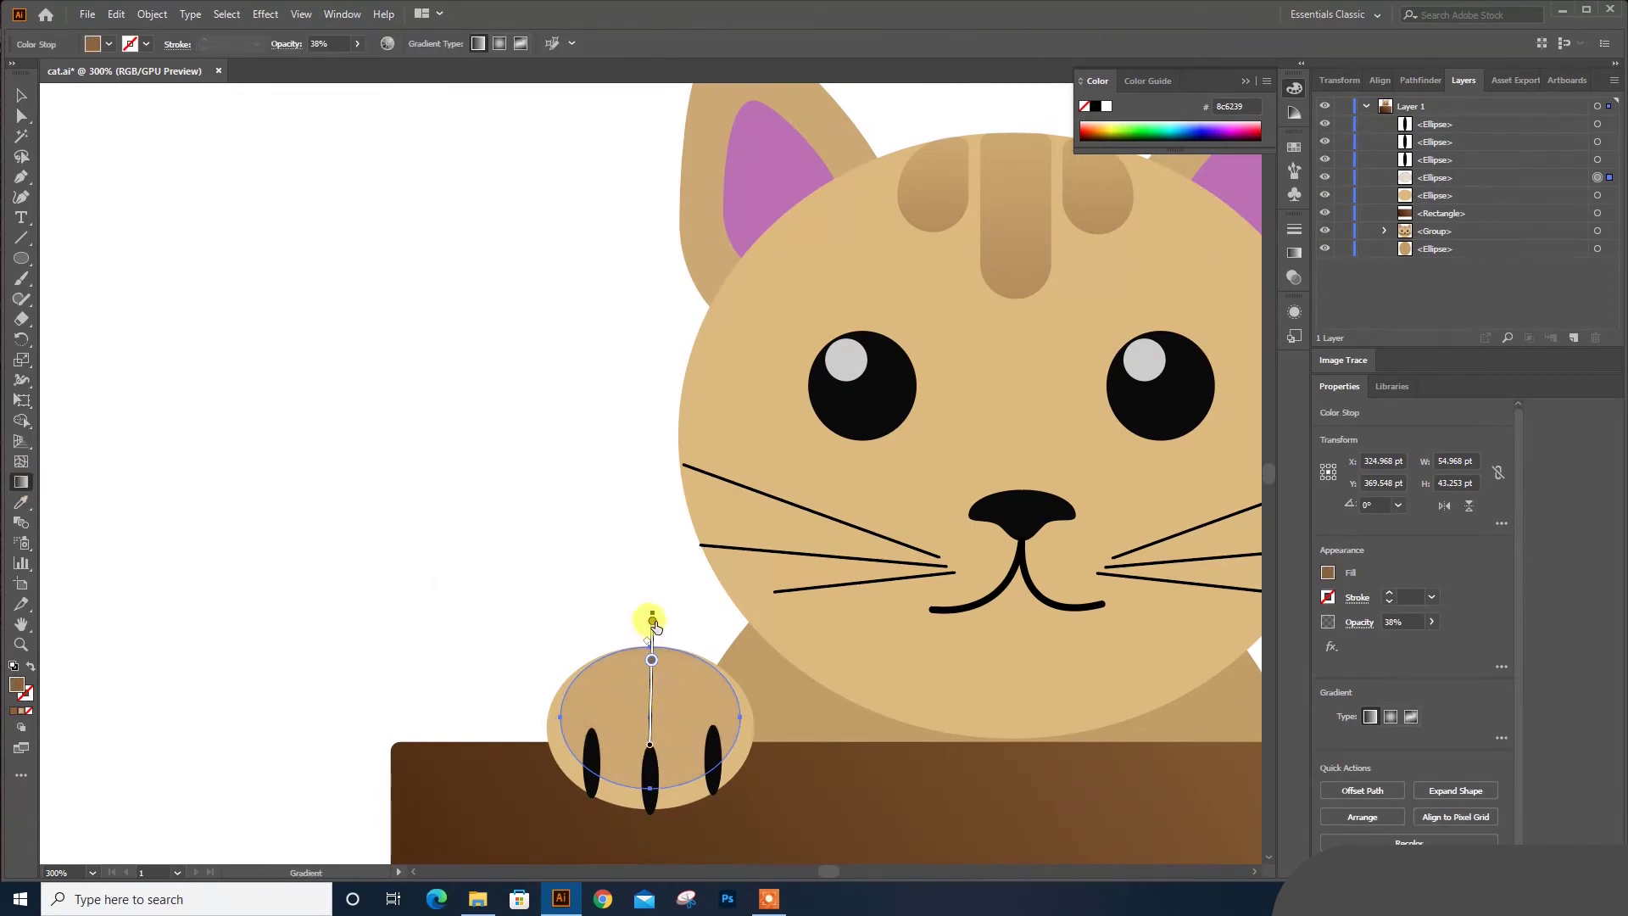
drag(650, 661, 652, 723)
click(17, 100)
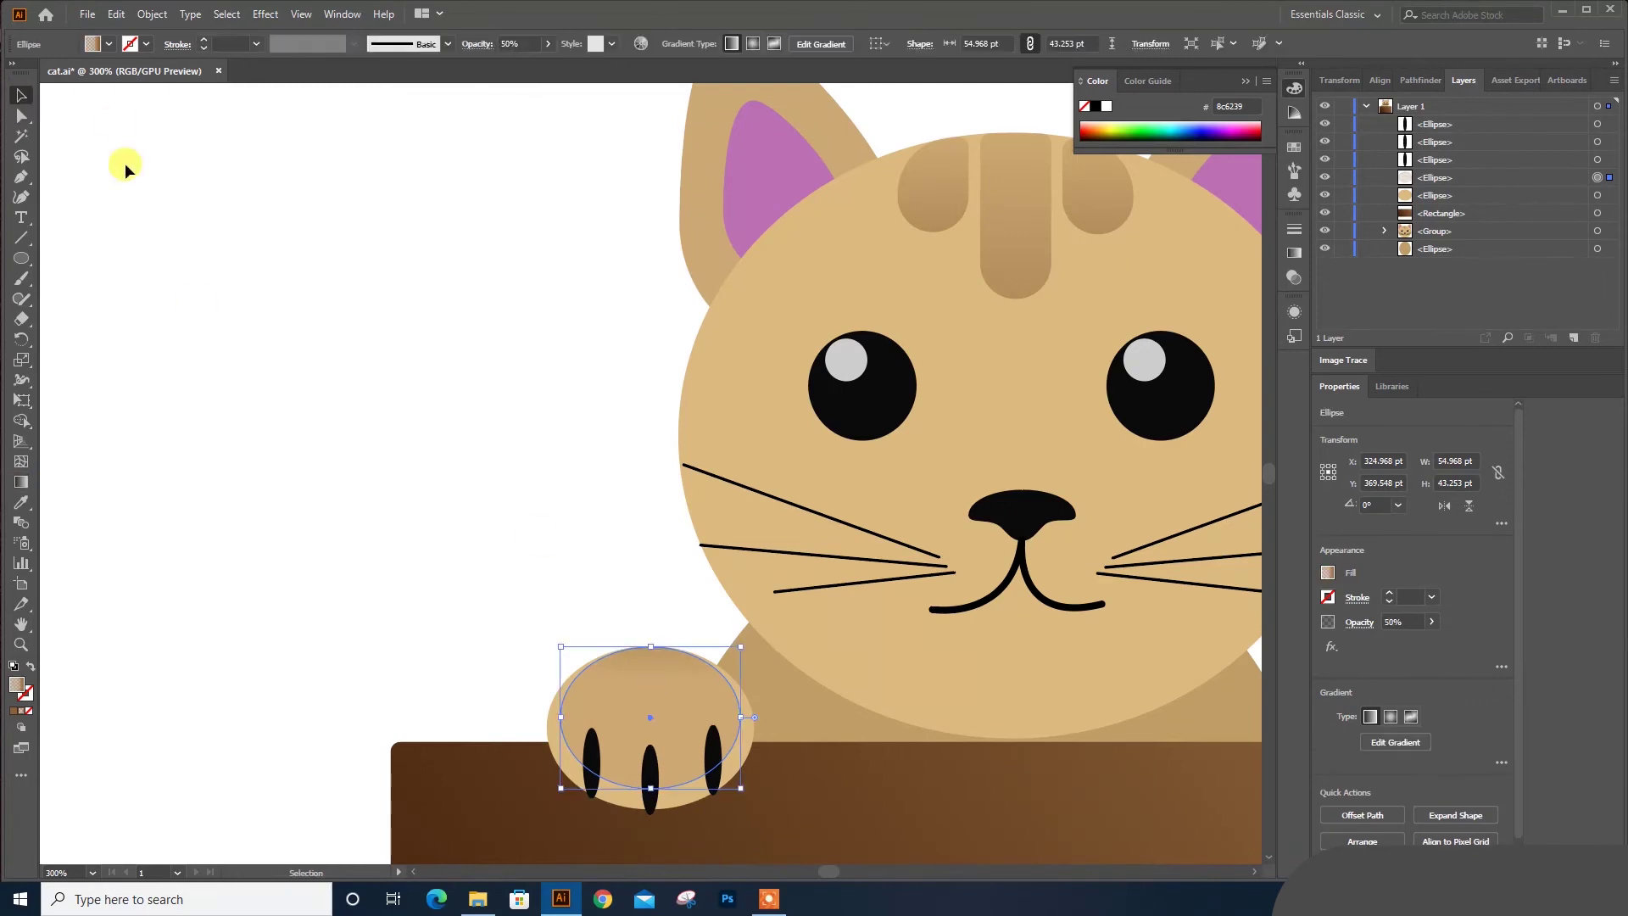
click(127, 166)
key(ctrl+minus)
key(ctrl+minus)
drag(329, 346, 273, 353)
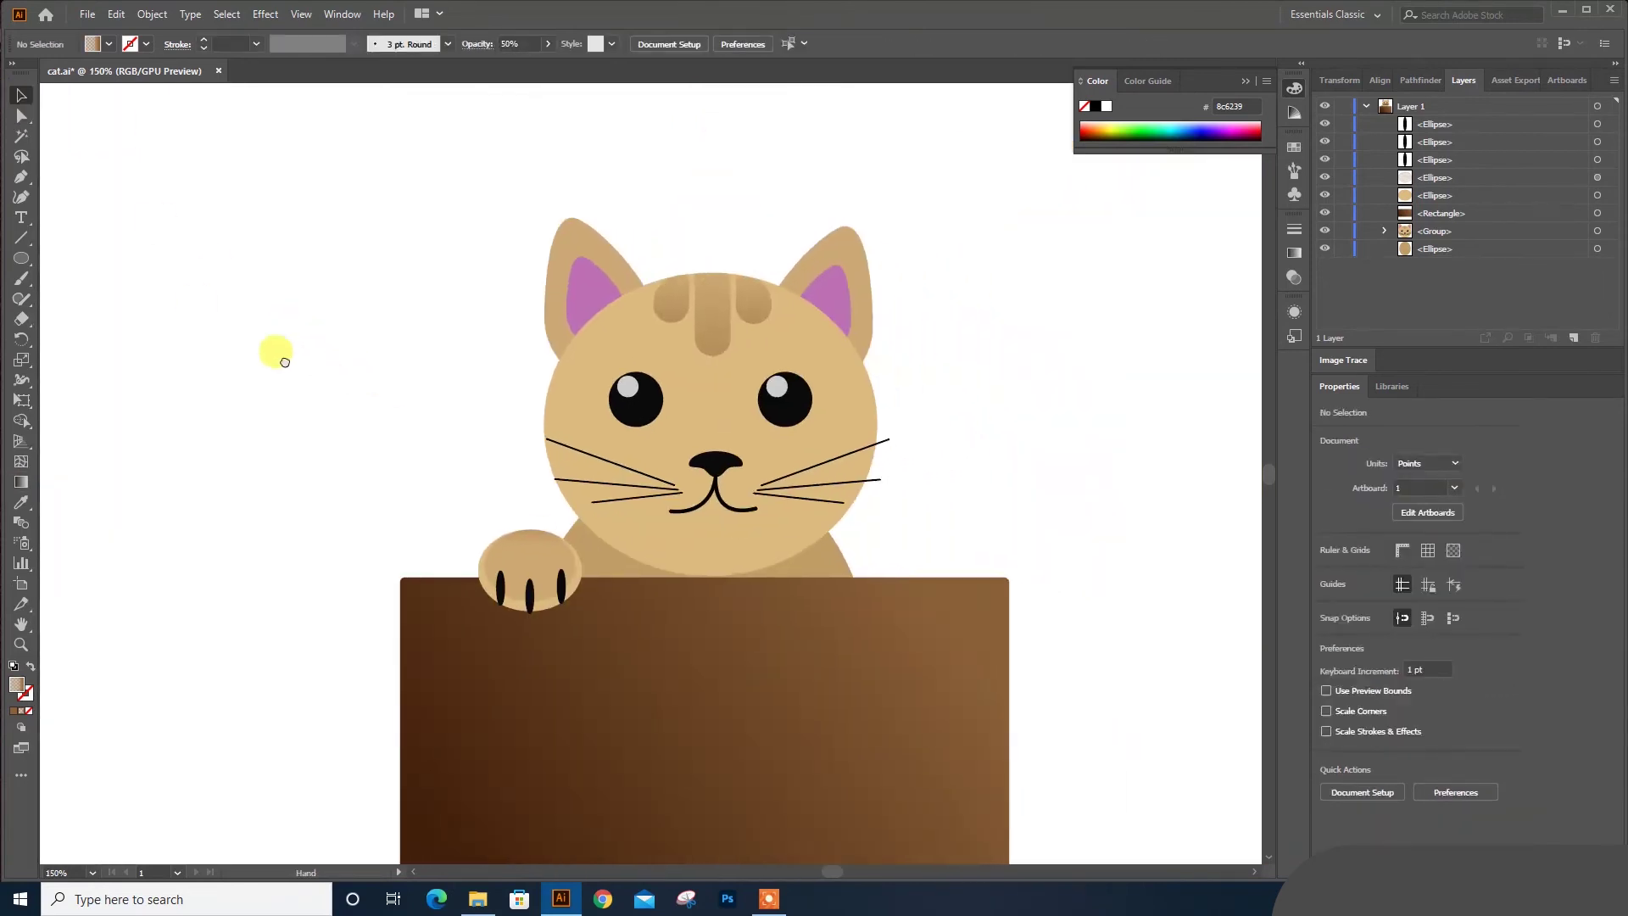
drag(981, 411, 963, 465)
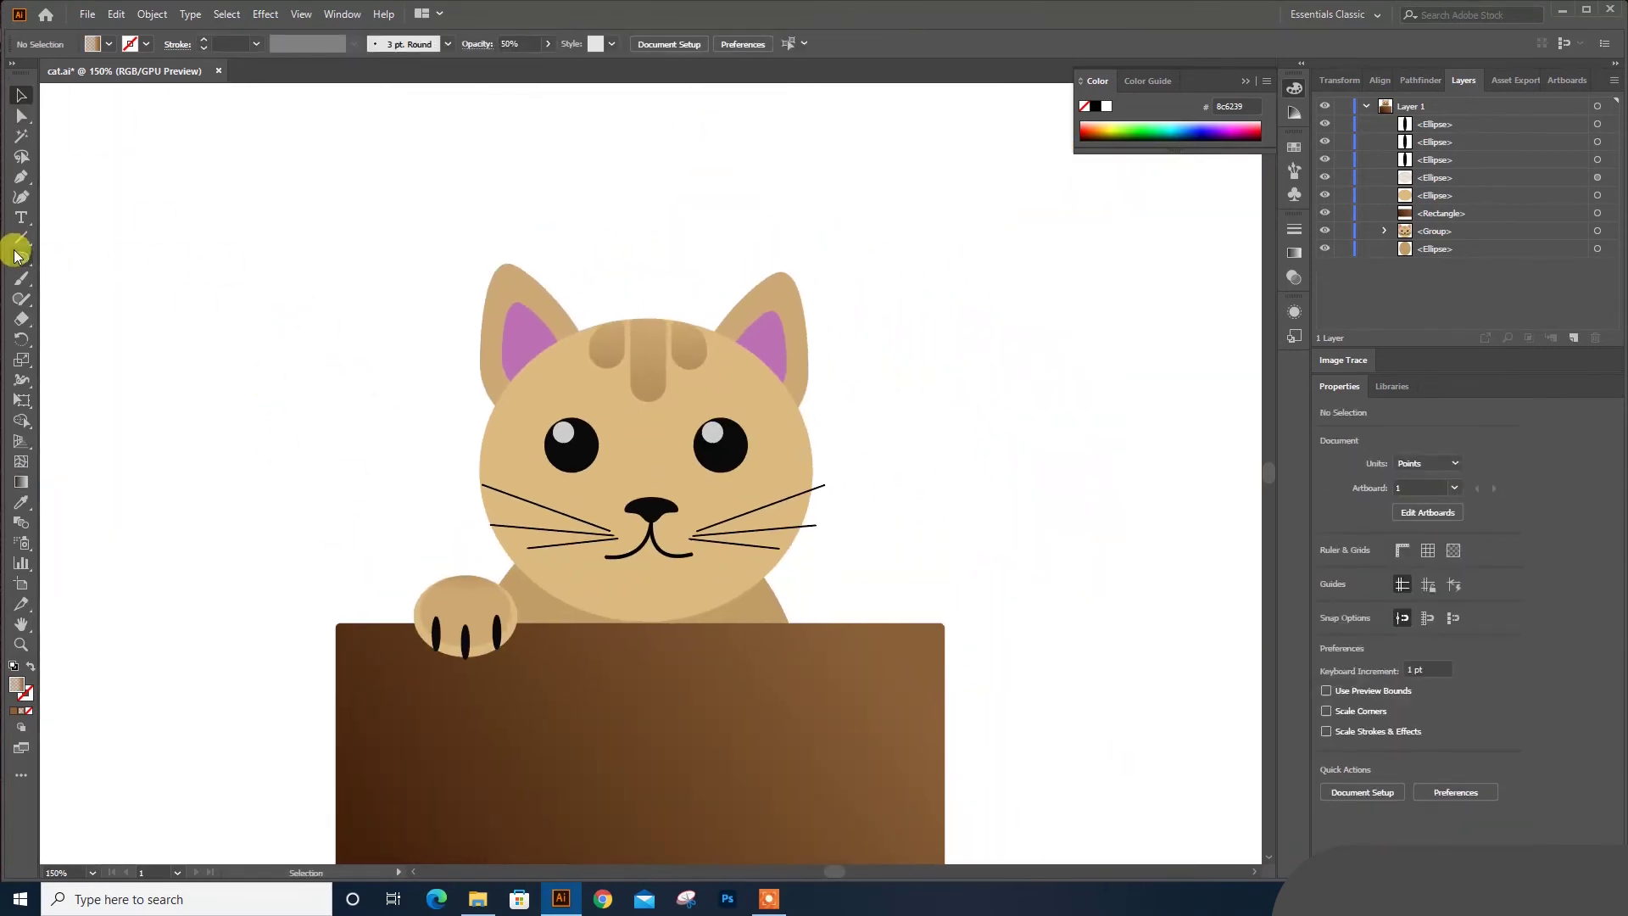
Draw a wavy tail outline with the Pen, from beside the cat down to the box
click(21, 176)
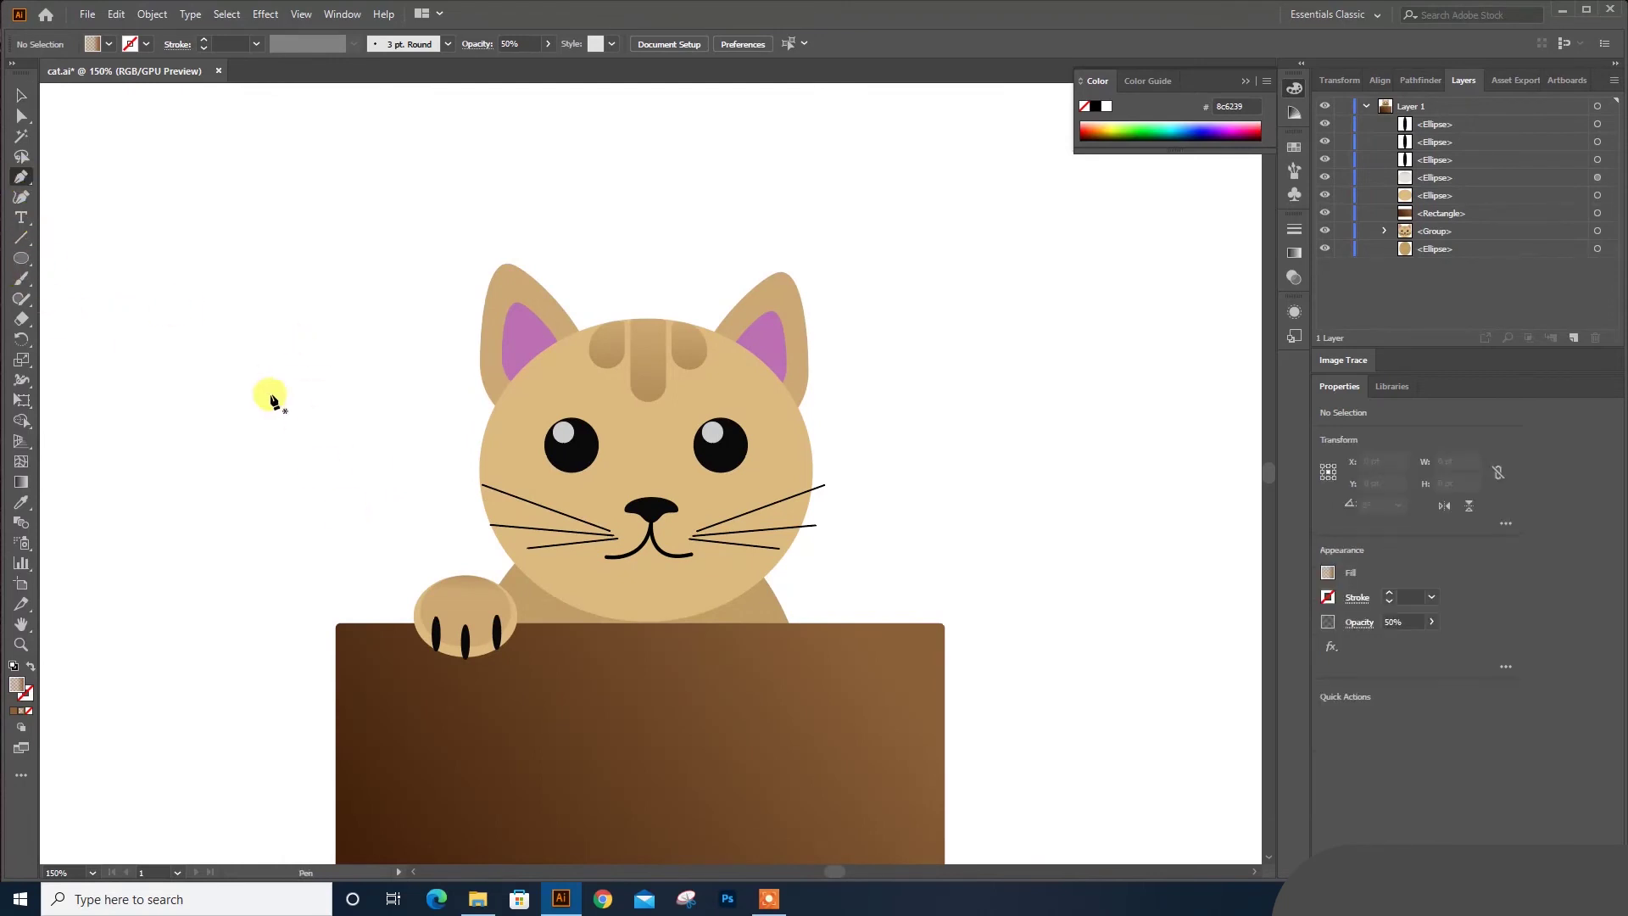
click(337, 313)
click(336, 396)
click(359, 442)
click(368, 499)
click(358, 549)
drag(376, 612, 402, 704)
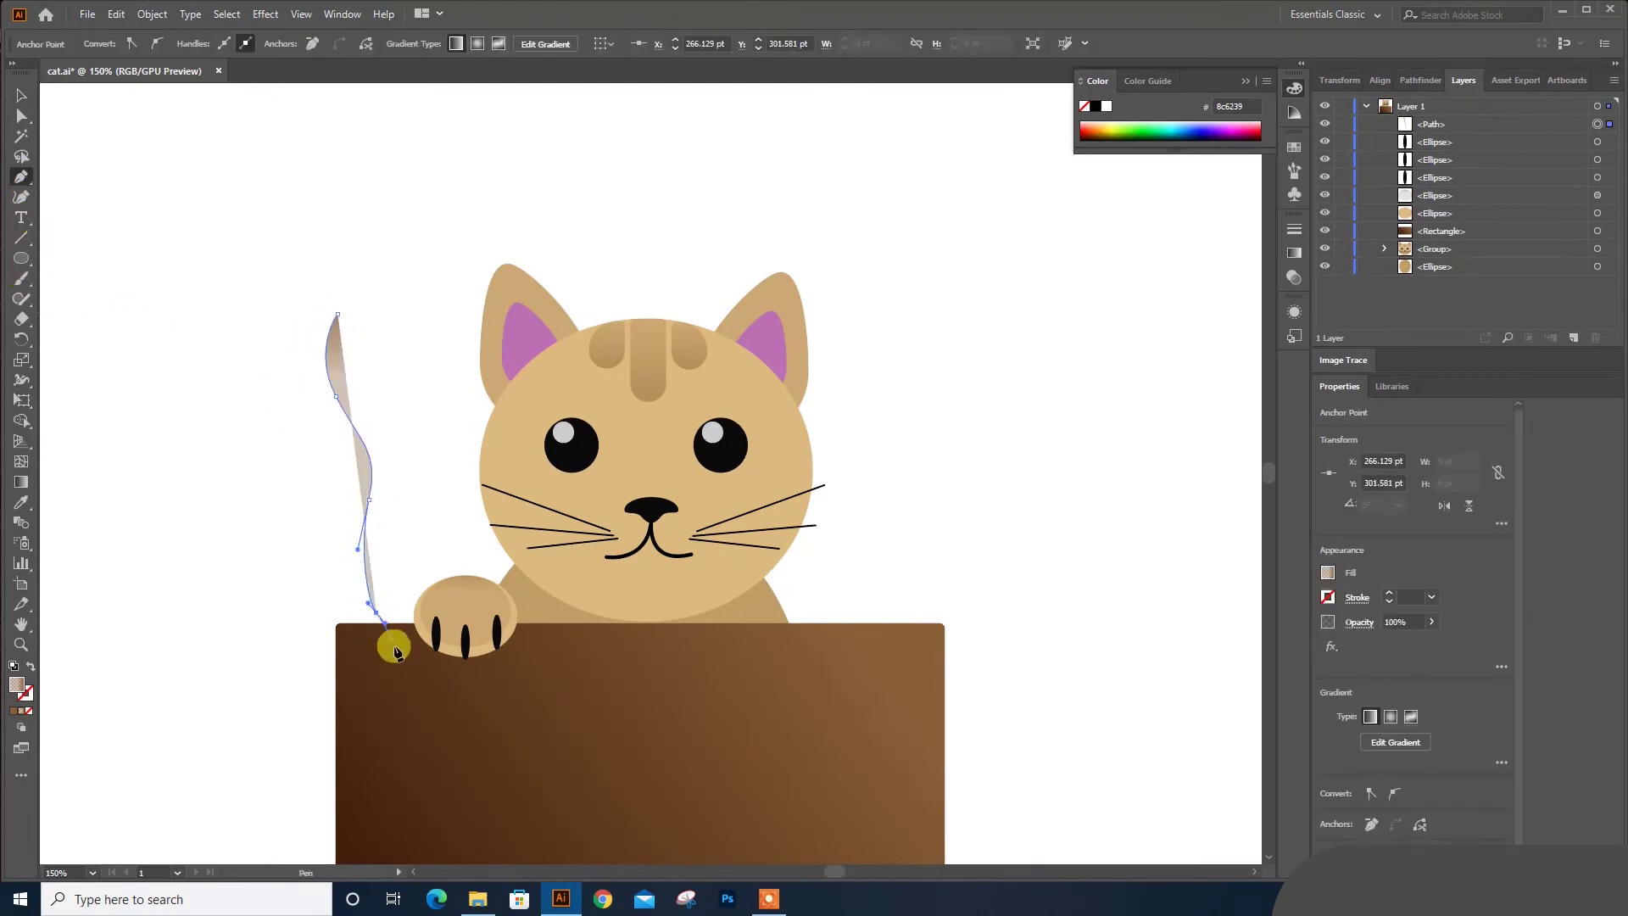
click(409, 706)
click(473, 693)
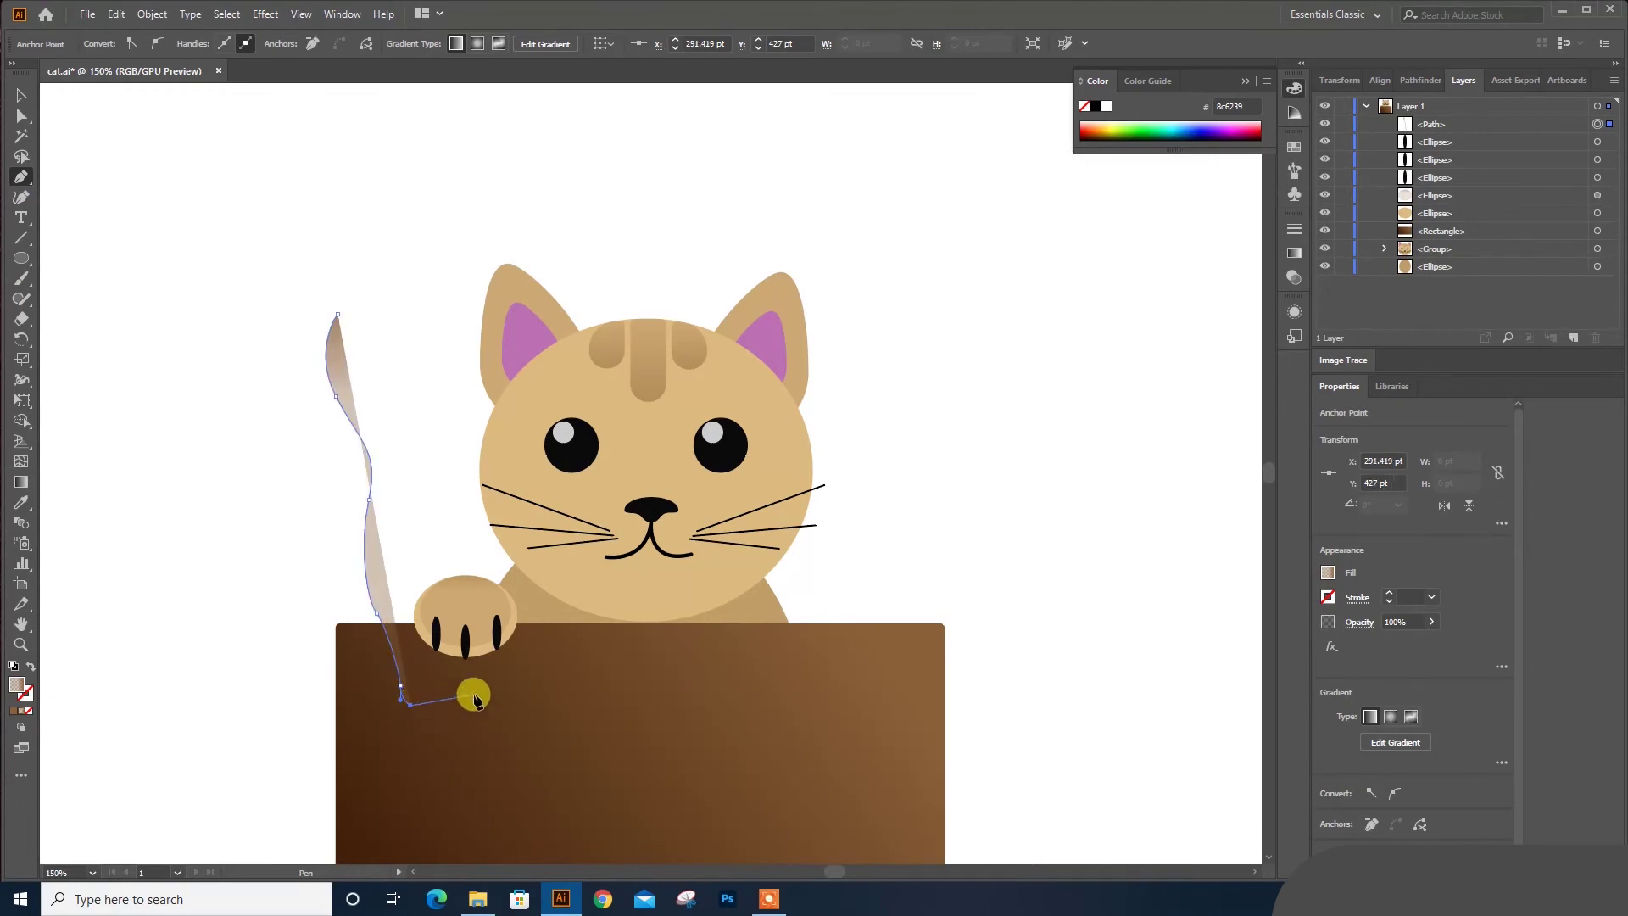
drag(434, 524, 442, 471)
mouse_move(401, 367)
mouse_down()
mouse_move(372, 334)
mouse_move(280, 333)
mouse_up()
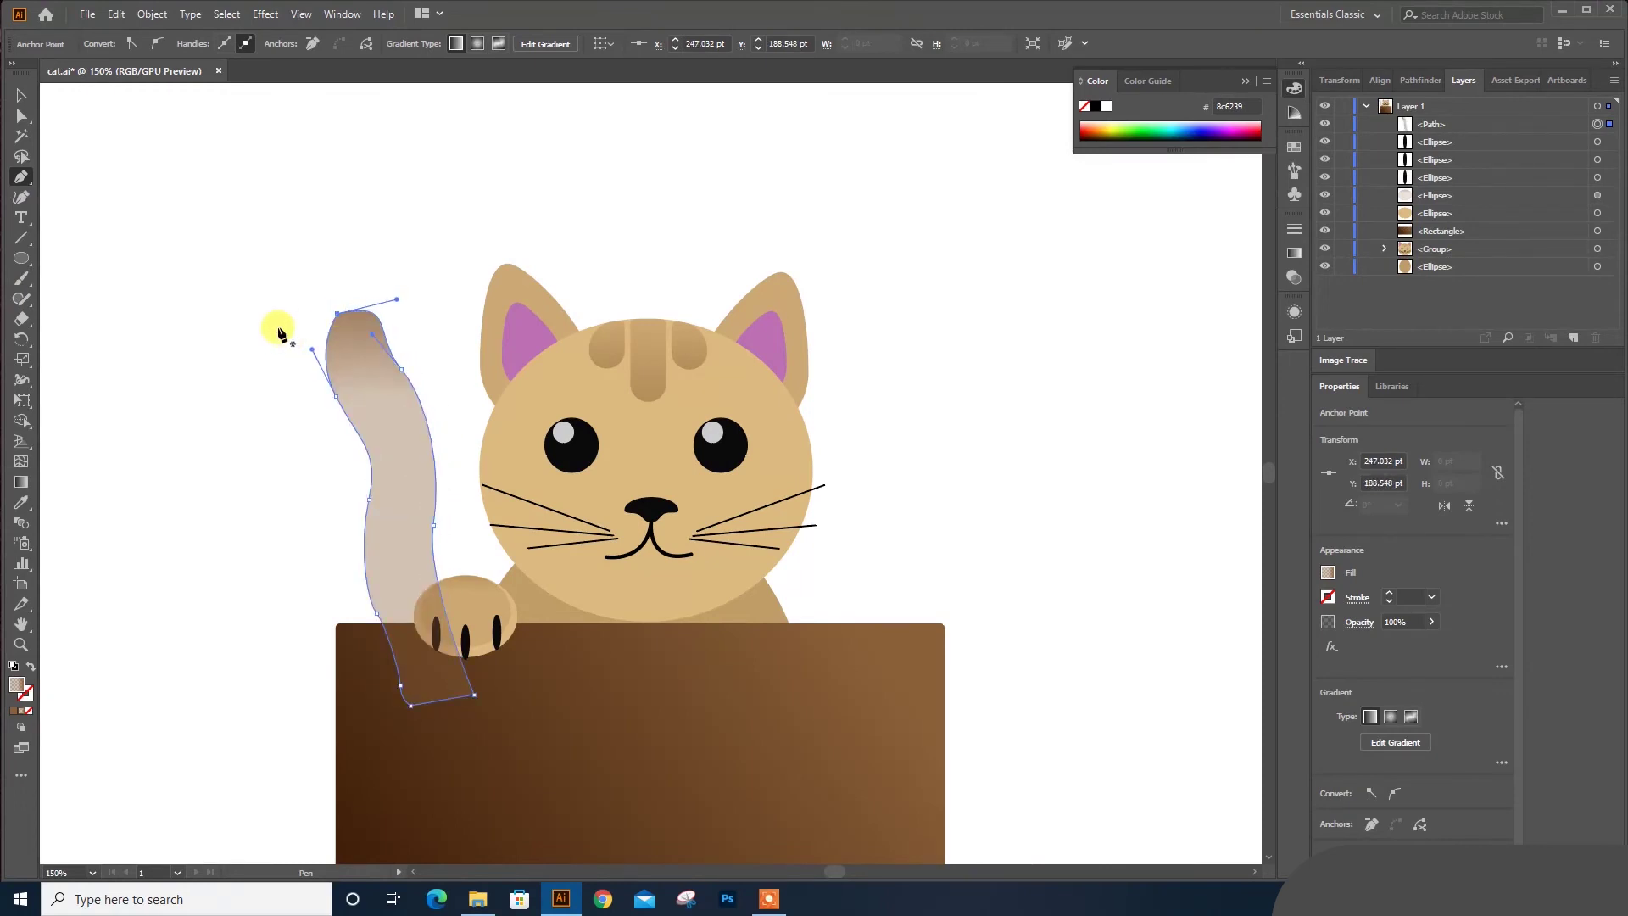
scroll(280, 332, up, 3)
Fill the tail path with the cat body's tan colour
key(a)
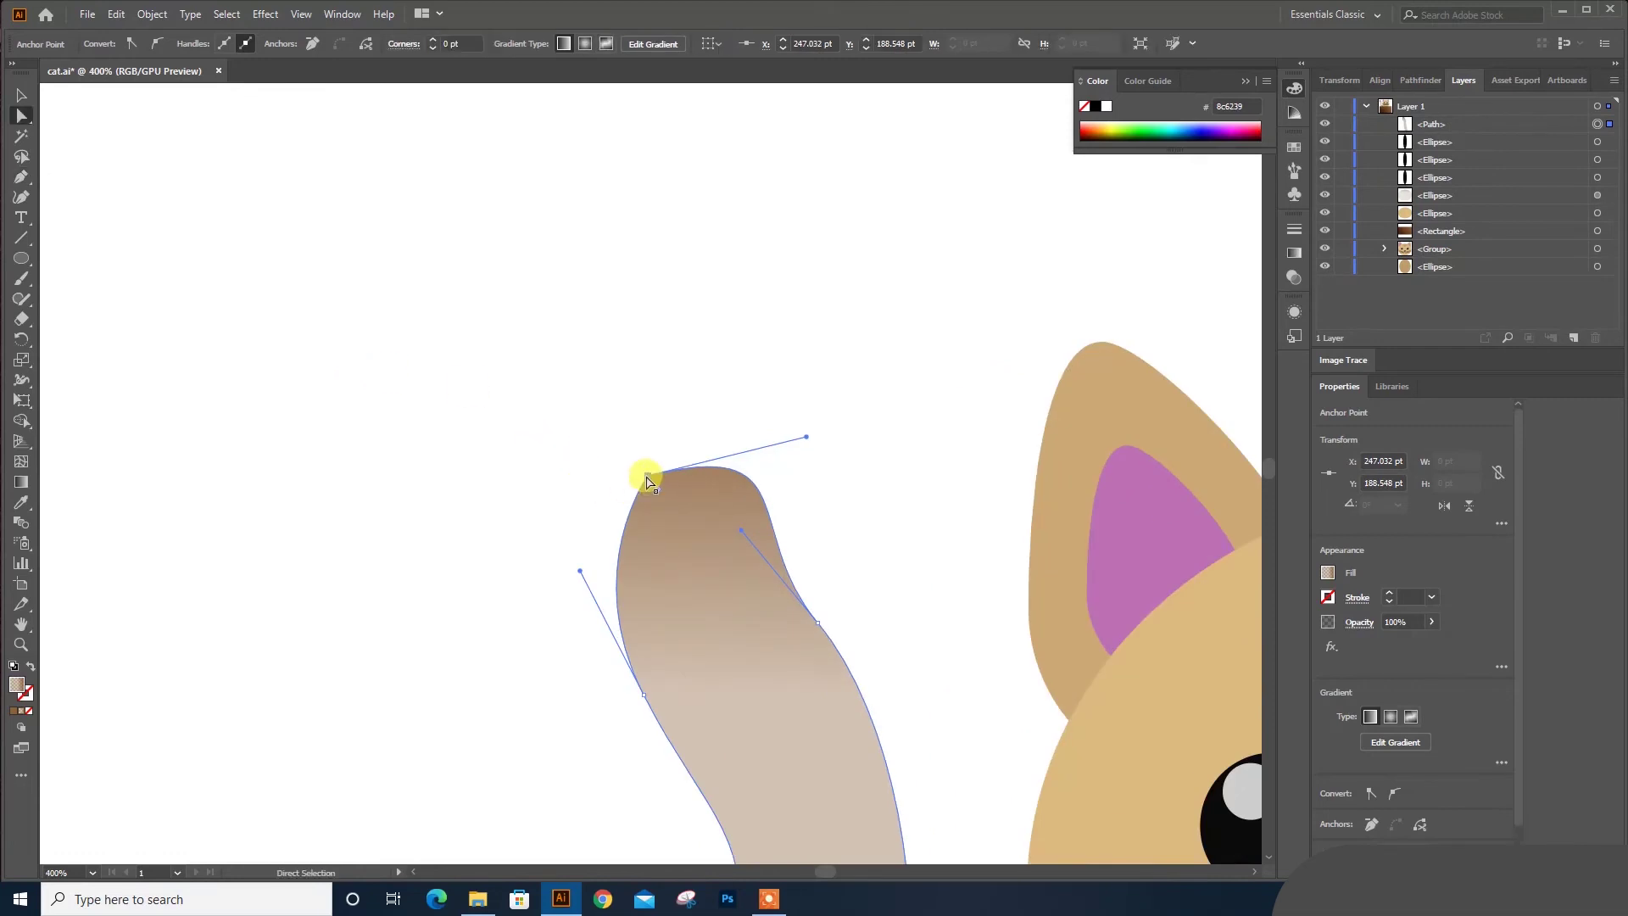
click(746, 662)
scroll(716, 487, down, 2)
scroll(715, 498, down, 4)
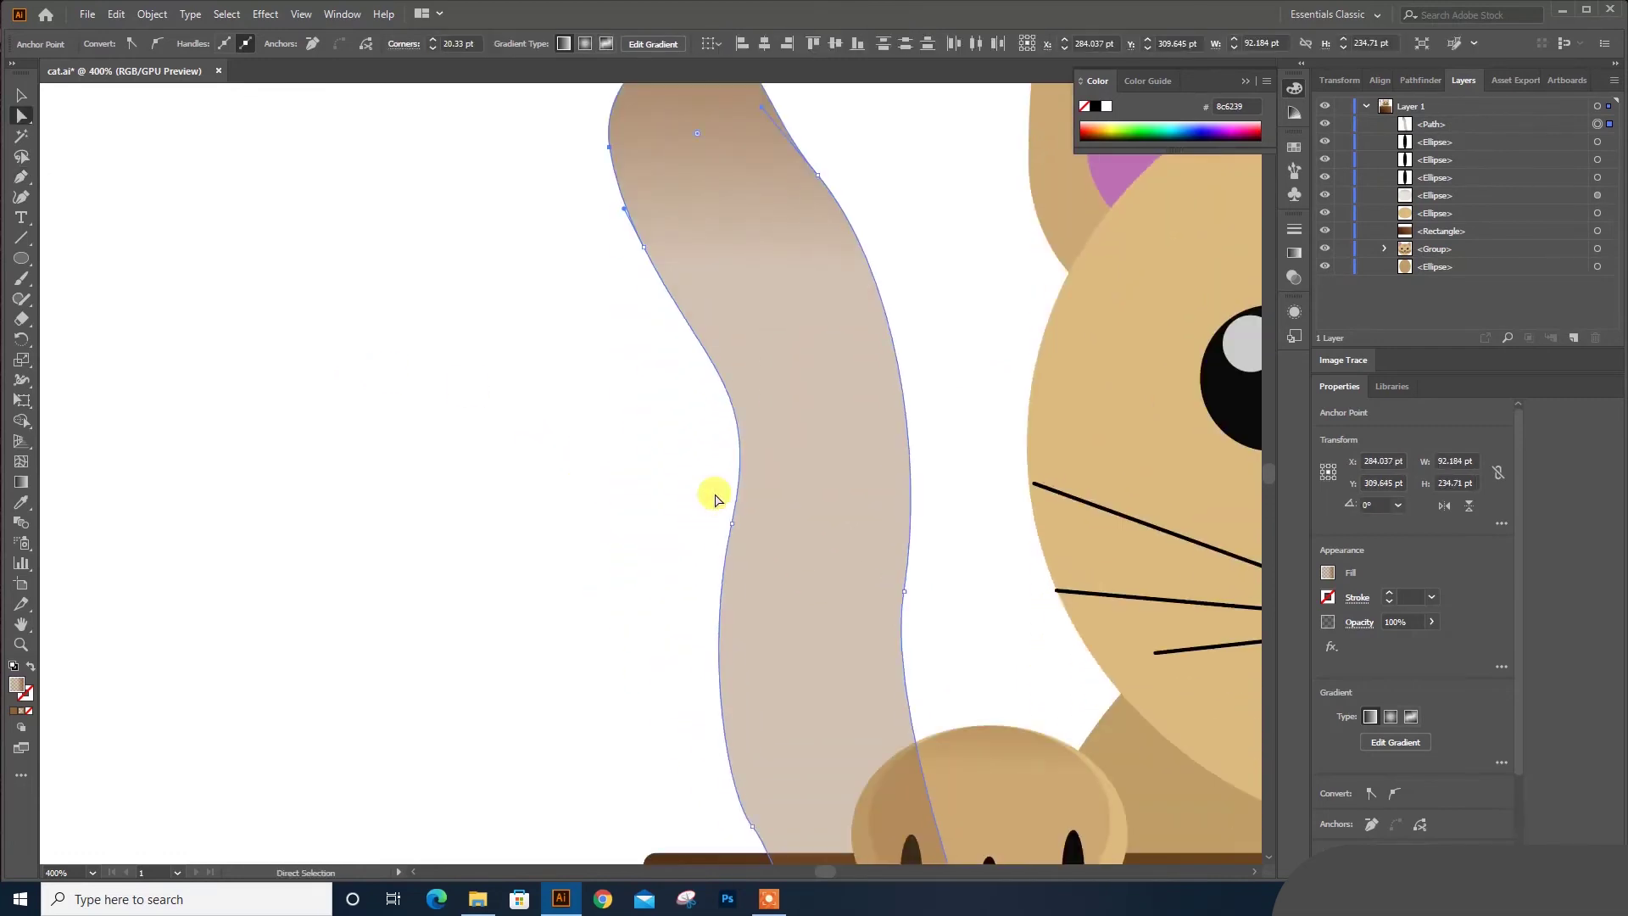
key(i)
click(1029, 367)
key(v)
click(373, 359)
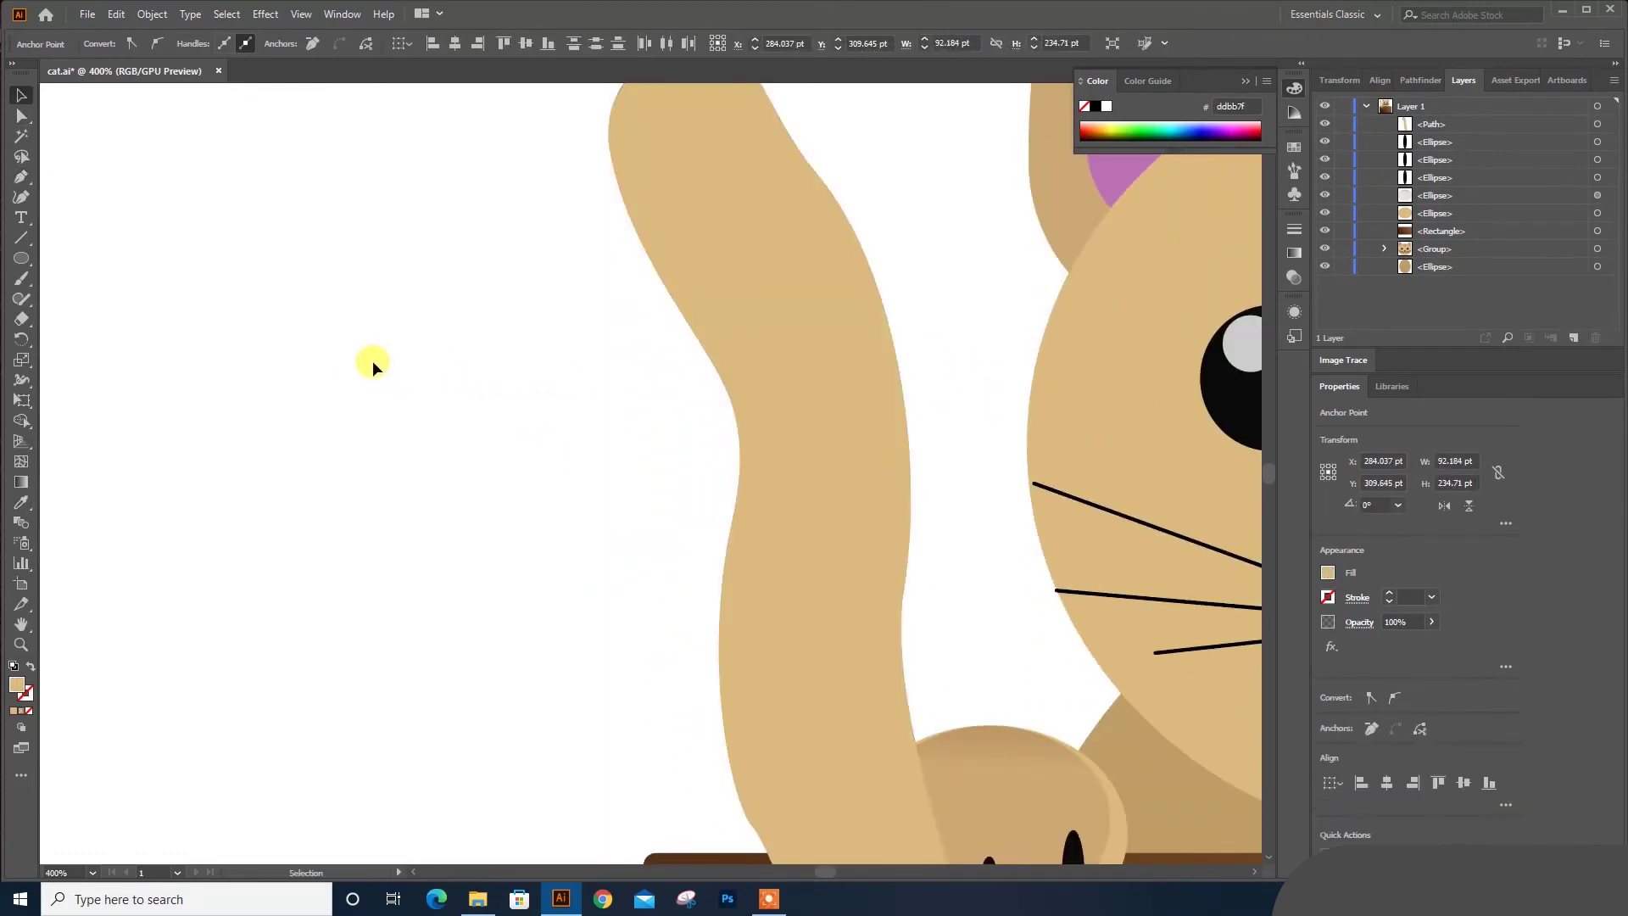
scroll(373, 360, down, 2)
Send the tail behind all other artwork
scroll(368, 356, down, 1)
right_click(697, 393)
mouse_move(748, 675)
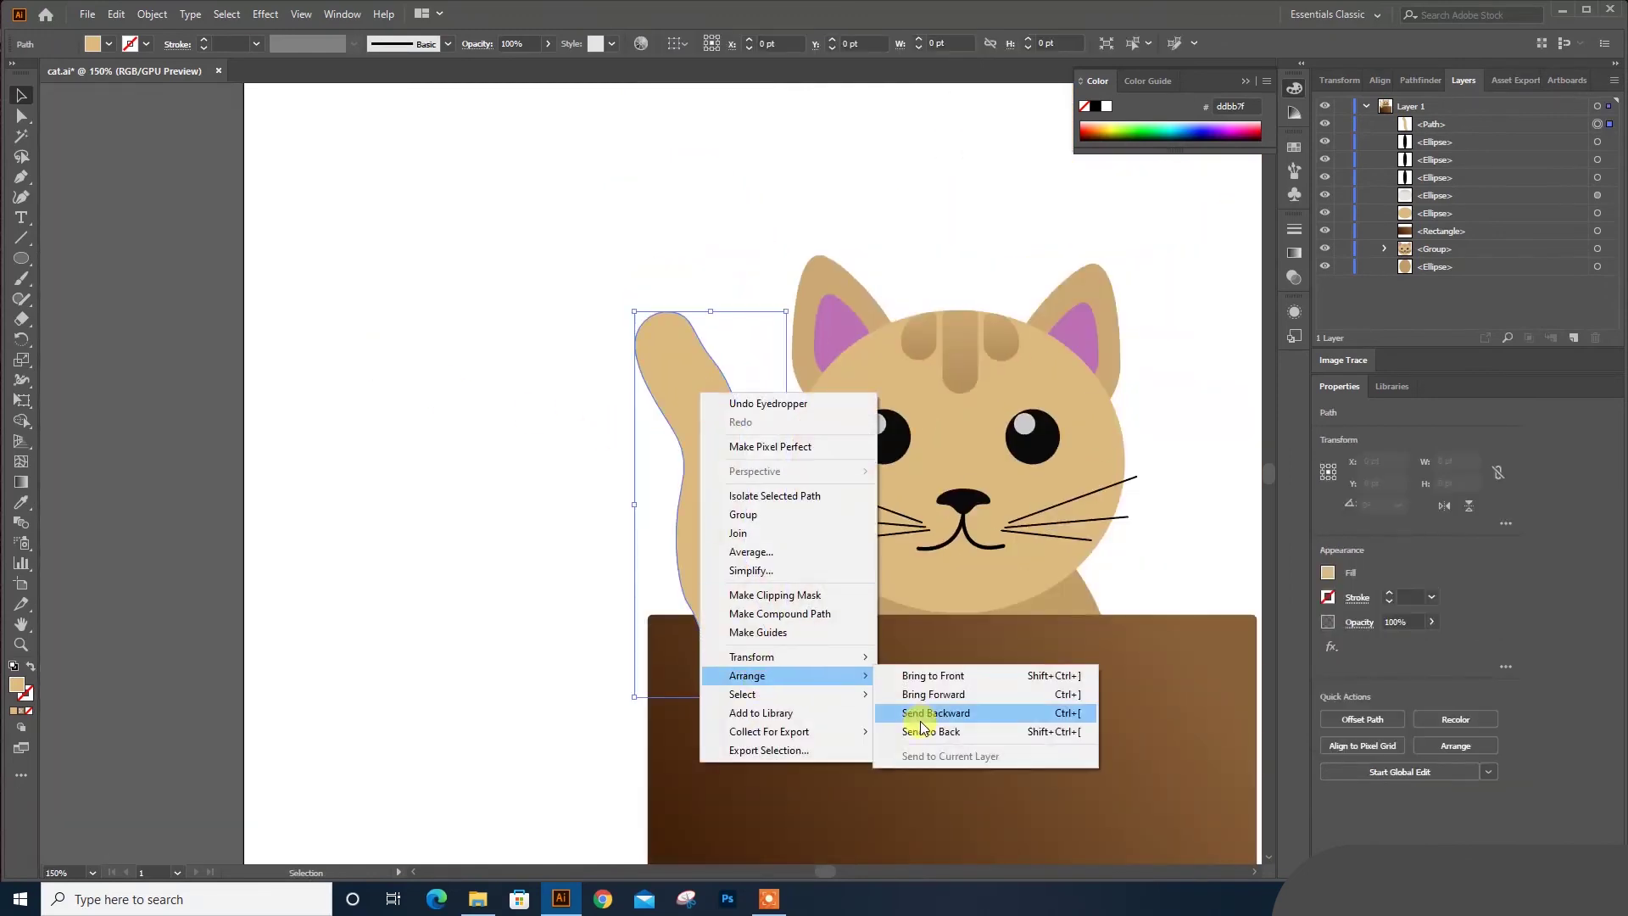
click(921, 719)
right_click(679, 419)
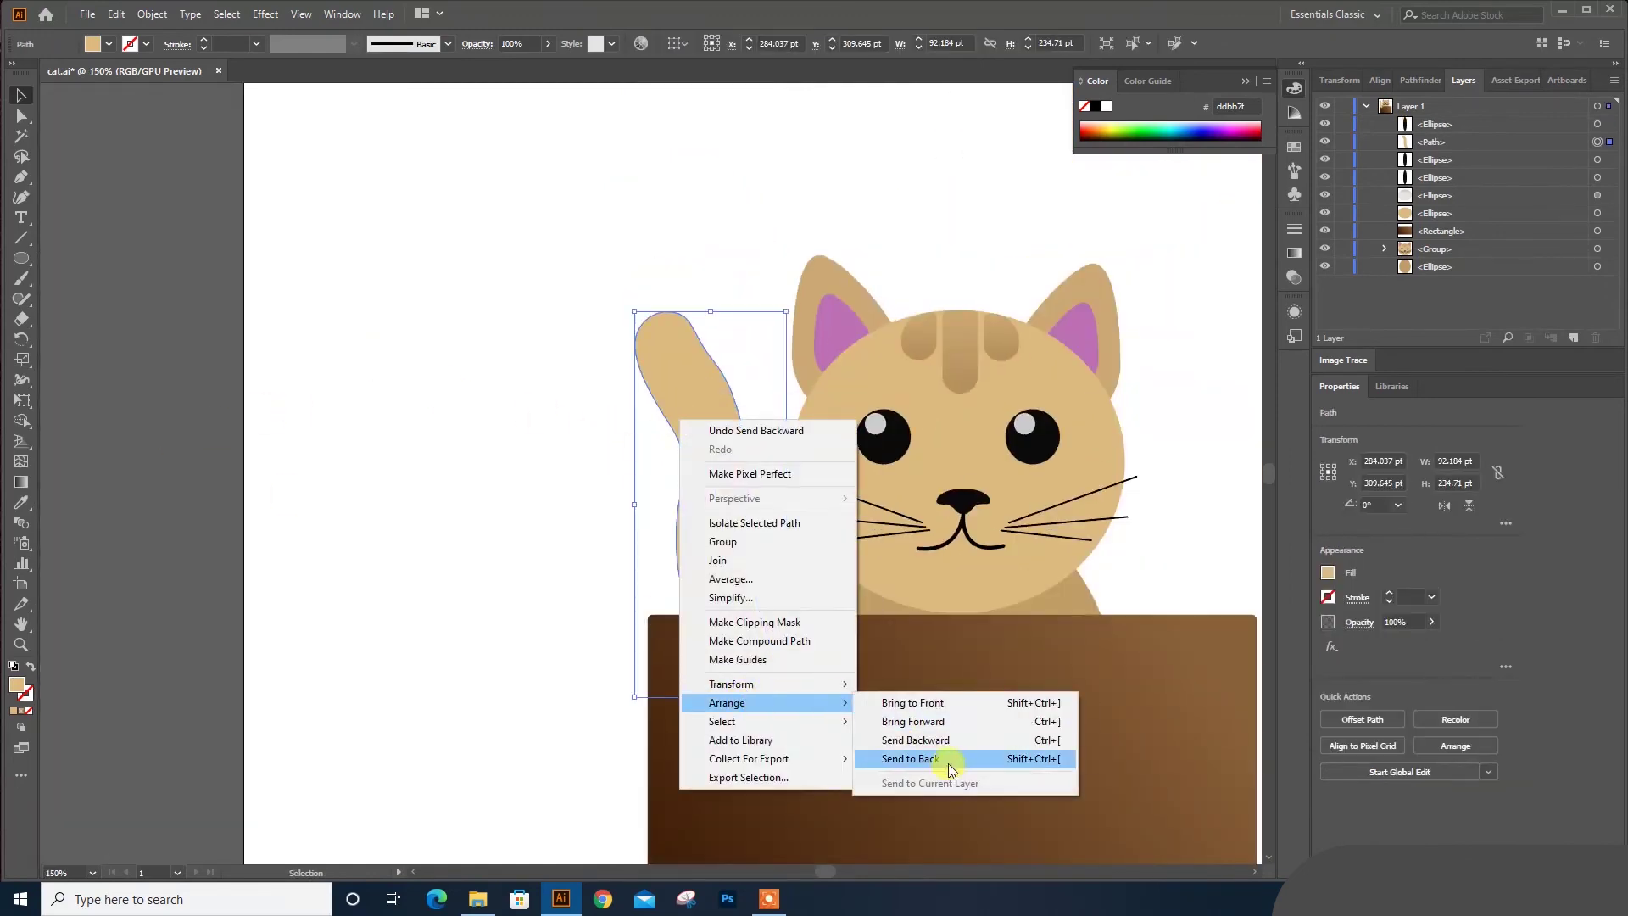
click(950, 759)
click(382, 440)
Move the tail to the cat's right side, reflect it, and lower it slightly
scroll(291, 389, right, 3)
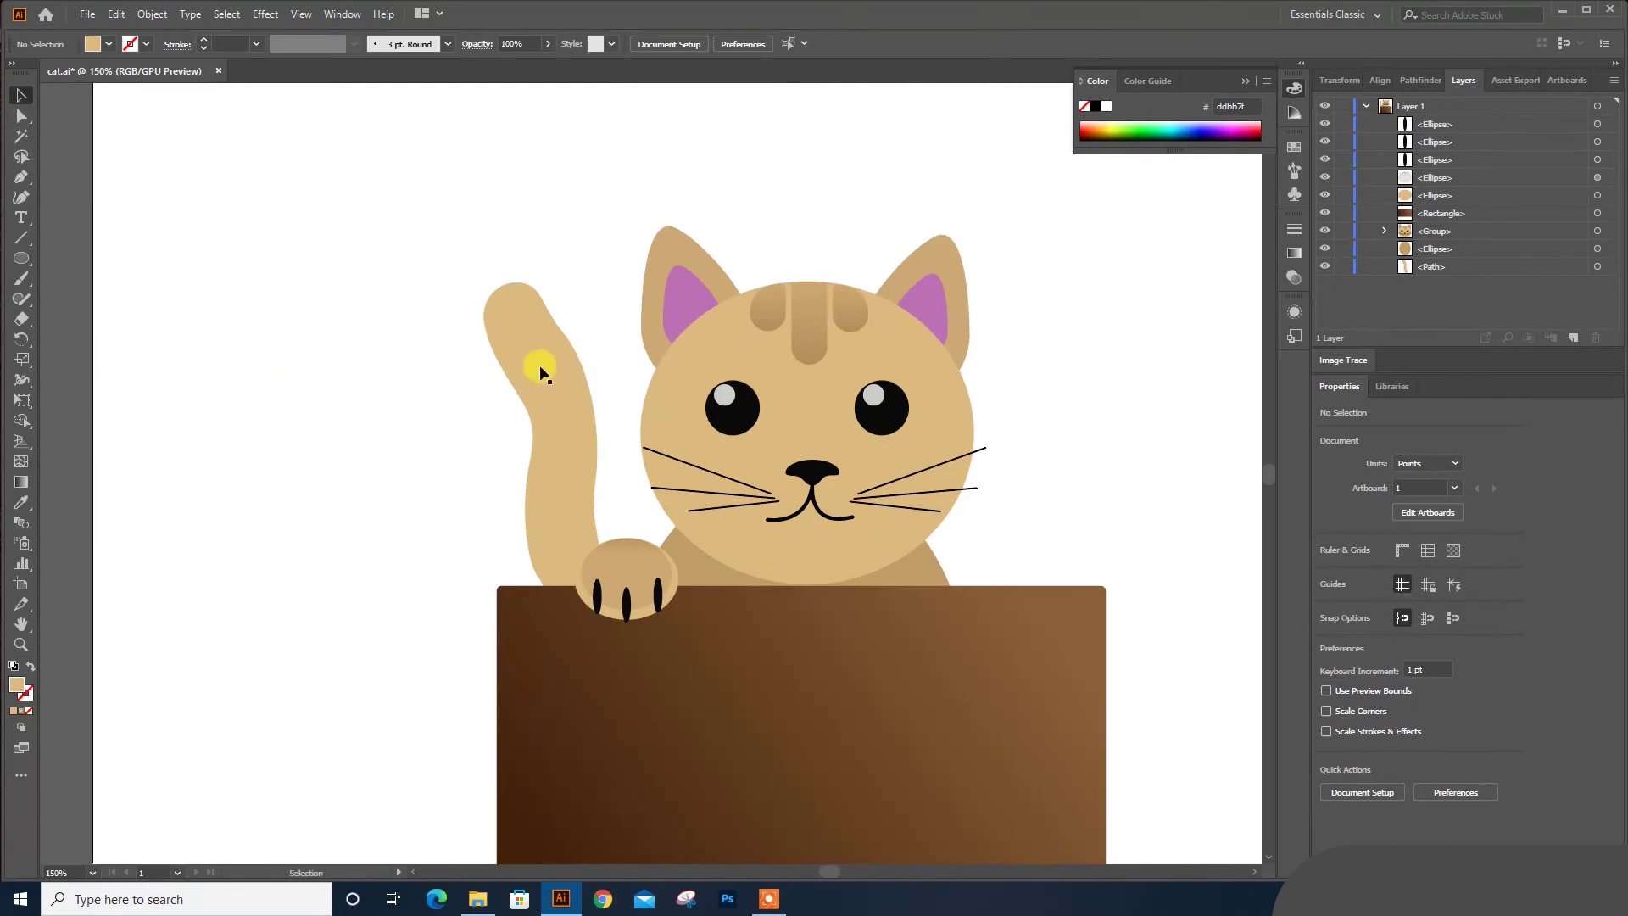
drag(540, 370, 1015, 359)
right_click(1000, 333)
click(1266, 668)
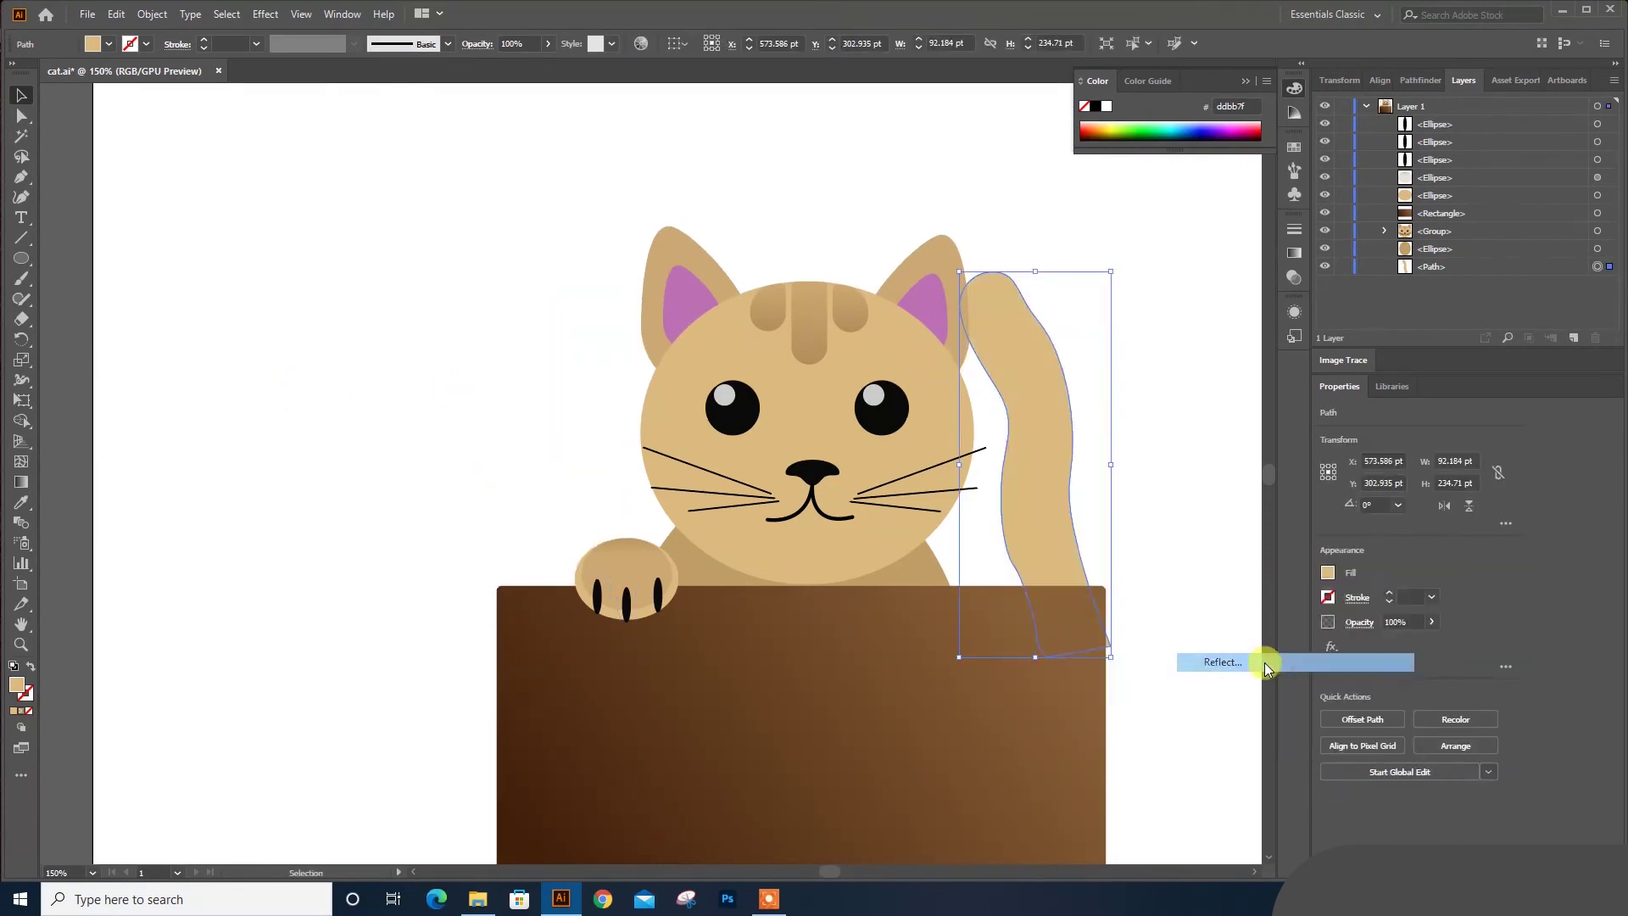
click(1401, 566)
click(1006, 210)
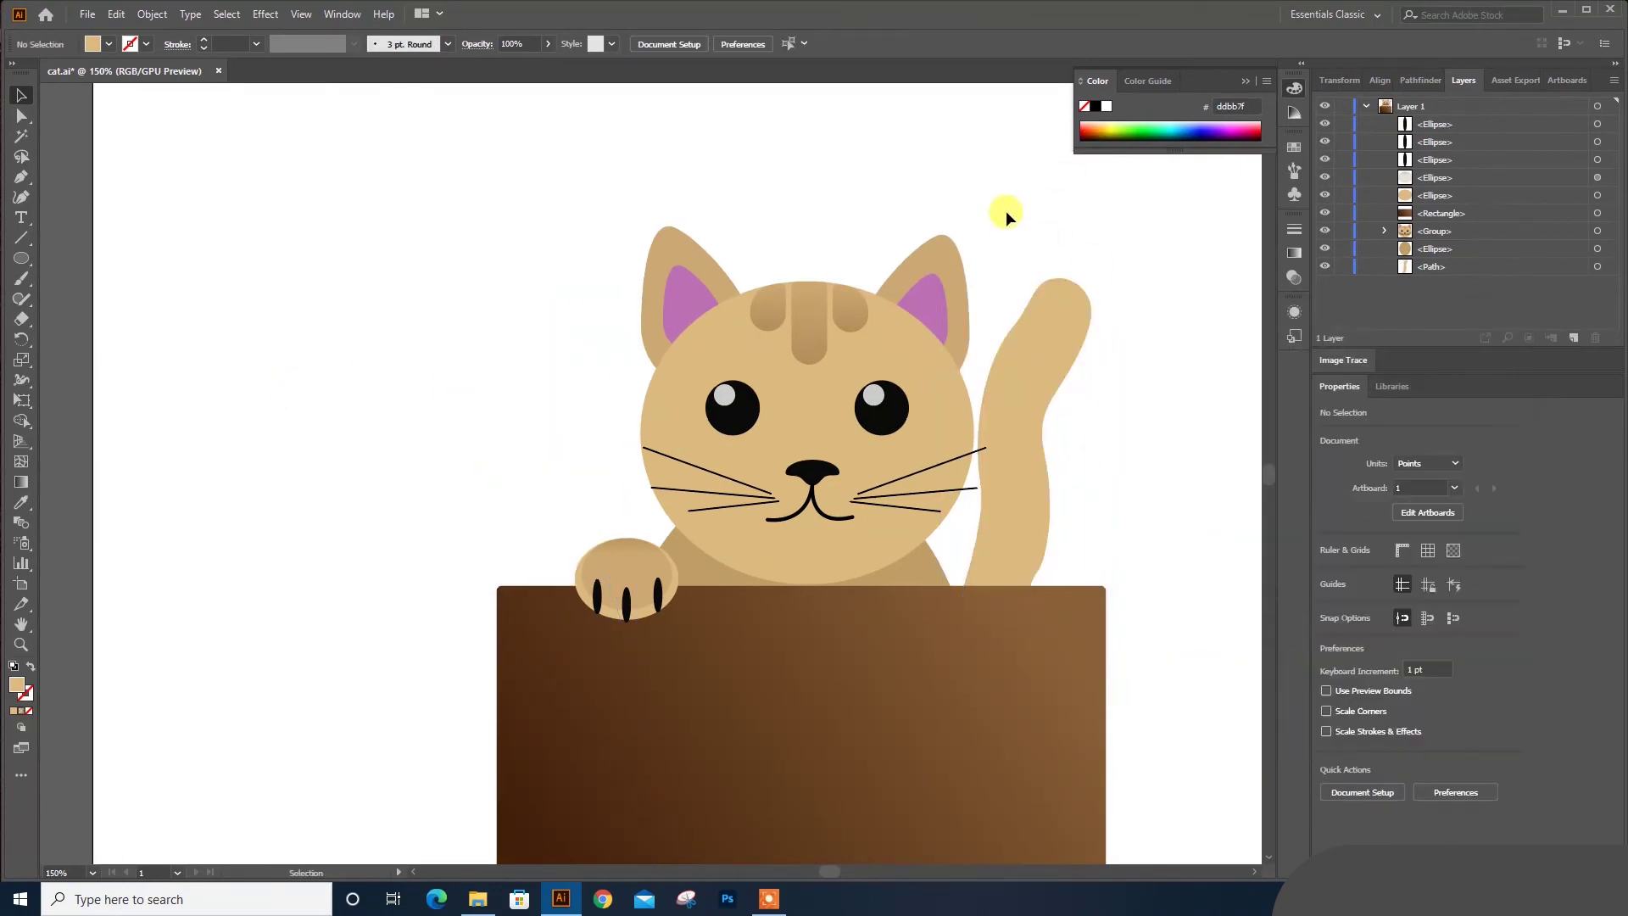
scroll(1006, 210, right, 3)
drag(876, 324, 862, 377)
click(926, 368)
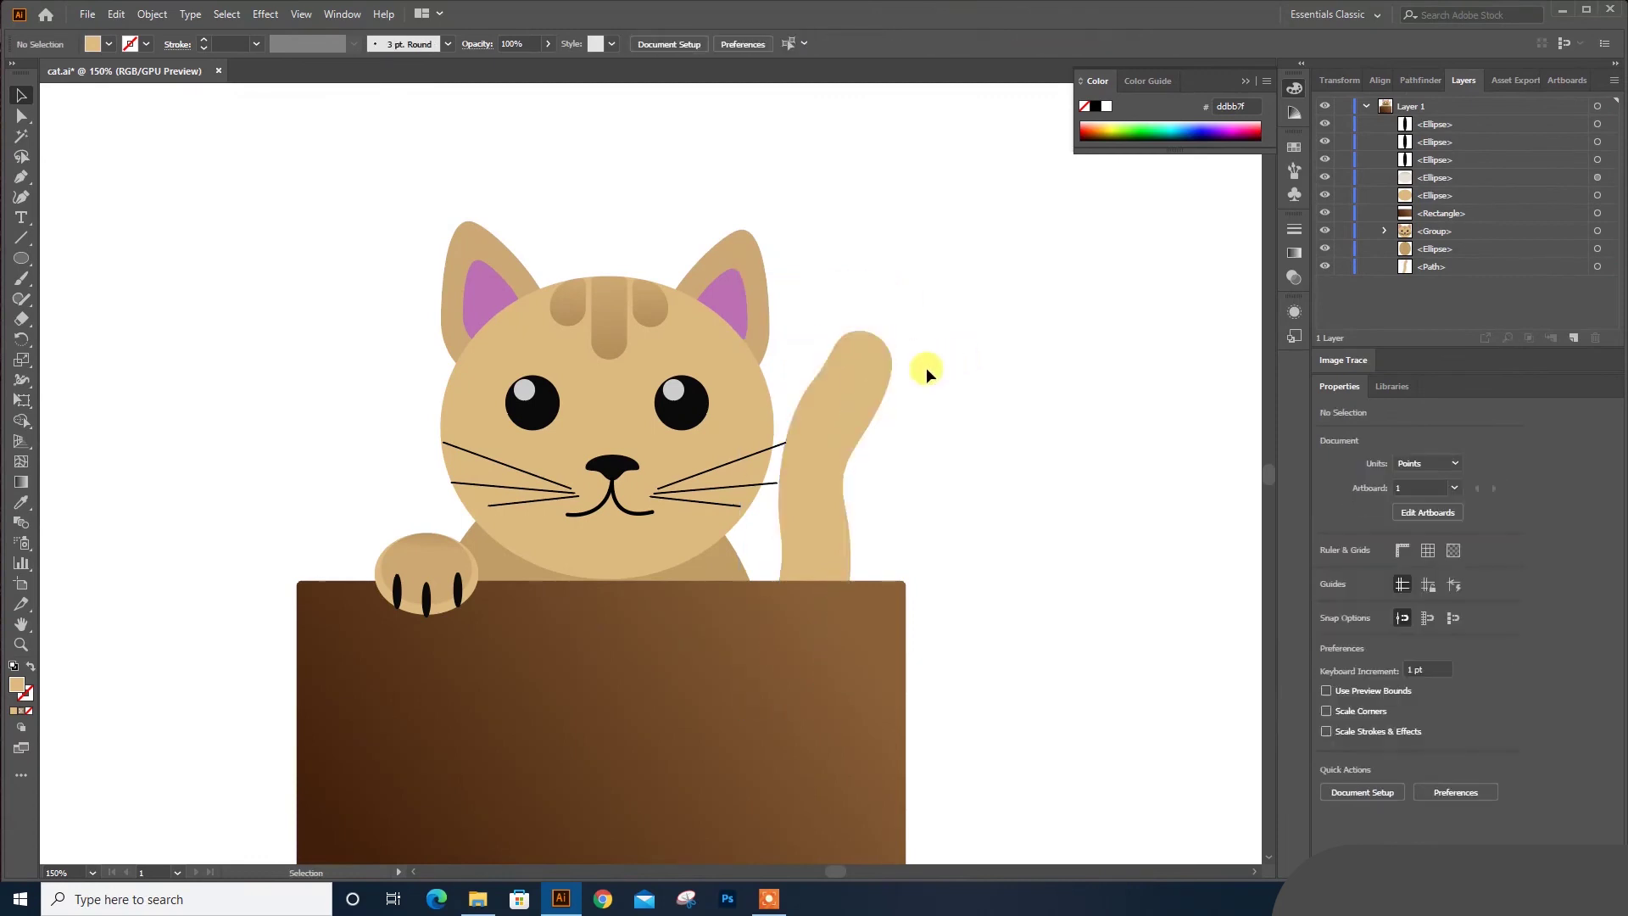
Group all the cat and box artwork and shift the group up and left
key(ctrl+minus)
drag(338, 250, 824, 771)
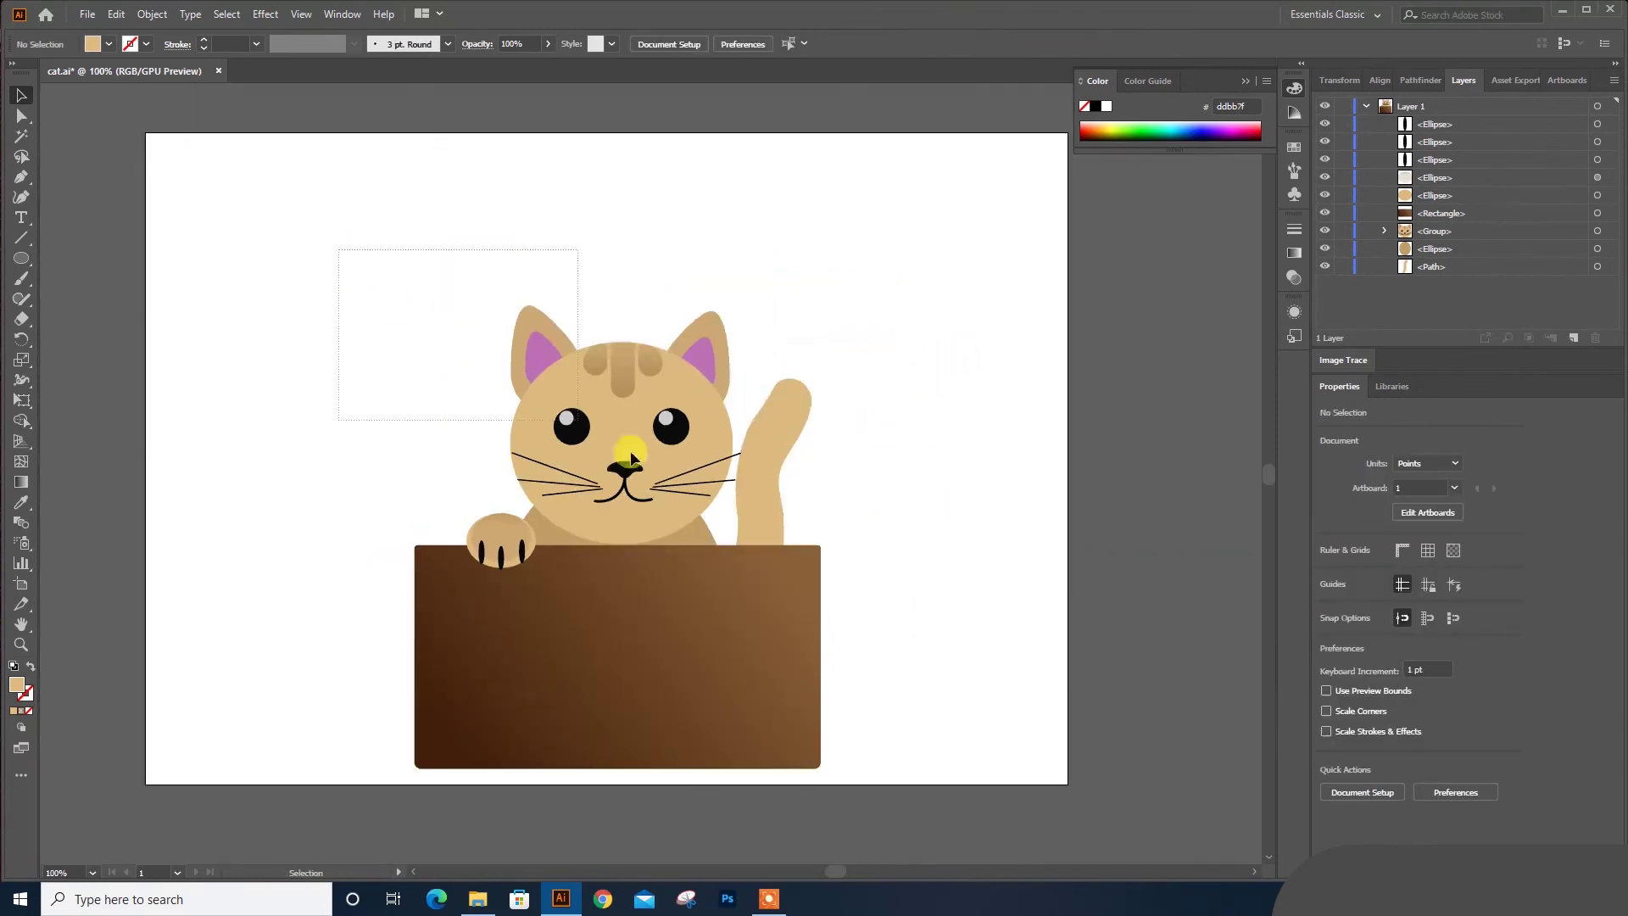
right_click(761, 630)
click(810, 480)
drag(617, 703, 603, 621)
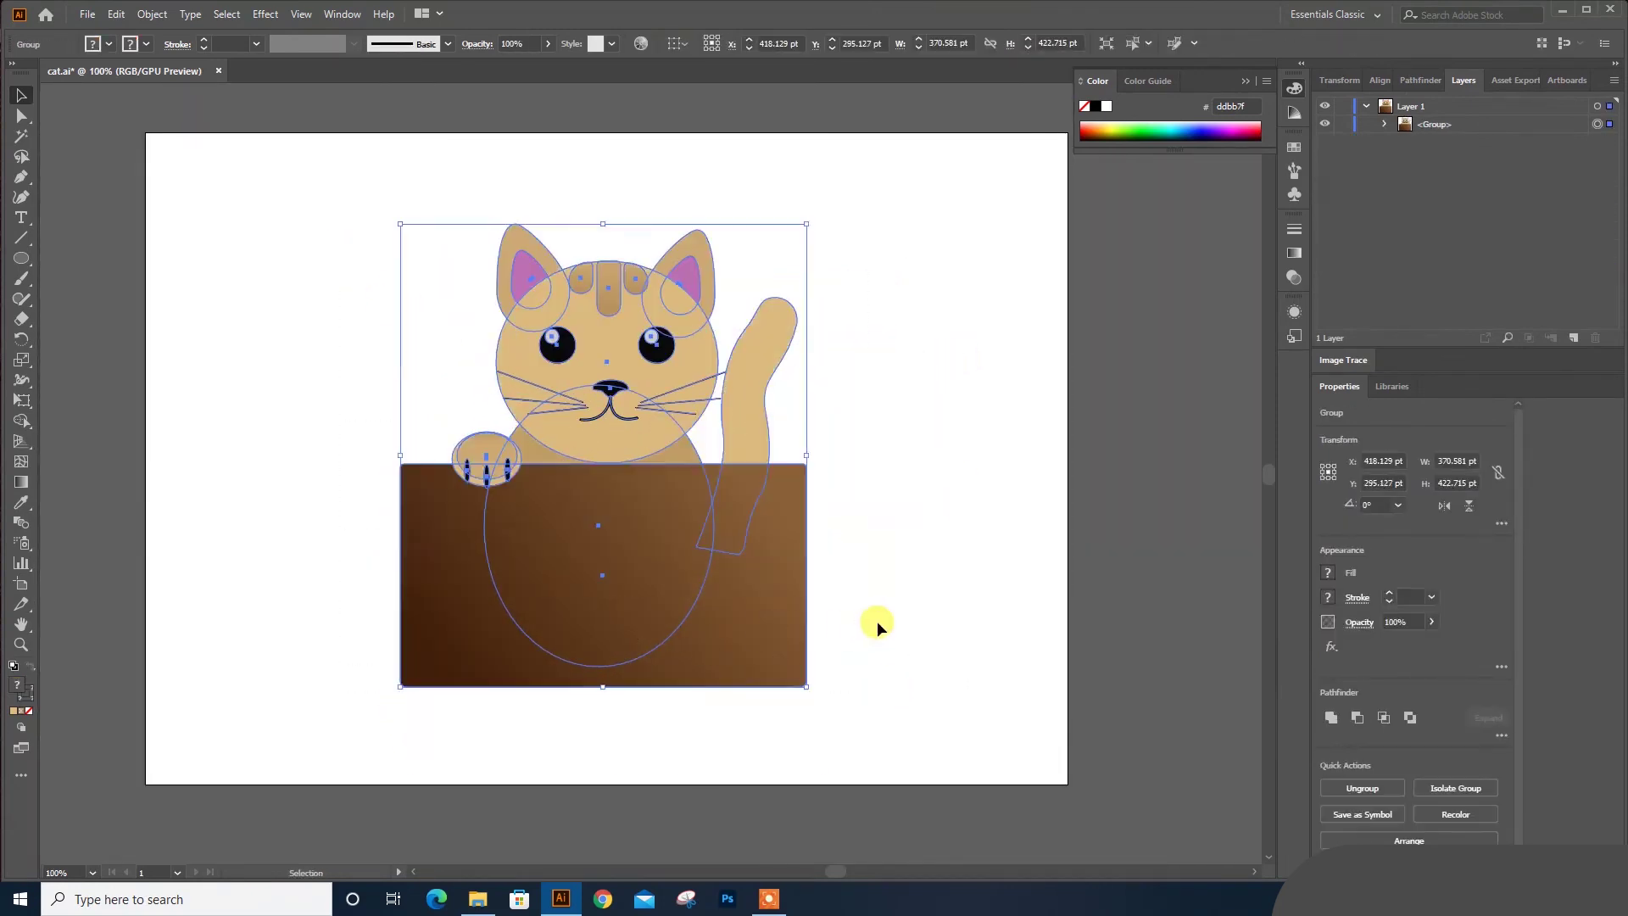
click(877, 620)
right_click(21, 258)
Draw a full-artboard rectangle with a top-to-bottom linear gradient
click(144, 257)
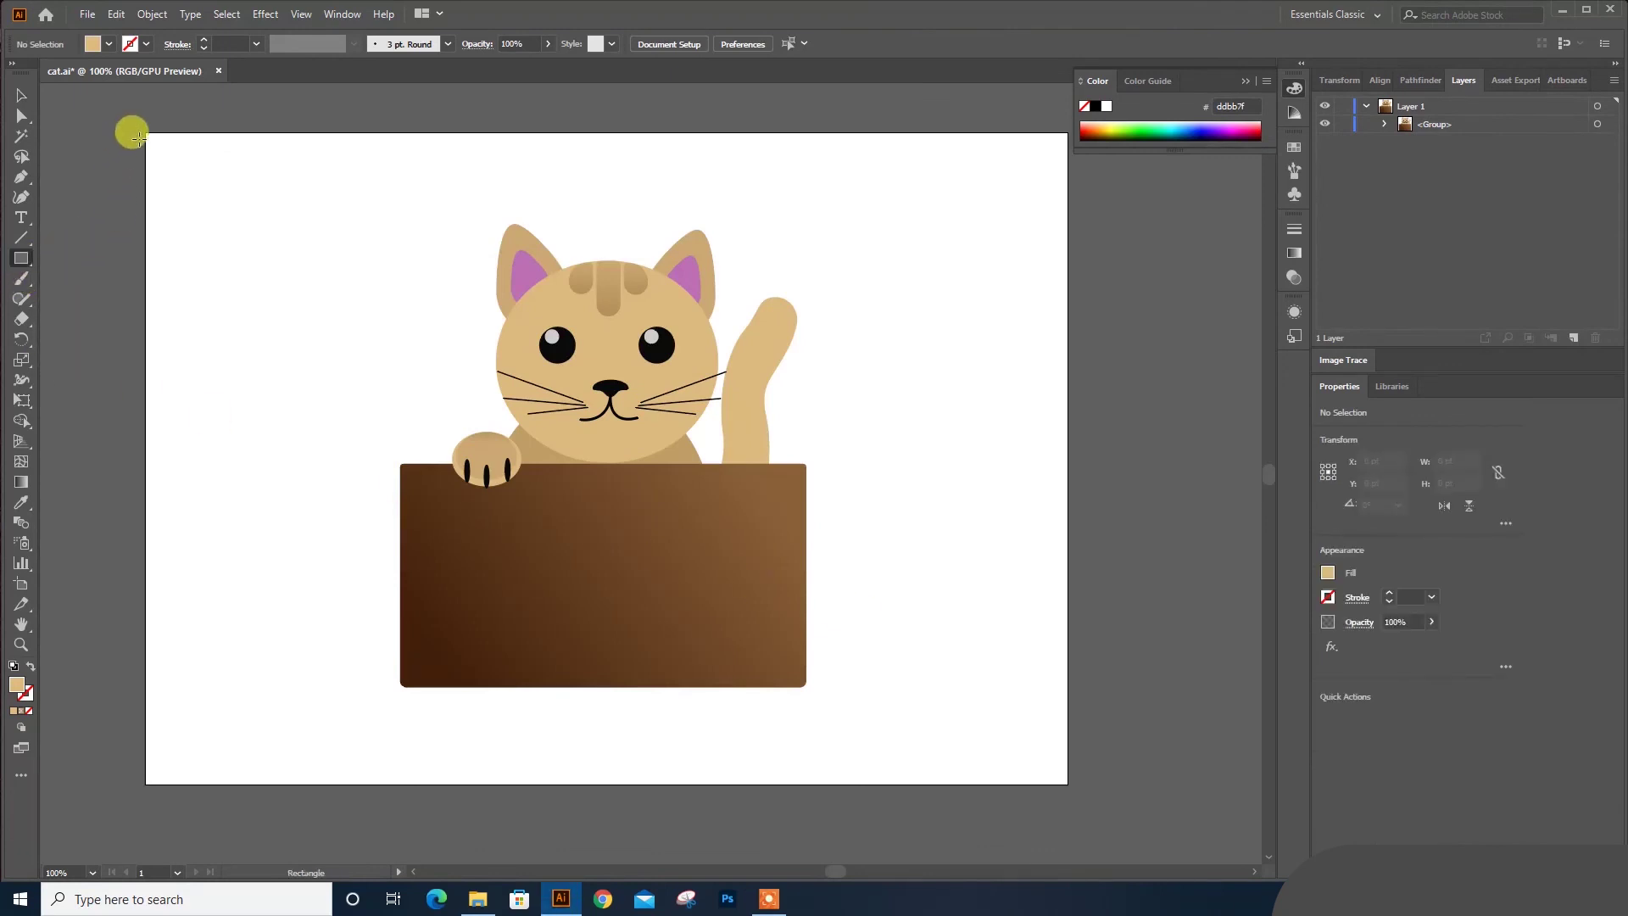
drag(145, 131, 1066, 785)
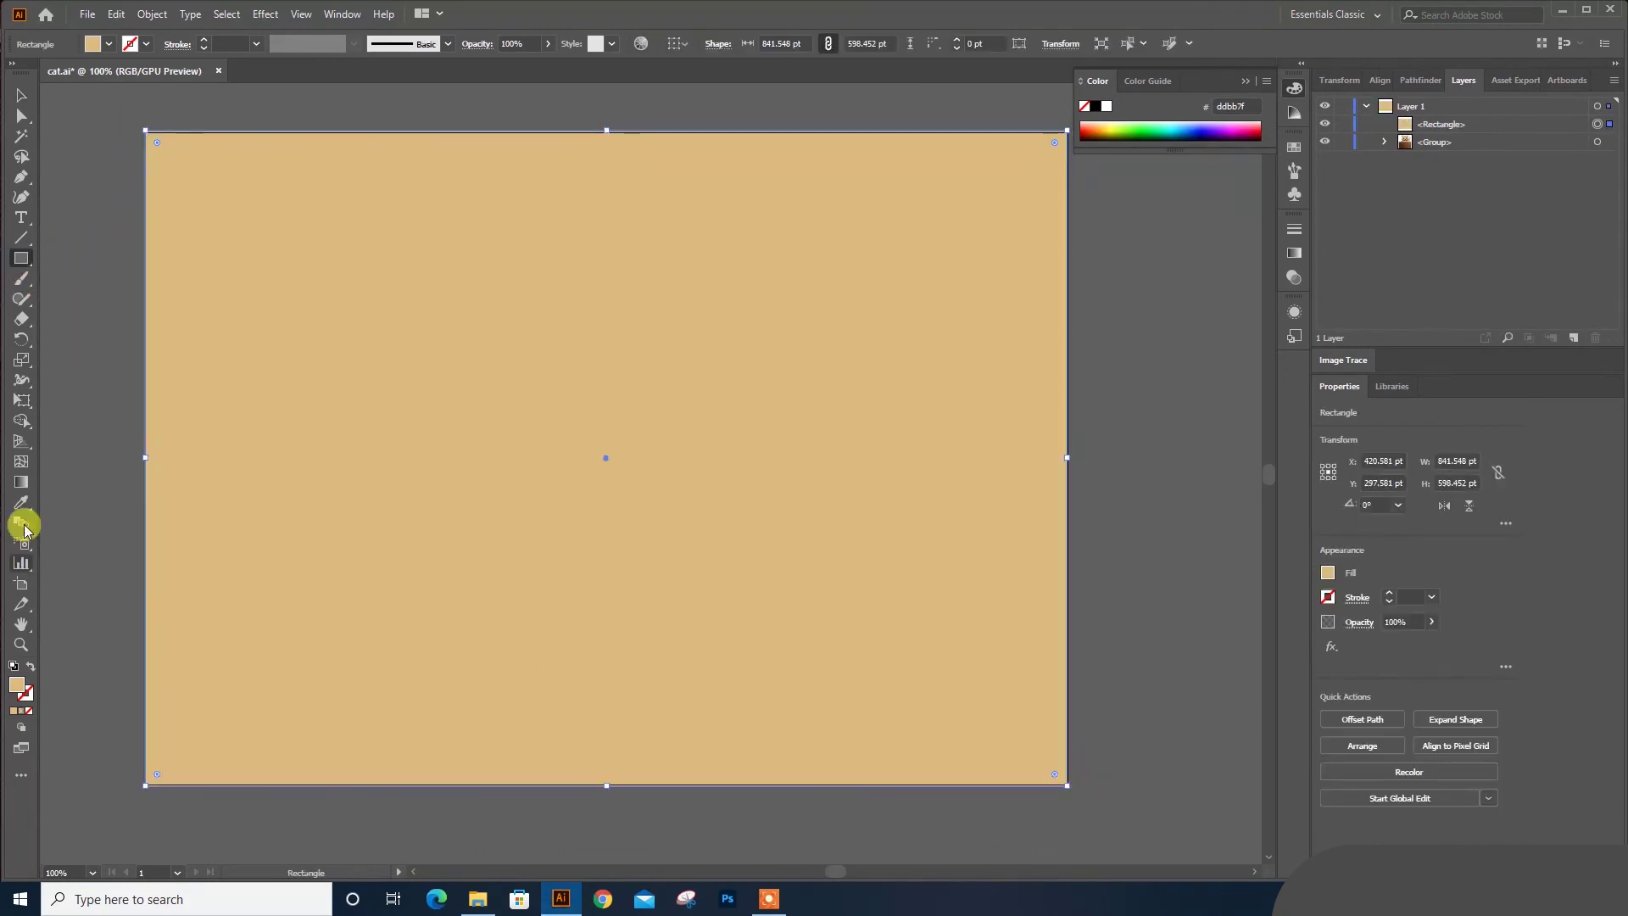
click(21, 482)
drag(610, 129, 590, 760)
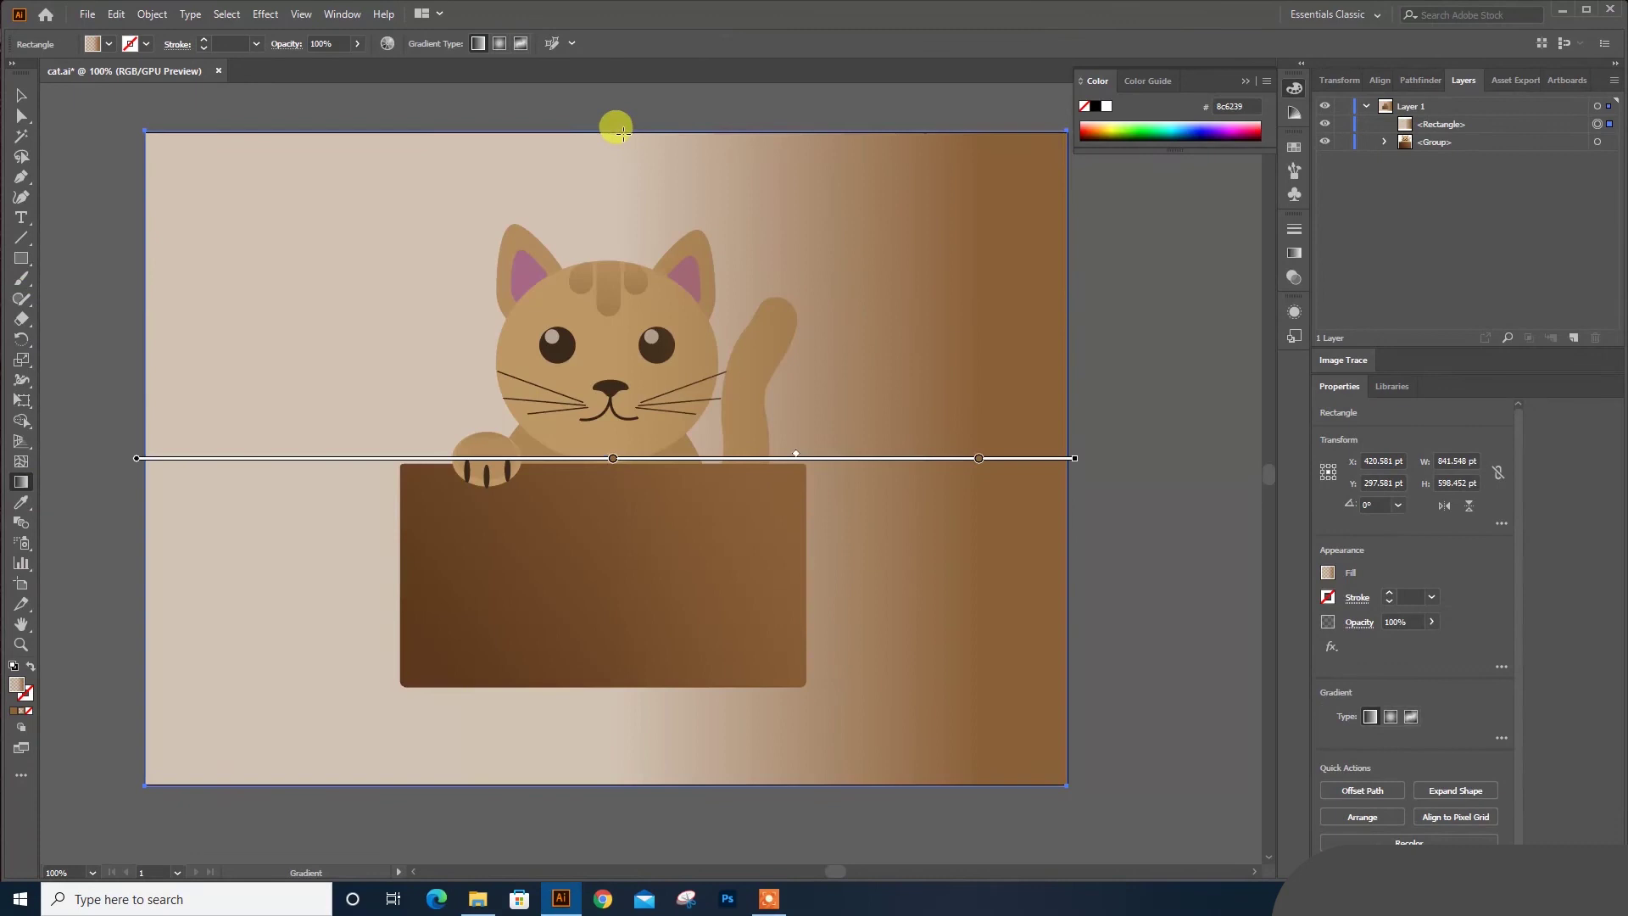
Set the gradient stops to light blue in the middle and dark grey at the bottom
double_click(601, 728)
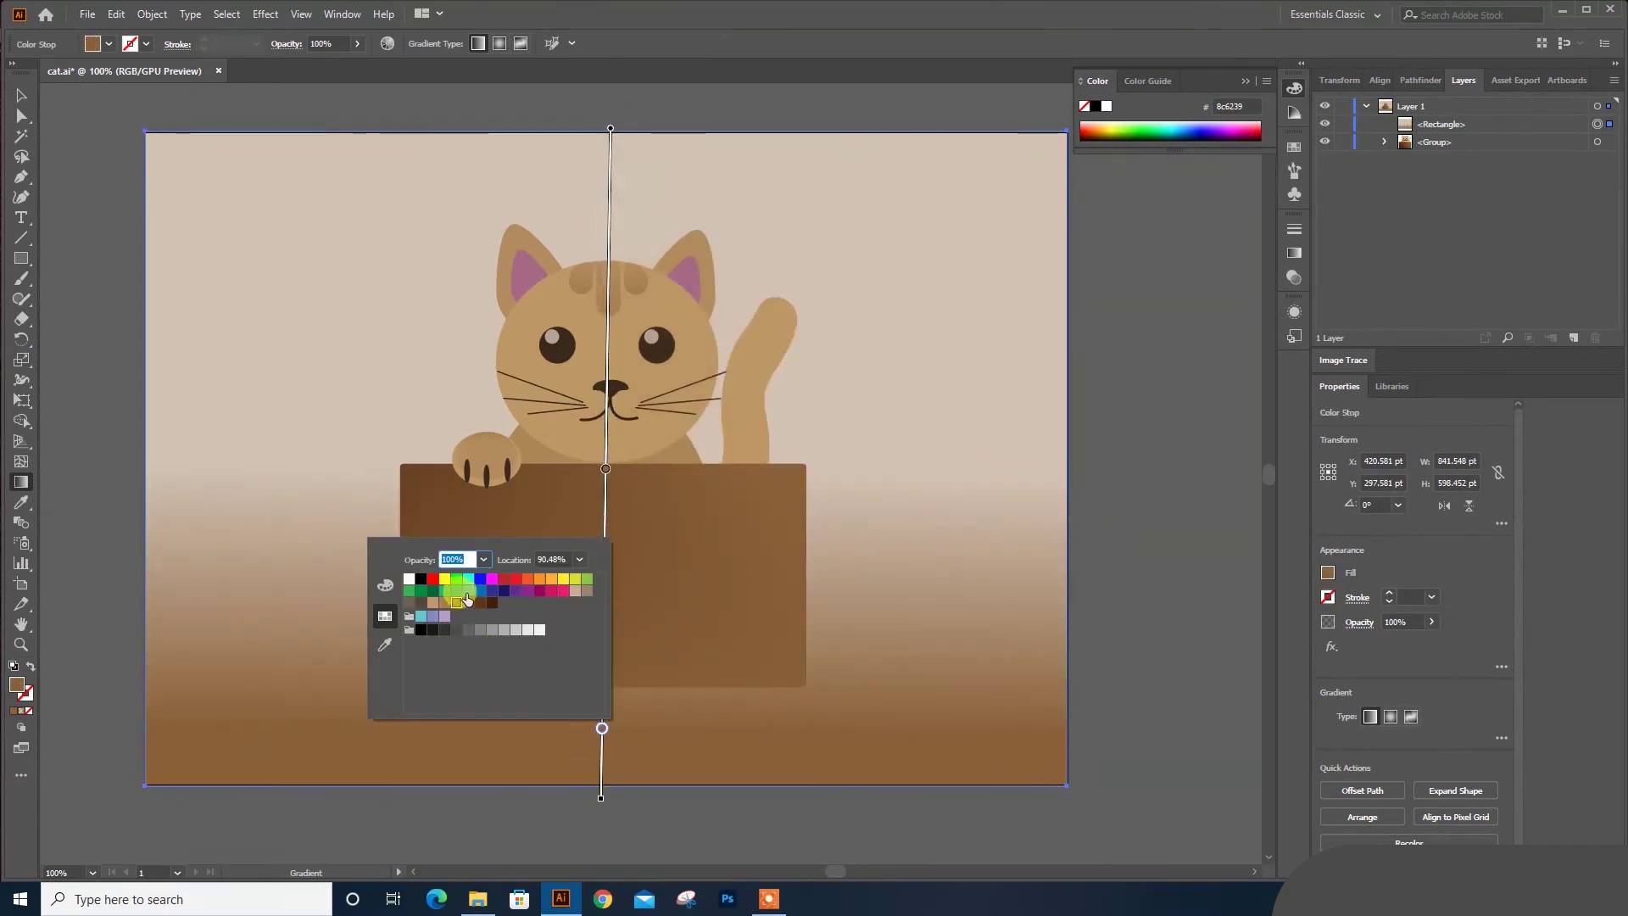
click(491, 591)
click(503, 591)
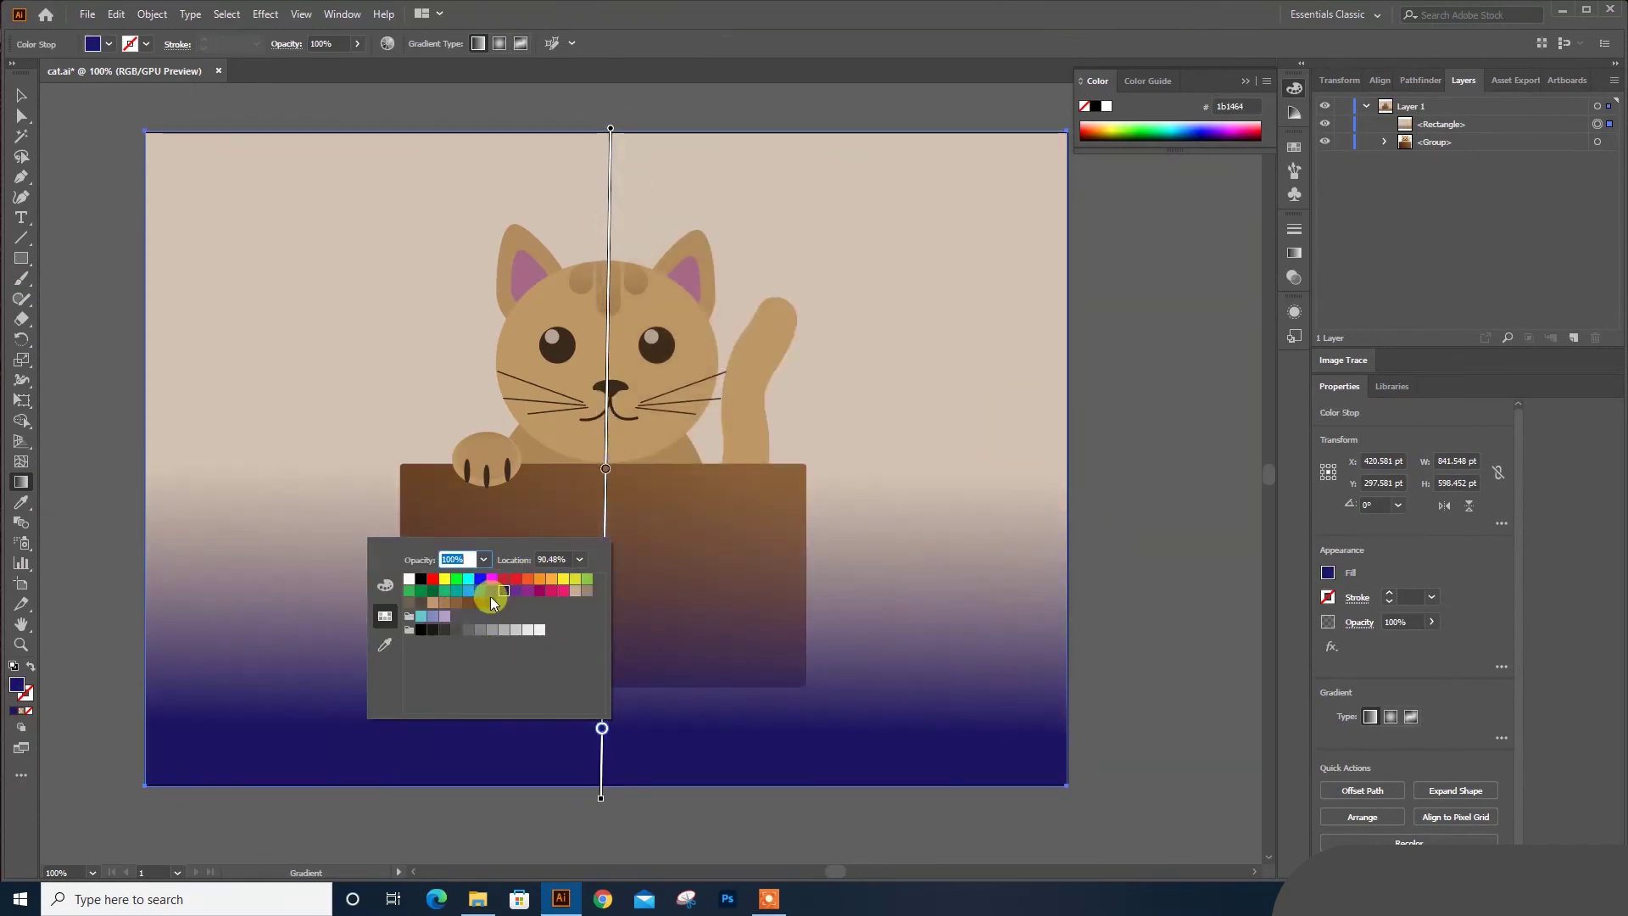
double_click(606, 468)
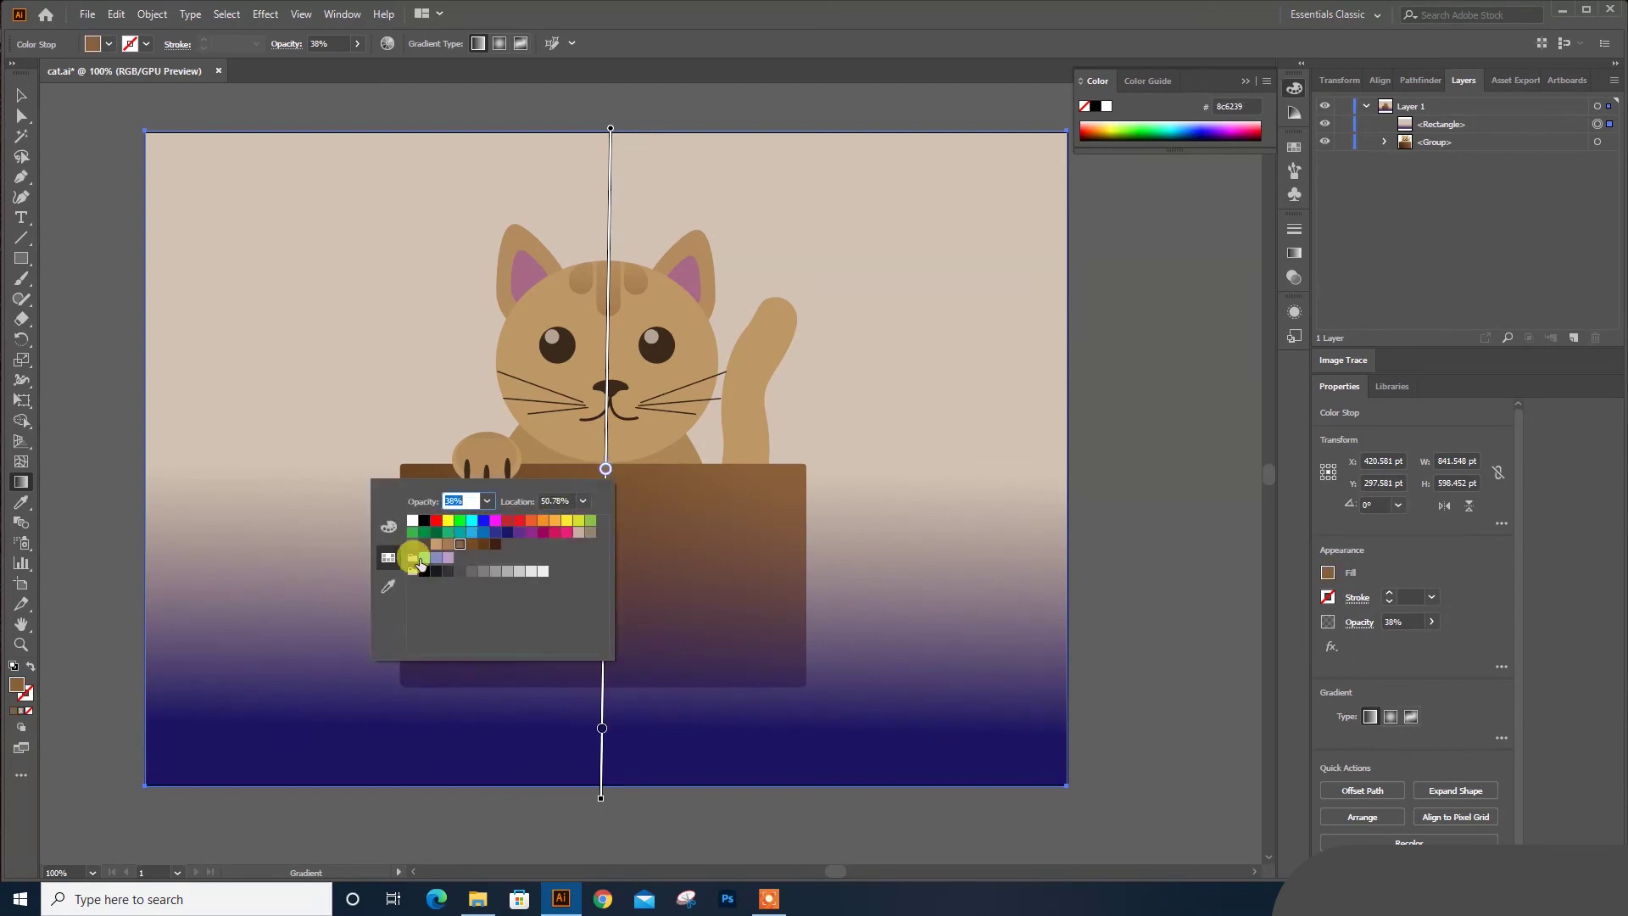
click(423, 558)
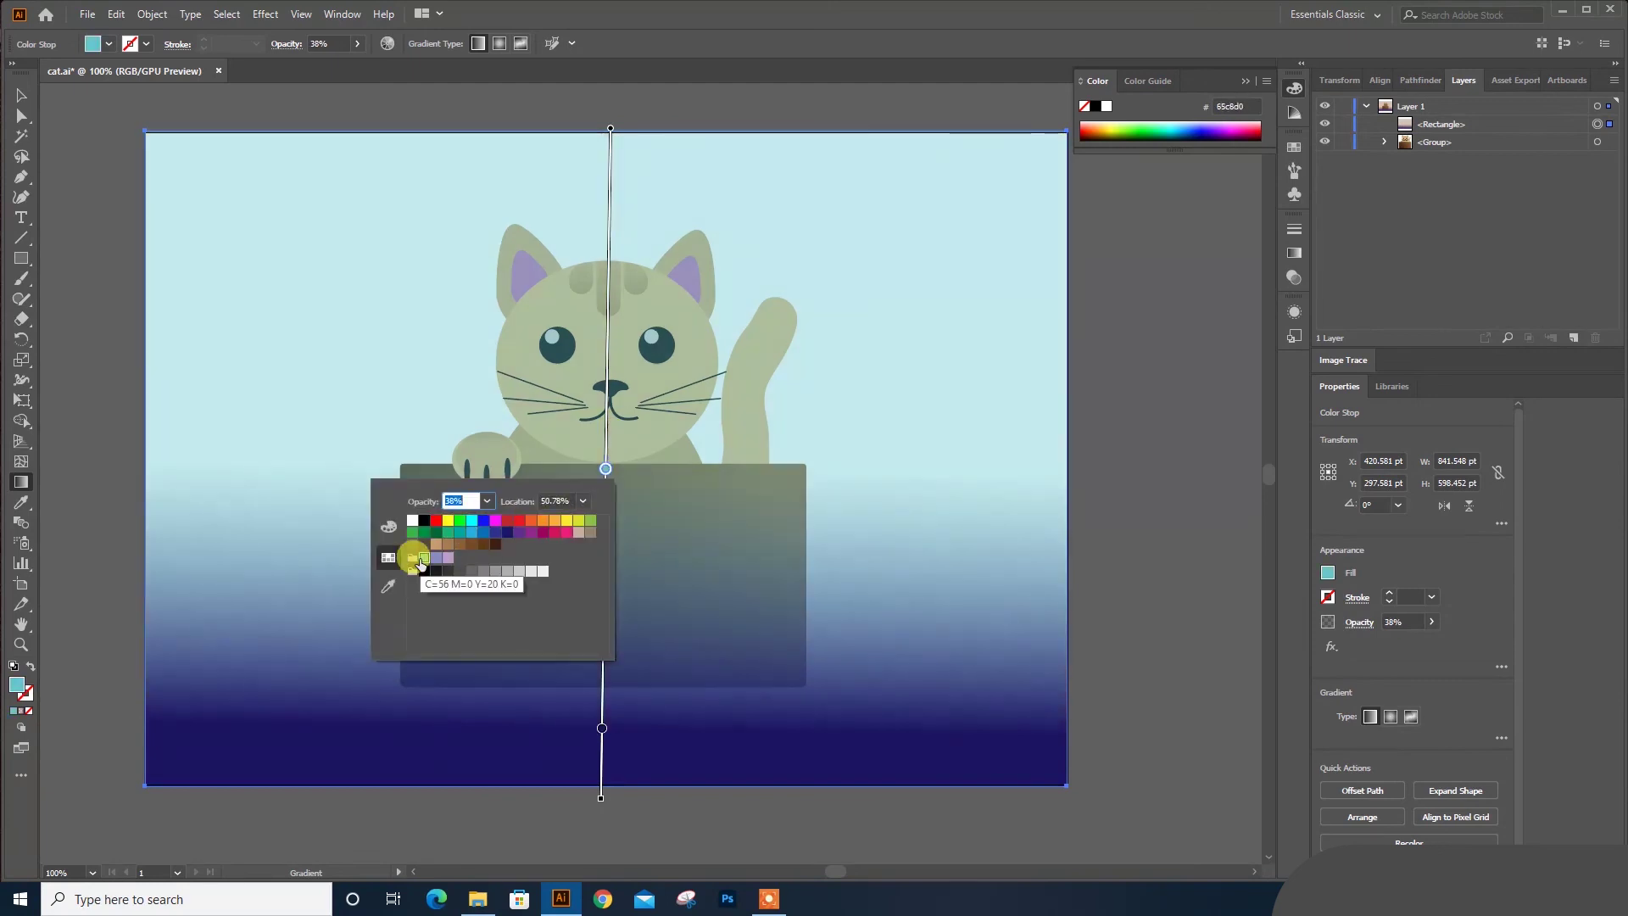
double_click(603, 728)
click(421, 629)
click(455, 631)
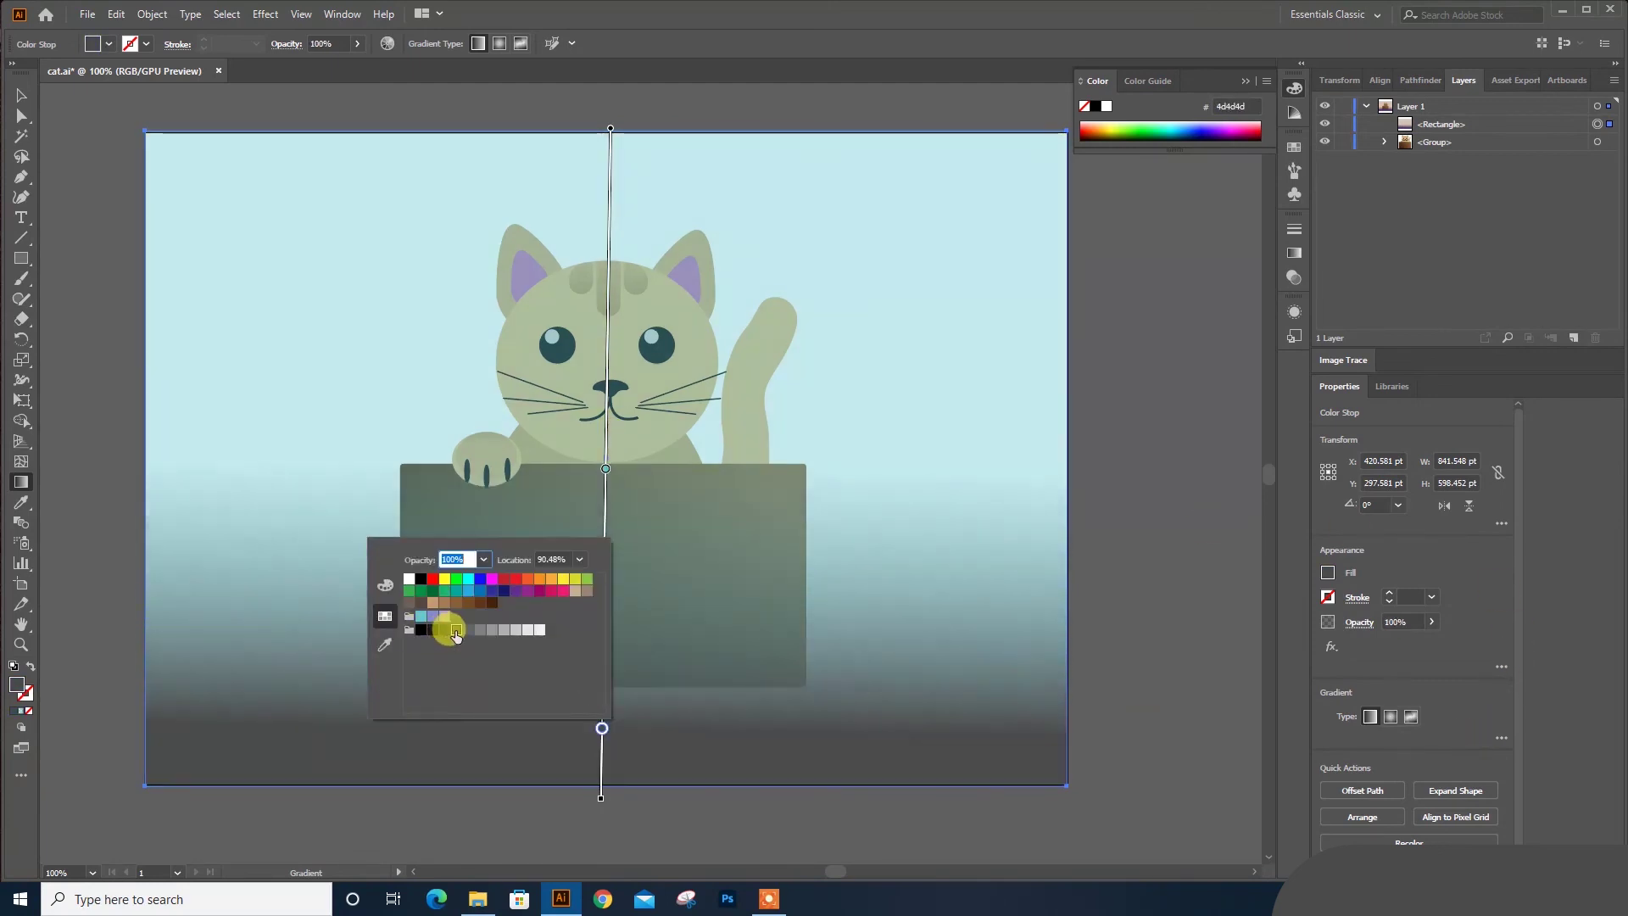
click(610, 538)
Raise both stops, make the light blue fully opaque, and send the background to back
drag(603, 728, 602, 672)
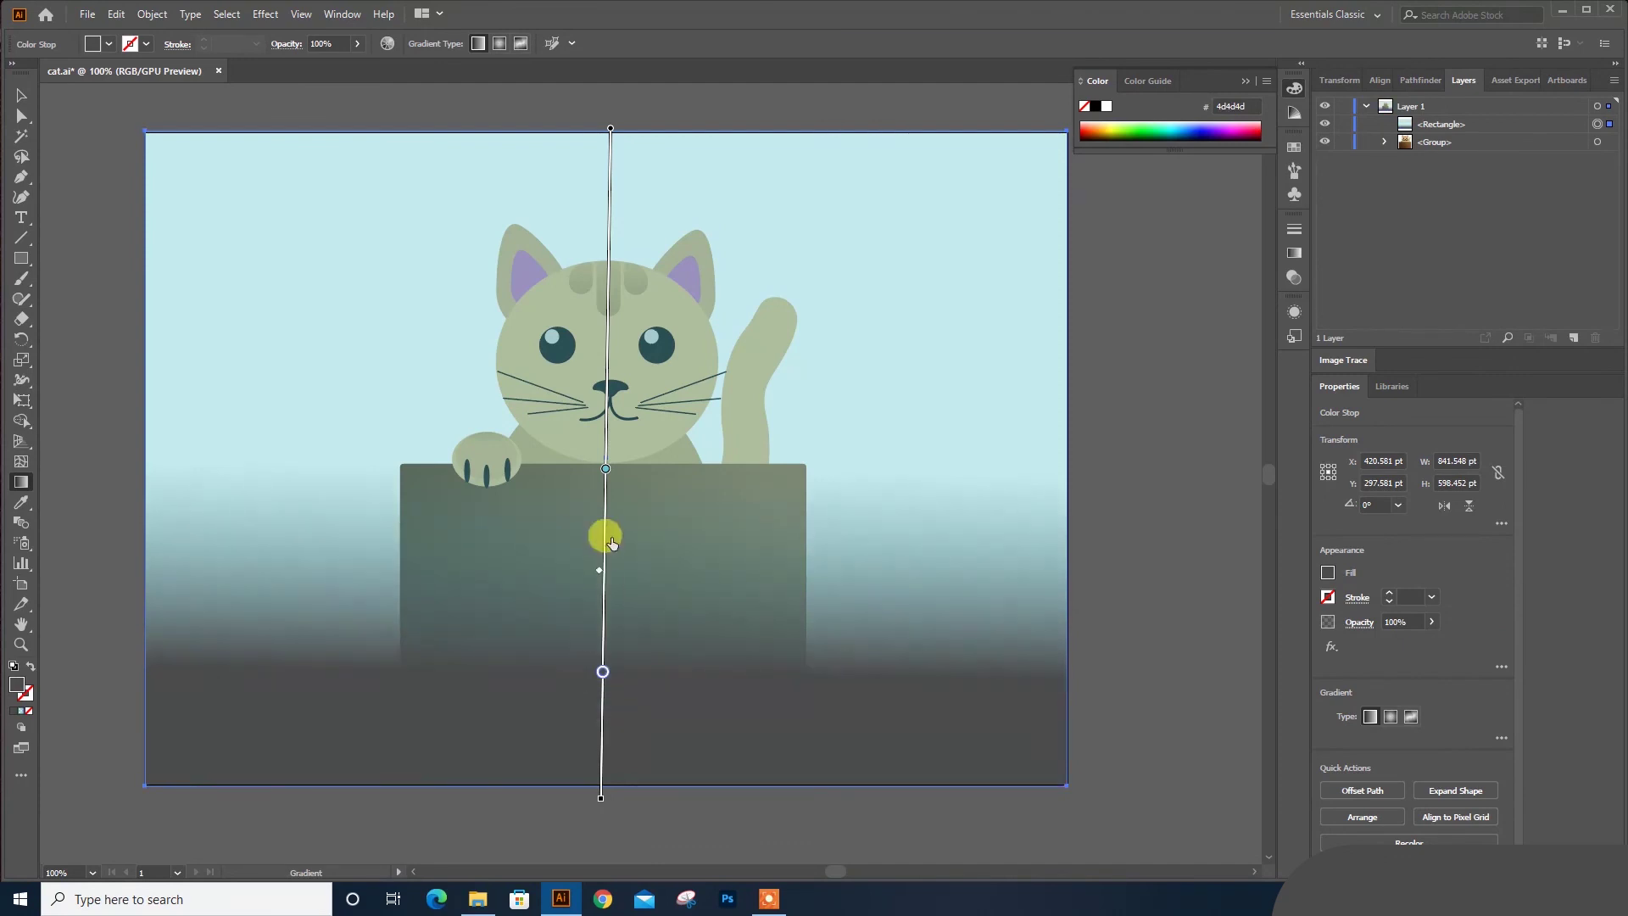
drag(606, 472, 606, 445)
click(1430, 625)
mouse_move(1396, 622)
click(1475, 644)
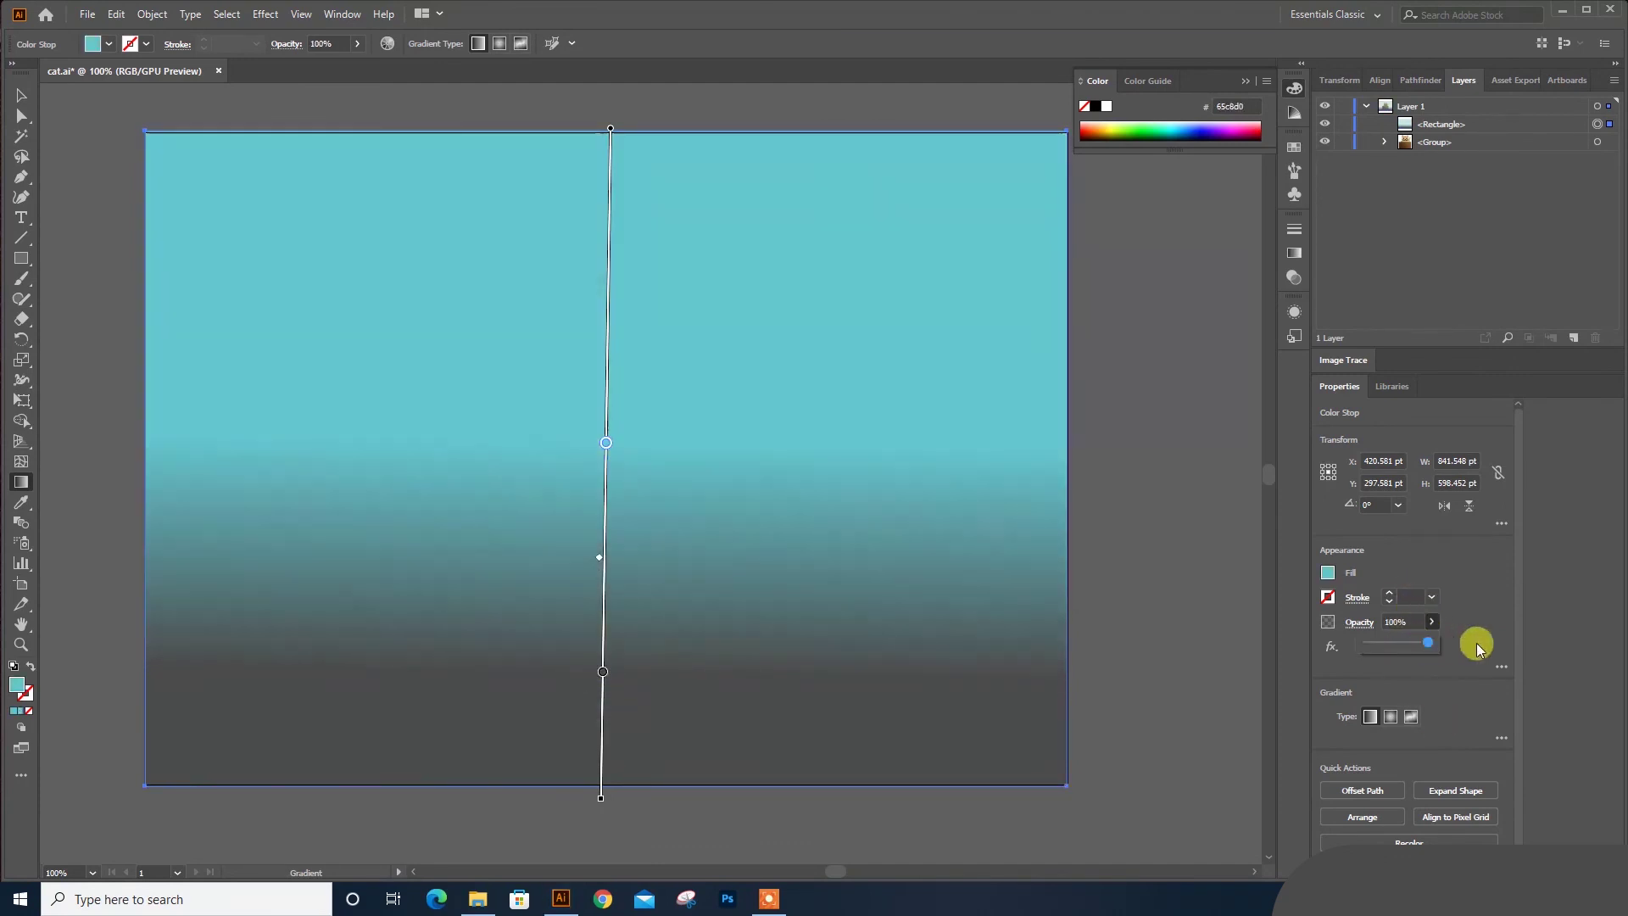
click(21, 95)
right_click(558, 297)
click(786, 625)
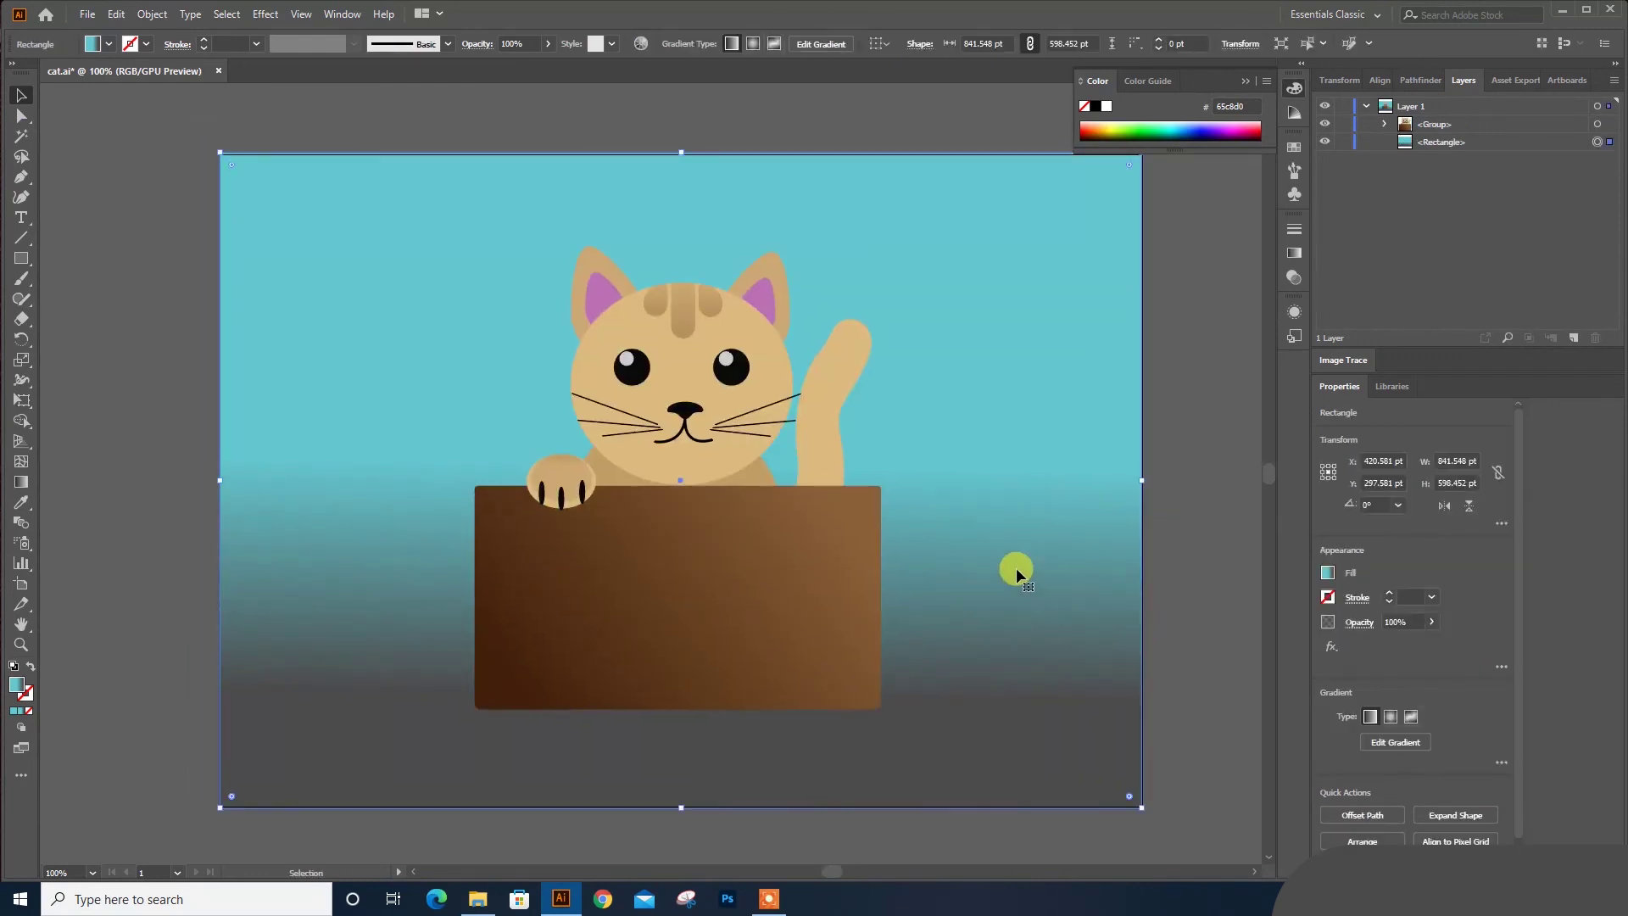
Lower the background rectangle's opacity to 50% and view the artwork at 150% zoom
click(1431, 622)
mouse_move(1403, 644)
mouse_down()
mouse_move(1421, 645)
mouse_move(1402, 646)
mouse_up()
click(1166, 603)
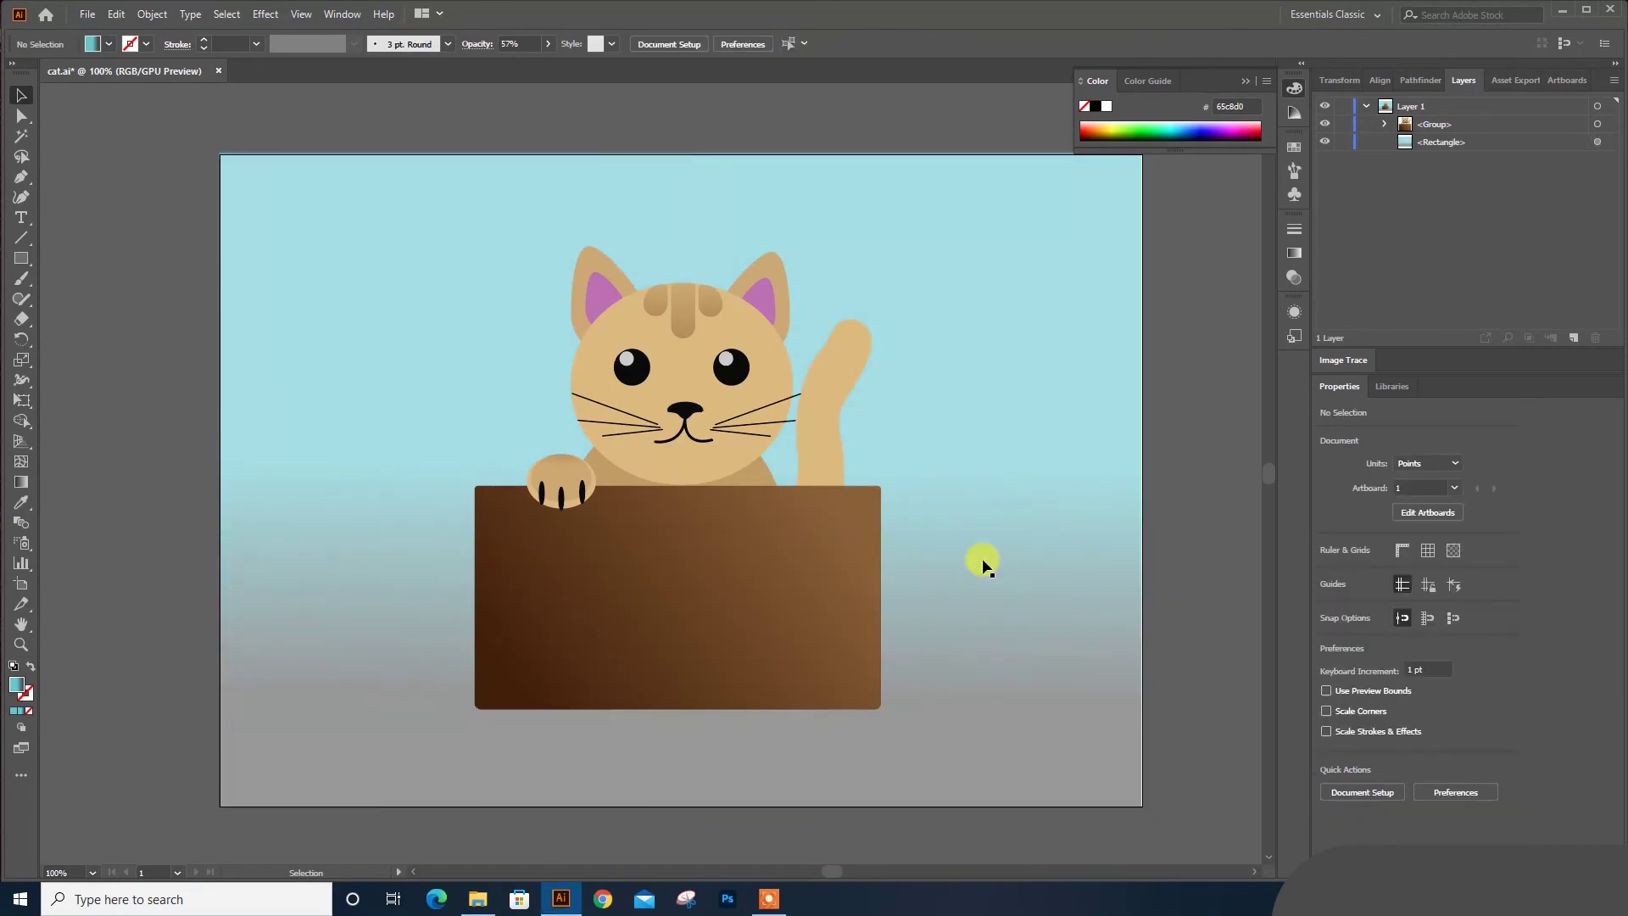
drag(903, 509, 877, 509)
click(878, 507)
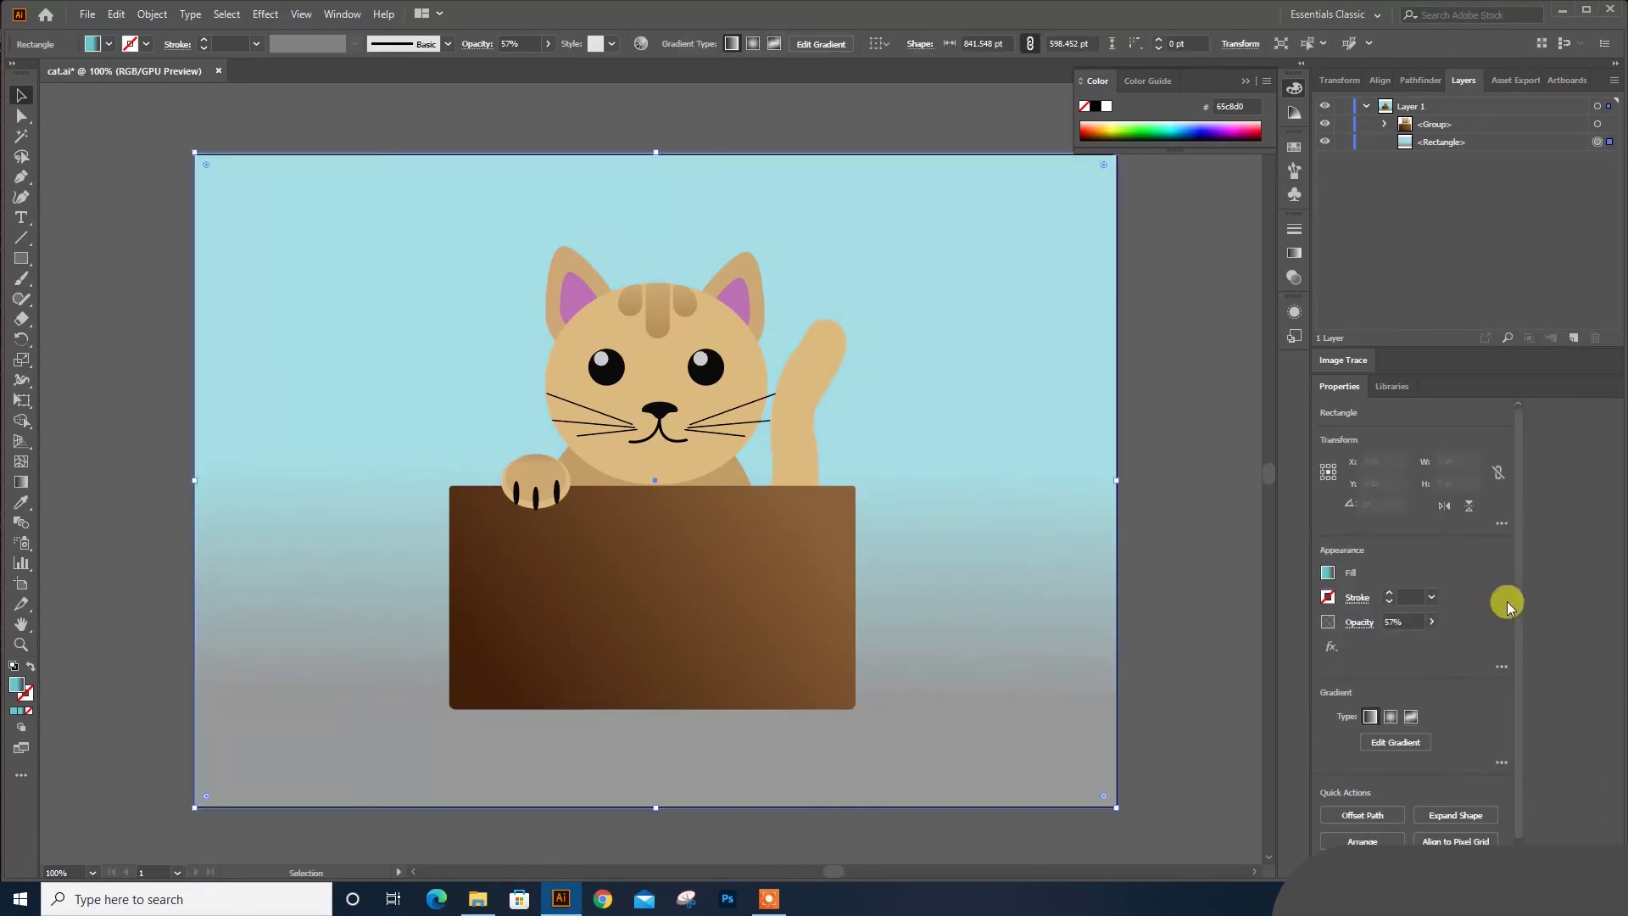
click(1431, 621)
drag(1403, 642, 1387, 642)
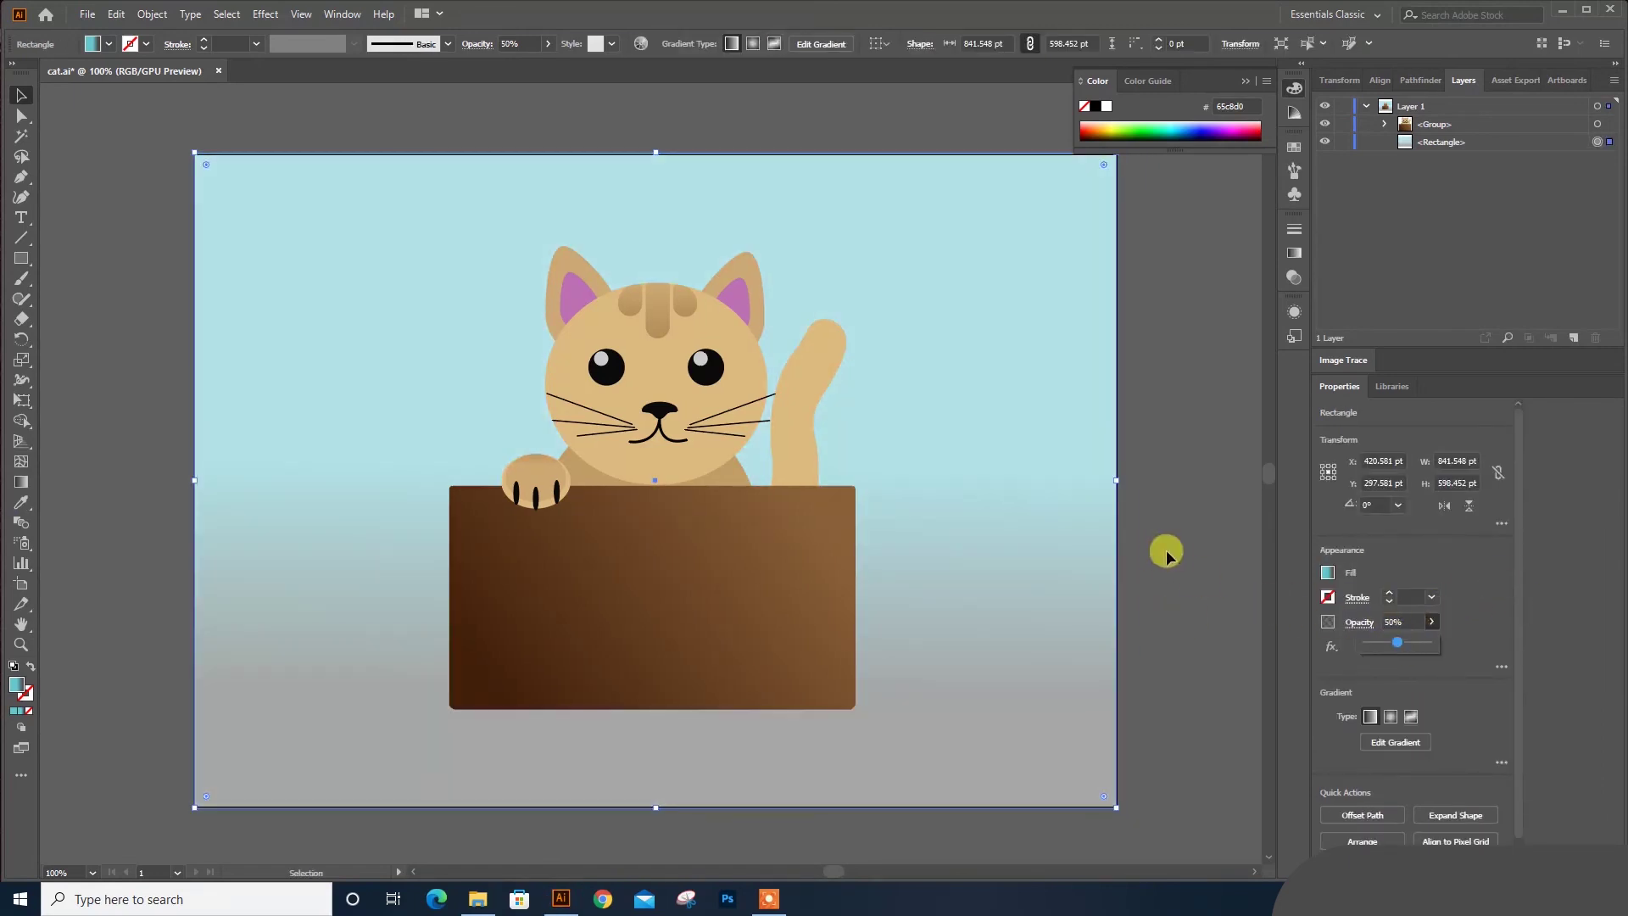
click(1167, 550)
click(93, 872)
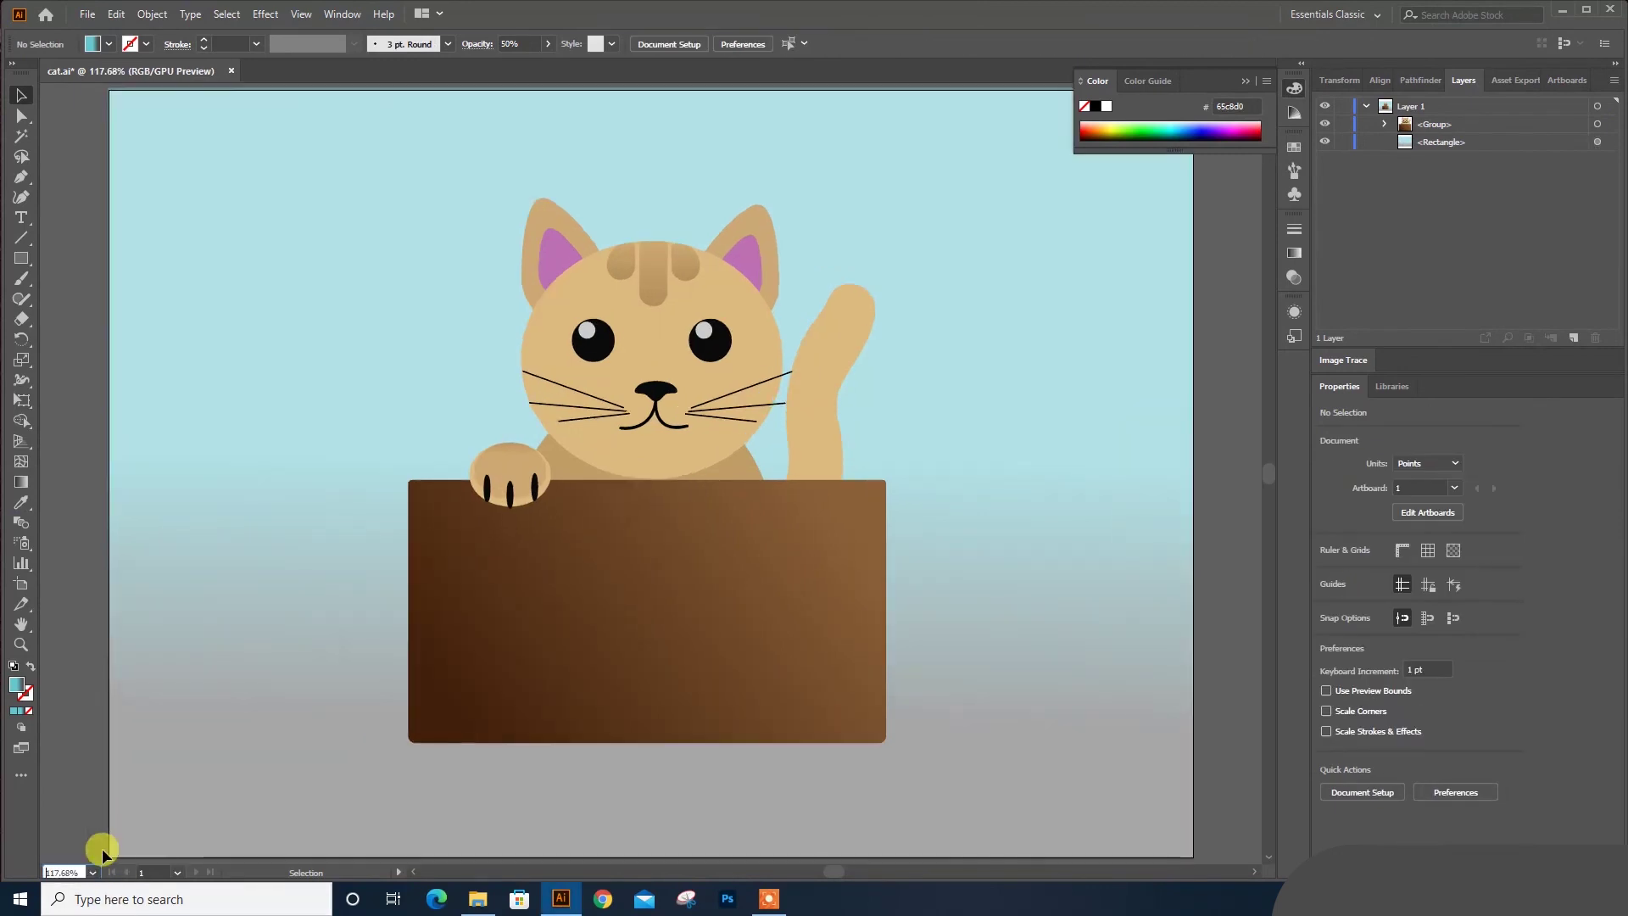
key(ctrl+plus)
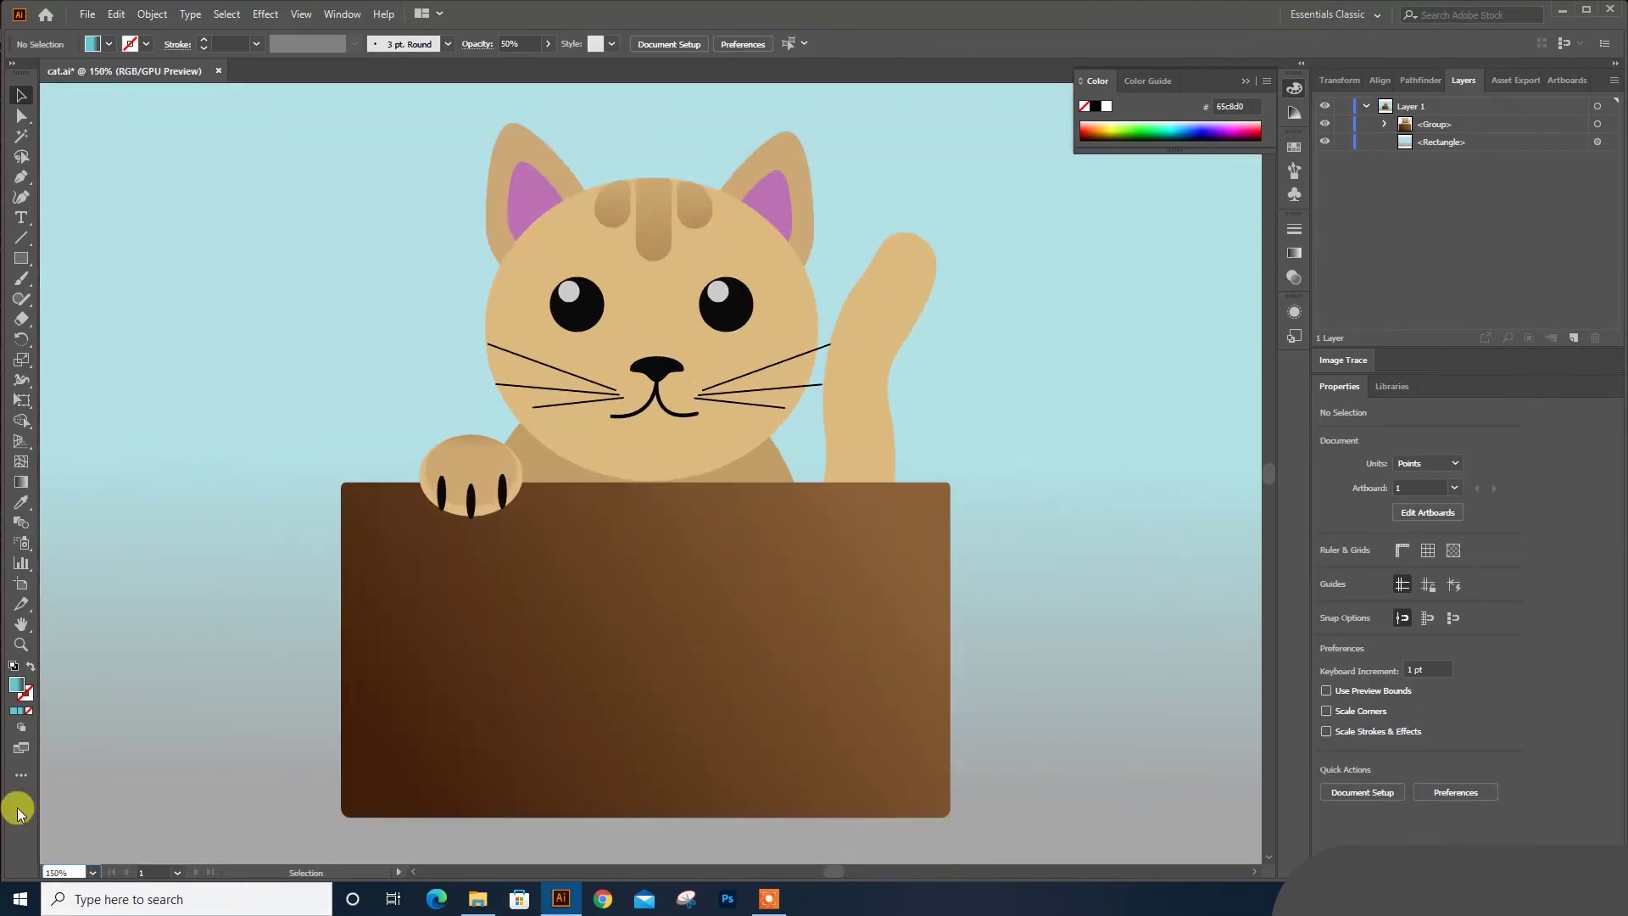